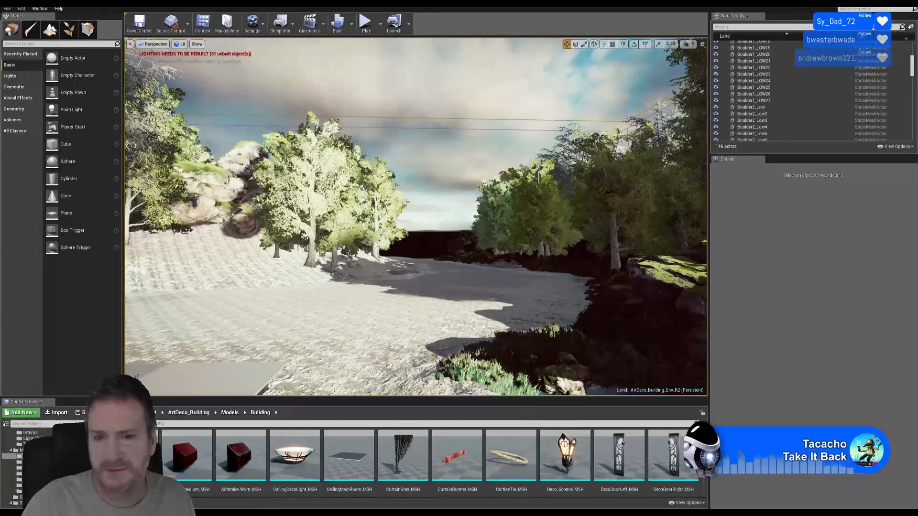
# Start painting foliage on the landscape and place a tree on the bare hillside beyond the stony path.
pyautogui.moveTo(280, 278); pyautogui.dragTo(402, 233, button='right')
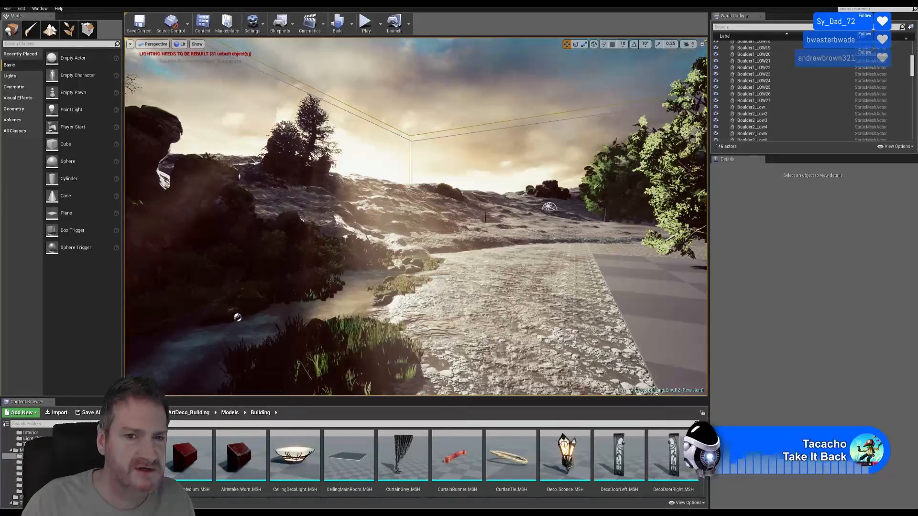
pyautogui.press('w')
pyautogui.moveTo(498, 206)
pyautogui.mouseDown(button='right')
pyautogui.moveTo(557, 208)
pyautogui.moveTo(508, 208)
pyautogui.mouseUp(button='right')
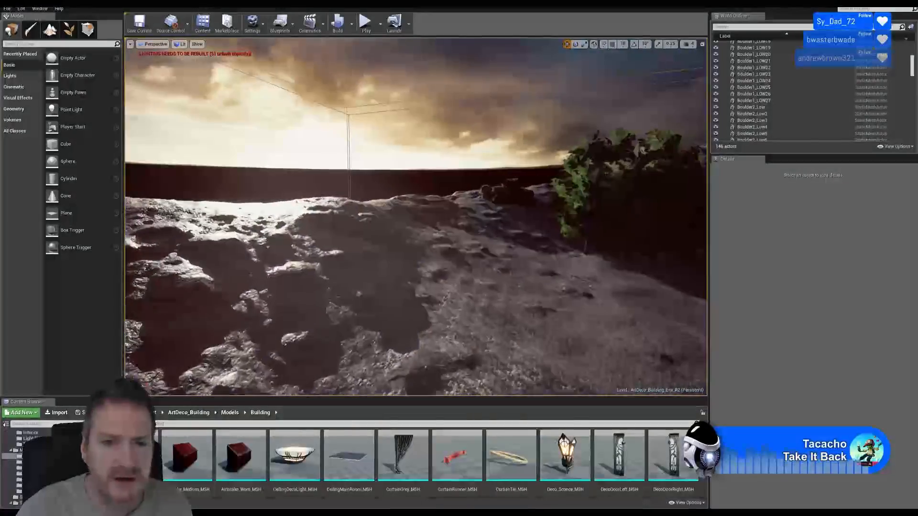
pyautogui.click(72, 35)
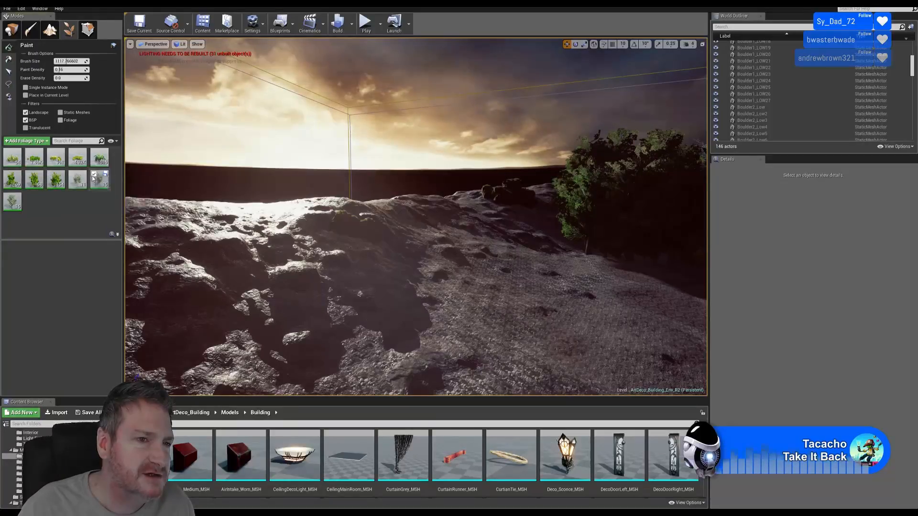
pyautogui.click(445, 233)
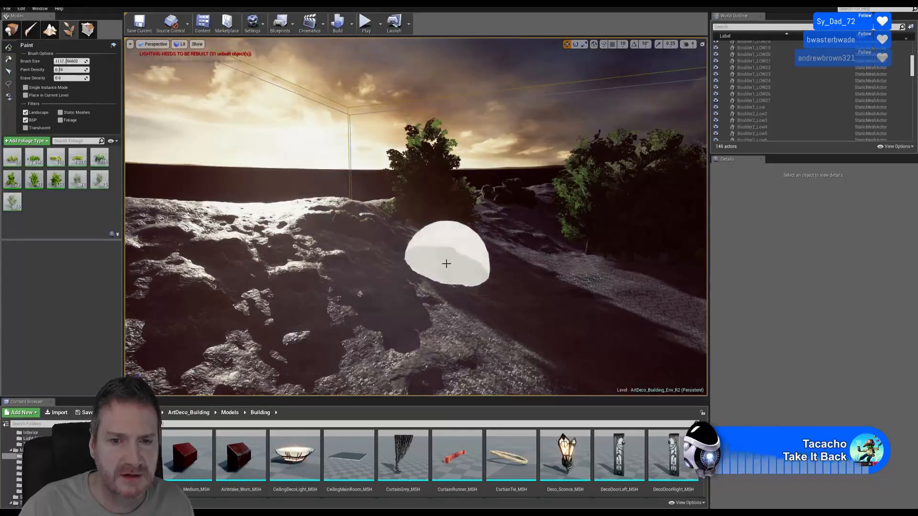
# Try to paint a larger tree cluster beside the first hillside tree, and undo the stroke.
pyautogui.moveTo(446, 256); pyautogui.dragTo(524, 290)
pyautogui.moveTo(524, 289); pyautogui.dragTo(519, 289, button='right')
pyautogui.press('w')
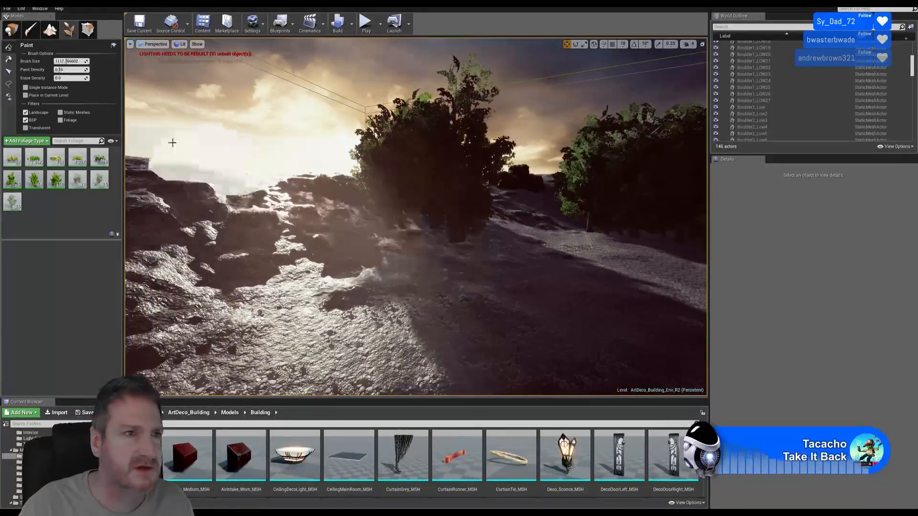
pyautogui.click(21, 8)
pyautogui.click(38, 24)
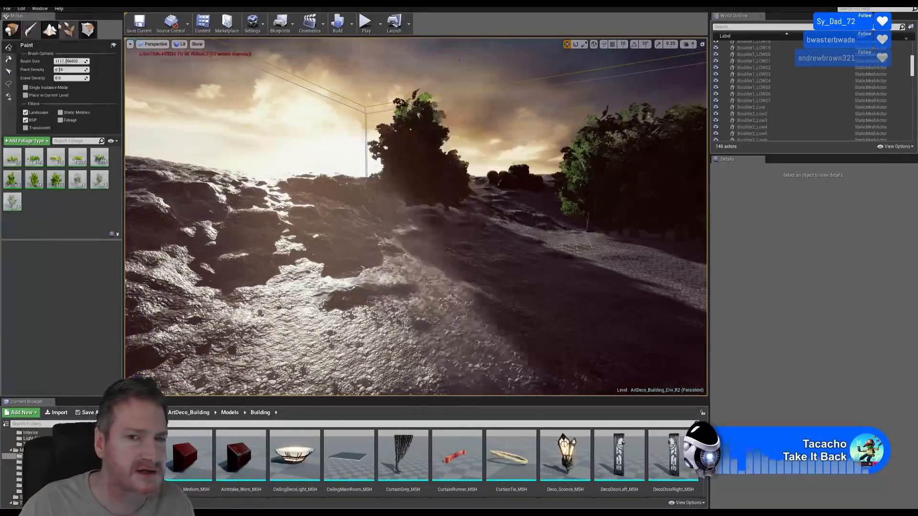
# Add another leafy tree clump beside the first hillside trees and paint a group of leafless trees on the hilltop.
pyautogui.click(406, 229)
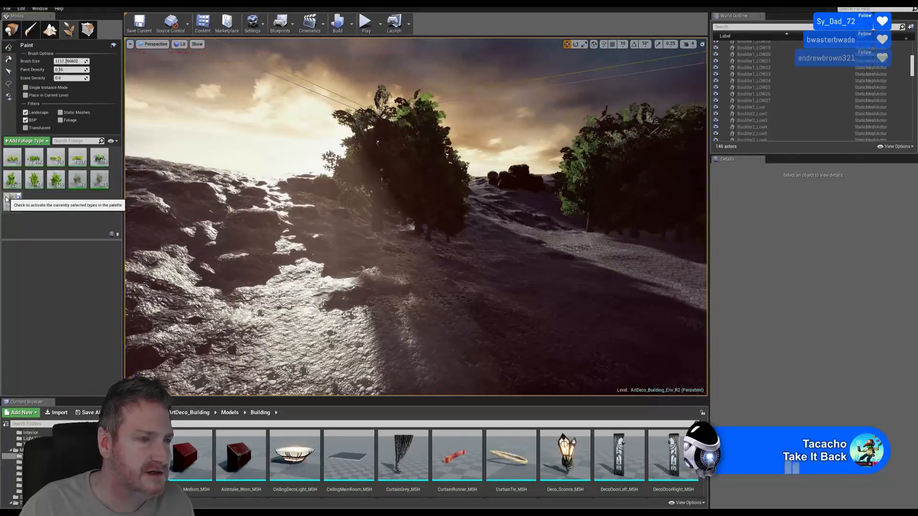
pyautogui.press('s')
pyautogui.moveTo(458, 238)
pyautogui.mouseDown(button='right')
pyautogui.moveTo(497, 287)
pyautogui.moveTo(493, 273)
pyautogui.moveTo(511, 275)
pyautogui.moveTo(466, 270)
pyautogui.mouseUp(button='right')
pyautogui.press('w')
pyautogui.press('s')
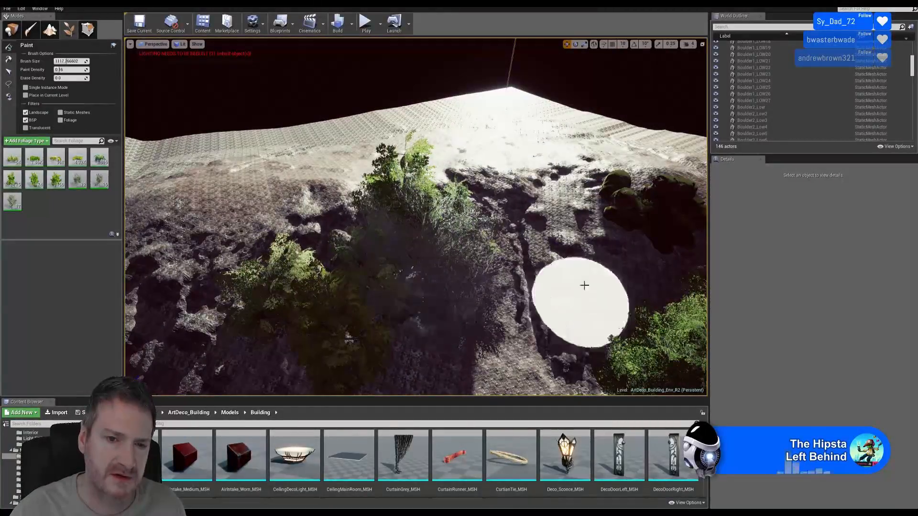
pyautogui.press('w')
pyautogui.moveTo(459, 229)
pyautogui.mouseDown(button='right')
pyautogui.moveTo(460, 263)
pyautogui.moveTo(447, 239)
pyautogui.moveTo(423, 240)
pyautogui.moveTo(474, 254)
pyautogui.moveTo(498, 278)
pyautogui.mouseUp(button='right')
pyautogui.press('w')
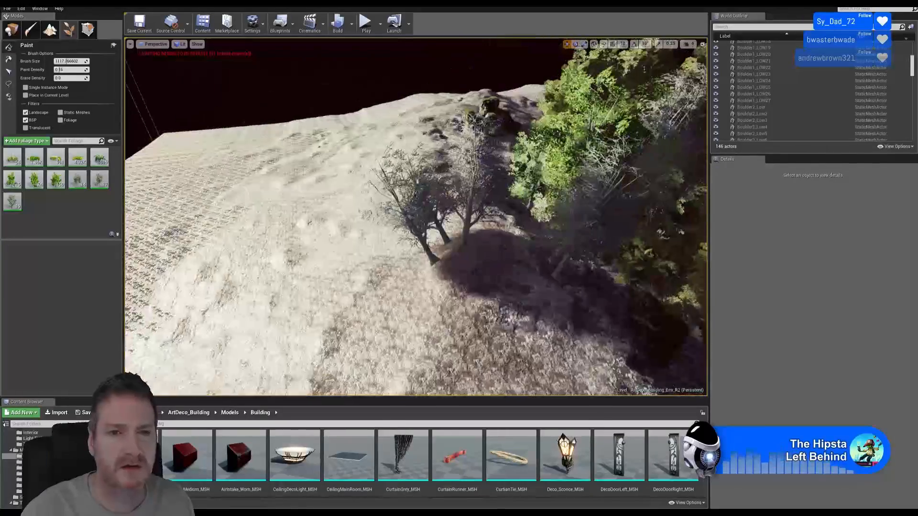
pyautogui.press('w')
pyautogui.moveTo(504, 272); pyautogui.dragTo(665, 274, button='right')
pyautogui.moveTo(240, 312); pyautogui.dragTo(469, 176, button='right')
pyautogui.moveTo(473, 260); pyautogui.dragTo(496, 260, button='right')
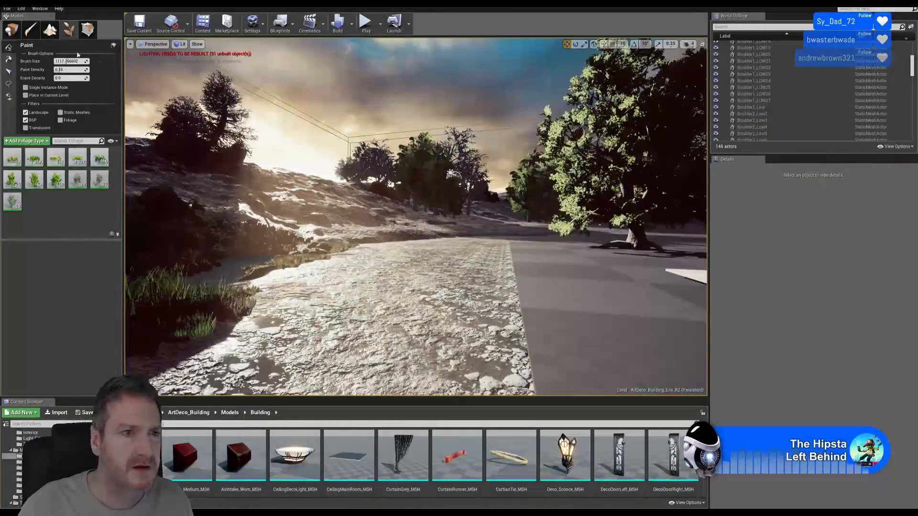
# Activate two of the leafy tree foliage types and paint a row of trees along the ridge behind the mossy boulders.
pyautogui.click(15, 32)
pyautogui.moveTo(363, 200)
pyautogui.mouseDown(button='right')
pyautogui.moveTo(368, 268)
pyautogui.moveTo(383, 275)
pyautogui.mouseUp(button='right')
pyautogui.moveTo(421, 230)
pyautogui.mouseDown(button='right')
pyautogui.moveTo(437, 235)
pyautogui.moveTo(426, 243)
pyautogui.moveTo(430, 234)
pyautogui.mouseUp(button='right')
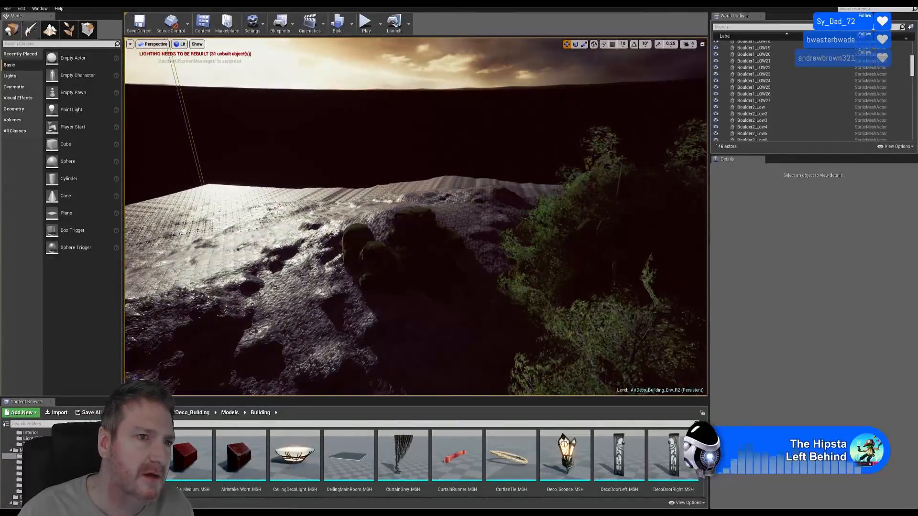
pyautogui.click(68, 30)
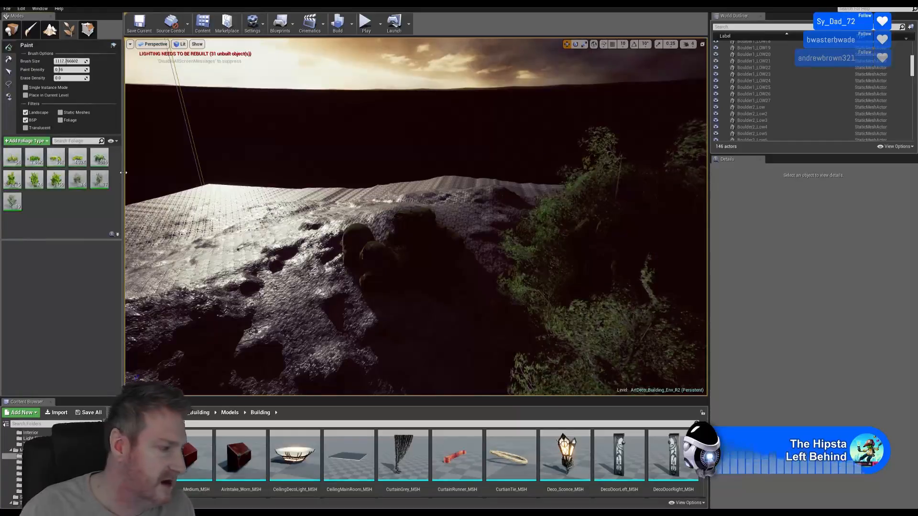
pyautogui.click(29, 174)
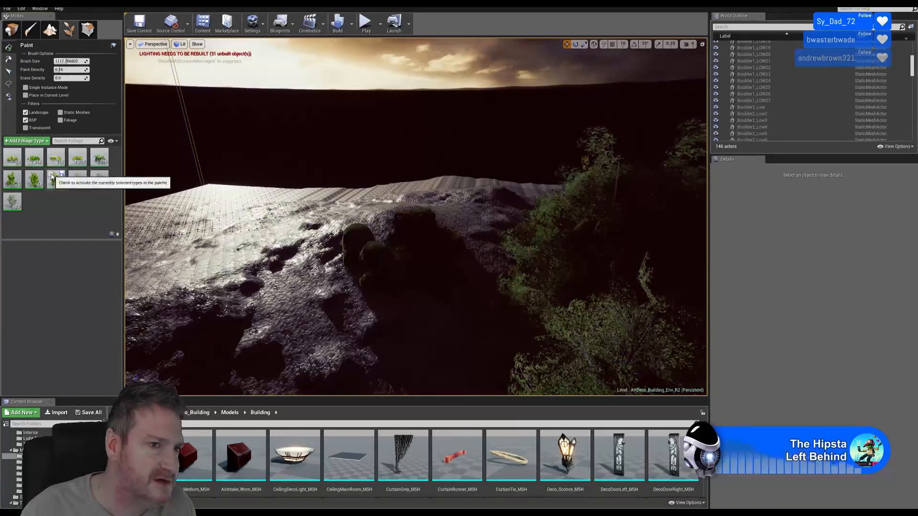
pyautogui.click(50, 174)
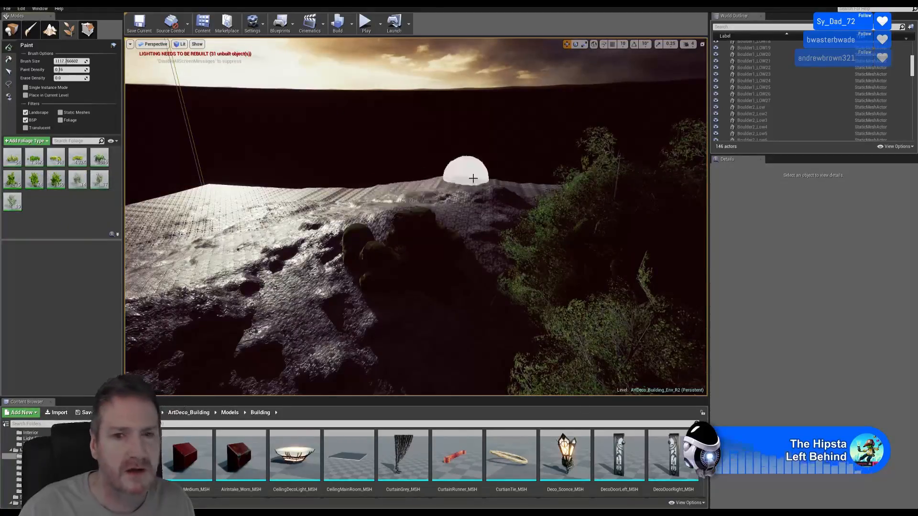
pyautogui.moveTo(472, 177); pyautogui.dragTo(537, 196, button='right')
pyautogui.moveTo(401, 227); pyautogui.dragTo(342, 212, button='right')
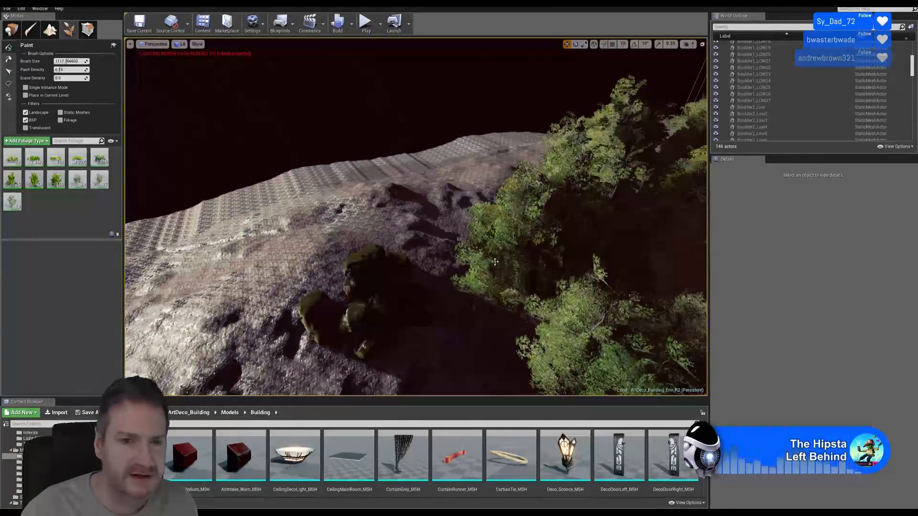
pyautogui.moveTo(400, 228)
pyautogui.mouseDown()
pyautogui.moveTo(315, 234)
pyautogui.moveTo(305, 244)
pyautogui.moveTo(338, 256)
pyautogui.mouseUp()
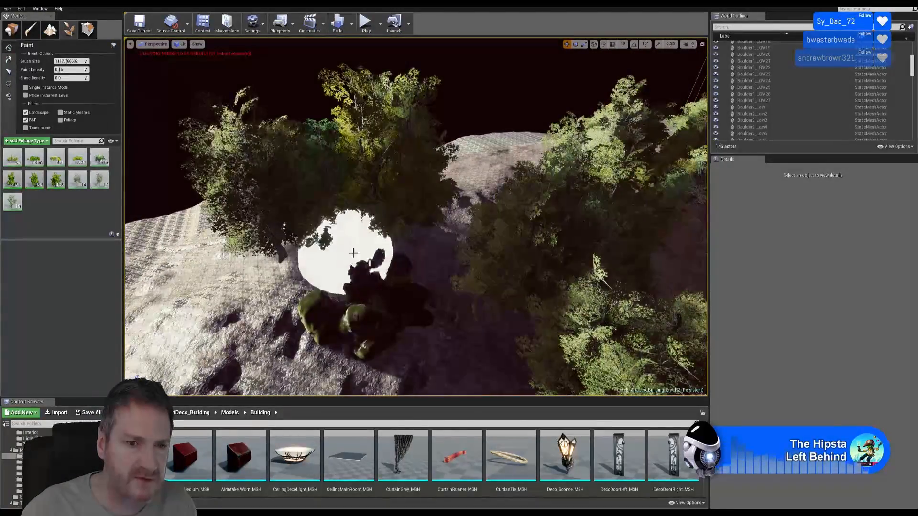
# Examine the tree line around the clearing from ground level, all the way round to the river and path.
pyautogui.moveTo(435, 248)
pyautogui.mouseDown(button='right')
pyautogui.moveTo(370, 221)
pyautogui.moveTo(406, 222)
pyautogui.moveTo(370, 235)
pyautogui.moveTo(345, 234)
pyautogui.moveTo(342, 221)
pyautogui.moveTo(346, 214)
pyautogui.moveTo(452, 270)
pyautogui.mouseUp(button='right')
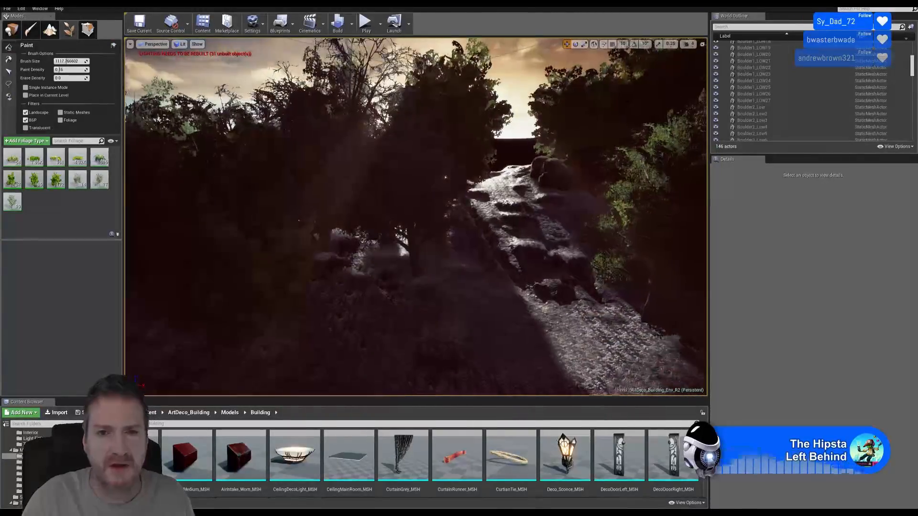
pyautogui.moveTo(416, 216); pyautogui.dragTo(428, 216, button='right')
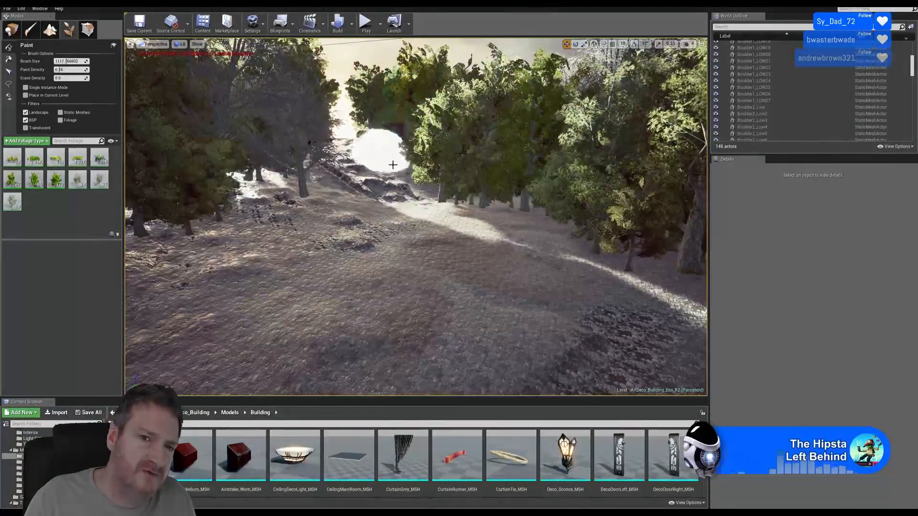
pyautogui.moveTo(428, 216)
pyautogui.mouseDown(button='right')
pyautogui.moveTo(411, 217)
pyautogui.moveTo(416, 211)
pyautogui.mouseUp(button='right')
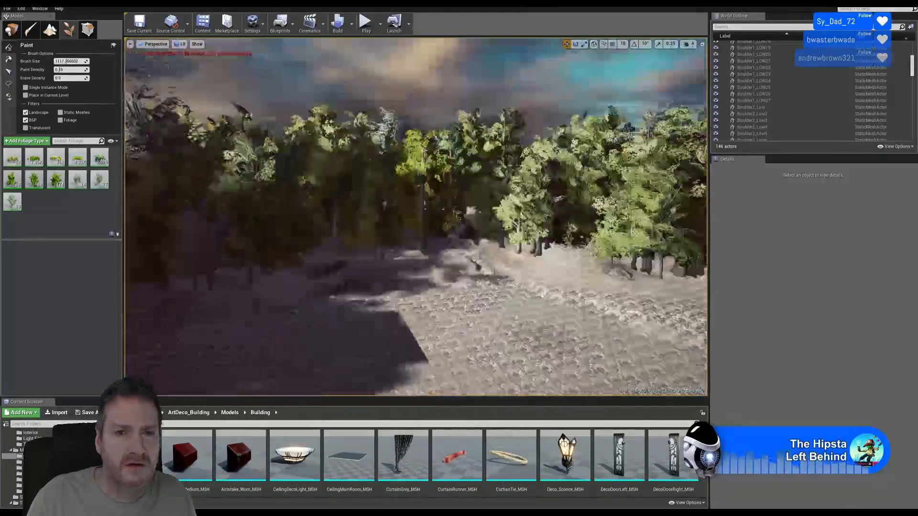
pyautogui.moveTo(416, 217); pyautogui.dragTo(502, 217, button='right')
pyautogui.moveTo(416, 217)
pyautogui.mouseDown(button='right')
pyautogui.moveTo(501, 218)
pyautogui.moveTo(334, 217)
pyautogui.mouseUp(button='right')
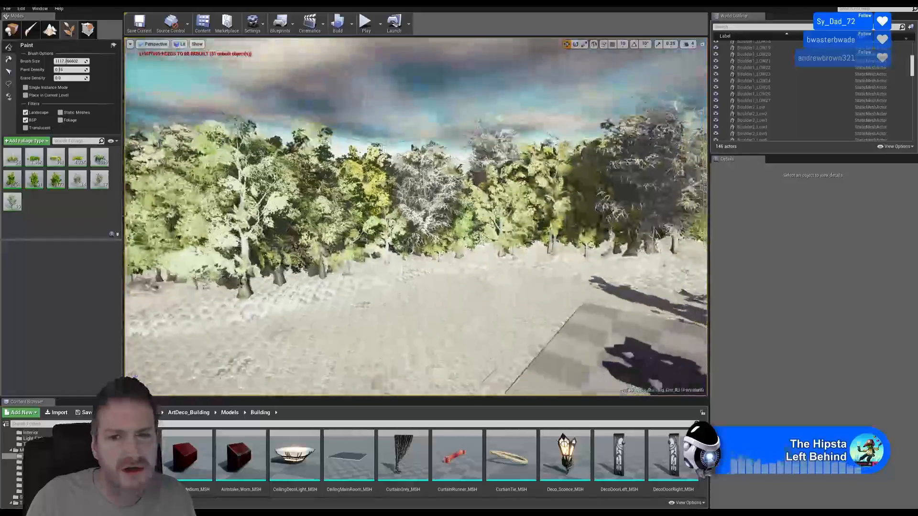
pyautogui.moveTo(416, 217); pyautogui.dragTo(478, 220, button='right')
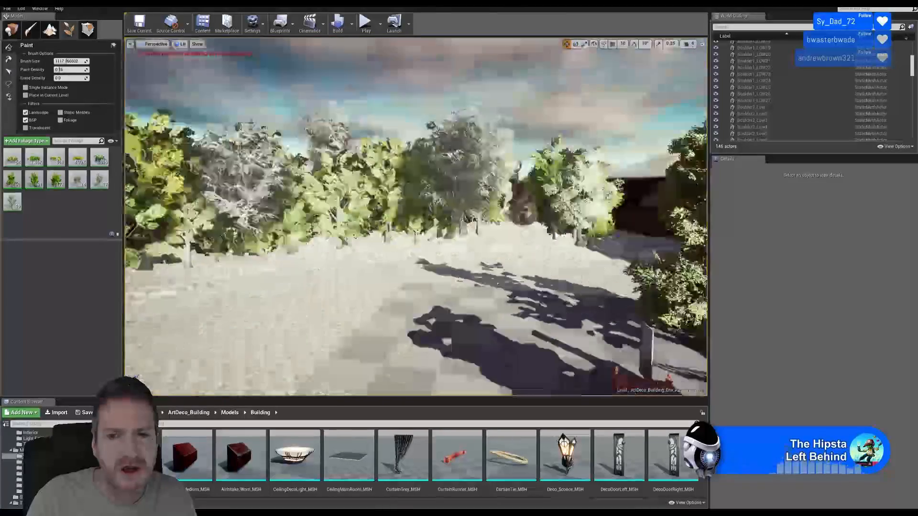
pyautogui.press('w')
pyautogui.moveTo(416, 217); pyautogui.dragTo(334, 215, button='right')
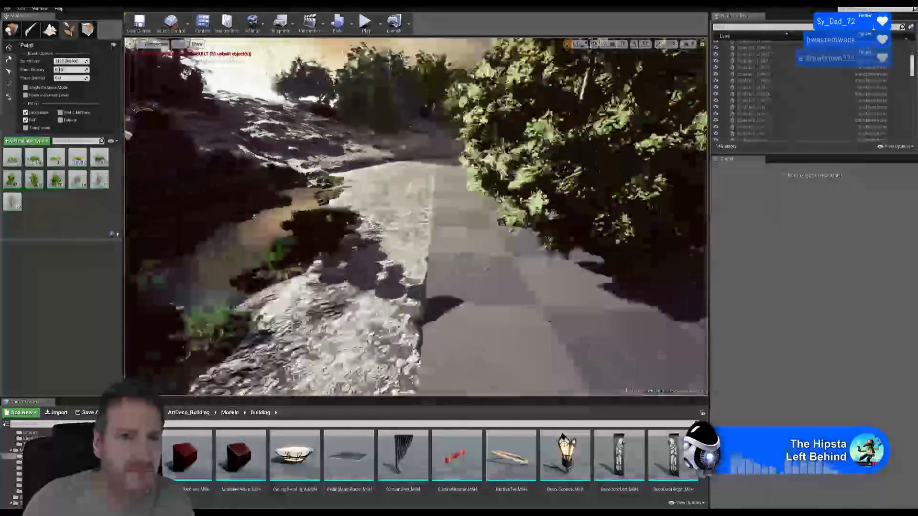
pyautogui.moveTo(415, 215); pyautogui.dragTo(420, 239, button='right')
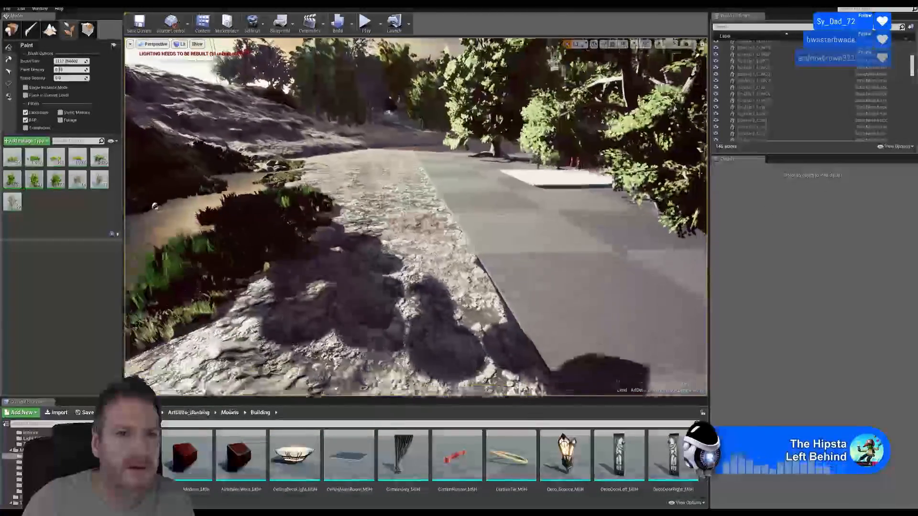
# Leave foliage painting and examine the river bank, hillside and path without the brush in view.
pyautogui.click(11, 30)
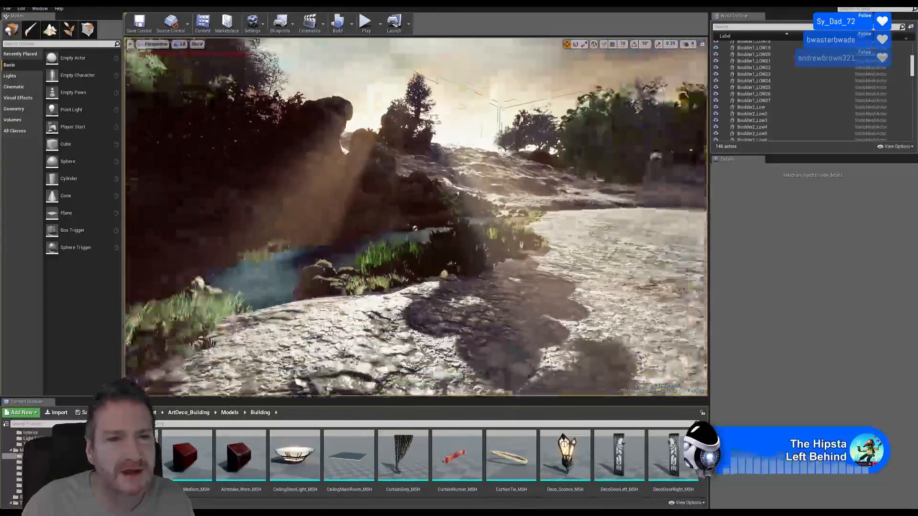
pyautogui.moveTo(415, 228); pyautogui.dragTo(473, 312, button='right')
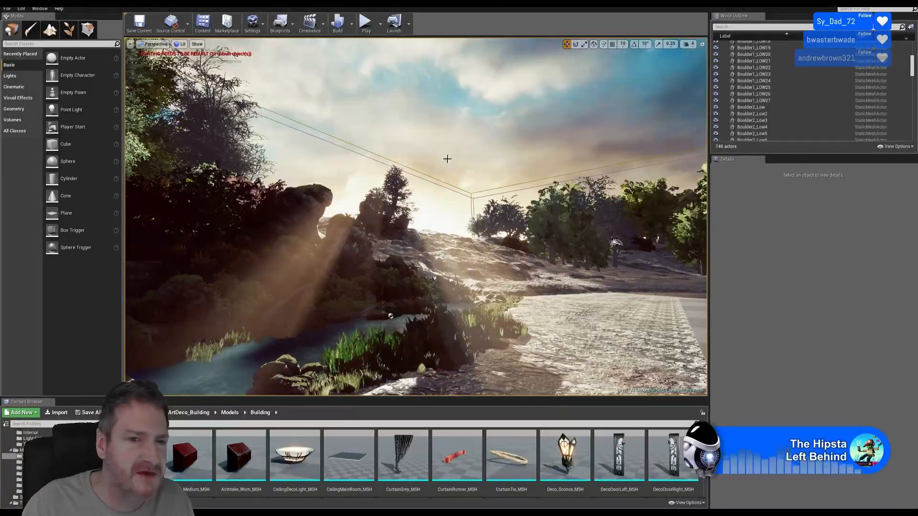
pyautogui.moveTo(390, 317); pyautogui.dragTo(345, 259, button='right')
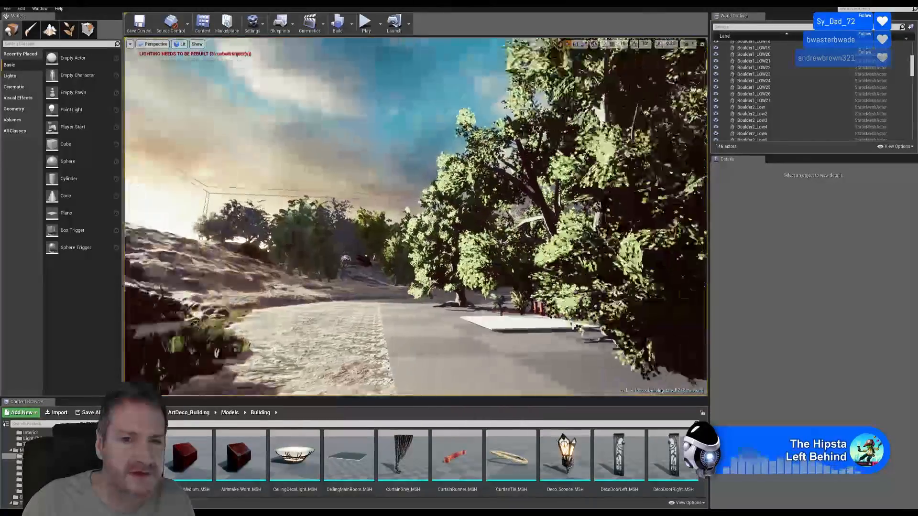
pyautogui.moveTo(416, 218); pyautogui.dragTo(502, 206, button='right')
pyautogui.moveTo(416, 217); pyautogui.dragTo(297, 222, button='right')
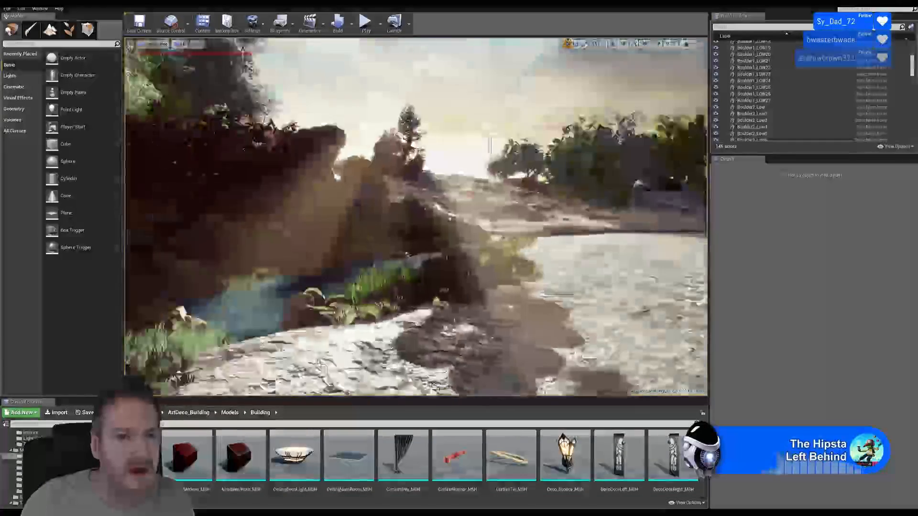
pyautogui.moveTo(416, 218); pyautogui.dragTo(555, 223, button='right')
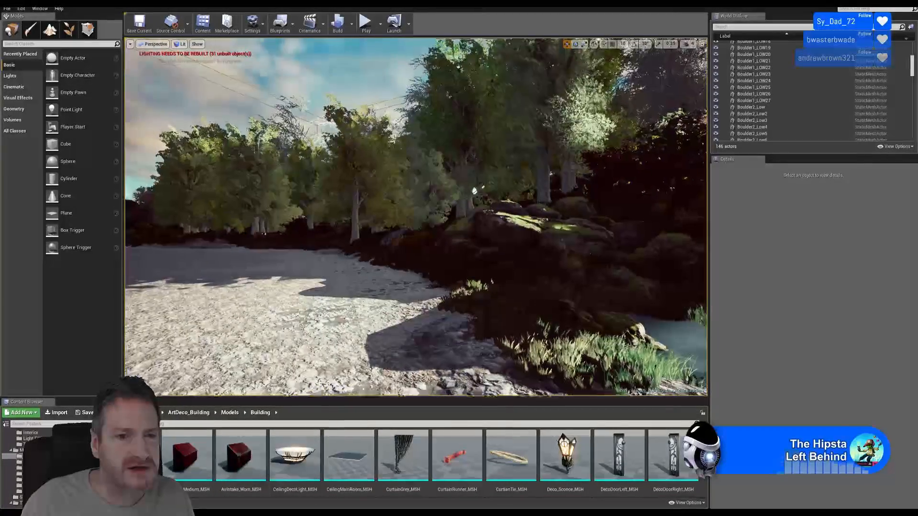
pyautogui.moveTo(415, 218); pyautogui.dragTo(306, 223, button='right')
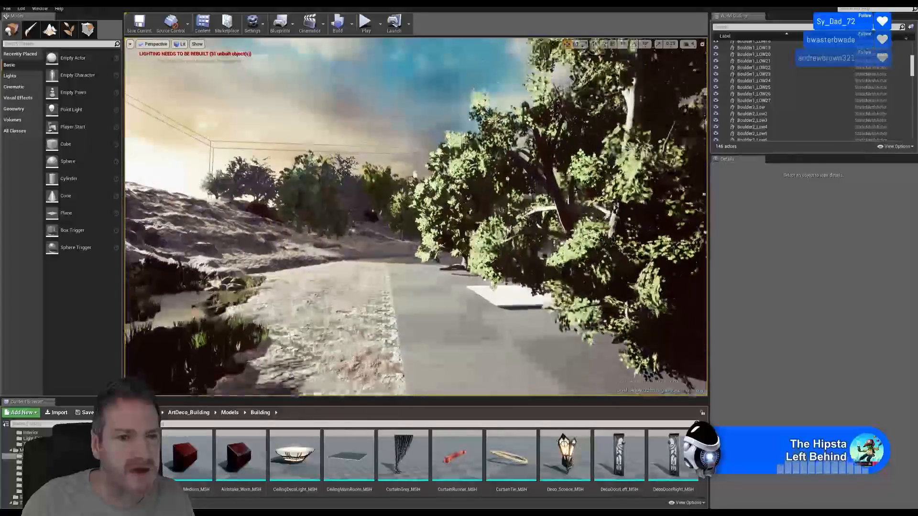
# Return to foliage painting at the bare slope by the new trees and activate and select the MY_Western_Sword_Fern_Hero foliage type.
pyautogui.press('w')
pyautogui.press('w')
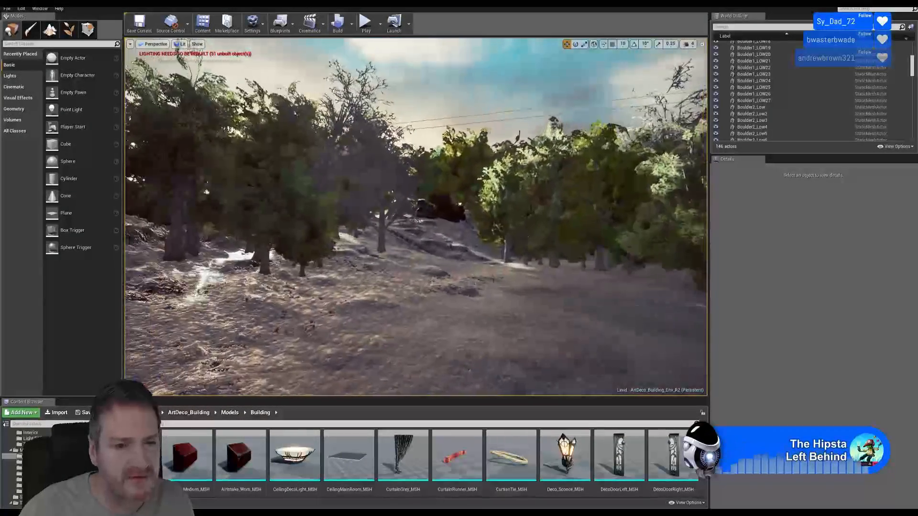
pyautogui.moveTo(510, 309); pyautogui.dragTo(507, 309, button='right')
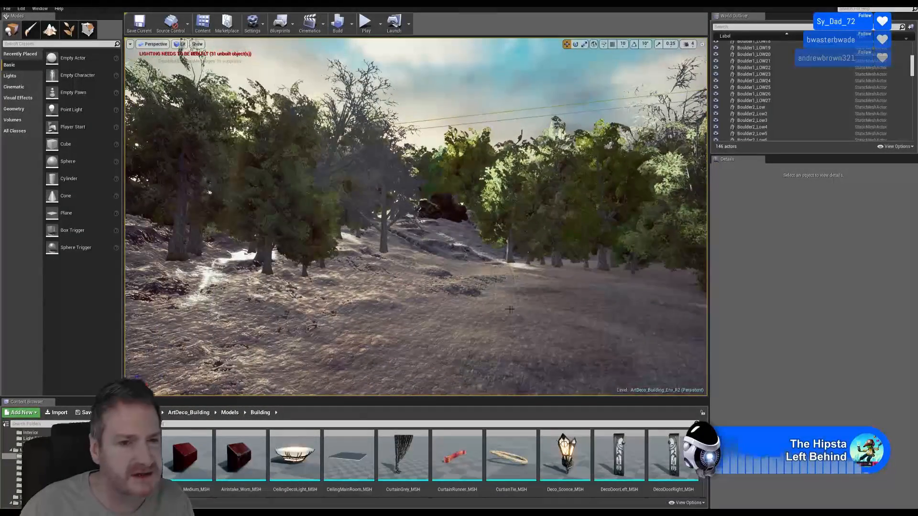
pyautogui.moveTo(414, 274); pyautogui.dragTo(373, 275, button='right')
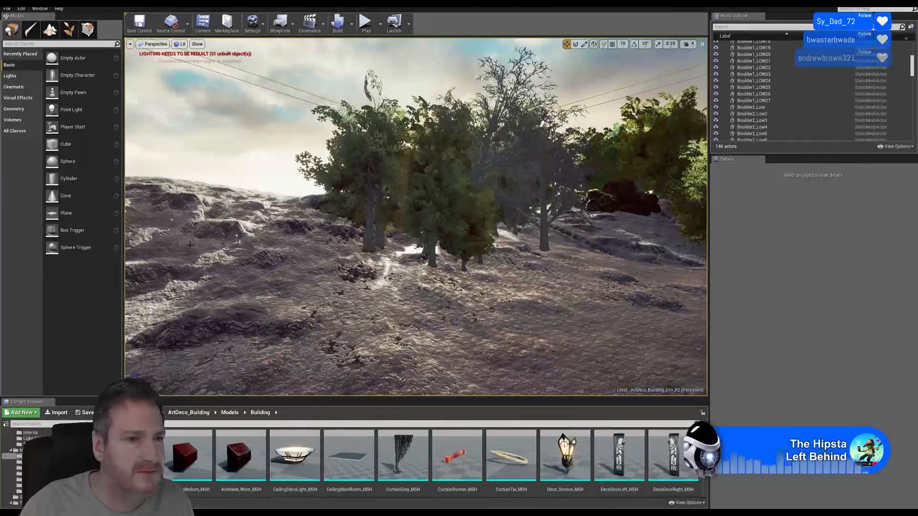
pyautogui.click(69, 32)
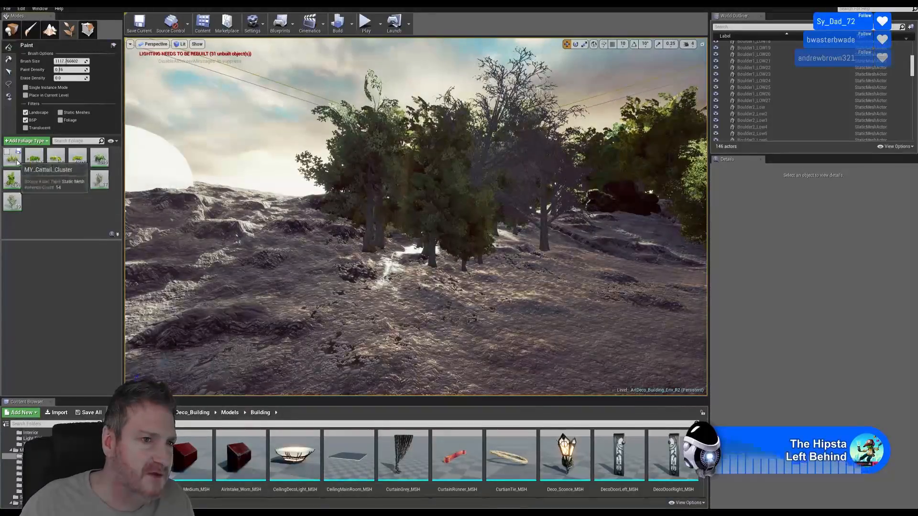
pyautogui.click(94, 153)
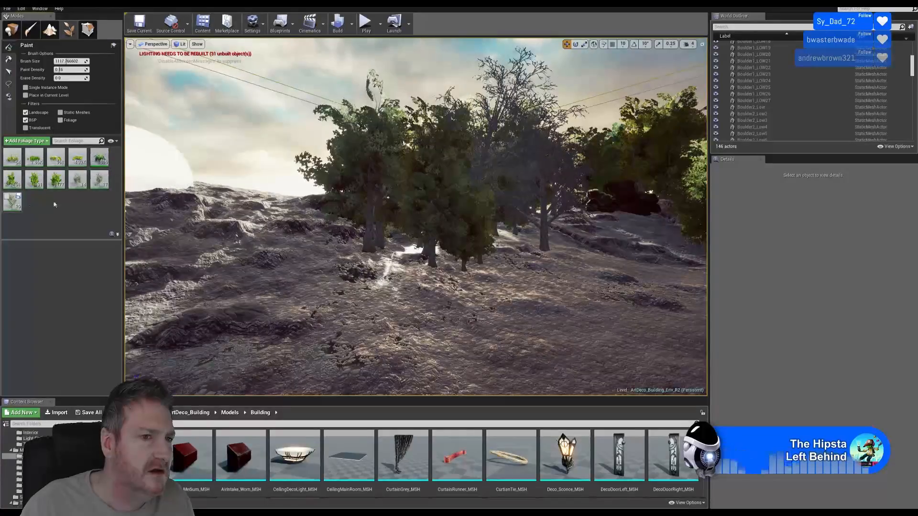
pyautogui.click(100, 160)
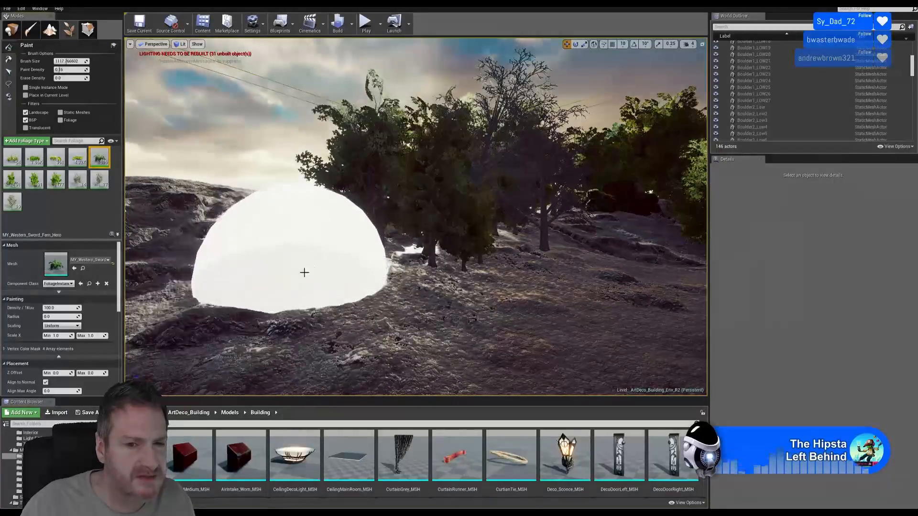
# Shrink the foliage brush and paint sword ferns on the slope in front of the new tree group.
pyautogui.moveTo(65, 61); pyautogui.dragTo(65, 62)
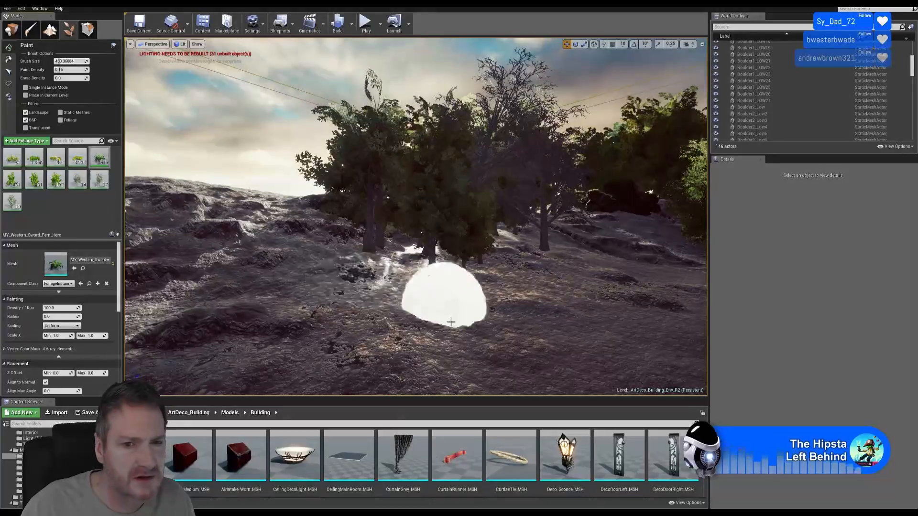
pyautogui.moveTo(451, 322)
pyautogui.mouseDown(button='right')
pyautogui.moveTo(411, 326)
pyautogui.moveTo(449, 337)
pyautogui.mouseUp(button='right')
pyautogui.press('w')
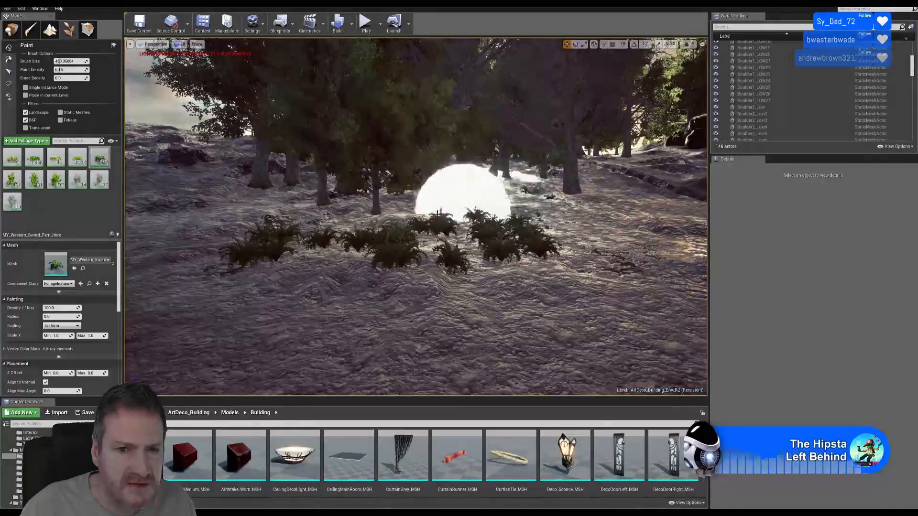
pyautogui.moveTo(234, 234); pyautogui.dragTo(306, 252, button='right')
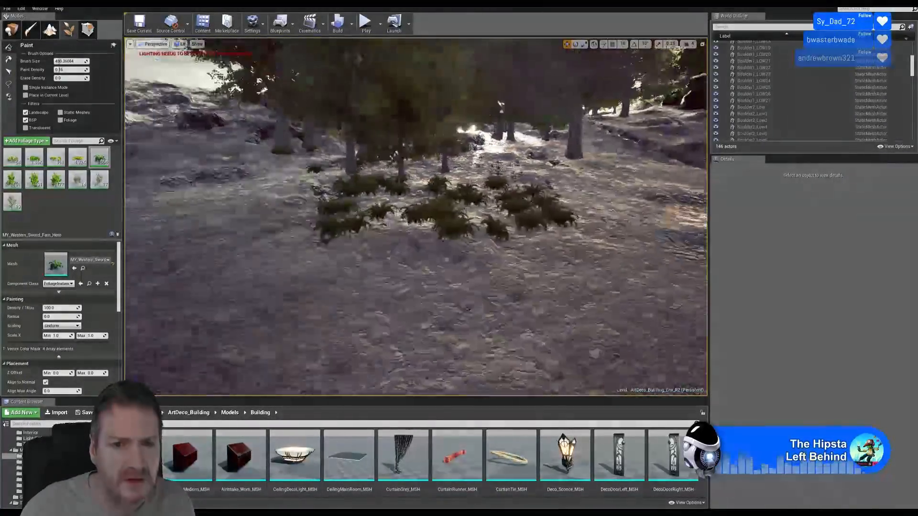
pyautogui.moveTo(416, 217)
pyautogui.mouseDown(button='right')
pyautogui.moveTo(399, 217)
pyautogui.moveTo(419, 223)
pyautogui.moveTo(433, 214)
pyautogui.mouseUp(button='right')
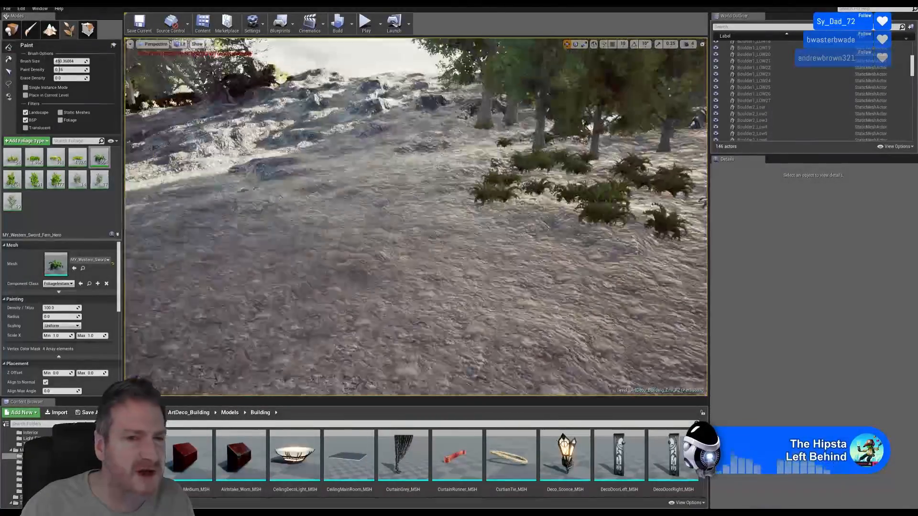
# Undo the sword fern strokes painted in front of the tree group.
pyautogui.moveTo(262, 196); pyautogui.dragTo(210, 196, button='right')
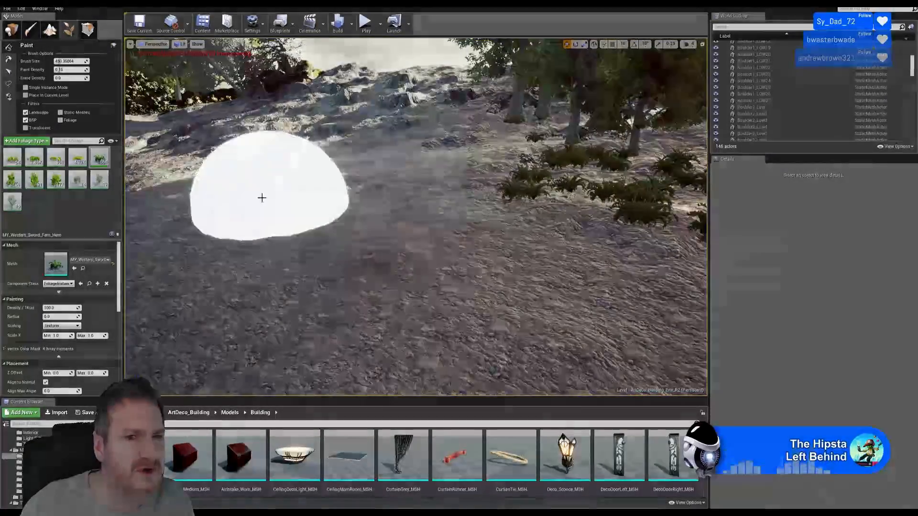
pyautogui.moveTo(439, 203)
pyautogui.mouseDown(button='right')
pyautogui.moveTo(306, 203)
pyautogui.moveTo(536, 206)
pyautogui.moveTo(286, 203)
pyautogui.mouseUp(button='right')
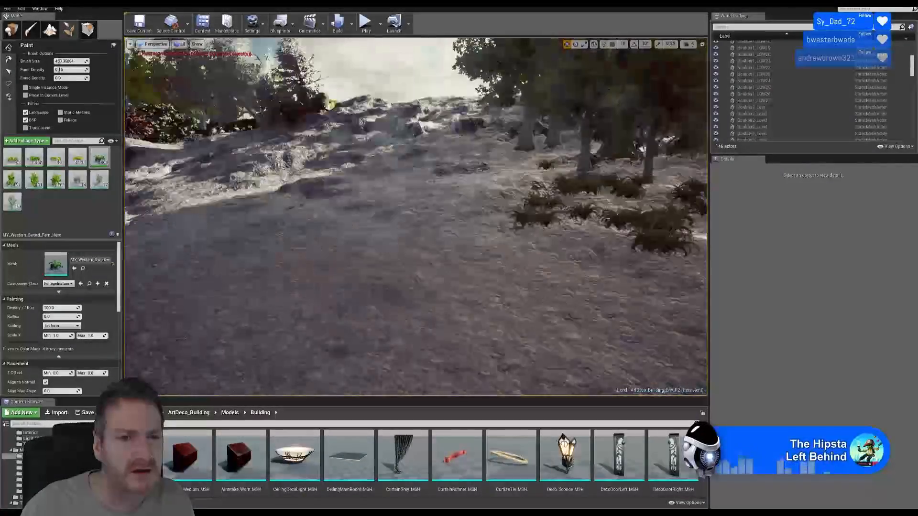
pyautogui.moveTo(416, 202); pyautogui.dragTo(359, 203, button='right')
pyautogui.moveTo(404, 169); pyautogui.dragTo(403, 166, button='right')
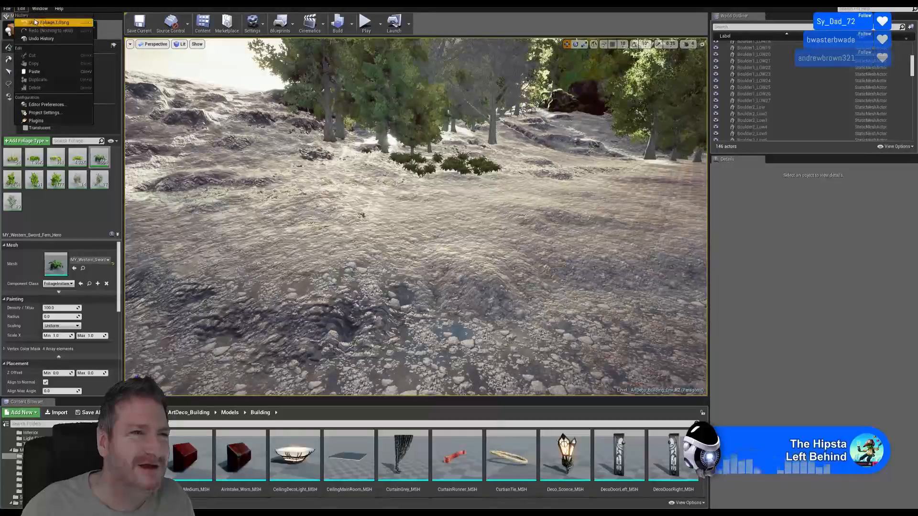
pyautogui.hotkey('ctrl', 'z')
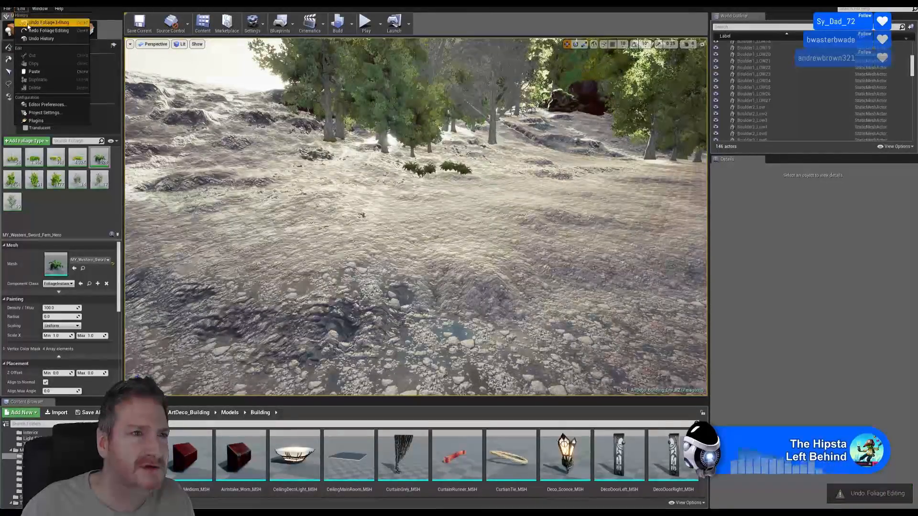
pyautogui.hotkey('ctrl', 'z')
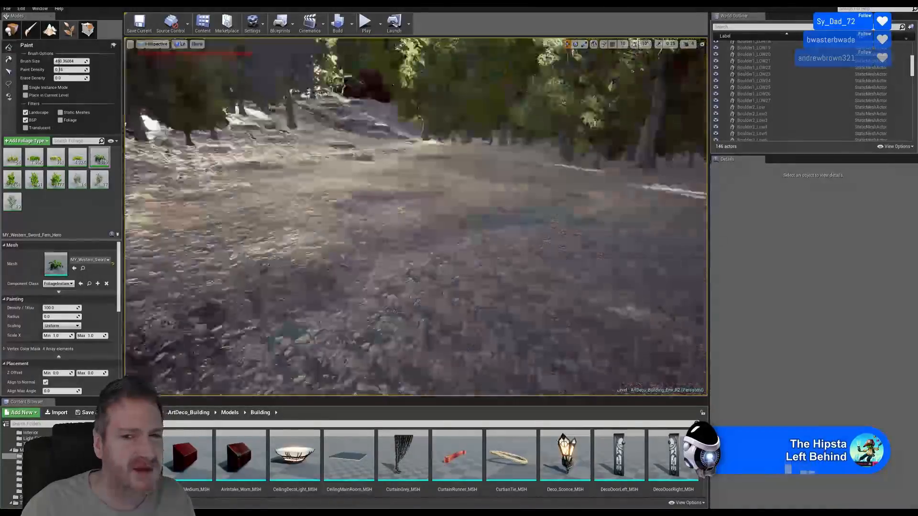
# Paint sword ferns in a band along the edge of the clearing and beside the bright path near the trees.
pyautogui.moveTo(416, 217); pyautogui.dragTo(258, 220, button='right')
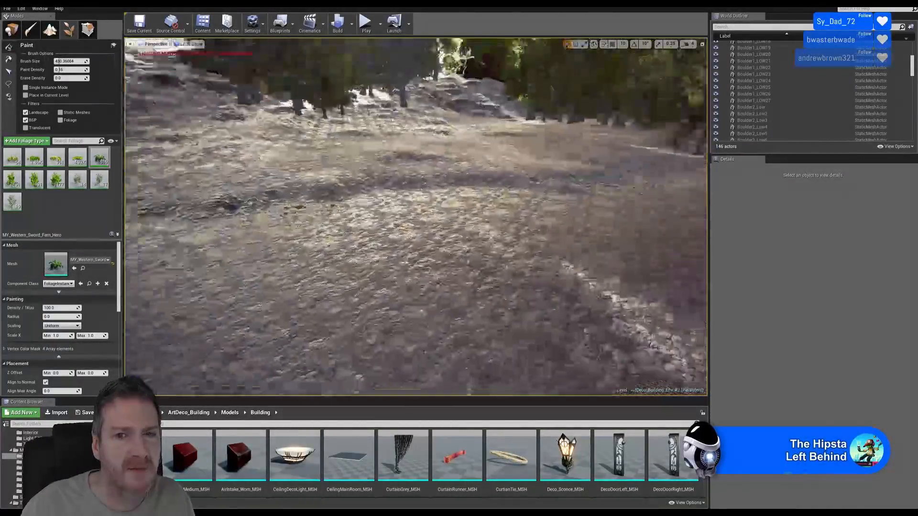
pyautogui.moveTo(416, 217); pyautogui.dragTo(395, 195, button='right')
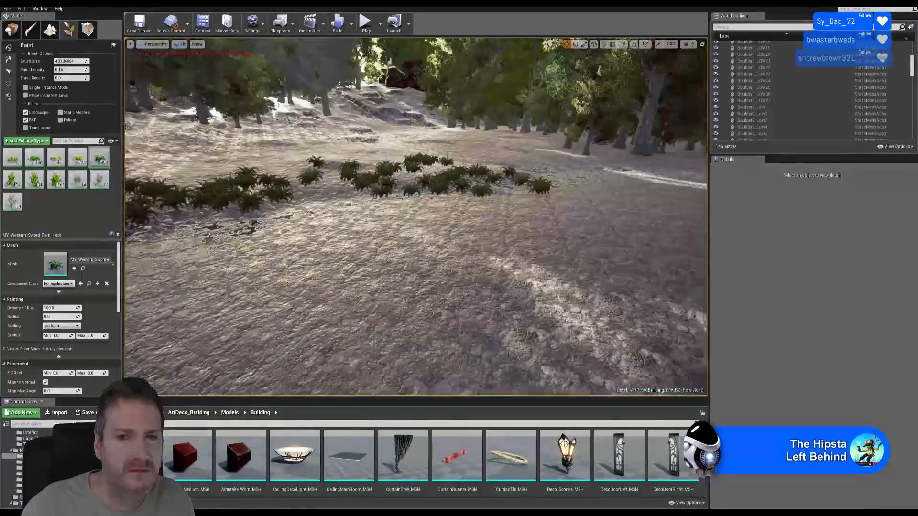
pyautogui.moveTo(455, 196); pyautogui.dragTo(530, 192, button='right')
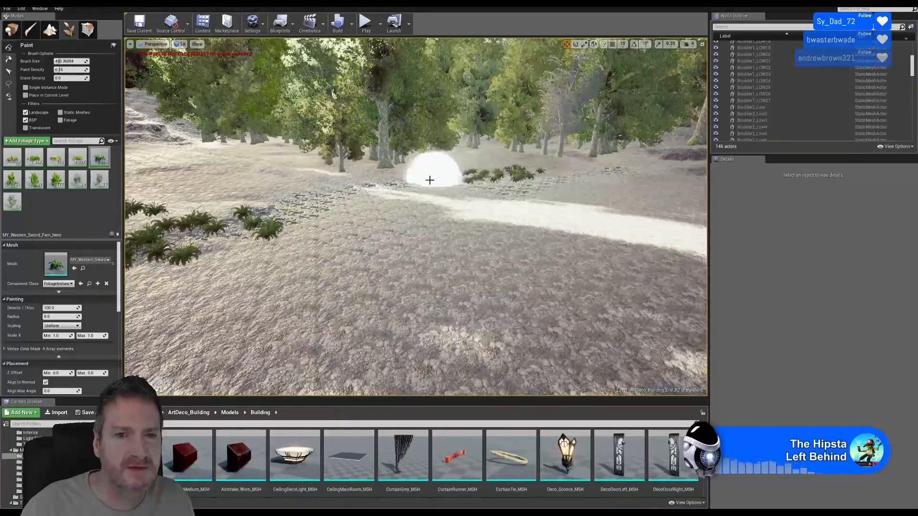
pyautogui.moveTo(385, 182)
pyautogui.mouseDown(button='right')
pyautogui.moveTo(311, 186)
pyautogui.moveTo(397, 189)
pyautogui.moveTo(351, 191)
pyautogui.moveTo(366, 192)
pyautogui.mouseUp(button='right')
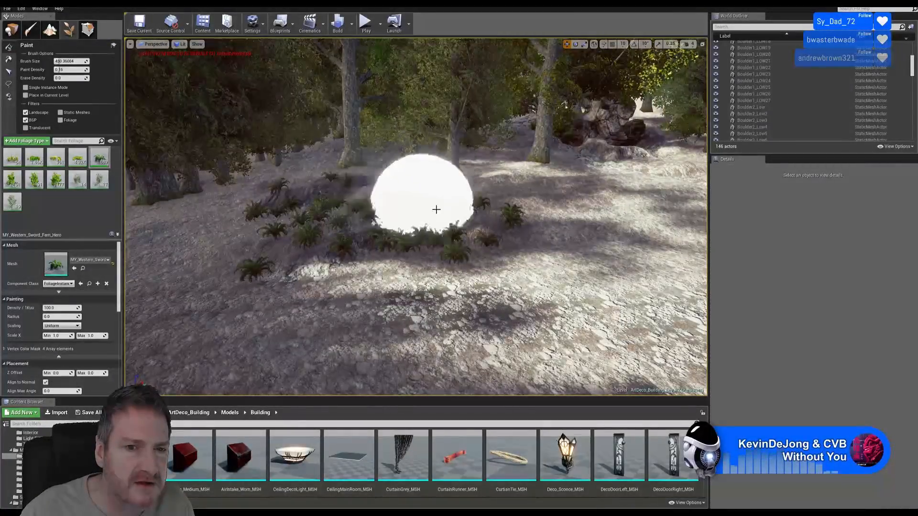
# Paint clusters of sword ferns along the foot of the sunlit tree line on the far side of the clearing.
pyautogui.moveTo(490, 216)
pyautogui.mouseDown(button='right')
pyautogui.moveTo(511, 213)
pyautogui.moveTo(477, 228)
pyautogui.moveTo(443, 218)
pyautogui.moveTo(482, 215)
pyautogui.moveTo(416, 217)
pyautogui.mouseUp(button='right')
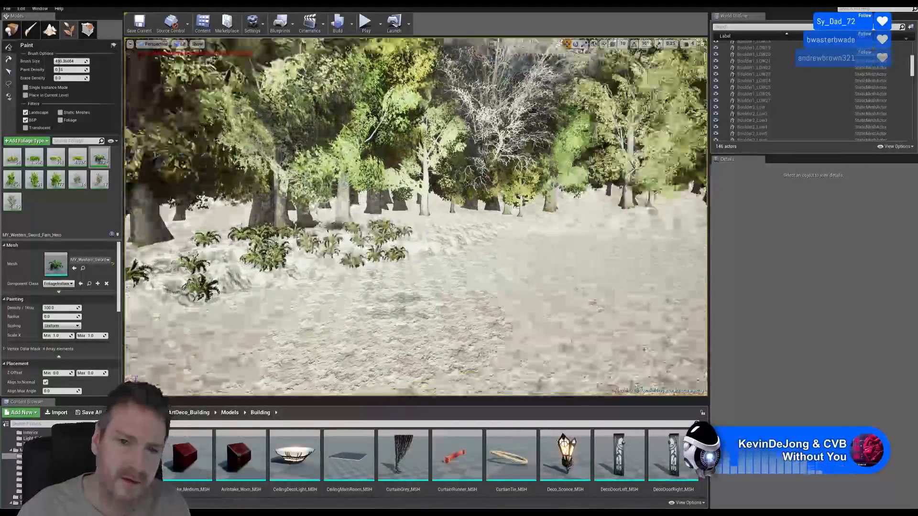
pyautogui.moveTo(416, 216); pyautogui.dragTo(522, 221, button='right')
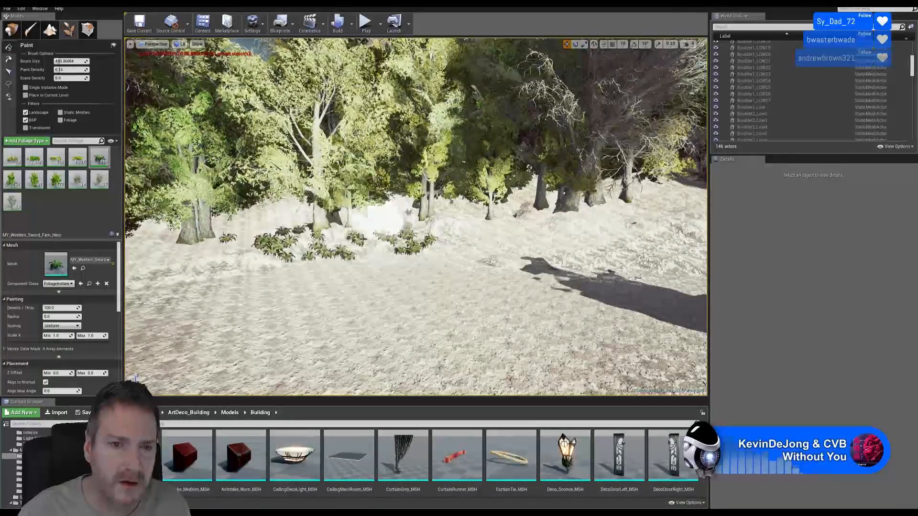
pyautogui.moveTo(392, 238); pyautogui.dragTo(564, 239, button='right')
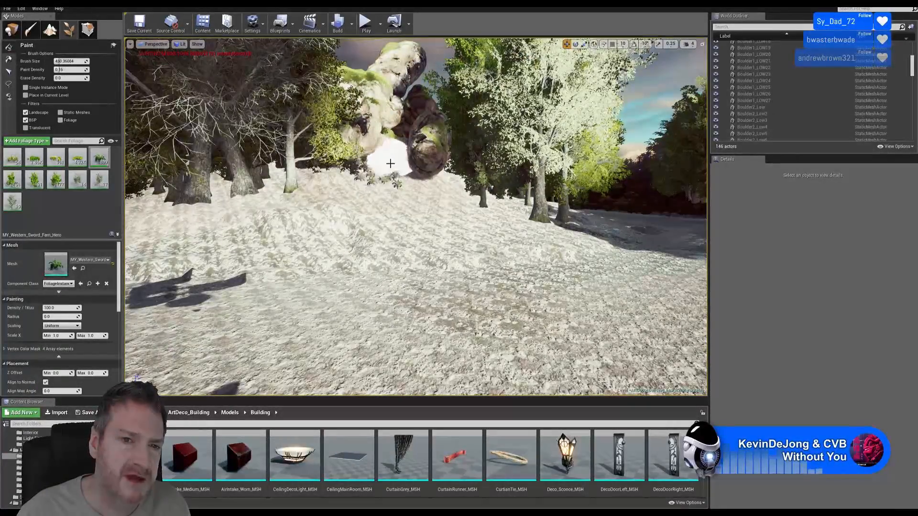
# Paint a long band of sword ferns below the tall mossy boulders and on along the shaded bank.
pyautogui.moveTo(388, 229)
pyautogui.mouseDown()
pyautogui.moveTo(285, 260)
pyautogui.moveTo(186, 257)
pyautogui.mouseUp()
pyautogui.moveTo(519, 253); pyautogui.dragTo(447, 253)
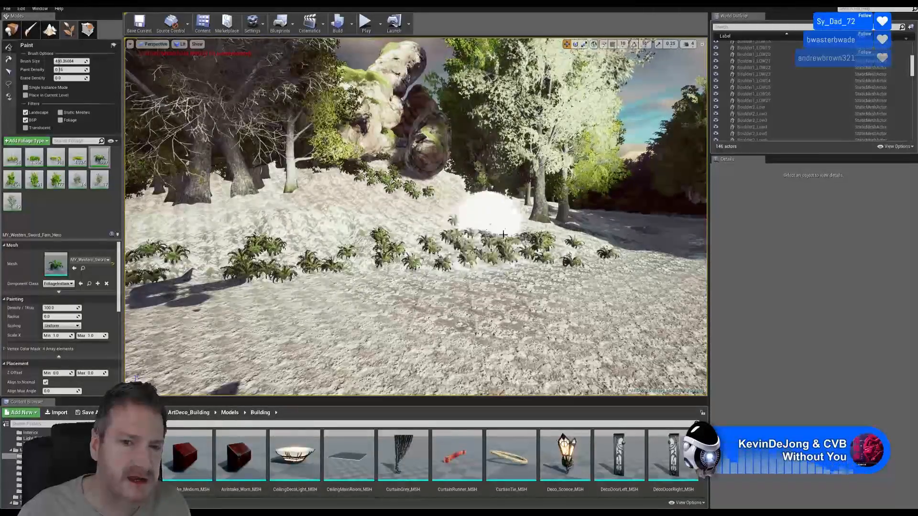
pyautogui.moveTo(562, 247)
pyautogui.mouseDown(button='right')
pyautogui.moveTo(450, 248)
pyautogui.moveTo(611, 249)
pyautogui.mouseUp(button='right')
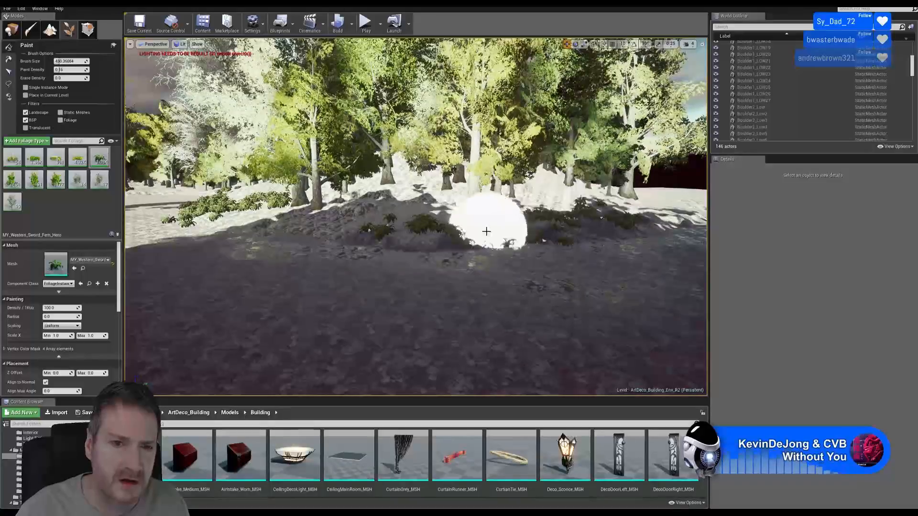
pyautogui.moveTo(486, 231); pyautogui.dragTo(540, 233, button='right')
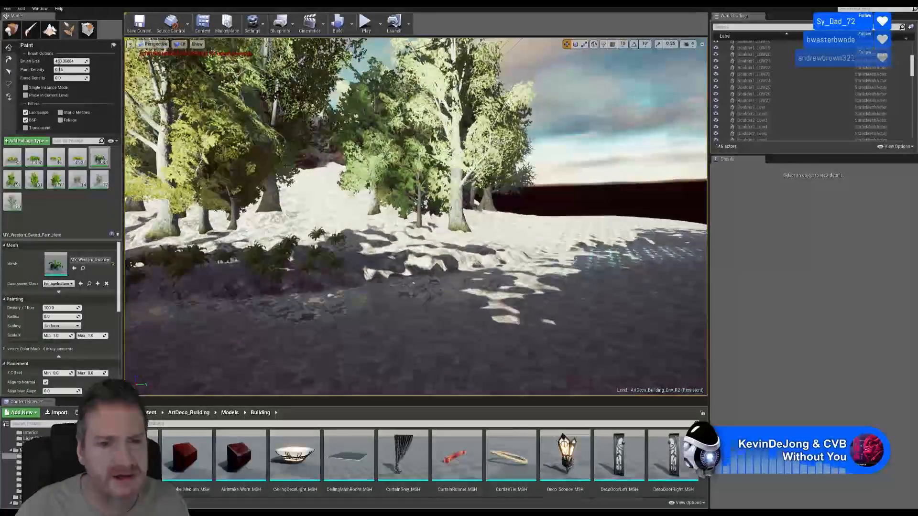
# Extend the sword ferns past the end of the shaded bank and beneath the trees beside the dark boulders.
pyautogui.moveTo(404, 251); pyautogui.dragTo(472, 247)
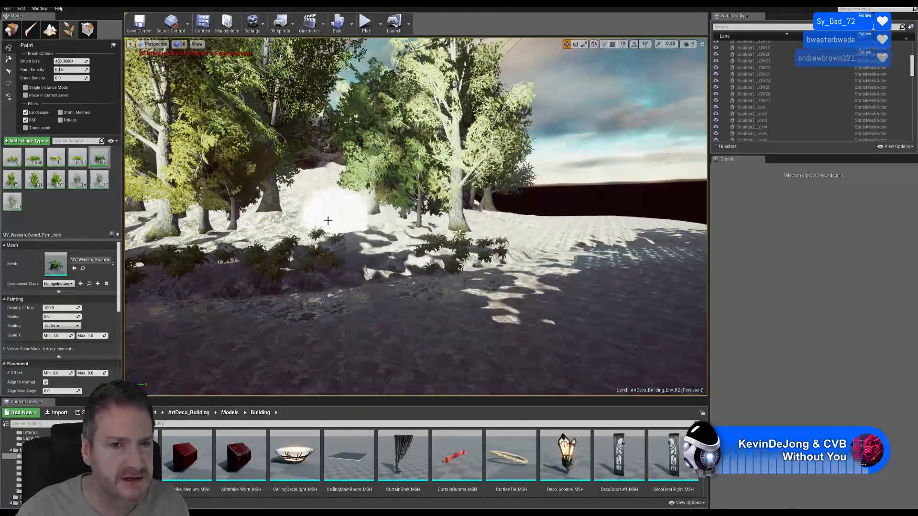
pyautogui.moveTo(360, 256); pyautogui.dragTo(313, 271, button='right')
pyautogui.moveTo(328, 281)
pyautogui.mouseDown()
pyautogui.moveTo(420, 256)
pyautogui.moveTo(389, 248)
pyautogui.mouseUp()
pyautogui.moveTo(389, 247)
pyautogui.mouseDown(button='right')
pyautogui.moveTo(414, 249)
pyautogui.moveTo(389, 283)
pyautogui.mouseUp(button='right')
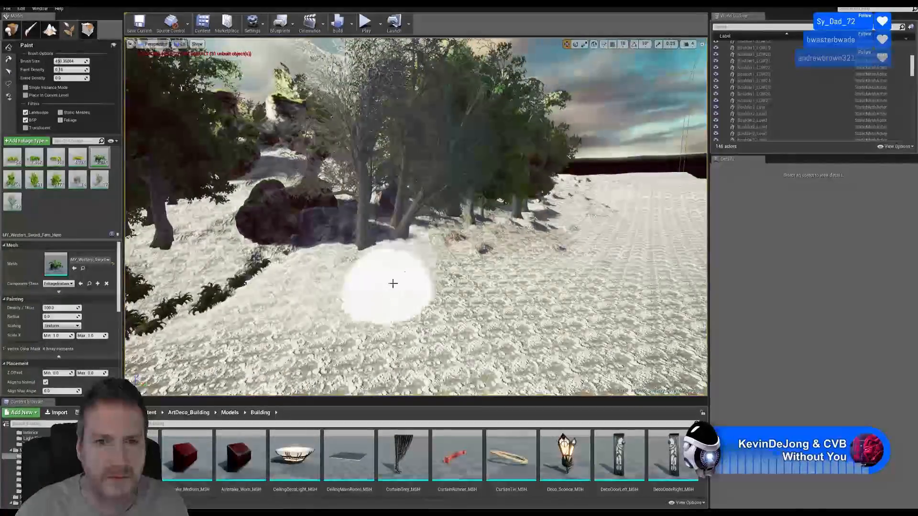
pyautogui.moveTo(389, 282); pyautogui.dragTo(531, 219)
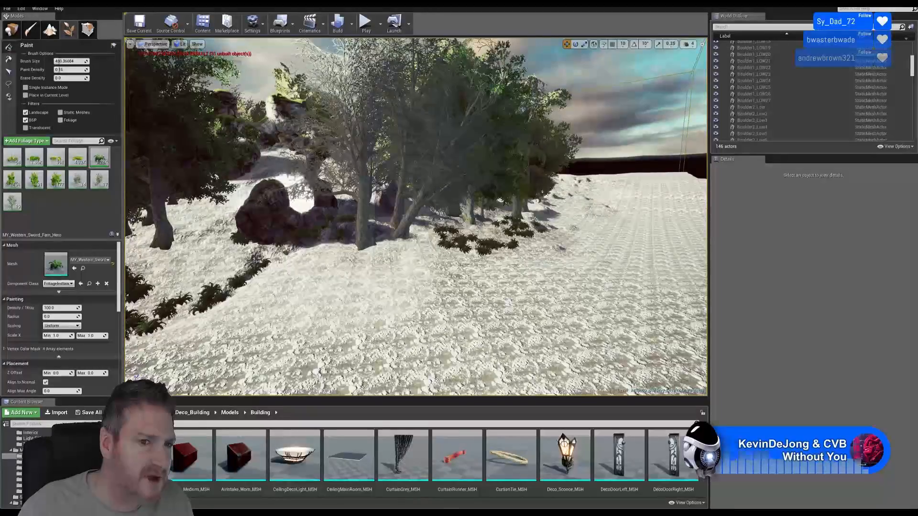
# Allow foliage painting on static meshes and paint sword ferns on the dark boulders behind the tree trunk.
pyautogui.moveTo(325, 246); pyautogui.dragTo(268, 255, button='right')
pyautogui.press('w')
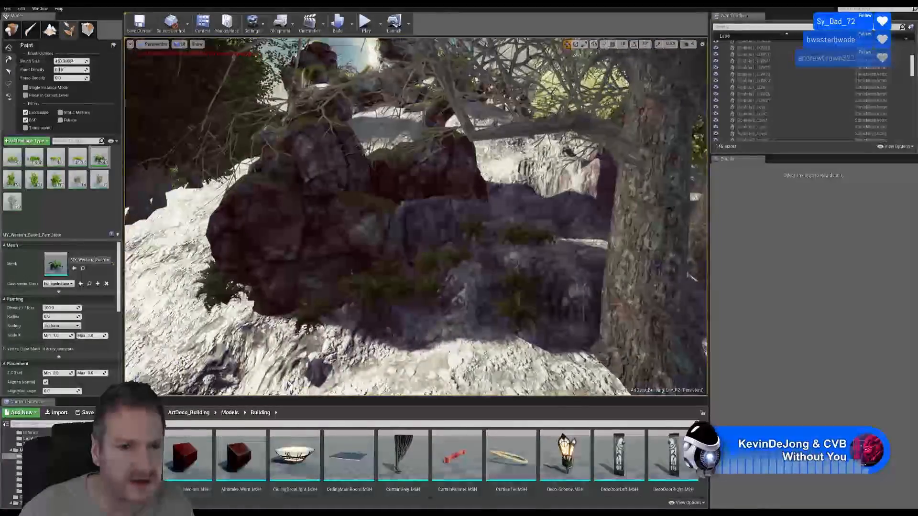
pyautogui.click(61, 113)
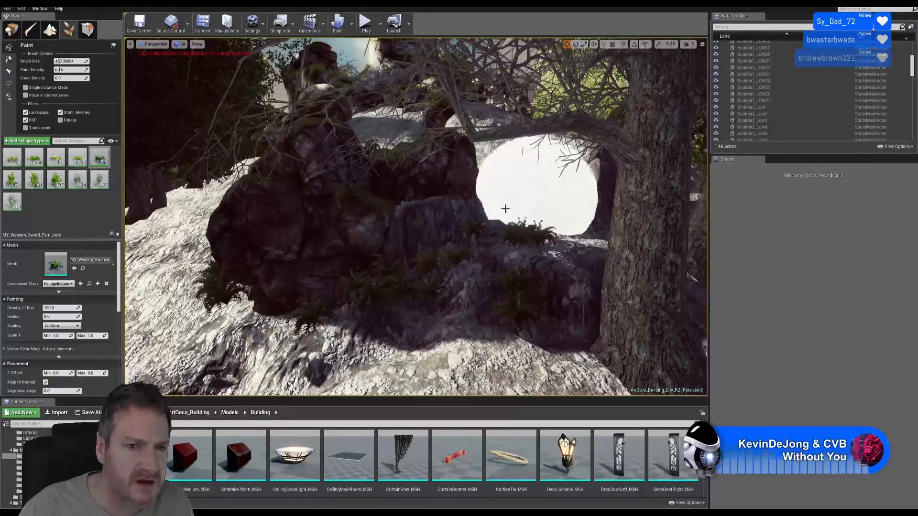
pyautogui.moveTo(505, 209)
pyautogui.mouseDown(button='right')
pyautogui.moveTo(461, 215)
pyautogui.moveTo(564, 213)
pyautogui.moveTo(516, 249)
pyautogui.moveTo(478, 205)
pyautogui.moveTo(459, 217)
pyautogui.mouseUp(button='right')
pyautogui.press('w')
pyautogui.click(359, 245)
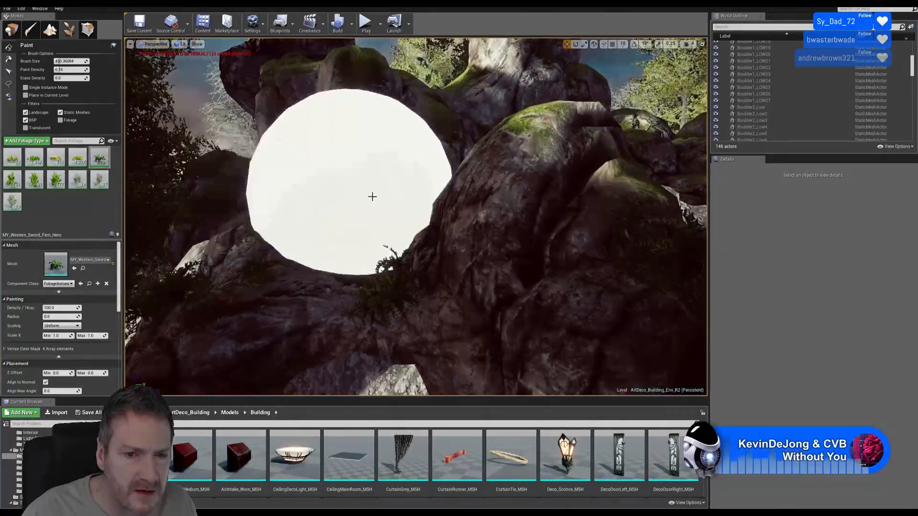
# Paint sword ferns on the upper ledges and crevices of the dark rock cluster.
pyautogui.moveTo(478, 164)
pyautogui.mouseDown(button='right')
pyautogui.moveTo(497, 167)
pyautogui.moveTo(428, 179)
pyautogui.moveTo(417, 191)
pyautogui.mouseUp(button='right')
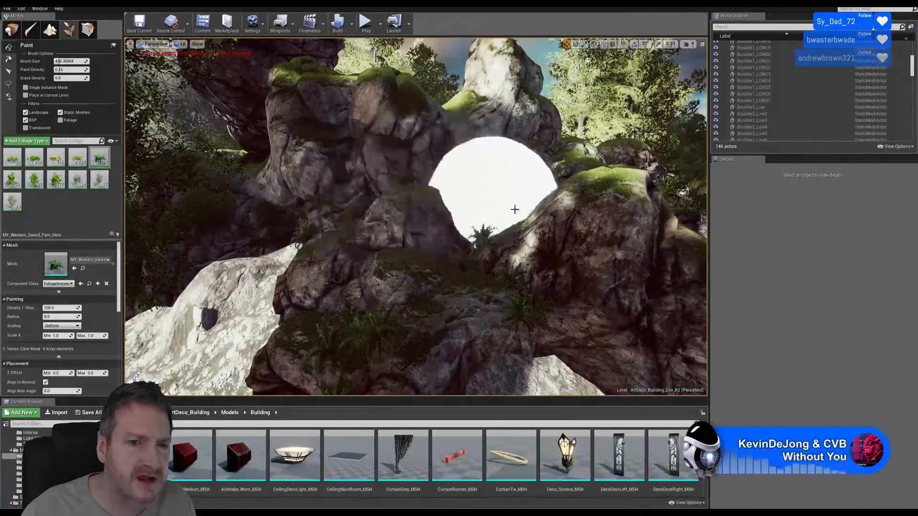
pyautogui.click(292, 185)
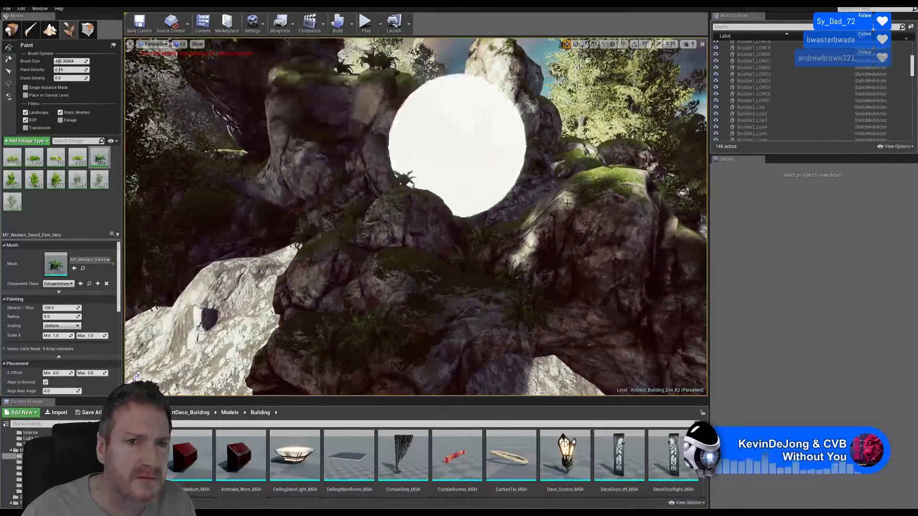
pyautogui.moveTo(402, 202); pyautogui.dragTo(421, 206, button='right')
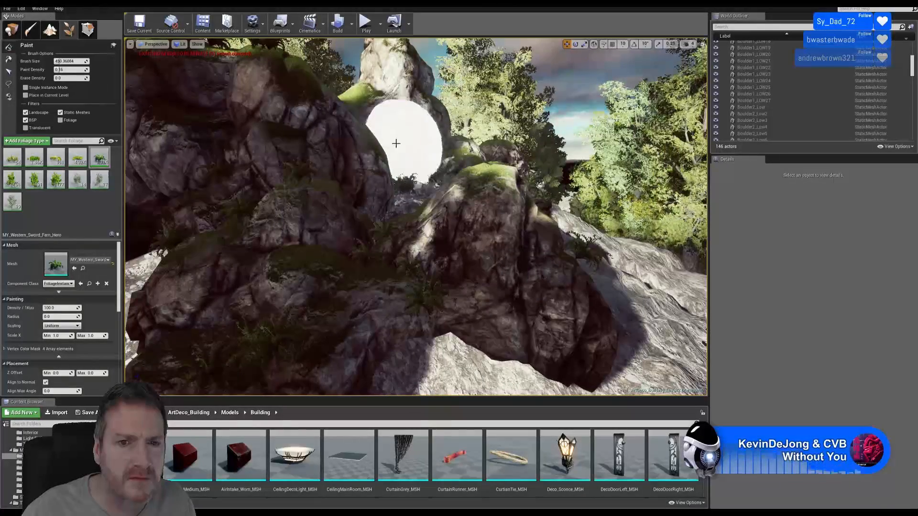
# Paint sword ferns over the mossy tops of the tall boulders as seen from above.
pyautogui.moveTo(549, 256)
pyautogui.mouseDown(button='right')
pyautogui.moveTo(418, 258)
pyautogui.moveTo(400, 304)
pyautogui.mouseUp(button='right')
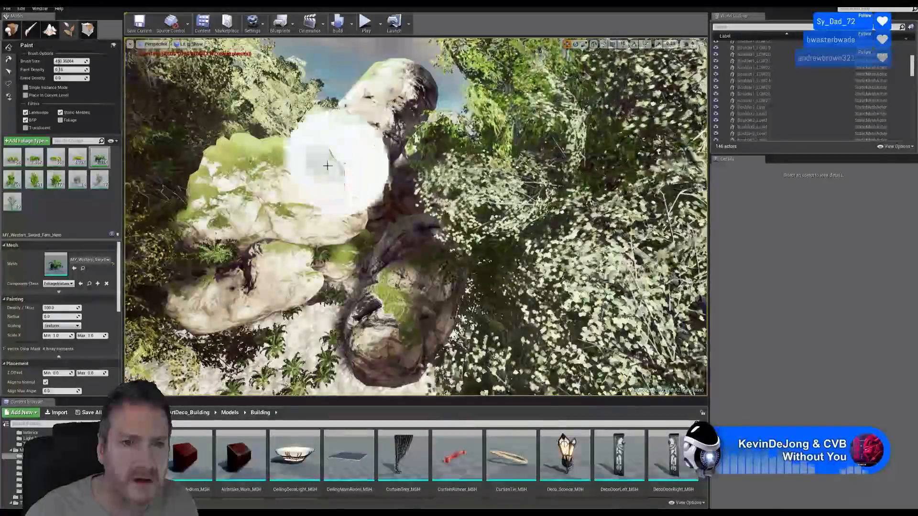
pyautogui.click(383, 304)
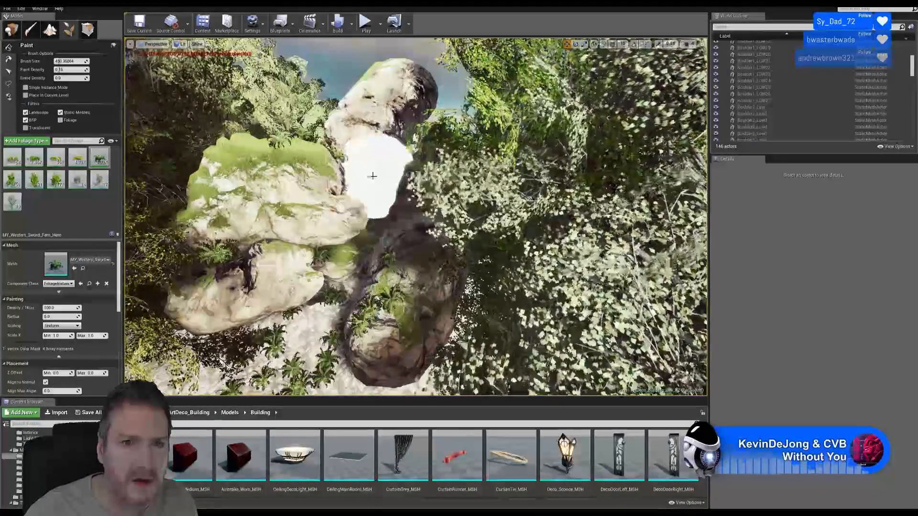
pyautogui.moveTo(411, 215); pyautogui.dragTo(267, 225, button='right')
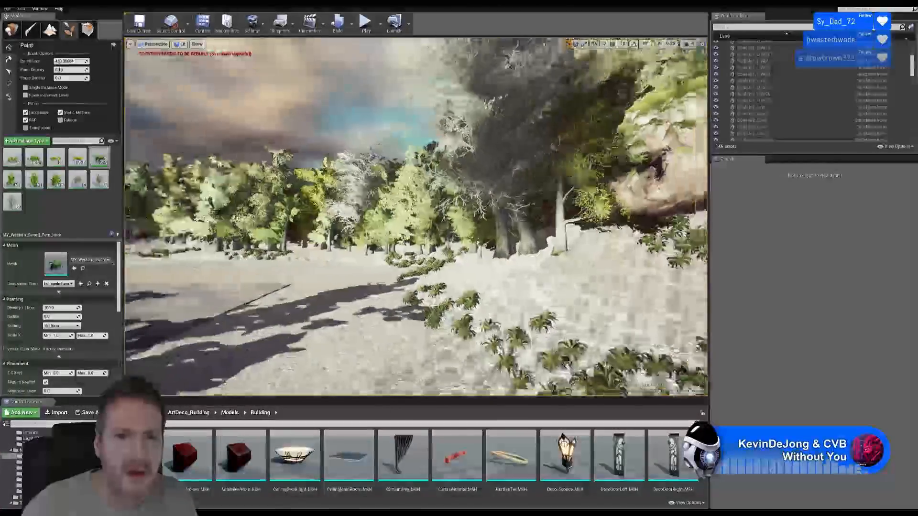
# Select a single sword fern instance on the ground beside the large boulder and scale it up.
pyautogui.click(8, 71)
pyautogui.moveTo(416, 216); pyautogui.dragTo(519, 280, button='right')
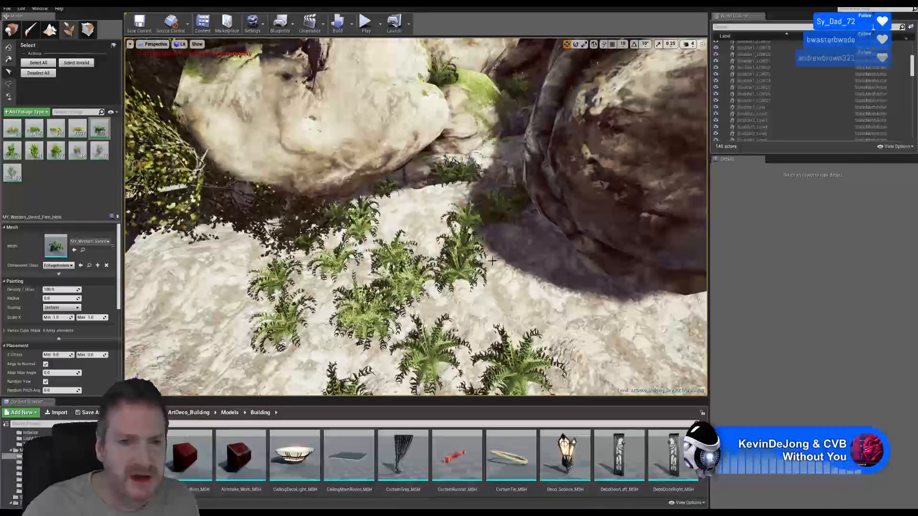
pyautogui.moveTo(433, 251); pyautogui.dragTo(459, 260, button='right')
pyautogui.moveTo(415, 192); pyautogui.dragTo(444, 198, button='right')
pyautogui.press('w')
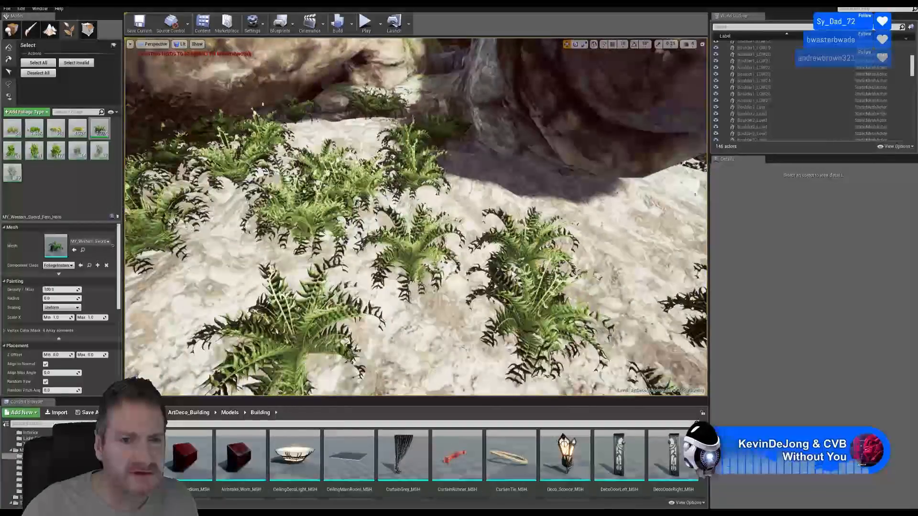
pyautogui.click(416, 172)
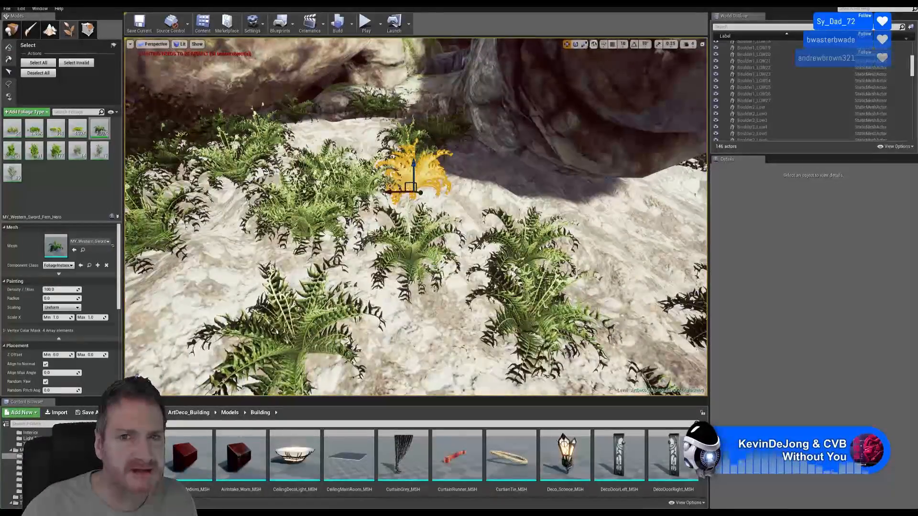
pyautogui.click(583, 44)
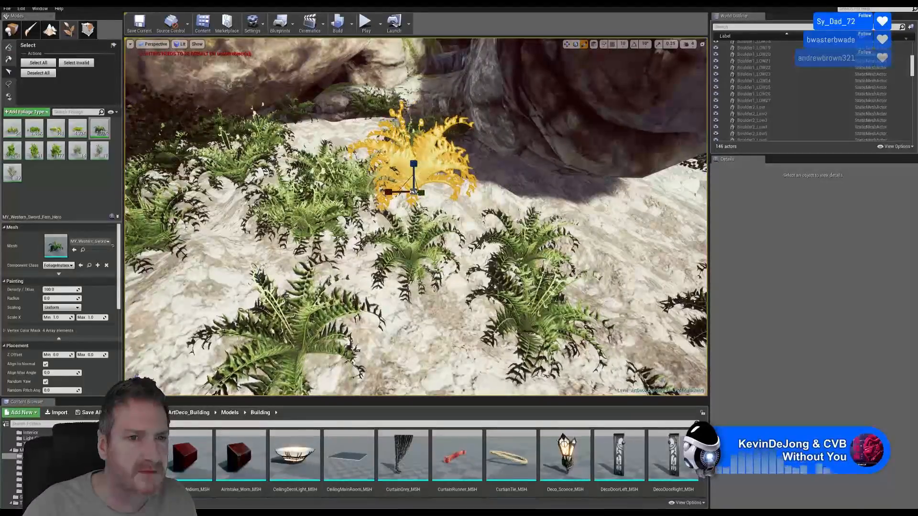
# Scale up two more sword ferns in the cluster on the pale ground beside the large boulder.
pyautogui.moveTo(268, 130); pyautogui.dragTo(268, 113)
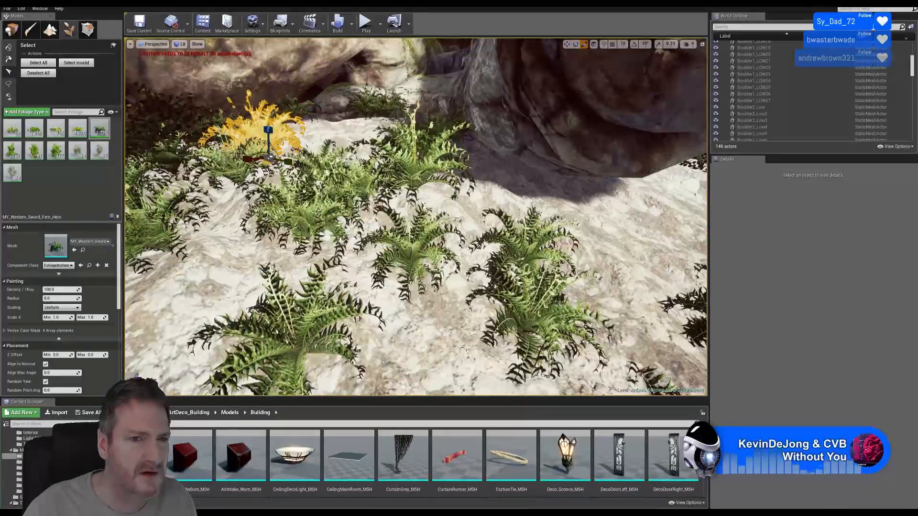
pyautogui.click(285, 209)
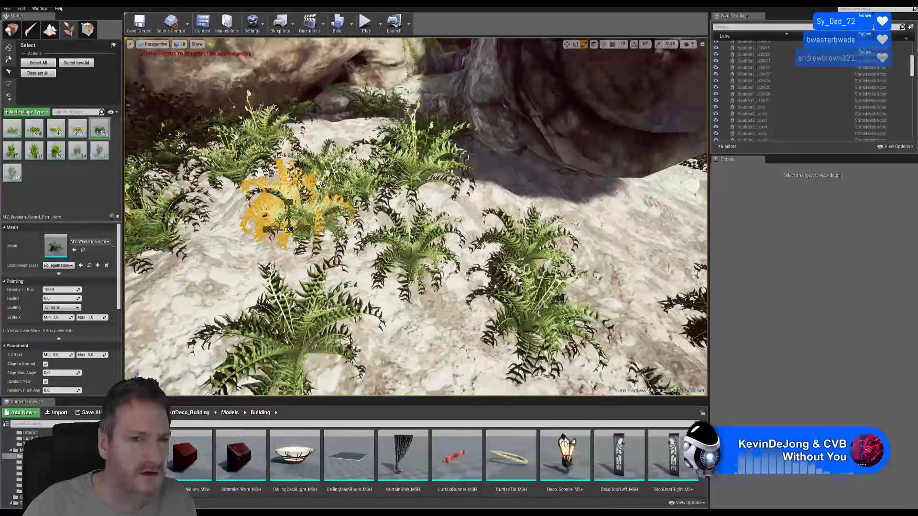
pyautogui.moveTo(287, 230); pyautogui.dragTo(193, 217, button='right')
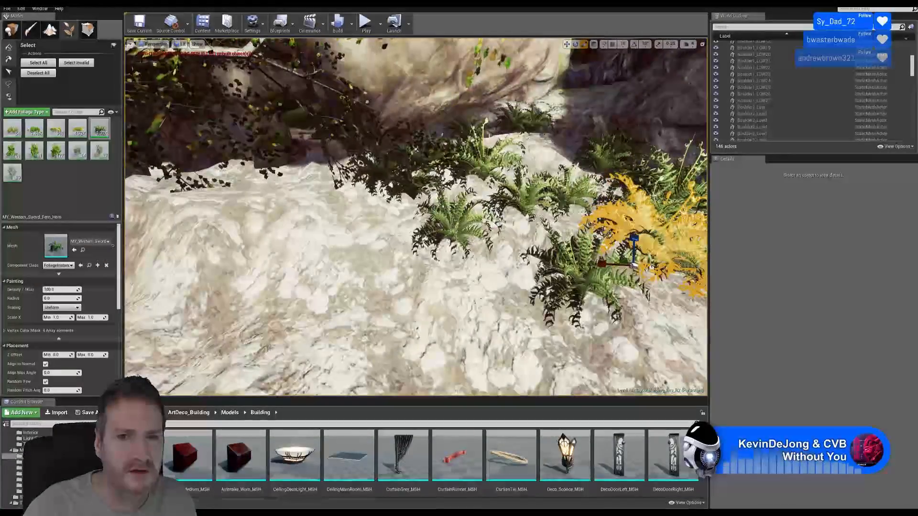
# Undo the height stretch on the small sword fern under the overhanging branches and scale it up uniformly instead.
pyautogui.press('f')
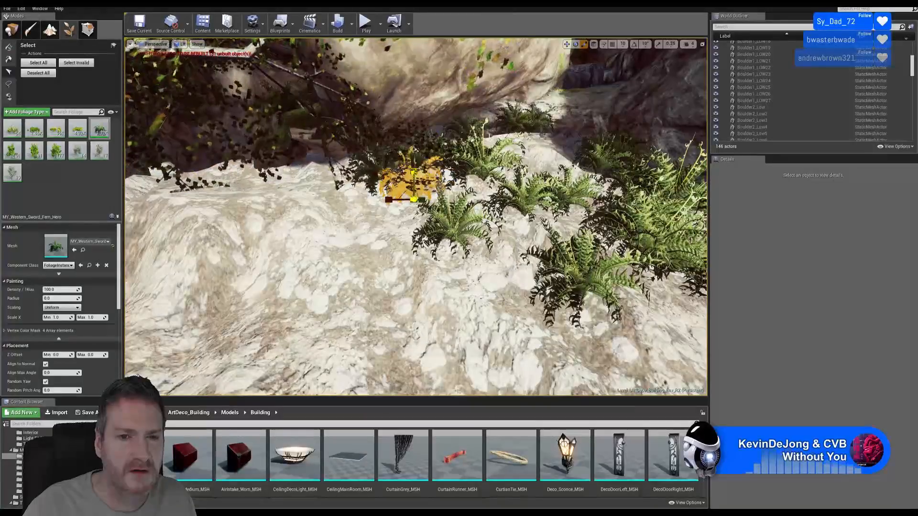
pyautogui.moveTo(414, 197); pyautogui.dragTo(415, 150)
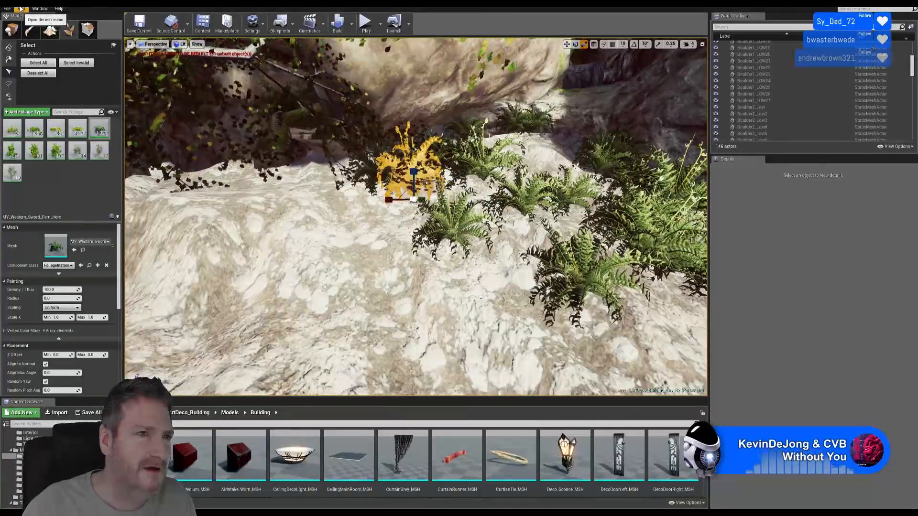
pyautogui.hotkey('ctrl', 'z')
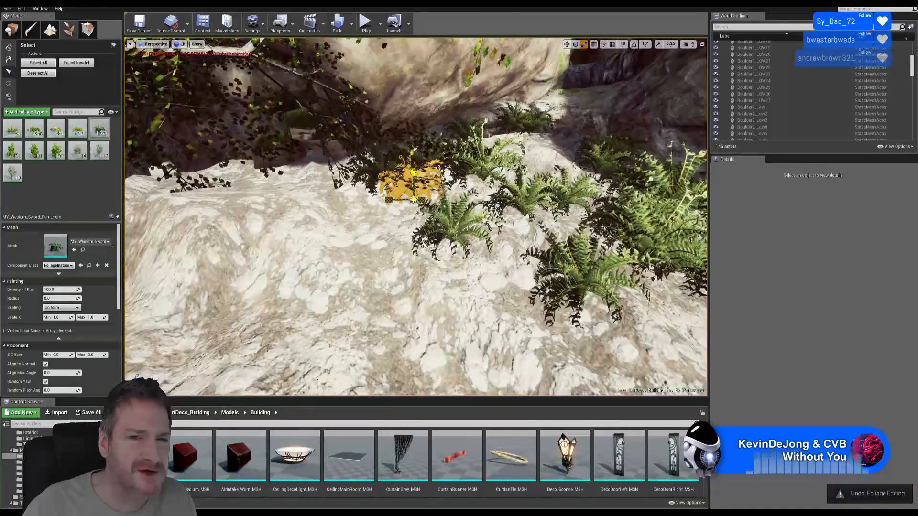
pyautogui.moveTo(414, 199); pyautogui.dragTo(538, 250)
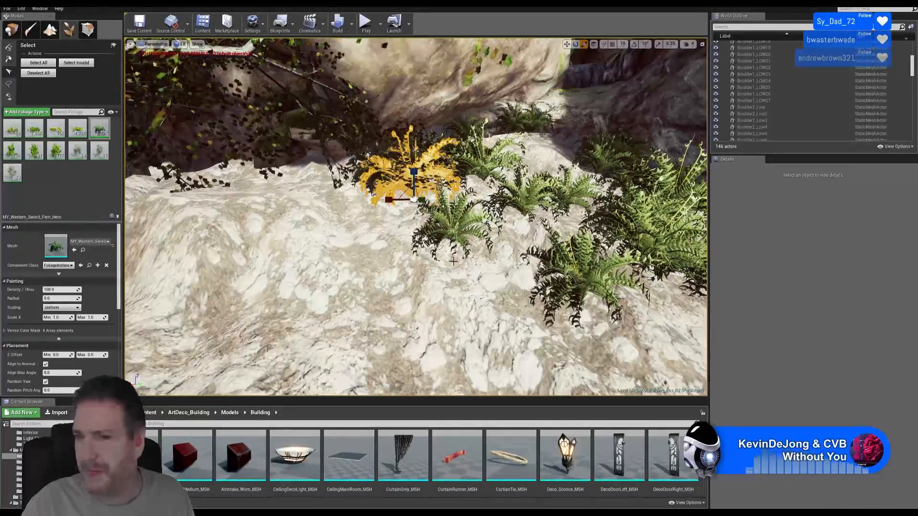
# Scale up the small sword fern at the front of the cluster below the round boulder.
pyautogui.moveTo(507, 268); pyautogui.dragTo(627, 272, button='right')
pyautogui.moveTo(421, 203)
pyautogui.mouseDown(button='right')
pyautogui.moveTo(423, 229)
pyautogui.moveTo(420, 203)
pyautogui.mouseUp(button='right')
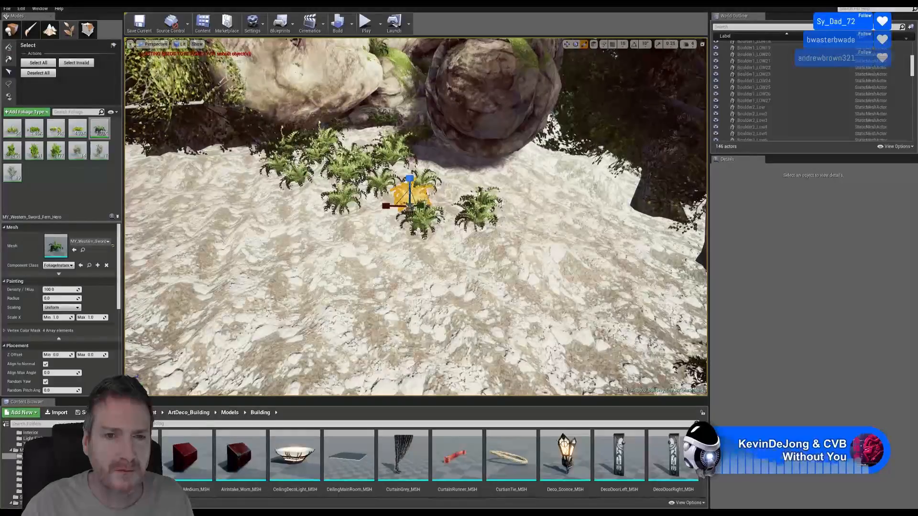
pyautogui.scroll(5, 409, 195)
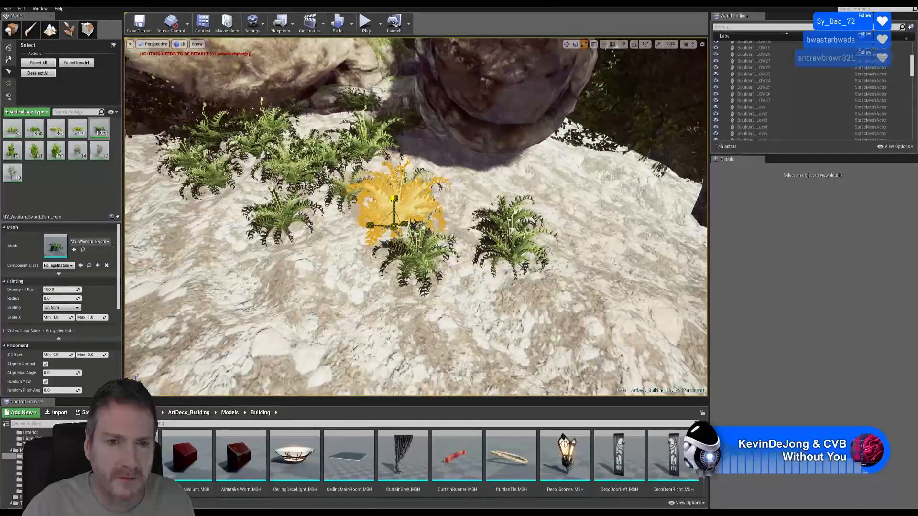
# Select individual sword ferns in the large foreground patch downhill from the boulders and scale them up.
pyautogui.moveTo(454, 278); pyautogui.dragTo(521, 263, button='right')
pyautogui.press('s')
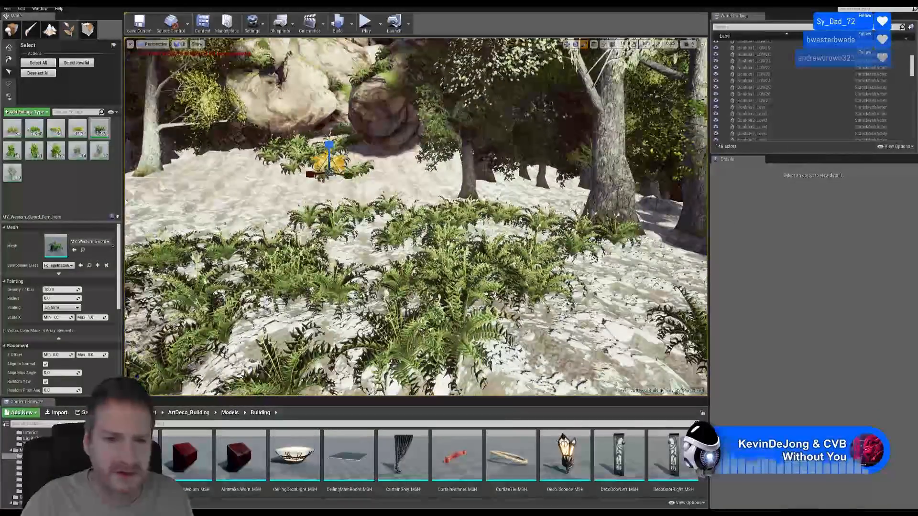
pyautogui.click(443, 276)
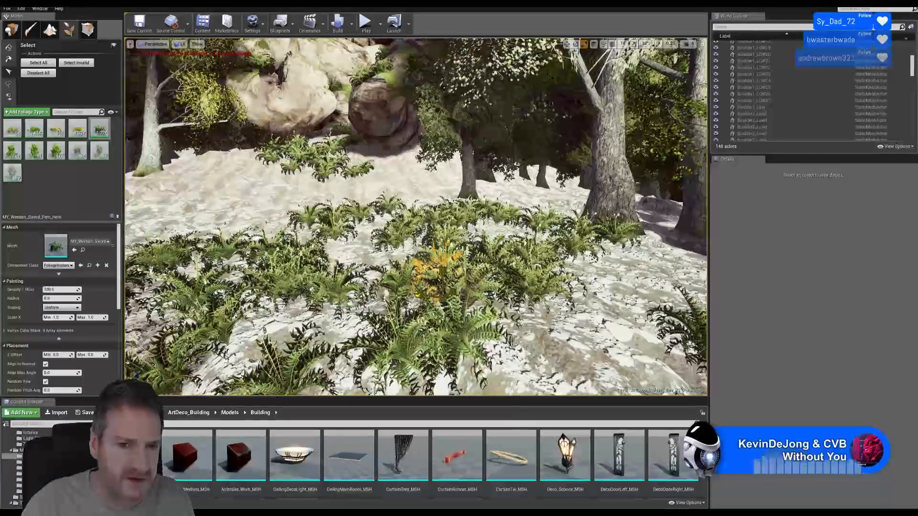
pyautogui.click(445, 292)
pyautogui.click(276, 271)
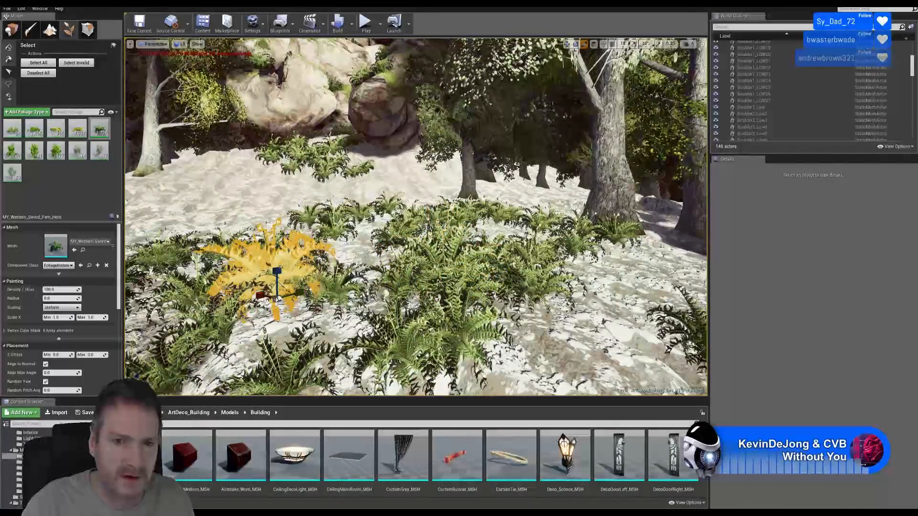
# Scale up the sword ferns at the back of the large patch and near the thick tree trunk.
pyautogui.click(457, 213)
pyautogui.moveTo(457, 201); pyautogui.dragTo(456, 198)
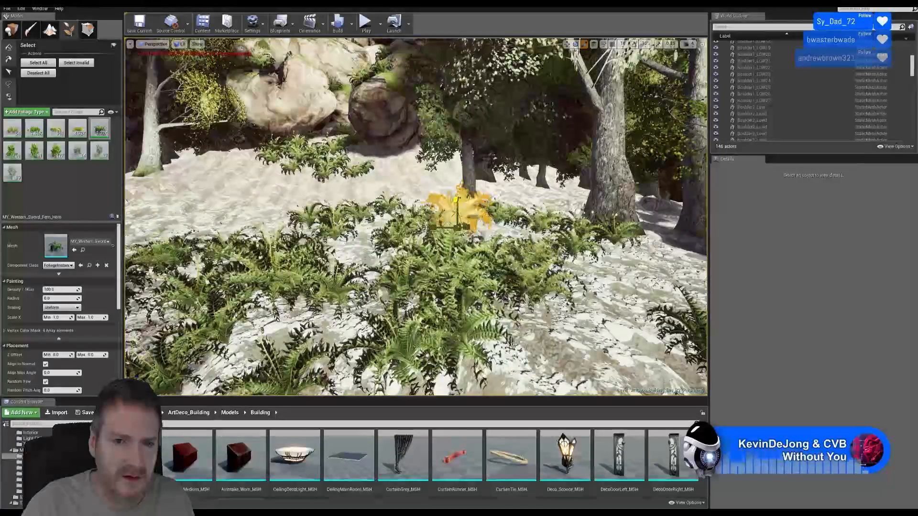
pyautogui.click(575, 255)
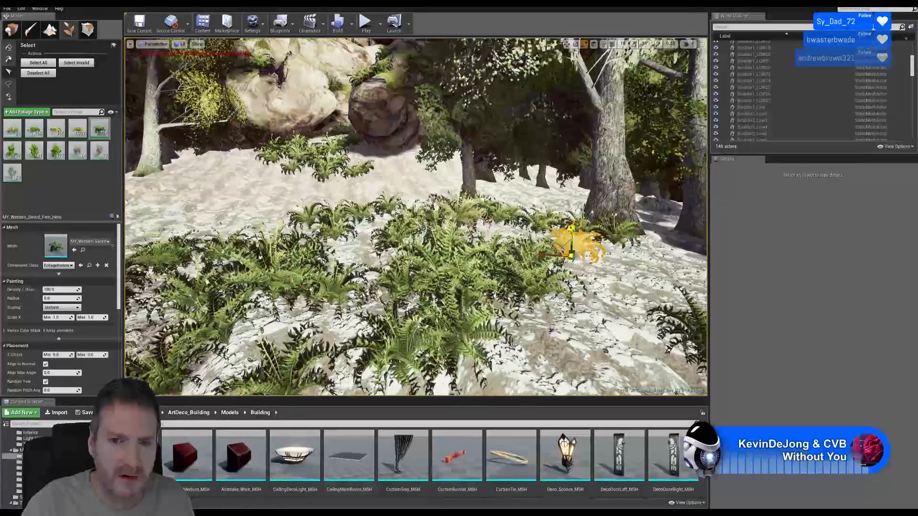
pyautogui.moveTo(572, 255); pyautogui.dragTo(571, 254)
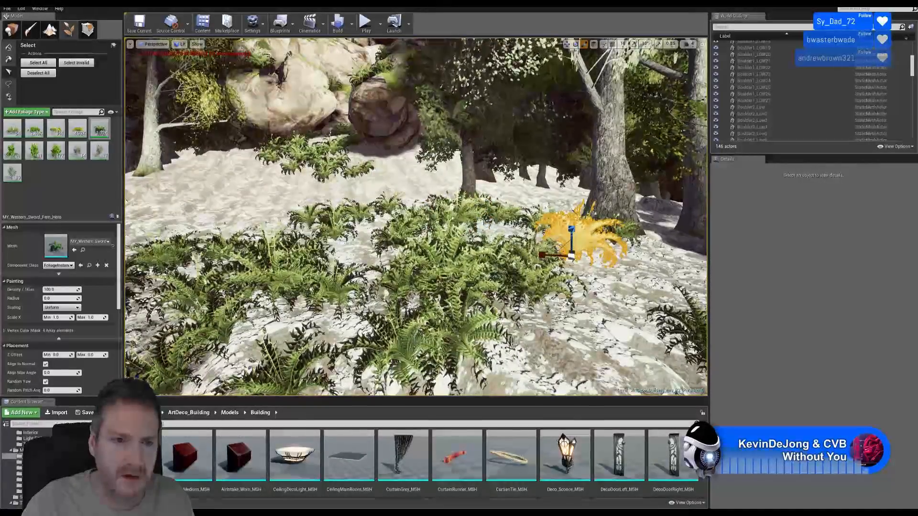
# Undo the last scaling of the fern on the patch's outer edge, and scale up that fern and the one behind it.
pyautogui.moveTo(571, 255); pyautogui.dragTo(521, 266, button='right')
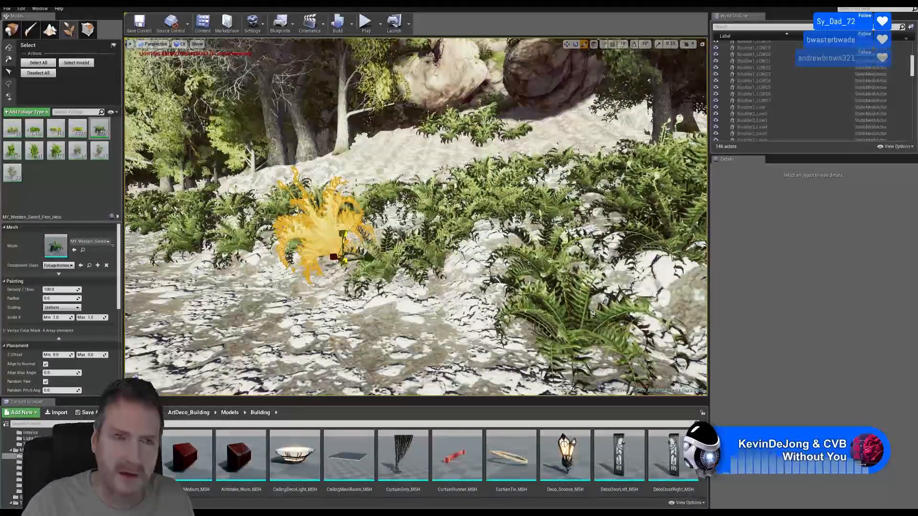
pyautogui.click(21, 8)
pyautogui.click(32, 22)
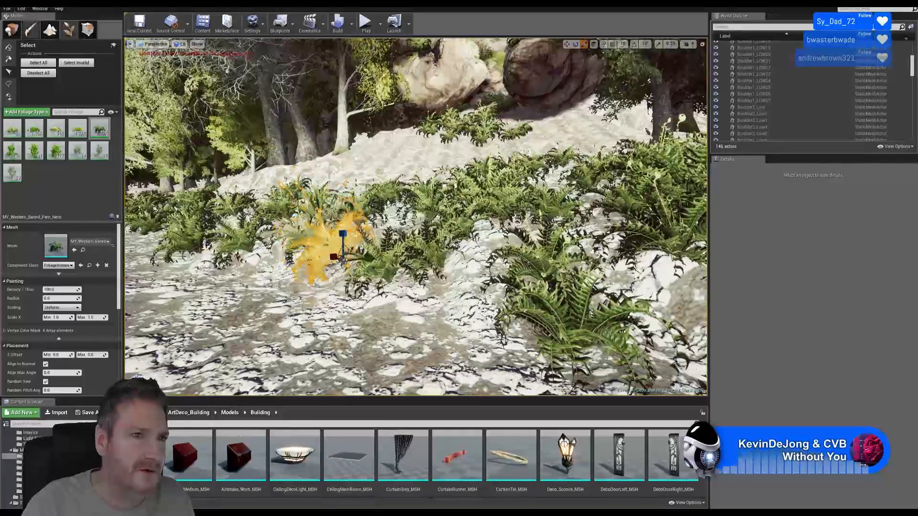
pyautogui.moveTo(343, 260); pyautogui.dragTo(352, 255)
pyautogui.click(389, 187)
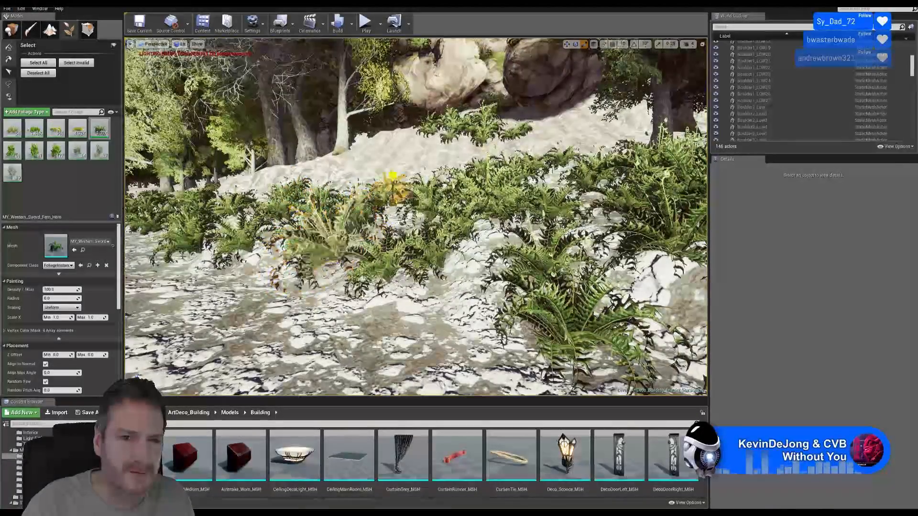
pyautogui.moveTo(393, 204); pyautogui.dragTo(407, 197)
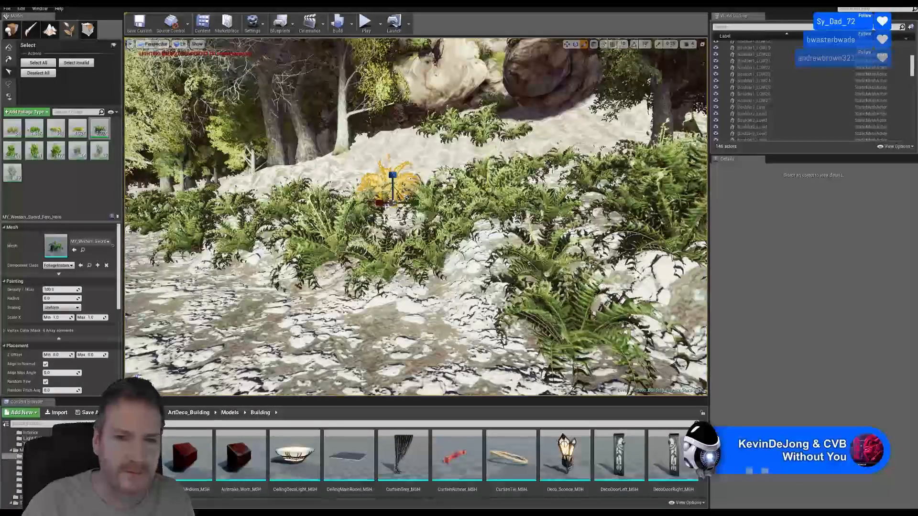
# Scale up the sword fern just behind the rocky mound at the front of the patch.
pyautogui.moveTo(524, 247)
pyautogui.mouseDown(button='right')
pyautogui.moveTo(521, 255)
pyautogui.moveTo(537, 254)
pyautogui.moveTo(525, 246)
pyautogui.mouseUp(button='right')
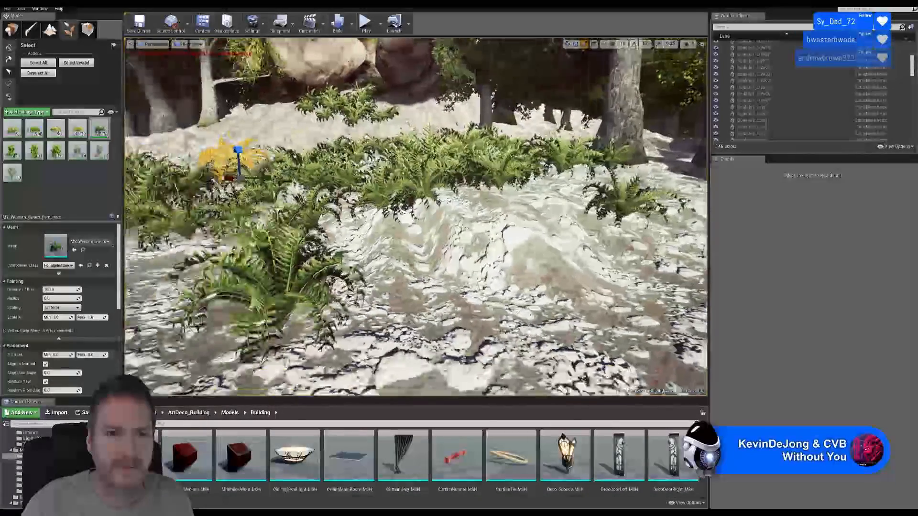
pyautogui.moveTo(518, 200); pyautogui.dragTo(559, 223, button='right')
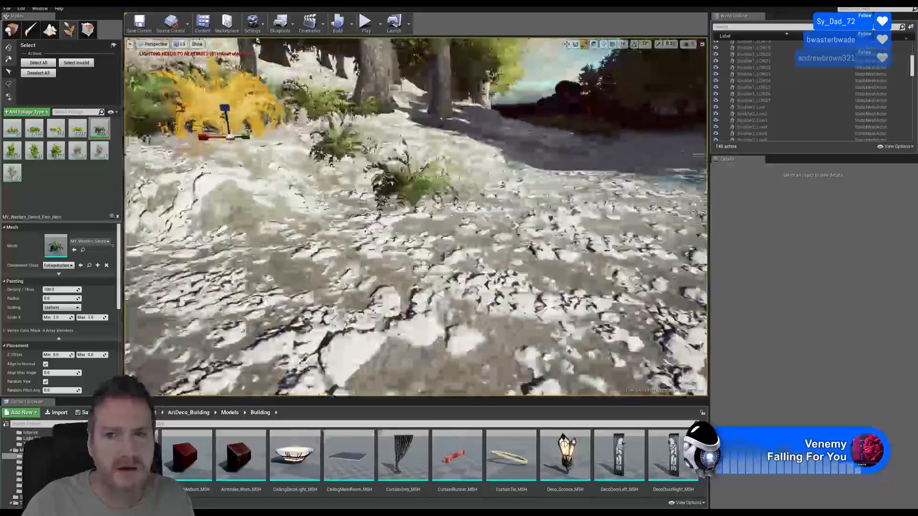
pyautogui.moveTo(439, 203); pyautogui.dragTo(377, 203, button='right')
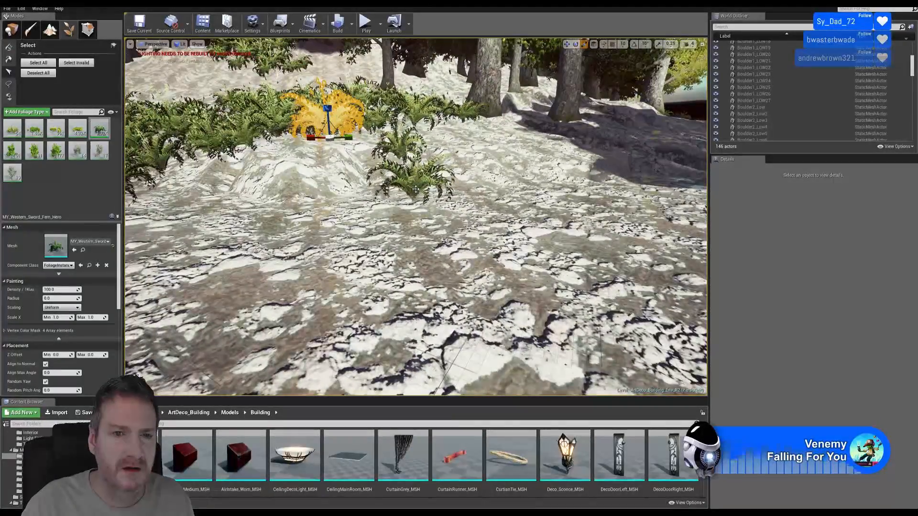
# Delete outlying sword ferns on either side of the rocky mound to thin the patch's front edge.
pyautogui.moveTo(328, 127); pyautogui.dragTo(414, 188)
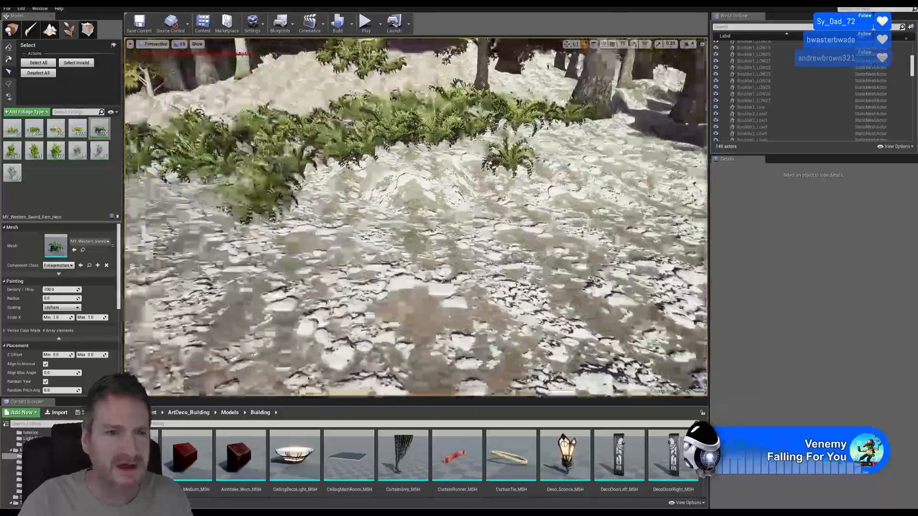
pyautogui.moveTo(414, 191); pyautogui.dragTo(385, 184, button='right')
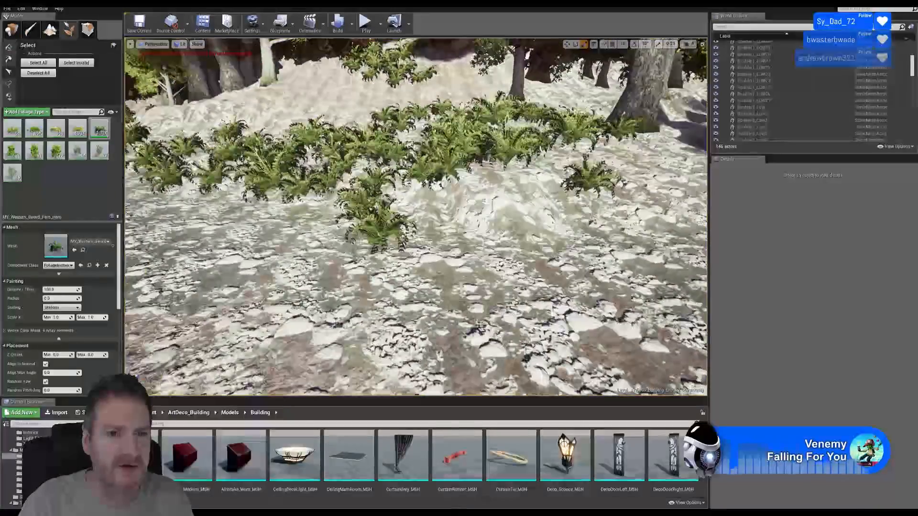
pyautogui.click(387, 224)
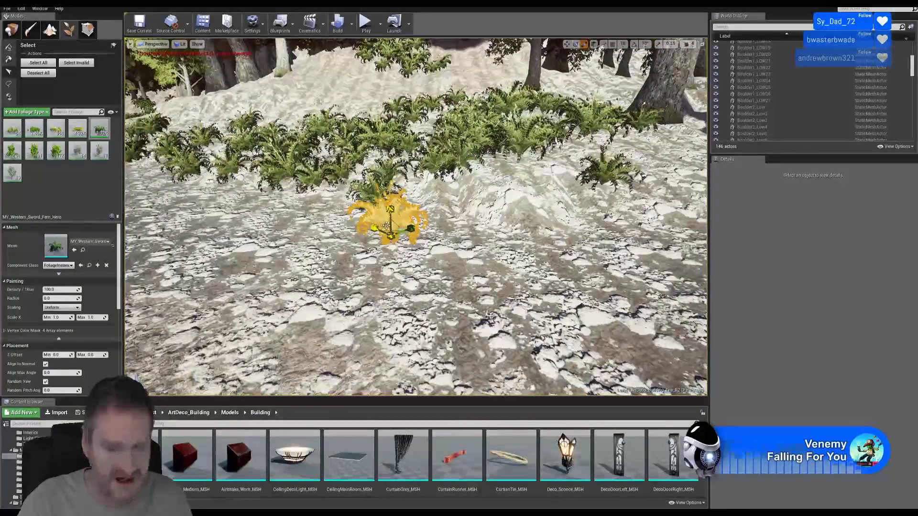
pyautogui.press('Delete')
# Scale up the small sword fern in the middle of the patch behind the rocky mound.
pyautogui.moveTo(386, 225); pyautogui.dragTo(367, 217, button='right')
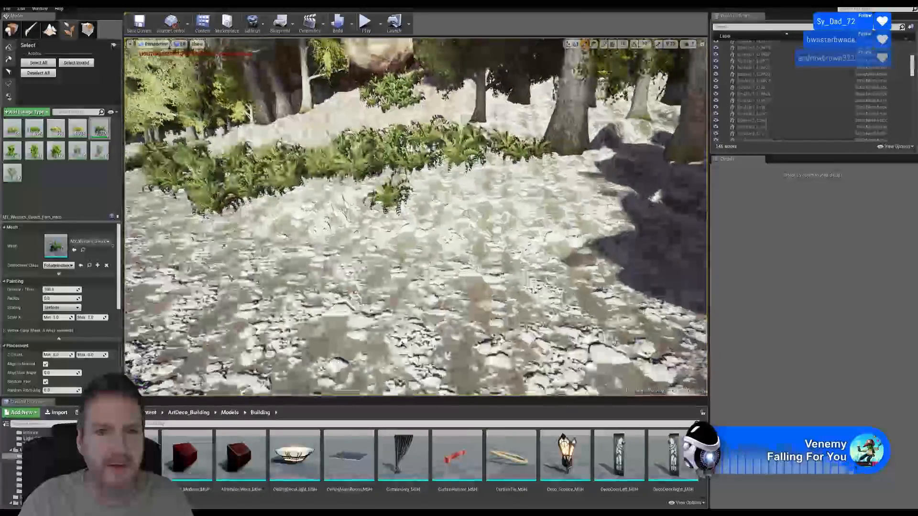
pyautogui.moveTo(378, 158)
pyautogui.mouseDown(button='right')
pyautogui.moveTo(377, 186)
pyautogui.moveTo(379, 158)
pyautogui.mouseUp(button='right')
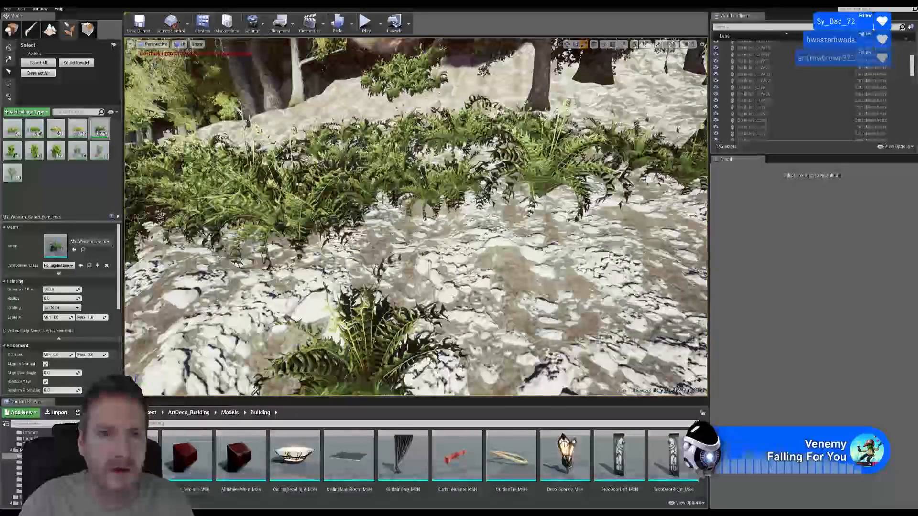
pyautogui.click(380, 158)
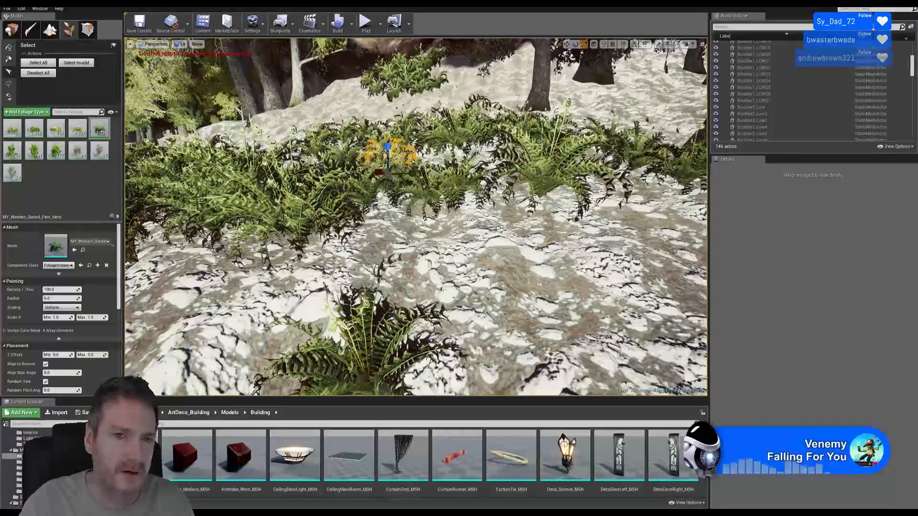
pyautogui.moveTo(387, 178); pyautogui.dragTo(389, 163)
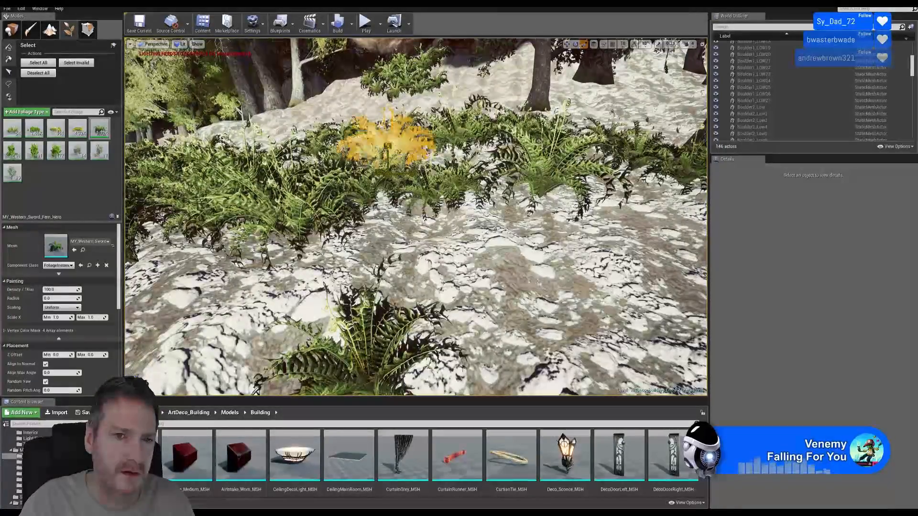
# Scale up a sword fern at the far end of the patch and select one in the cluster beneath the boulders.
pyautogui.moveTo(388, 160); pyautogui.dragTo(201, 168, button='right')
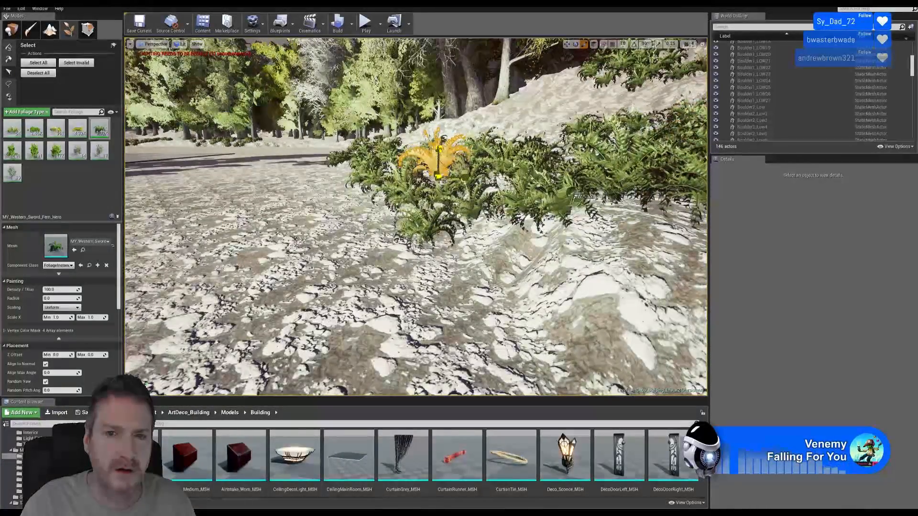
pyautogui.moveTo(415, 217); pyautogui.dragTo(516, 196, button='right')
pyautogui.moveTo(417, 126); pyautogui.dragTo(483, 126, button='right')
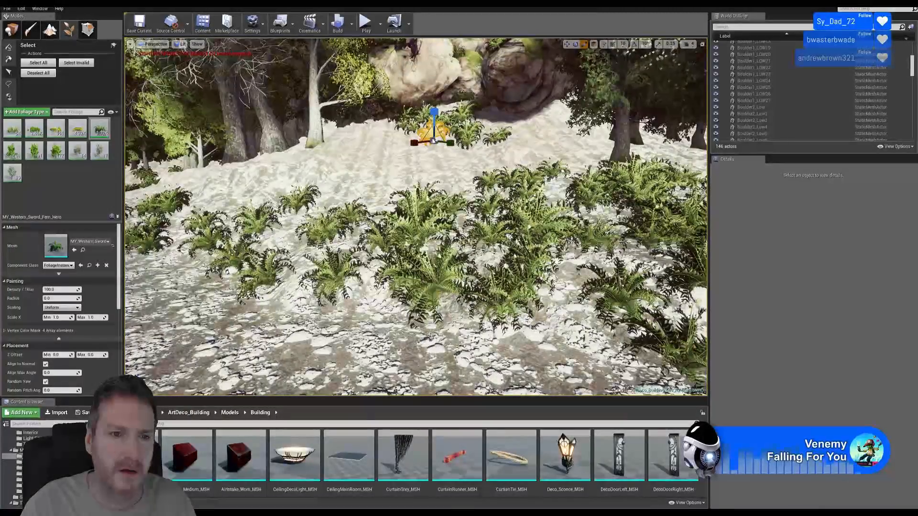
# Scale up the small sword ferns along the outer edge of the patch, below the bare tree trunks.
pyautogui.click(261, 231)
pyautogui.moveTo(262, 233); pyautogui.dragTo(278, 220)
pyautogui.moveTo(278, 221)
pyautogui.mouseDown(button='right')
pyautogui.moveTo(420, 188)
pyautogui.moveTo(273, 193)
pyautogui.moveTo(289, 215)
pyautogui.mouseUp(button='right')
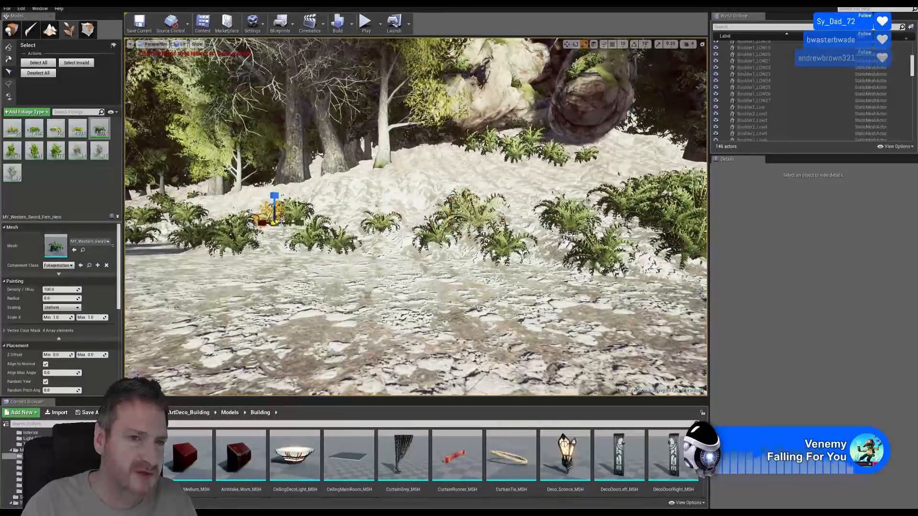
pyautogui.moveTo(274, 224); pyautogui.dragTo(279, 219)
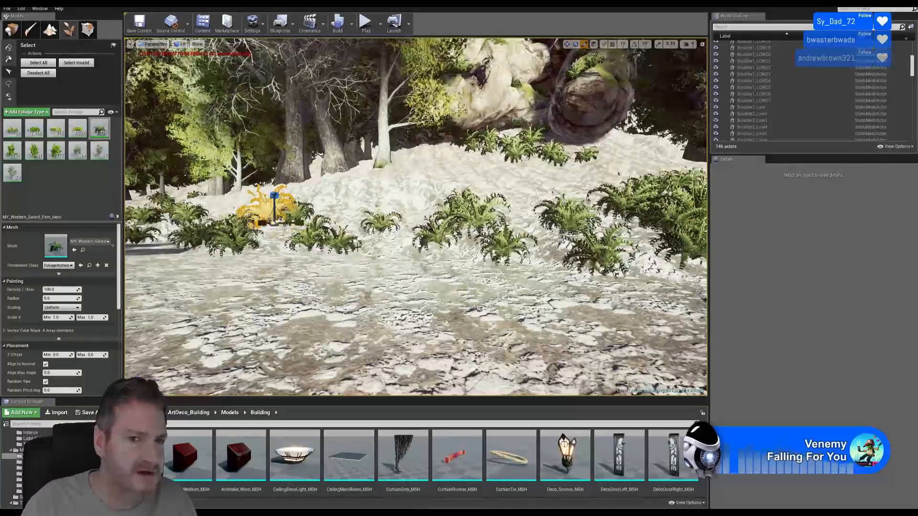
# Select the sword fern at the front of the group beside the tree shadows and scale it up.
pyautogui.press('a')
pyautogui.moveTo(282, 219); pyautogui.dragTo(232, 219, button='right')
pyautogui.moveTo(412, 290); pyautogui.dragTo(416, 289, button='right')
pyautogui.press('w')
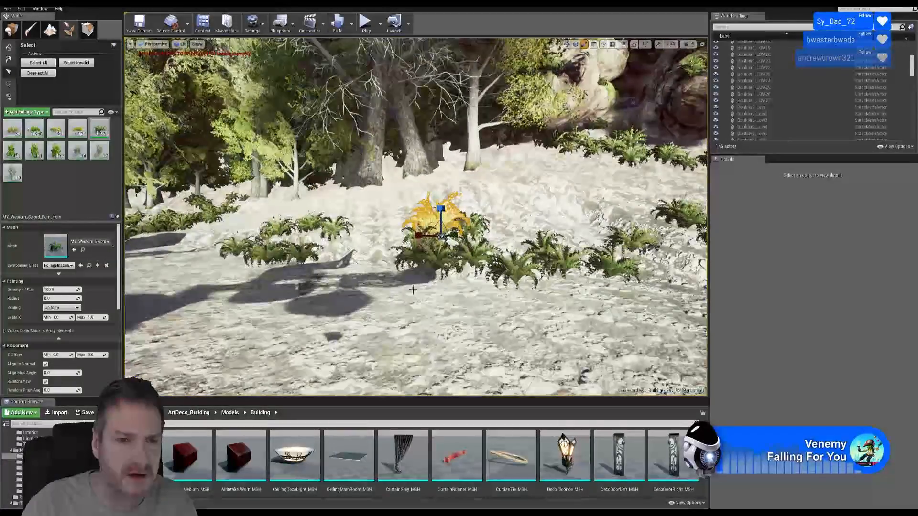
pyautogui.press('End')
pyautogui.moveTo(438, 270); pyautogui.dragTo(447, 265)
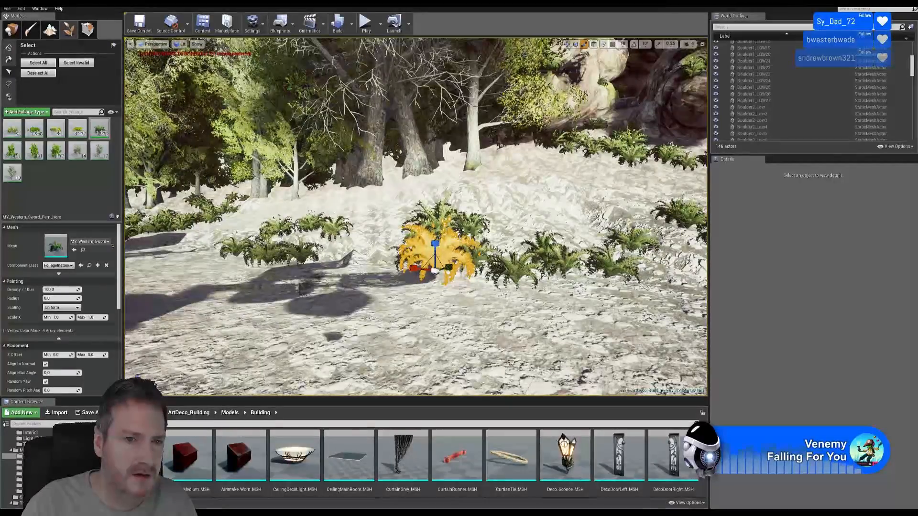
# Scale up the sword ferns in the small cluster beside the tree shadows and select one beneath the boulders.
pyautogui.moveTo(280, 238); pyautogui.dragTo(286, 230)
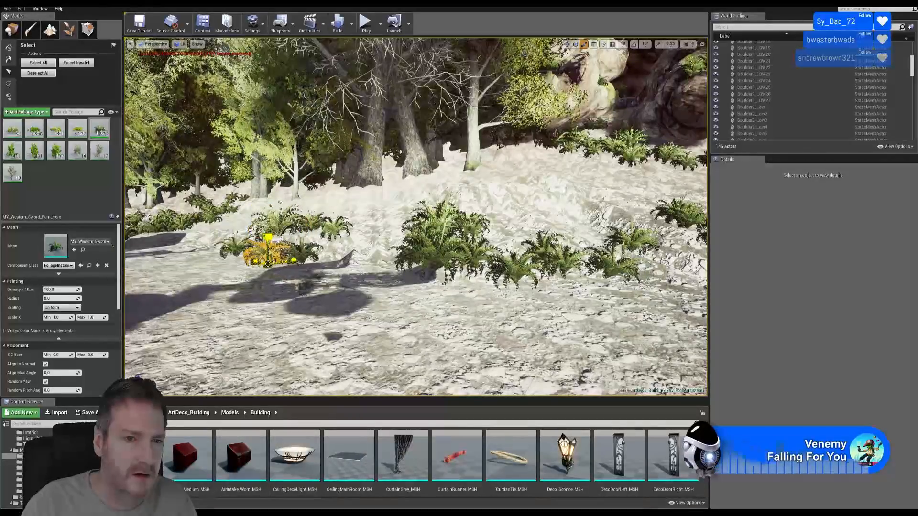
pyautogui.moveTo(268, 264); pyautogui.dragTo(275, 257)
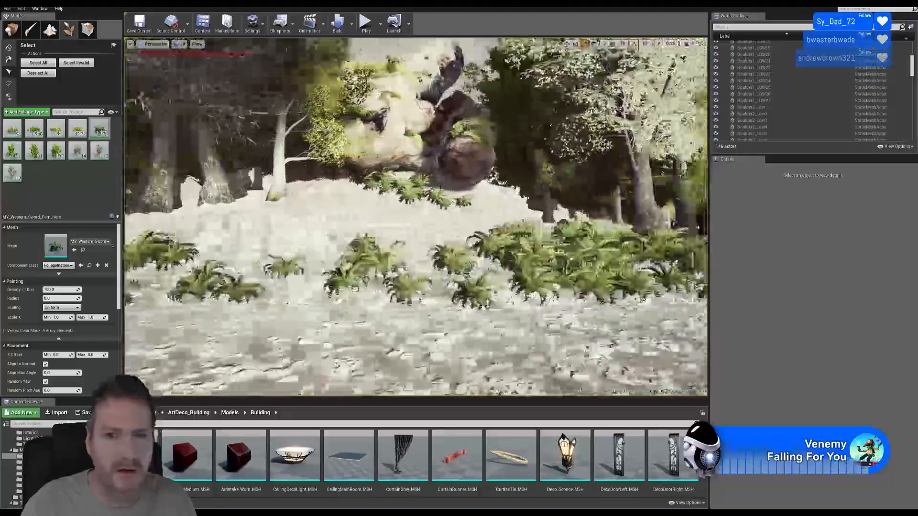
pyautogui.press('w')
pyautogui.moveTo(376, 195); pyautogui.dragTo(410, 197, button='right')
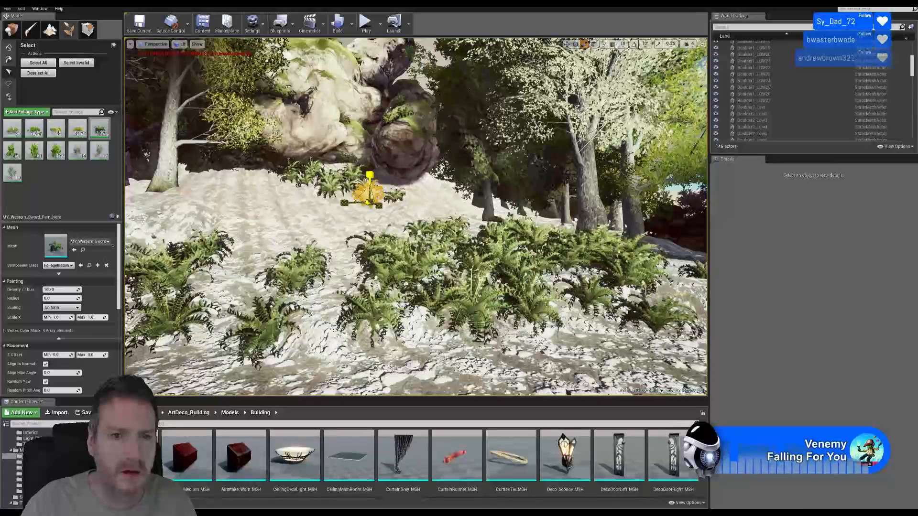
# Scale up the small sword ferns along the shaded mound, from its far end to the front edge by the path.
pyautogui.moveTo(455, 234)
pyautogui.mouseDown(button='right')
pyautogui.moveTo(631, 232)
pyautogui.moveTo(502, 234)
pyautogui.mouseUp(button='right')
pyautogui.moveTo(426, 262); pyautogui.dragTo(389, 264, button='right')
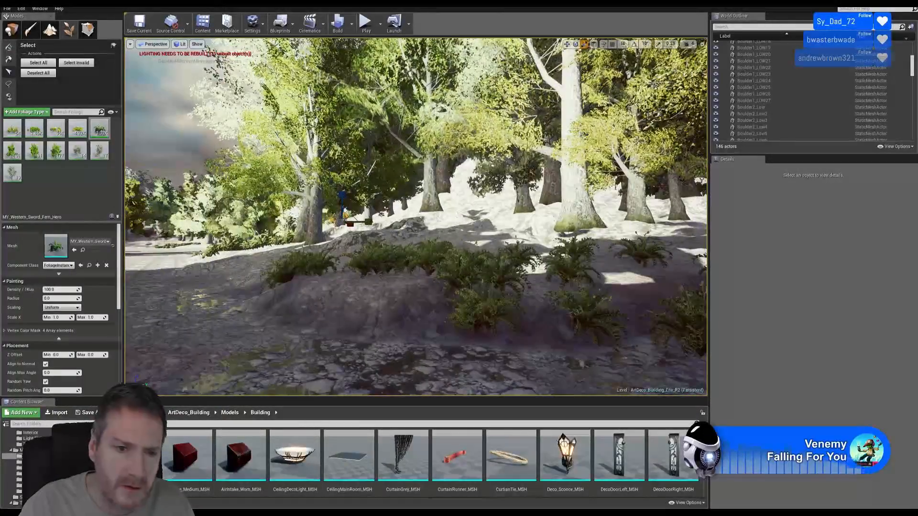
pyautogui.click(388, 263)
pyautogui.moveTo(389, 271); pyautogui.dragTo(305, 271)
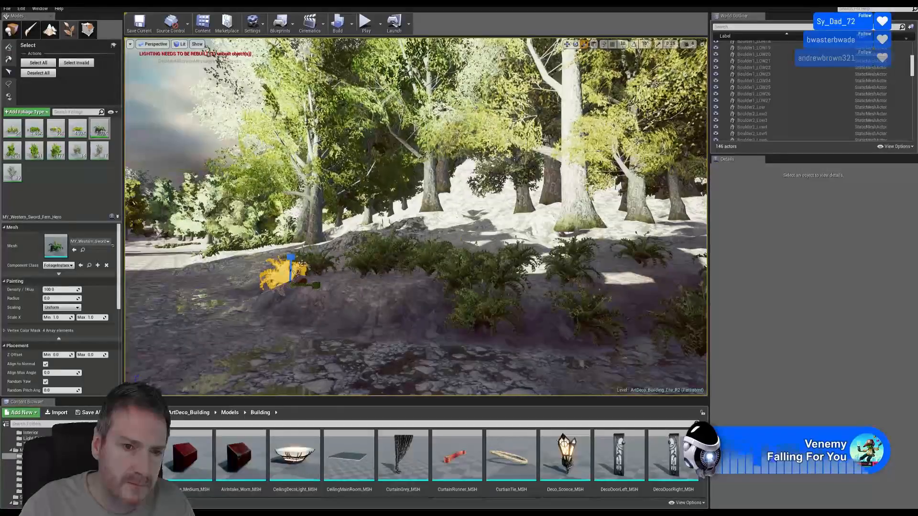
pyautogui.moveTo(300, 280); pyautogui.dragTo(310, 279)
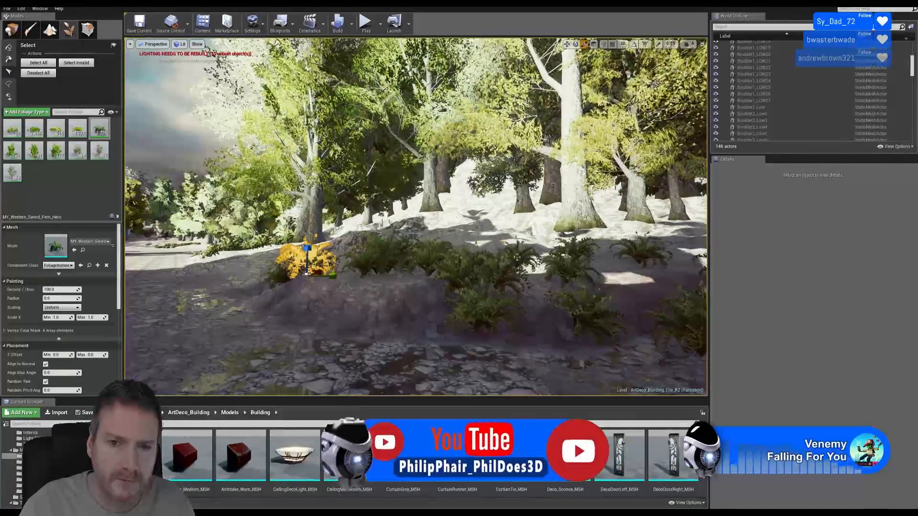
pyautogui.moveTo(308, 277); pyautogui.dragTo(516, 270)
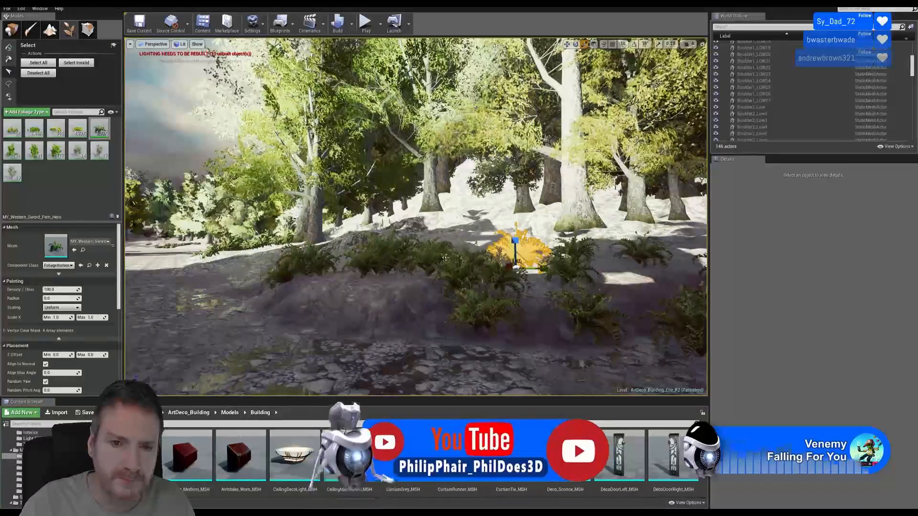
pyautogui.moveTo(516, 269); pyautogui.dragTo(476, 335)
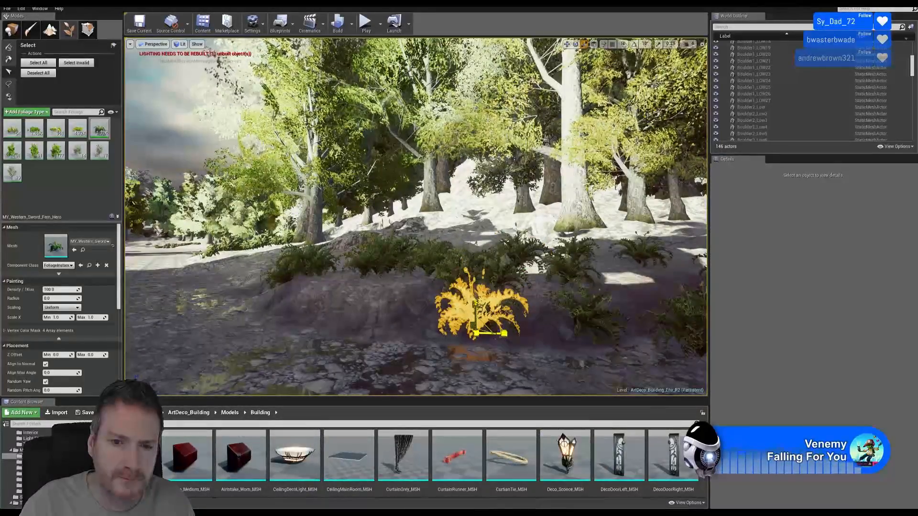
# Scale up the small sword ferns filling the gap in the shaded row along the edge of the stony path.
pyautogui.moveTo(423, 269); pyautogui.dragTo(471, 280, button='right')
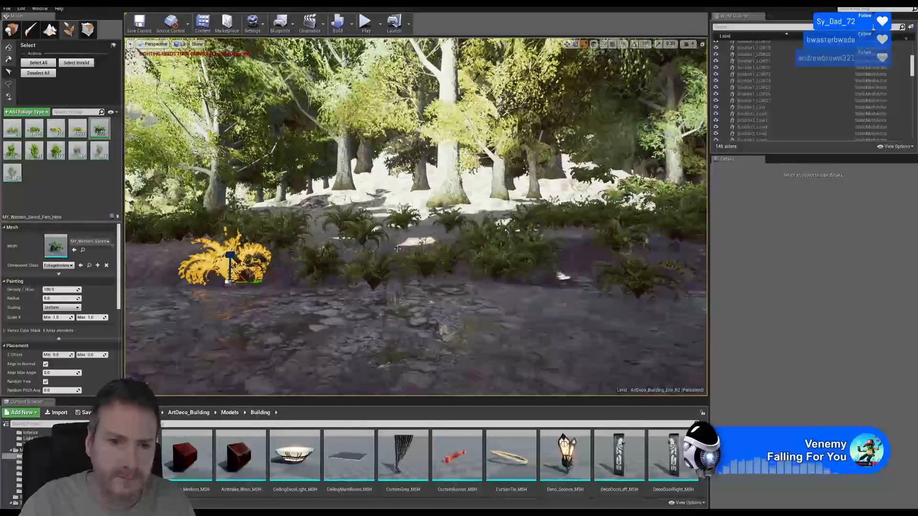
pyautogui.click(422, 269)
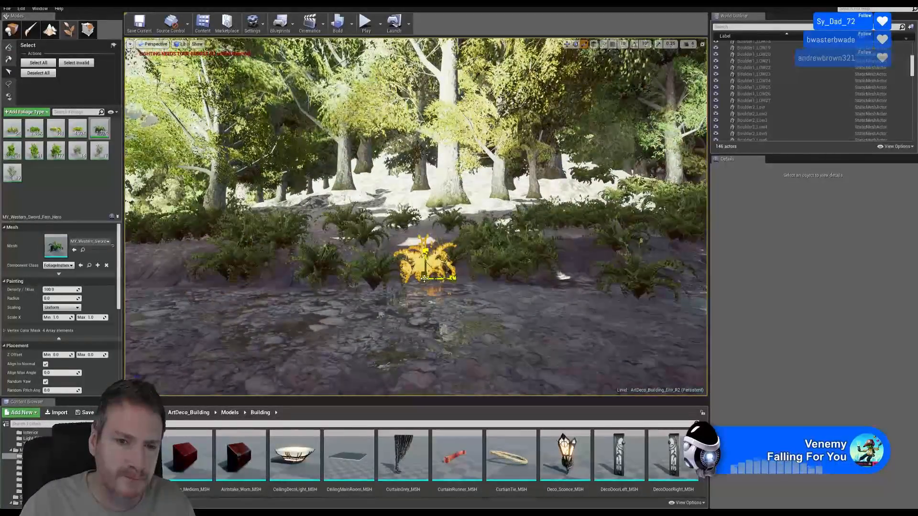
pyautogui.moveTo(424, 279); pyautogui.dragTo(434, 270)
pyautogui.click(449, 221)
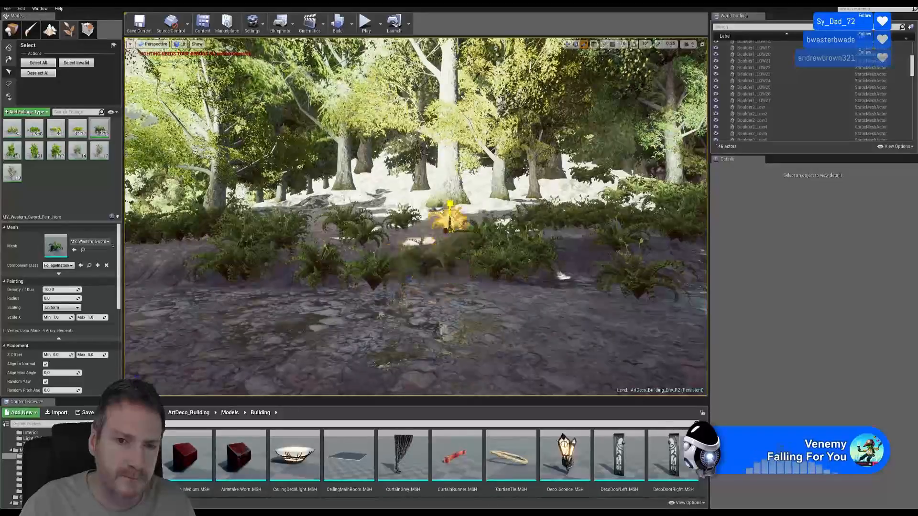
pyautogui.moveTo(448, 233); pyautogui.dragTo(449, 231)
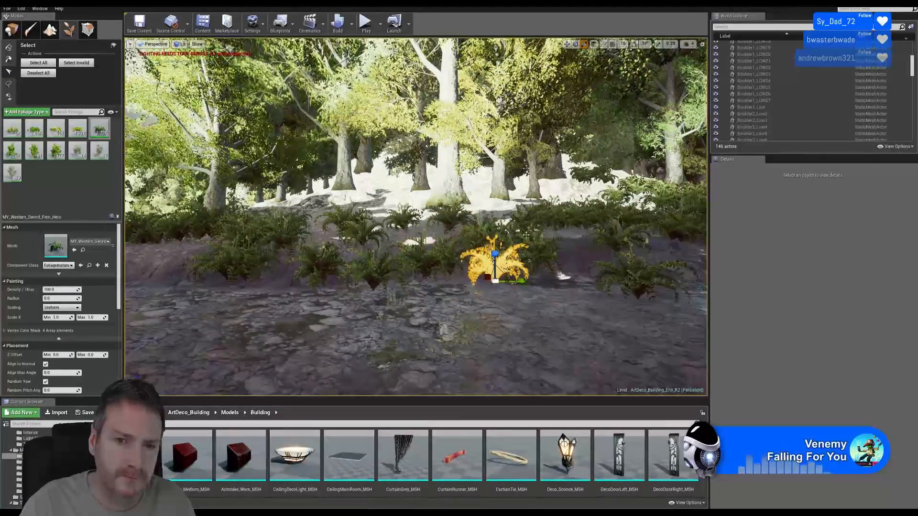
pyautogui.click(525, 235)
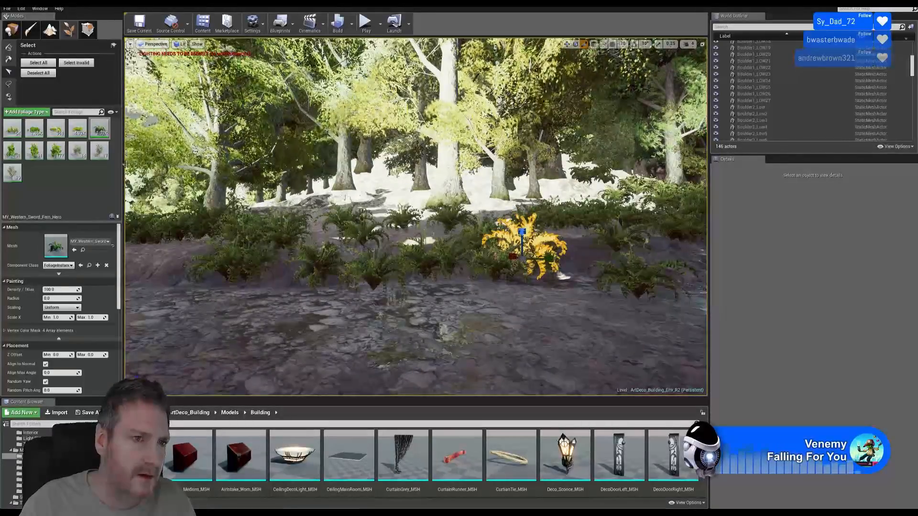
pyautogui.moveTo(448, 299)
pyautogui.mouseDown(button='right')
pyautogui.moveTo(483, 323)
pyautogui.moveTo(436, 311)
pyautogui.mouseUp(button='right')
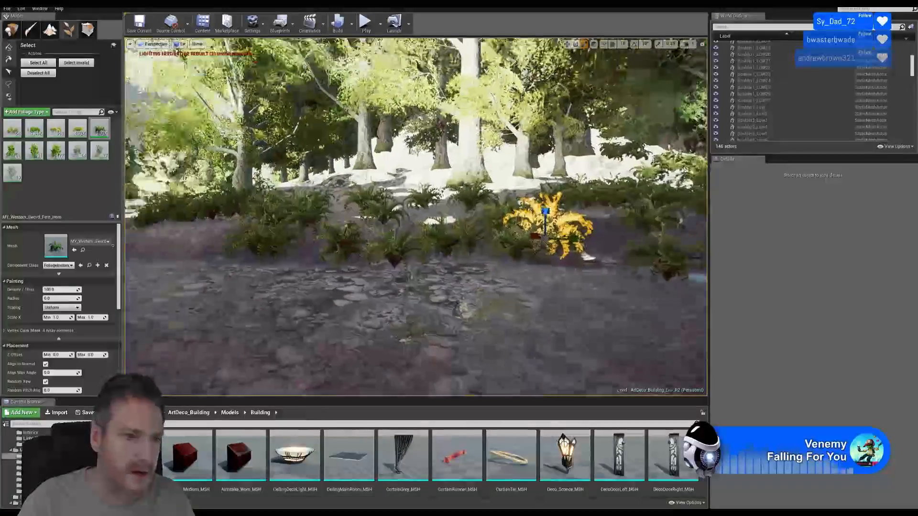
# Turn off Align to Normal for the MY_Western_Sword_Fern_Hero foliage type.
pyautogui.click(46, 364)
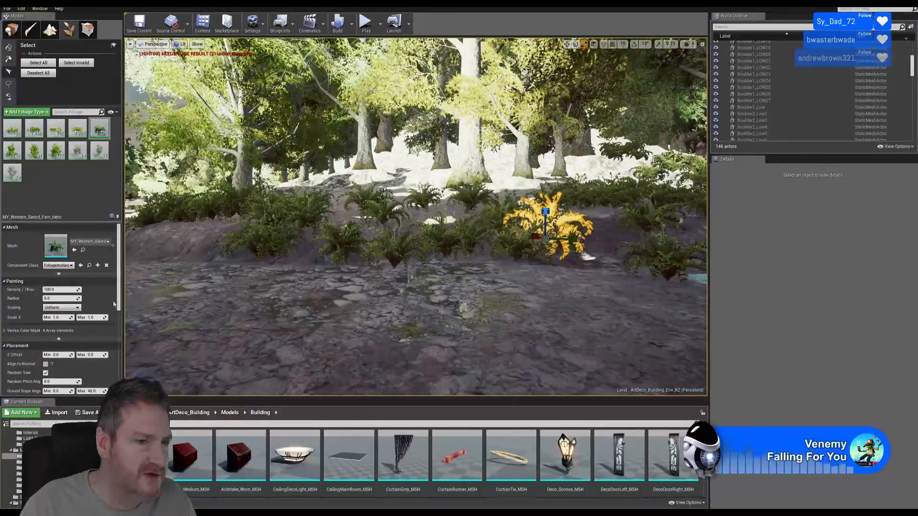
# Scale up the small sword ferns along the crest of the shaded rocky bank beside the path.
pyautogui.press('d')
pyautogui.moveTo(416, 287); pyautogui.dragTo(482, 278, button='right')
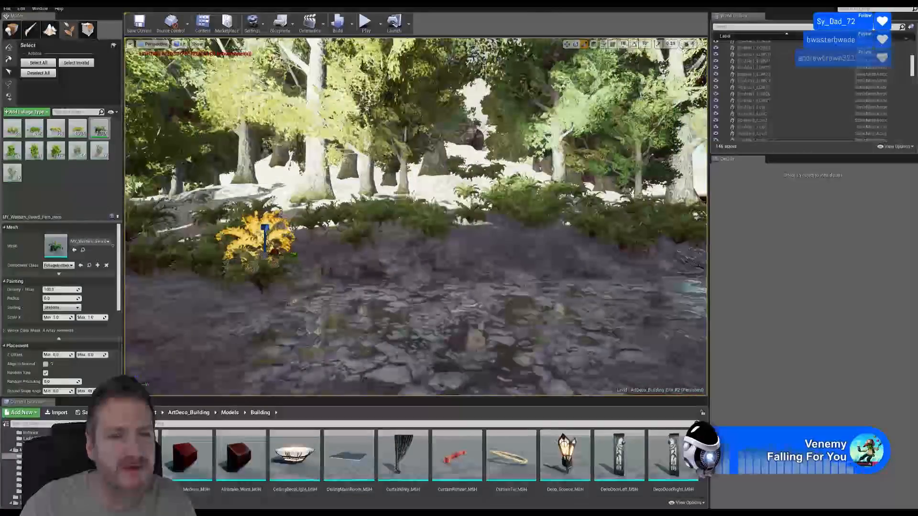
pyautogui.moveTo(393, 216); pyautogui.dragTo(374, 217, button='right')
pyautogui.press('w')
pyautogui.moveTo(269, 258); pyautogui.dragTo(390, 228)
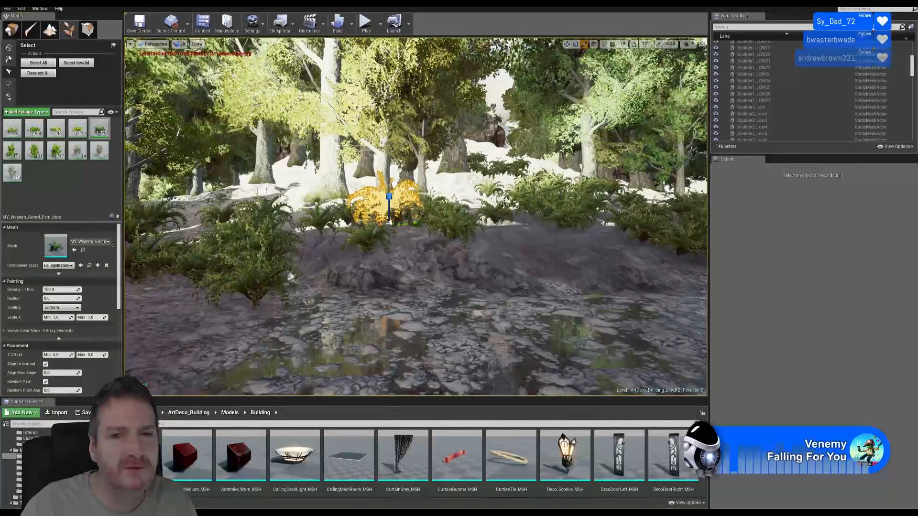
pyautogui.click(530, 203)
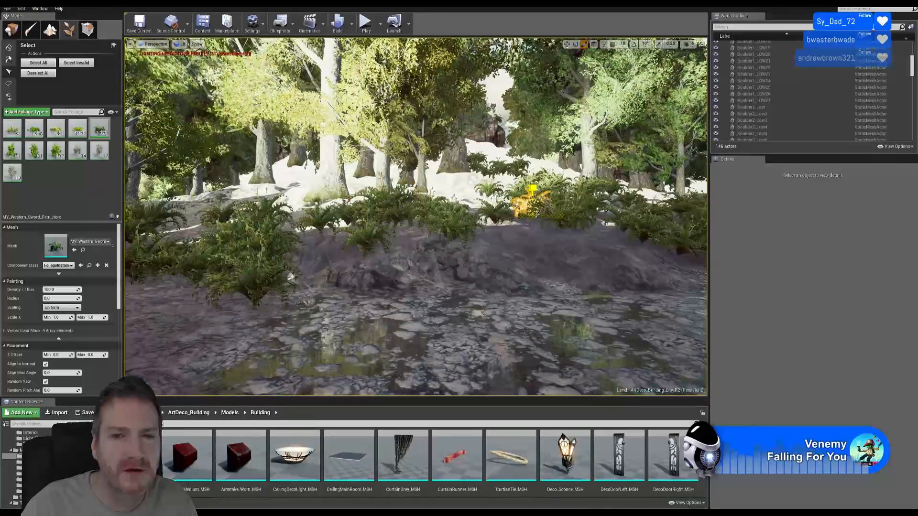
pyautogui.click(451, 237)
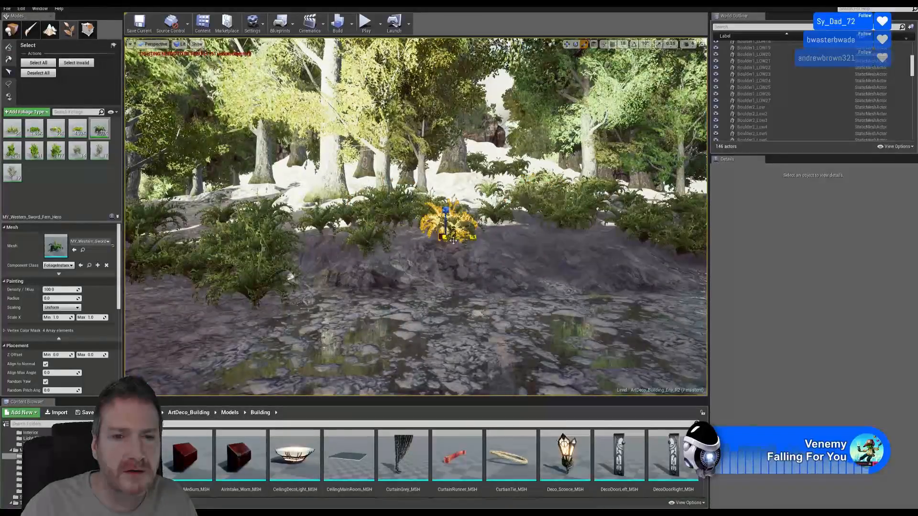
pyautogui.moveTo(445, 238); pyautogui.dragTo(455, 229)
# Scale up the small sword ferns in the middle of the cluster climbing the bank toward the sunlit slope.
pyautogui.moveTo(446, 237); pyautogui.dragTo(439, 236, button='right')
pyautogui.press('d')
pyautogui.moveTo(379, 196); pyautogui.dragTo(379, 196, button='right')
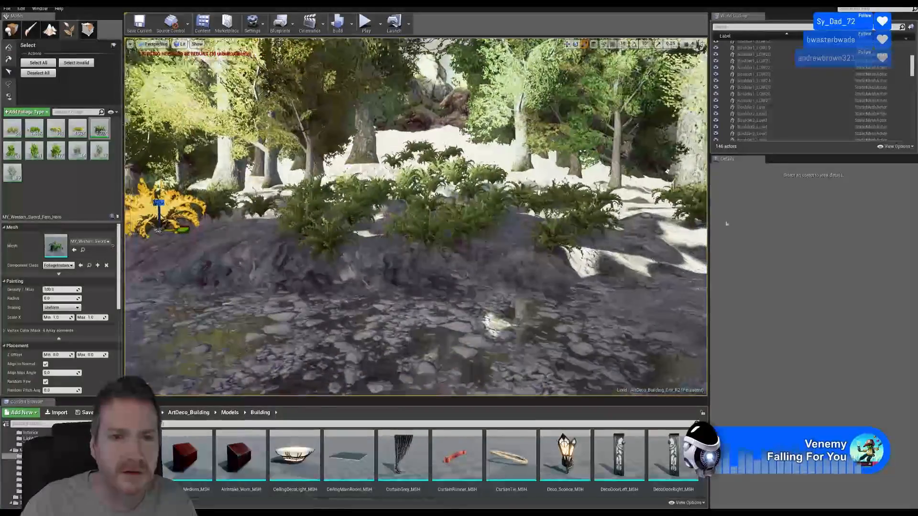
pyautogui.click(379, 197)
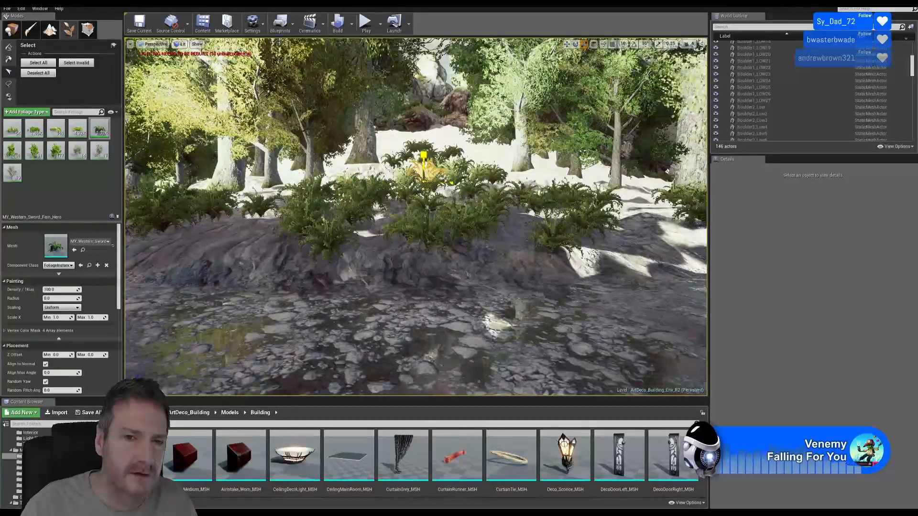
pyautogui.click(472, 185)
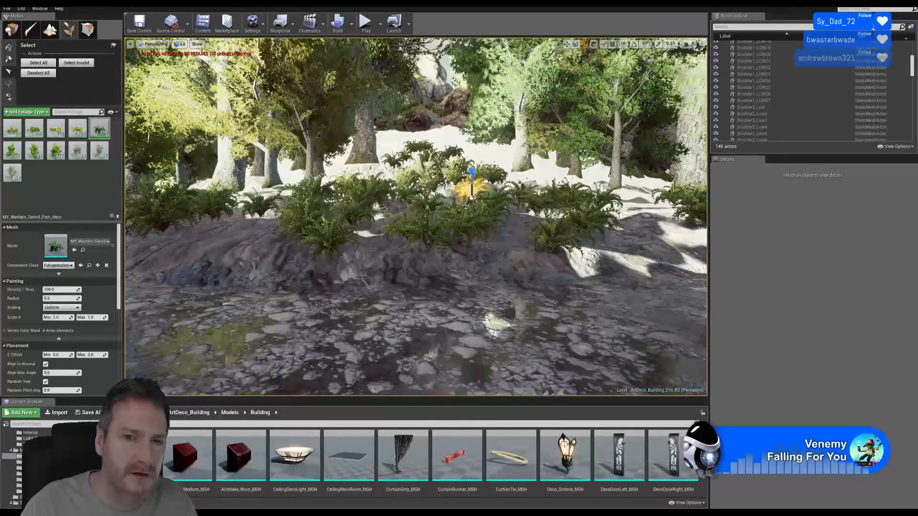
pyautogui.moveTo(471, 198); pyautogui.dragTo(475, 194)
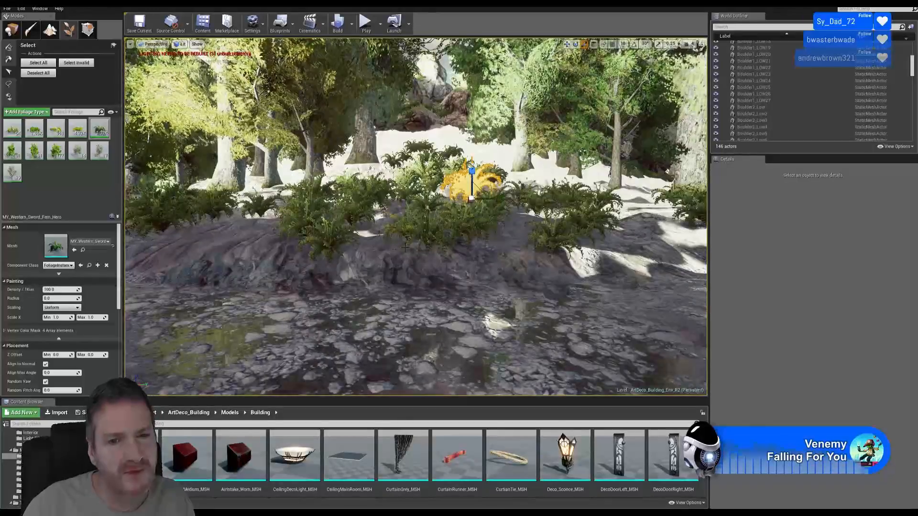
# Scale up the sword fern at the outer end of the cluster, next to the sunlit gap in the bank.
pyautogui.moveTo(136, 294)
pyautogui.mouseDown(button='right')
pyautogui.moveTo(114, 299)
pyautogui.moveTo(148, 297)
pyautogui.mouseUp(button='right')
pyautogui.press('d')
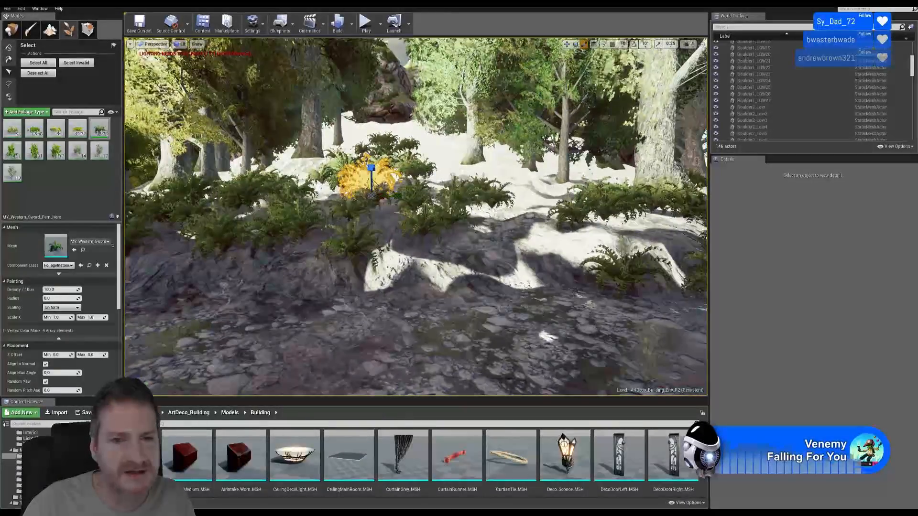
pyautogui.click(466, 195)
pyautogui.moveTo(463, 208); pyautogui.dragTo(484, 206)
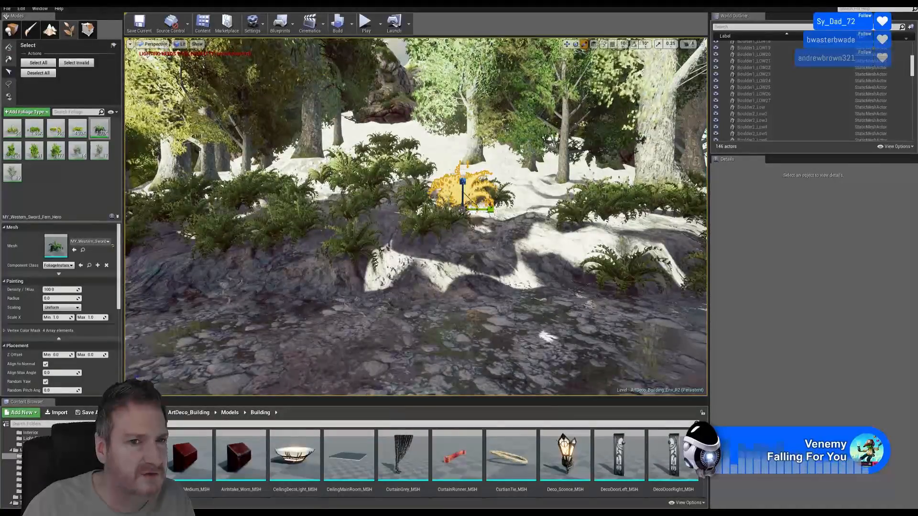
# Select the small sword fern at the rear of the cluster, up the sunlit slope, and scale it up.
pyautogui.moveTo(432, 272); pyautogui.dragTo(436, 241, button='right')
pyautogui.press('q')
pyautogui.press('e')
pyautogui.press('d')
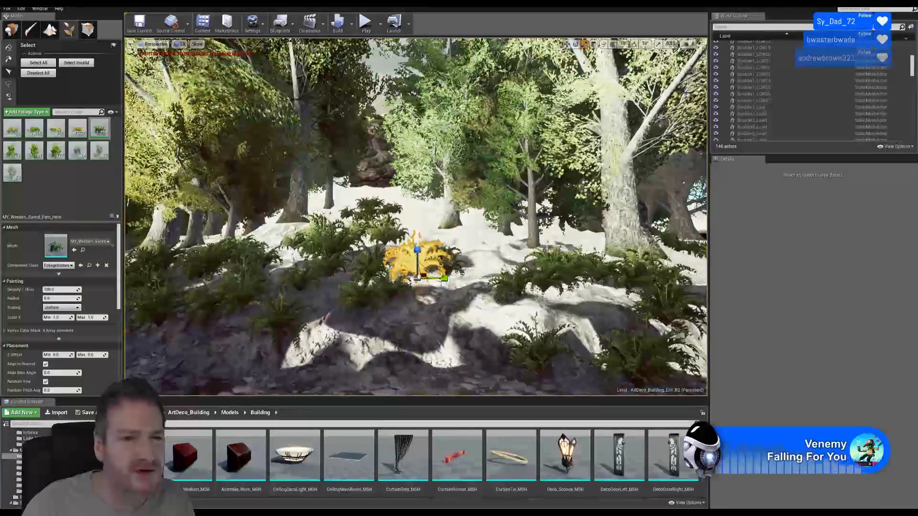
pyautogui.click(364, 215)
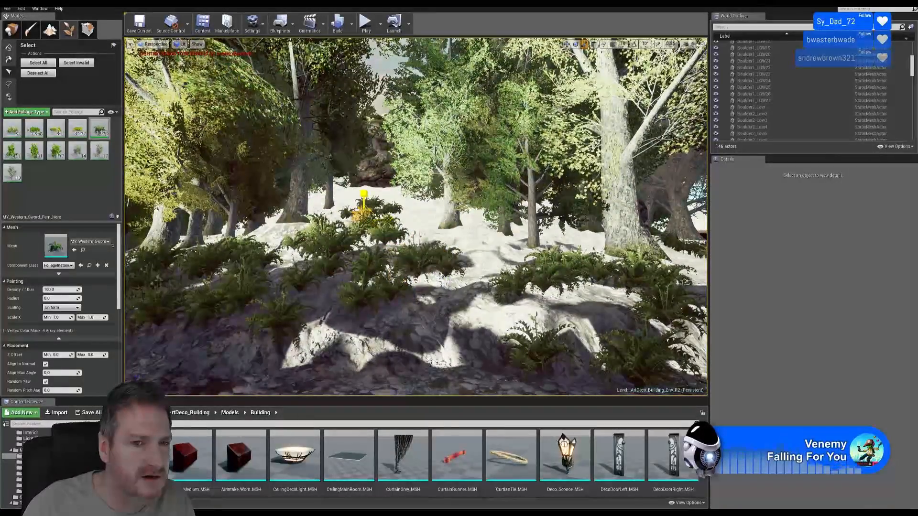
pyautogui.press('s')
pyautogui.moveTo(364, 218); pyautogui.dragTo(385, 214, button='right')
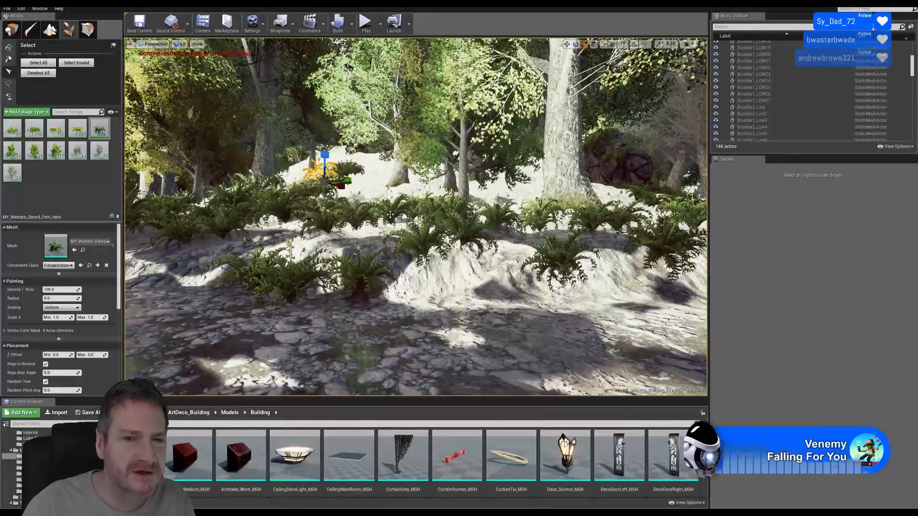
# Scale up the small sword ferns on top of the sunlit bank, in front of the large pale tree trunk.
pyautogui.moveTo(391, 226); pyautogui.dragTo(404, 214)
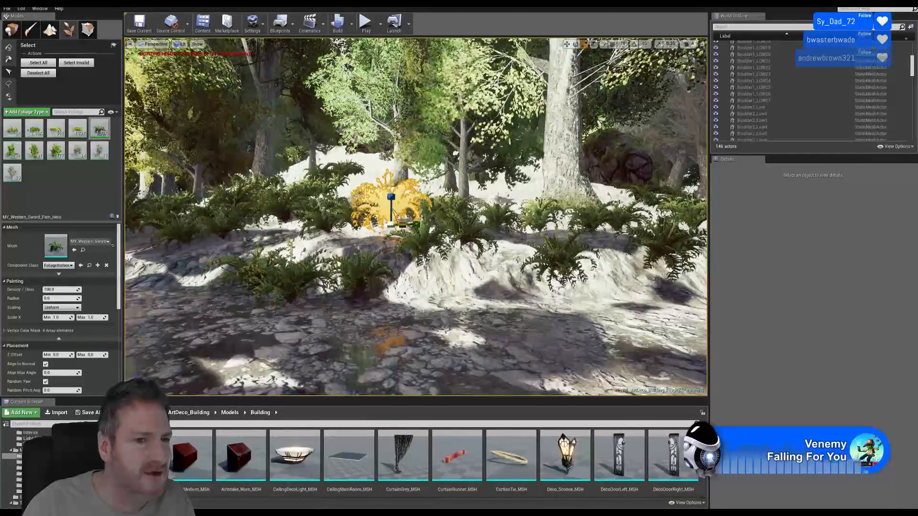
pyautogui.click(496, 221)
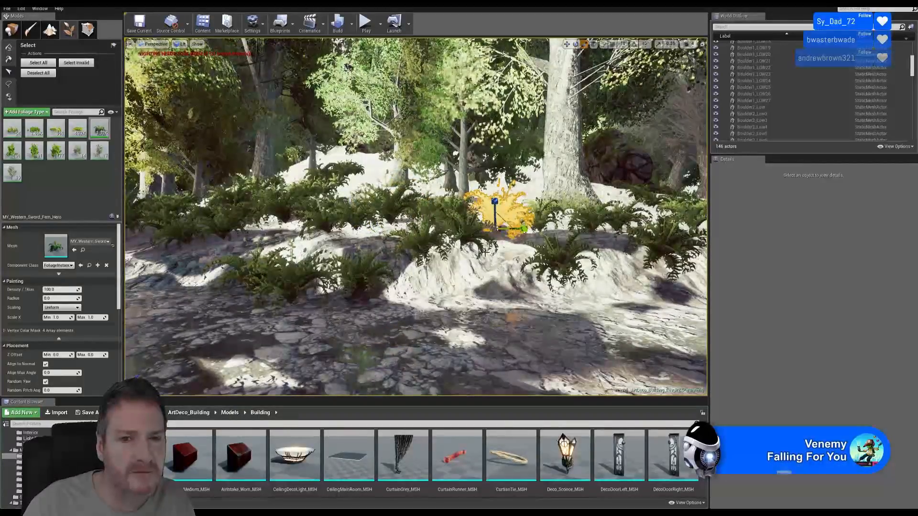
pyautogui.press('f')
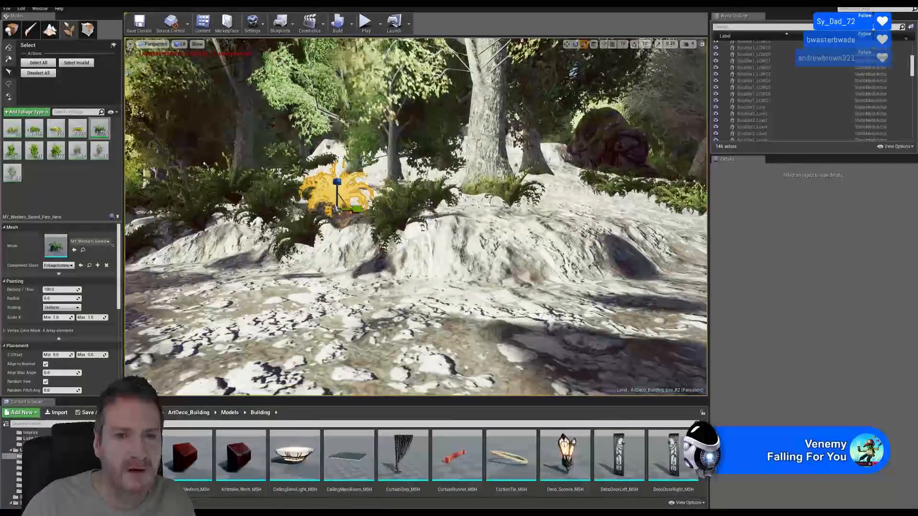
pyautogui.click(435, 189)
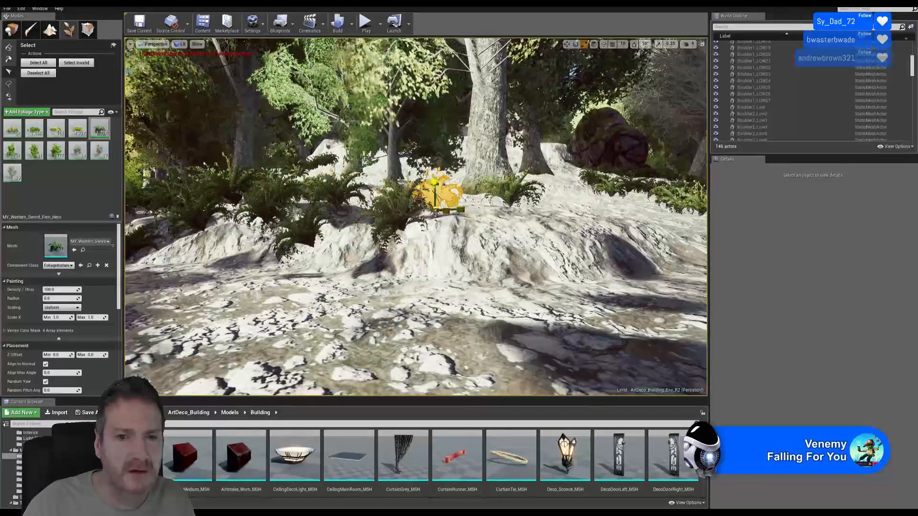
pyautogui.moveTo(435, 209); pyautogui.dragTo(447, 198)
# Delete the two overlapping stray sword ferns standing alone on the open stony ground.
pyautogui.moveTo(438, 196); pyautogui.dragTo(518, 242, button='right')
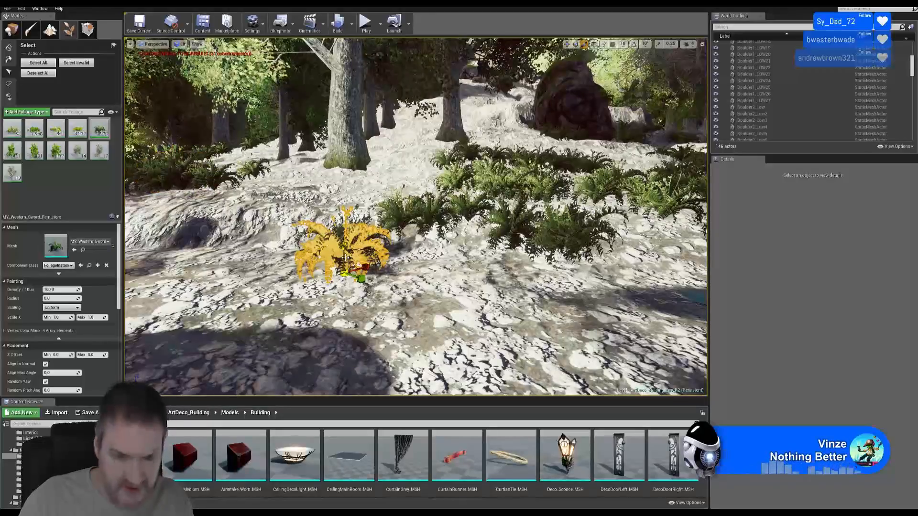
pyautogui.press('Delete')
pyautogui.click(347, 249)
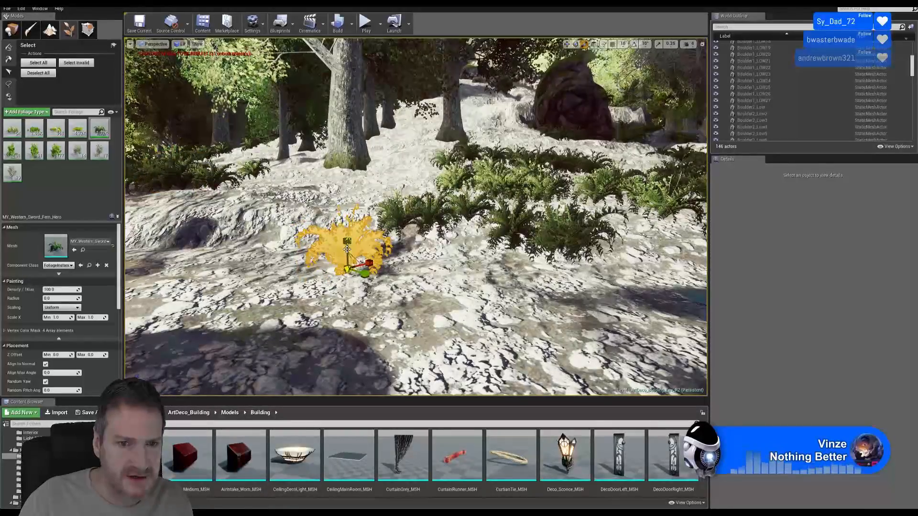
pyautogui.press('Delete')
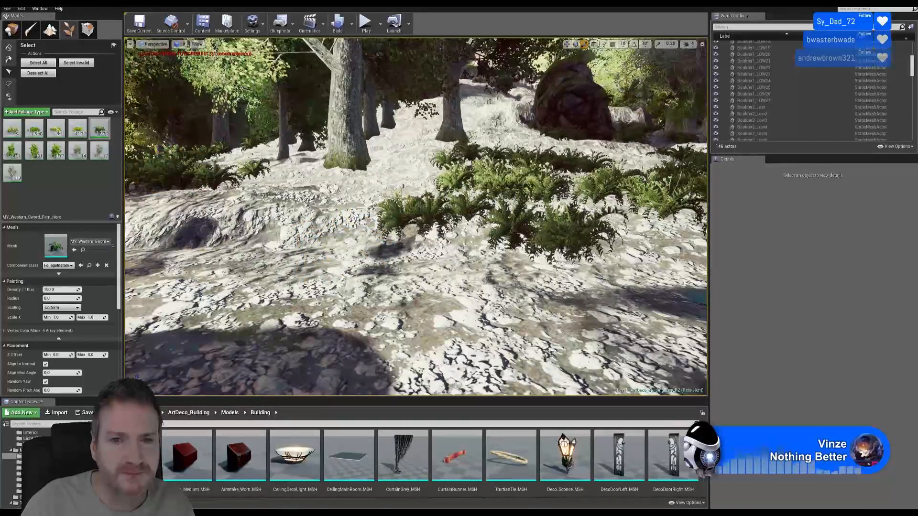
# Scale up the small sword ferns in the middle and along the rear edge of the sunlit cluster below the large dark boulder.
pyautogui.click(516, 186)
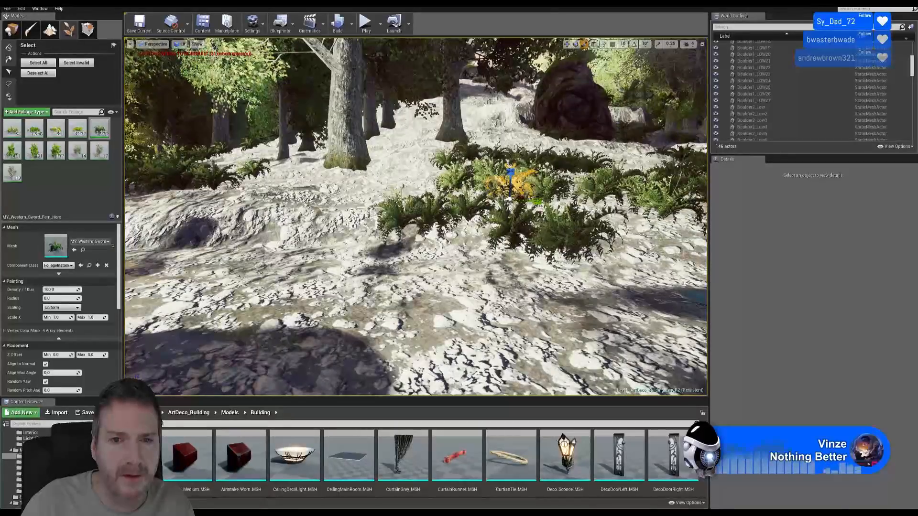
pyautogui.moveTo(510, 198); pyautogui.dragTo(521, 189)
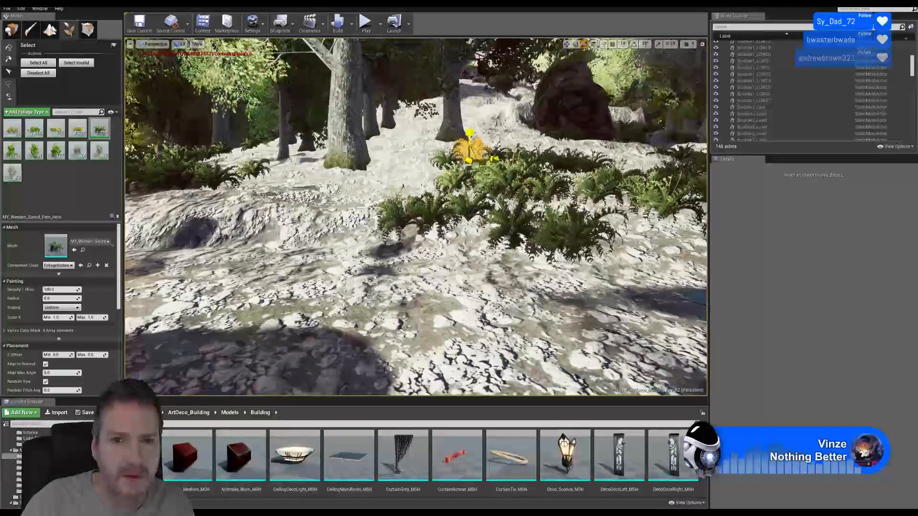
pyautogui.moveTo(470, 160); pyautogui.dragTo(482, 153)
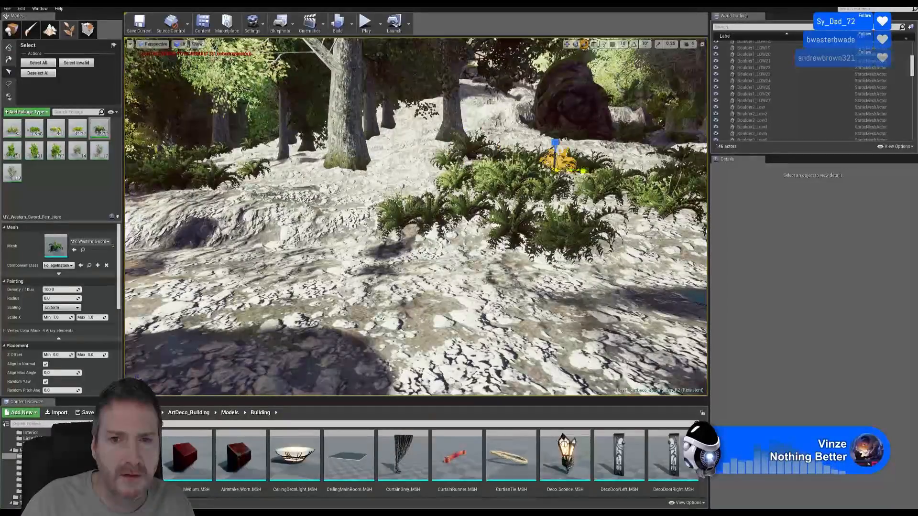
pyautogui.moveTo(555, 170); pyautogui.dragTo(566, 163)
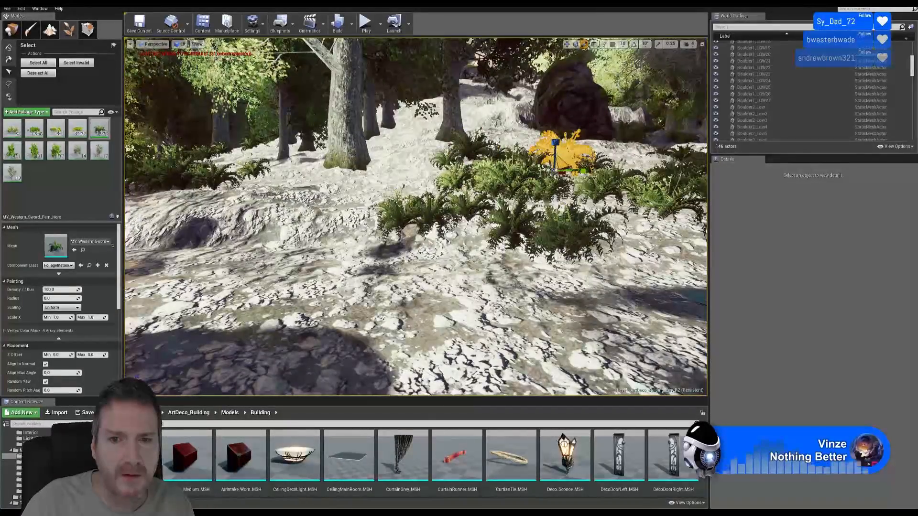
pyautogui.moveTo(565, 163); pyautogui.dragTo(617, 161, button='right')
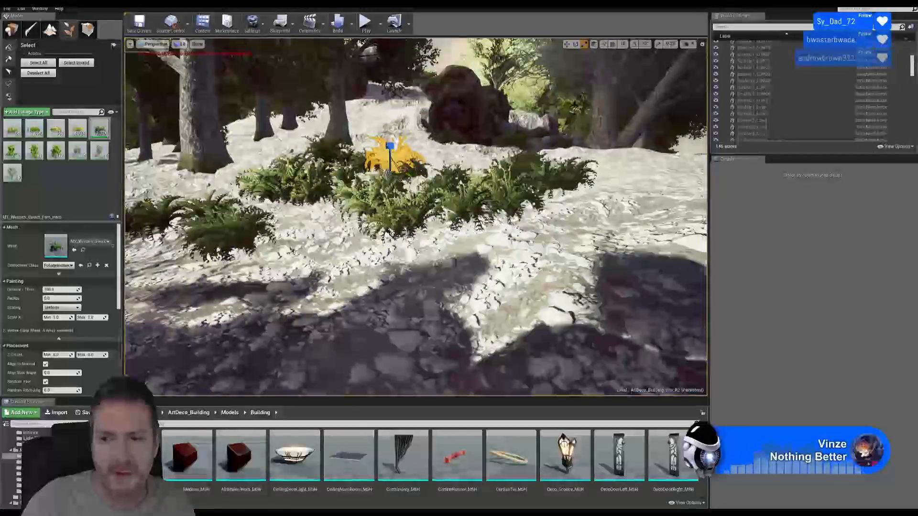
# Undo the last edit to the small sword fern in the middle of the cluster and scale that fern up again.
pyautogui.click(450, 184)
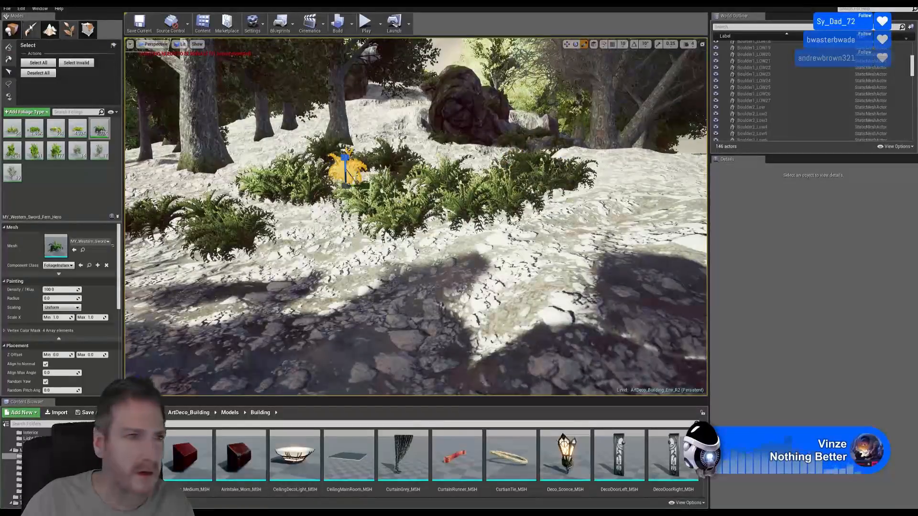
pyautogui.click(21, 9)
pyautogui.click(33, 24)
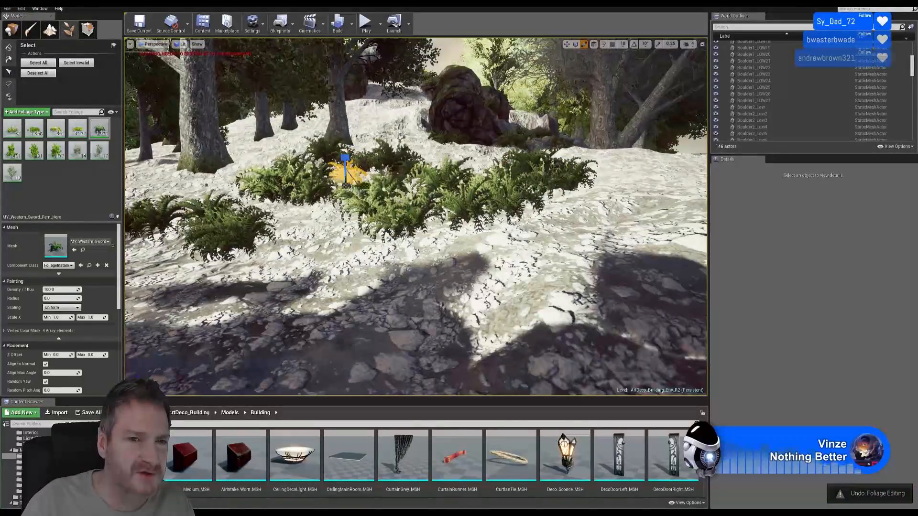
pyautogui.moveTo(345, 157); pyautogui.dragTo(345, 156)
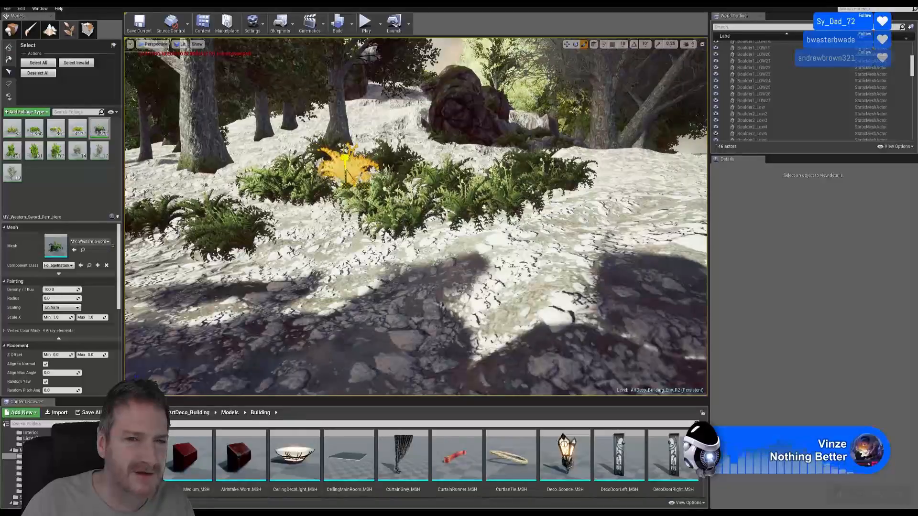
# Scale up the sword fern at the outer end of the fern row on the bank facing the boulder outcrop.
pyautogui.moveTo(352, 163); pyautogui.dragTo(366, 163, button='right')
pyautogui.moveTo(383, 202); pyautogui.dragTo(386, 203, button='right')
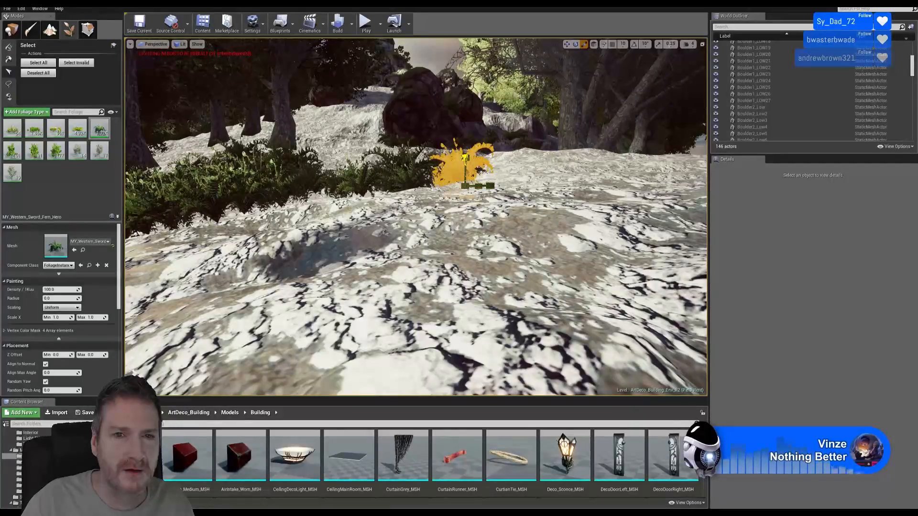
pyautogui.moveTo(439, 167); pyautogui.dragTo(364, 84, button='right')
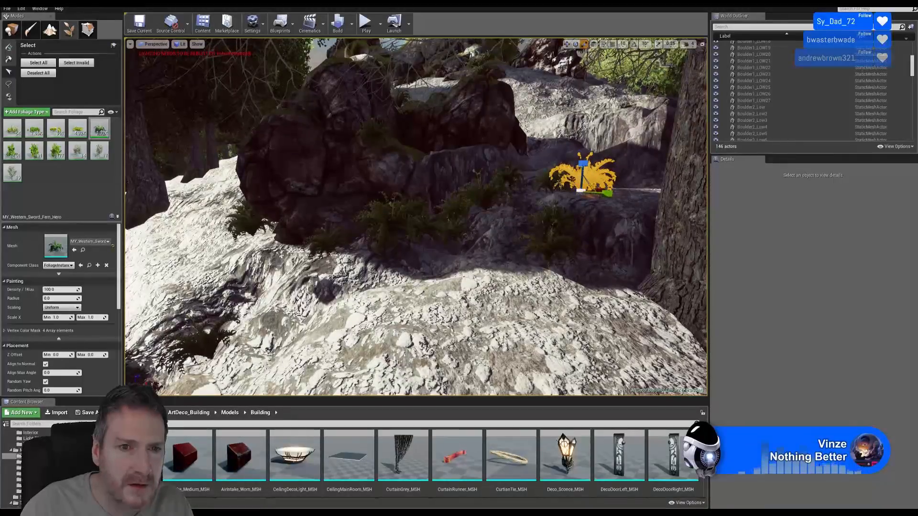
# Scale up sword ferns in the middle and outer part of the shaded cluster on the stony slope near the tree trunks.
pyautogui.press('s')
pyautogui.moveTo(415, 215); pyautogui.dragTo(487, 201, button='right')
pyautogui.press('w')
pyautogui.press('s')
pyautogui.press('s')
pyautogui.press('d')
pyautogui.press('a')
pyautogui.press('w')
pyautogui.press('d')
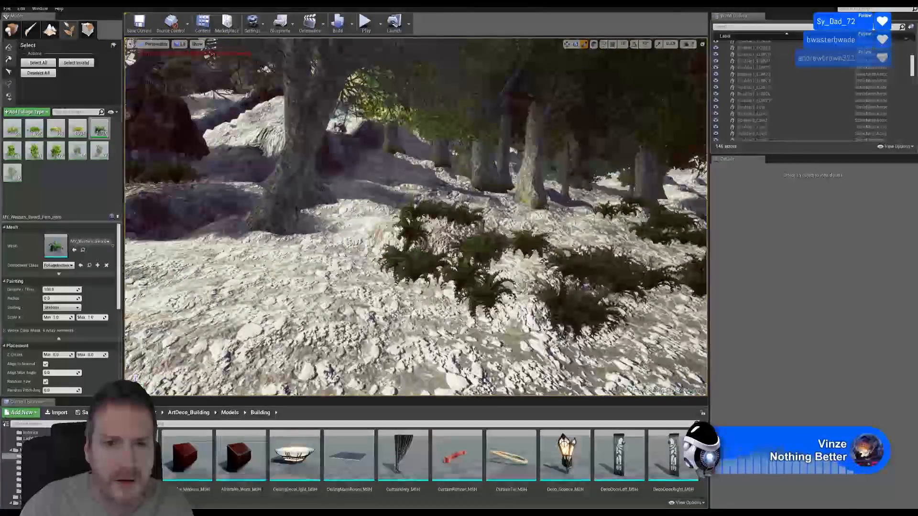
pyautogui.click(429, 212)
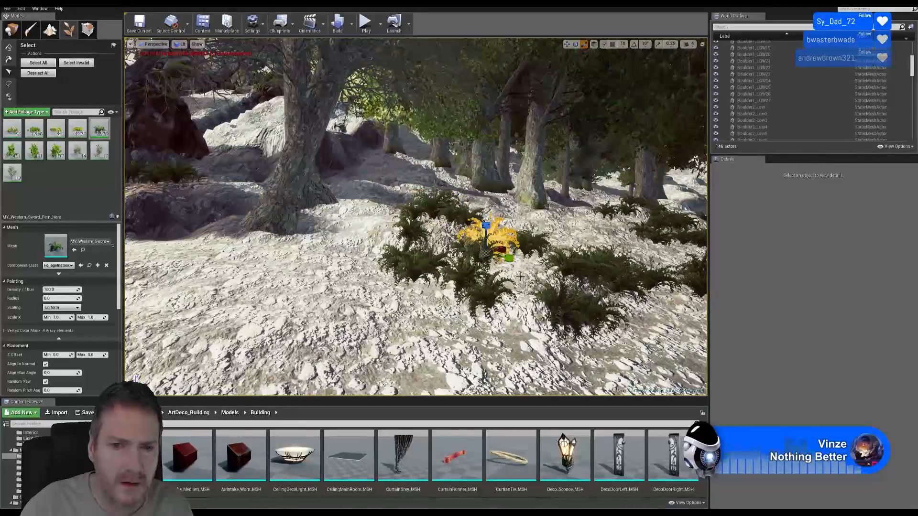
pyautogui.press('d')
pyautogui.moveTo(497, 248)
pyautogui.mouseDown(button='right')
pyautogui.moveTo(485, 247)
pyautogui.moveTo(509, 251)
pyautogui.moveTo(492, 251)
pyautogui.mouseUp(button='right')
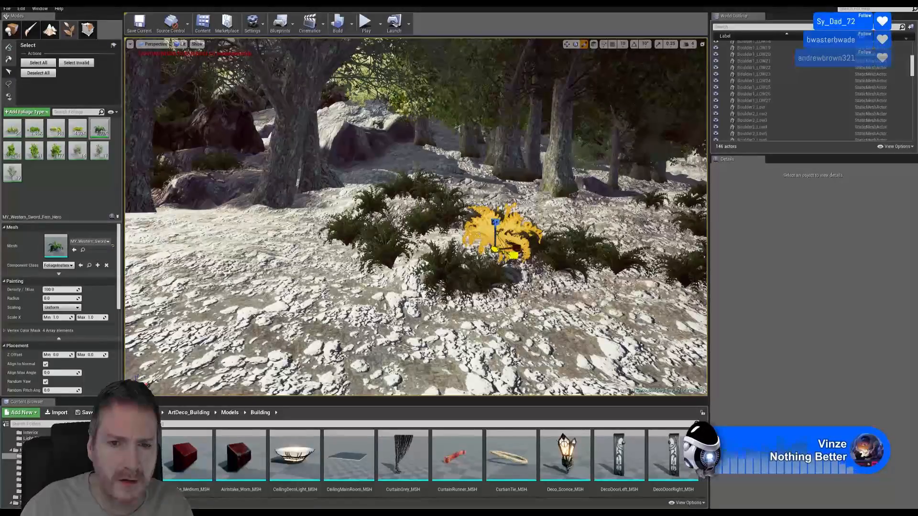
pyautogui.click(578, 253)
pyautogui.moveTo(579, 260); pyautogui.dragTo(592, 251)
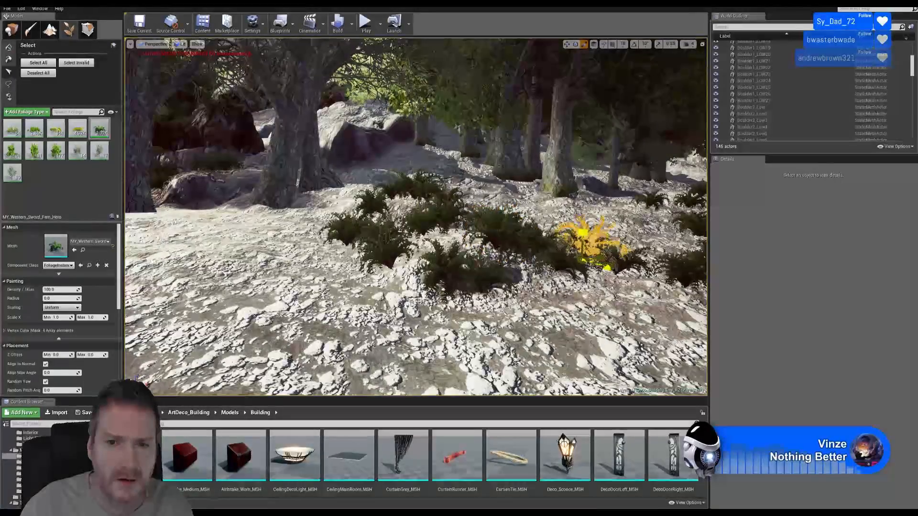
# Scale up the sword ferns along the front edge of the neighbouring cluster on the shaded forest slope.
pyautogui.moveTo(559, 229); pyautogui.dragTo(572, 211, button='right')
pyautogui.press('d')
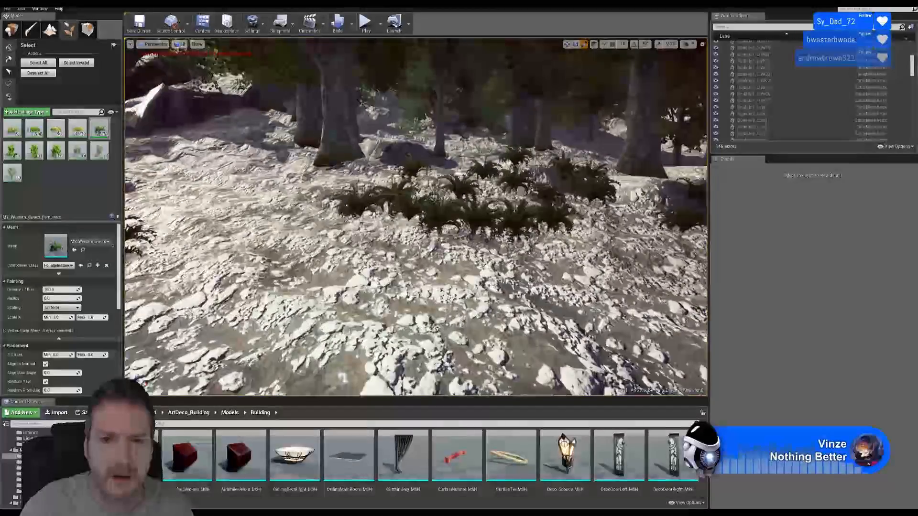
pyautogui.click(484, 171)
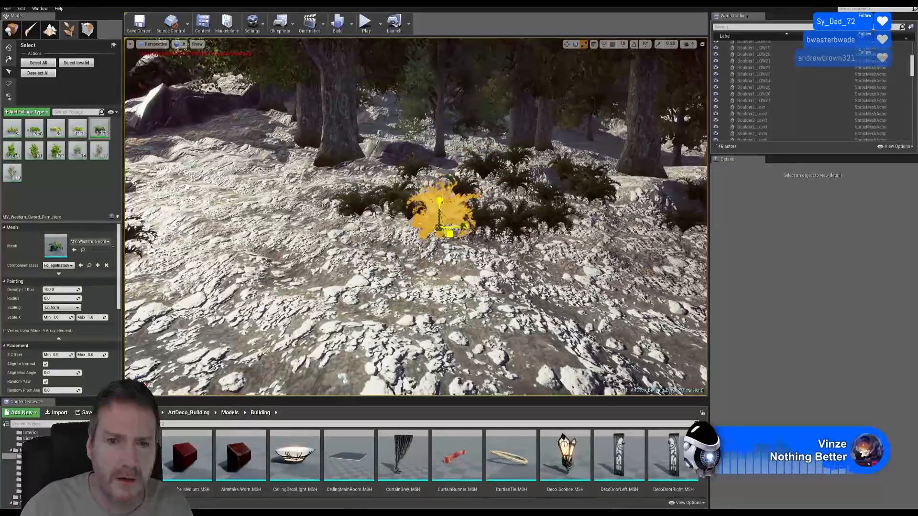
pyautogui.moveTo(588, 184); pyautogui.dragTo(585, 184, button='right')
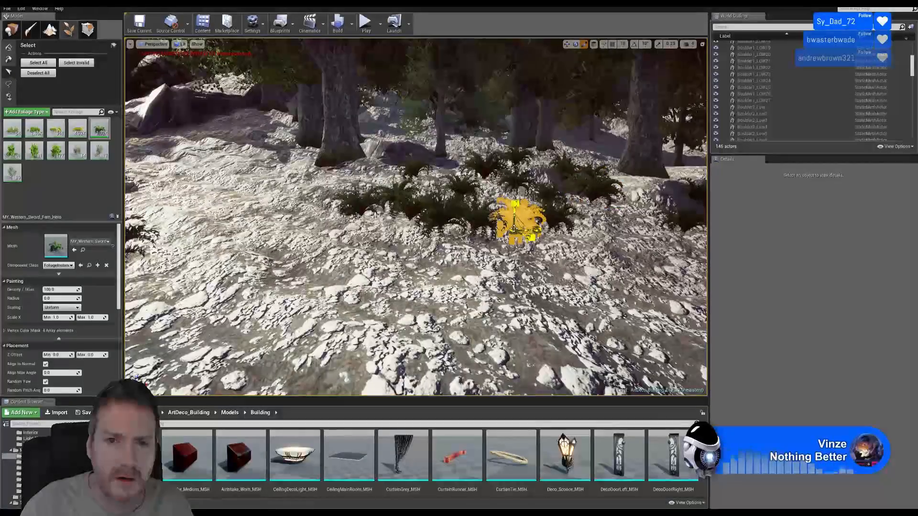
# Scale up the small sword fern below the thin trunk, between the two dark fern clumps on the shaded slope.
pyautogui.moveTo(532, 236); pyautogui.dragTo(631, 229, button='right')
pyautogui.click(389, 168)
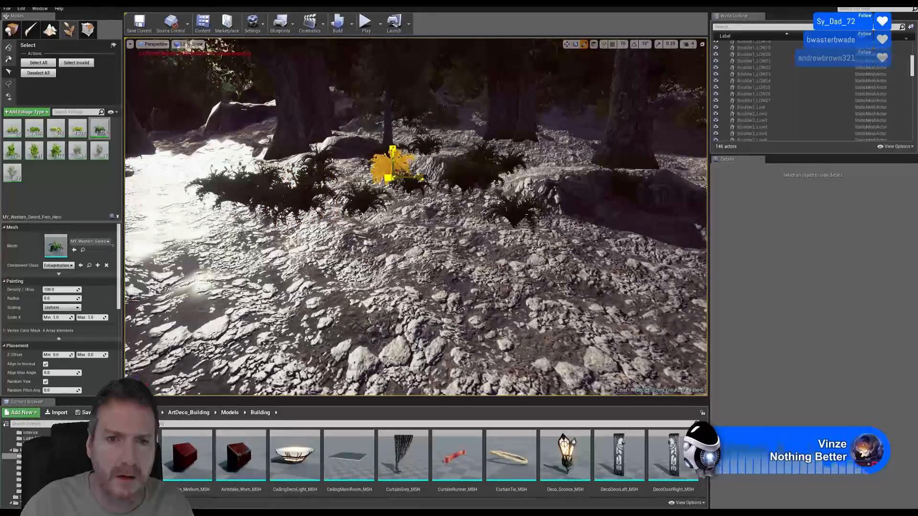
pyautogui.moveTo(389, 177); pyautogui.dragTo(375, 143, button='right')
# Scale up several small sword ferns in the brightly lit clusters along the foot of the leafy, pale-trunked trees.
pyautogui.moveTo(416, 216); pyautogui.dragTo(249, 205, button='right')
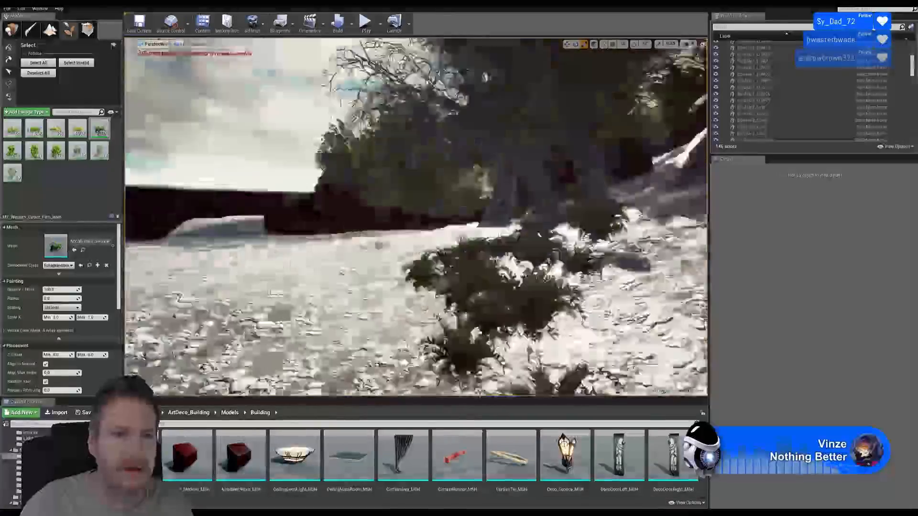
pyautogui.moveTo(415, 216); pyautogui.dragTo(416, 253, button='right')
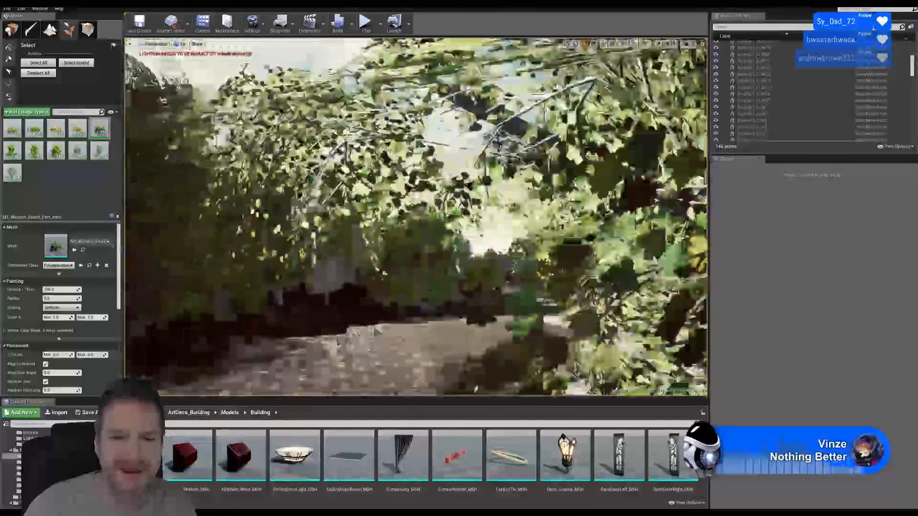
pyautogui.press('w')
pyautogui.moveTo(416, 218)
pyautogui.mouseDown(button='right')
pyautogui.moveTo(598, 217)
pyautogui.moveTo(388, 218)
pyautogui.moveTo(456, 232)
pyautogui.moveTo(383, 217)
pyautogui.moveTo(406, 218)
pyautogui.mouseUp(button='right')
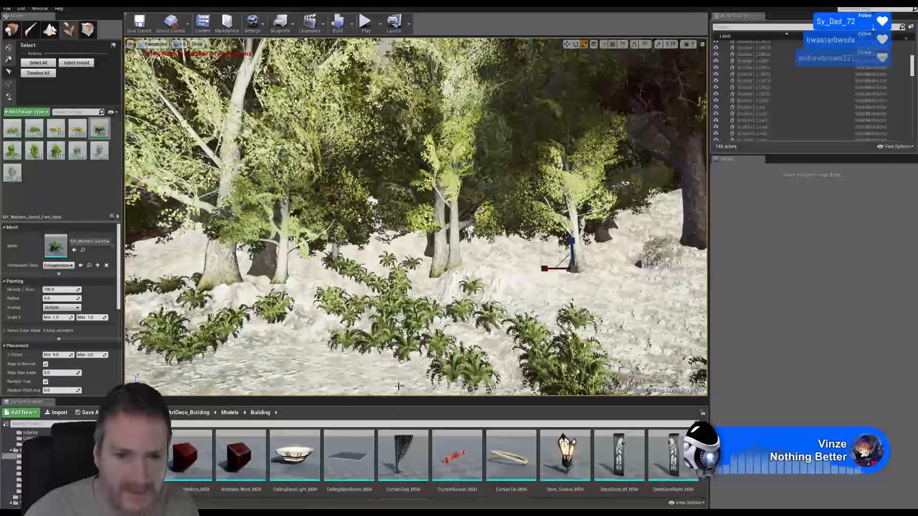
pyautogui.moveTo(504, 279)
pyautogui.mouseDown(button='right')
pyautogui.moveTo(533, 305)
pyautogui.moveTo(500, 284)
pyautogui.mouseUp(button='right')
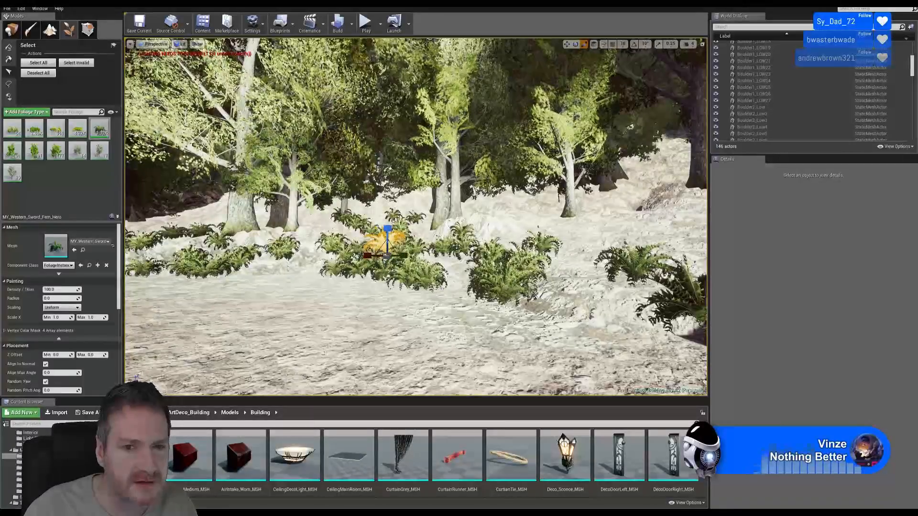
pyautogui.click(463, 247)
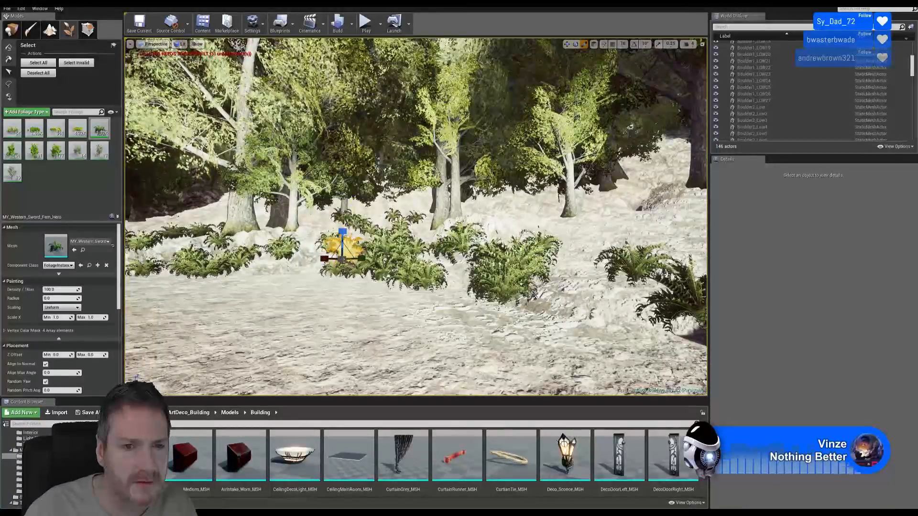
pyautogui.click(354, 226)
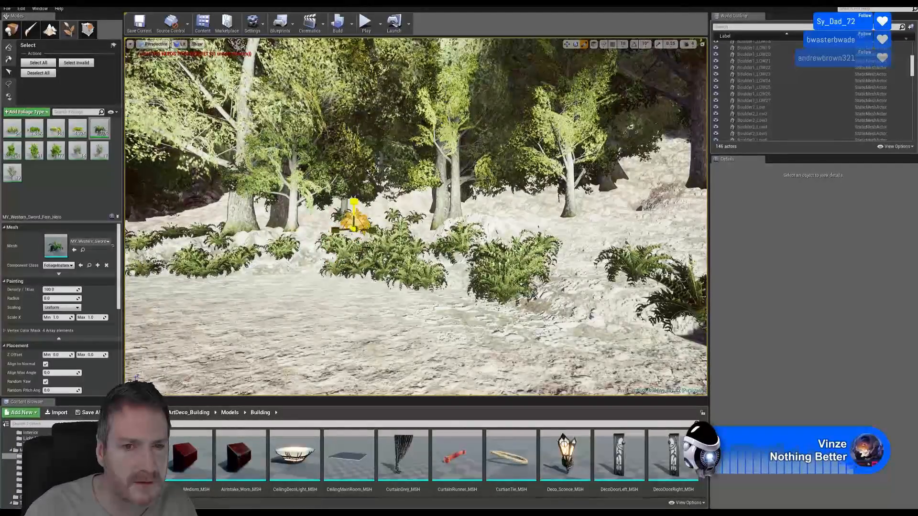
pyautogui.click(287, 247)
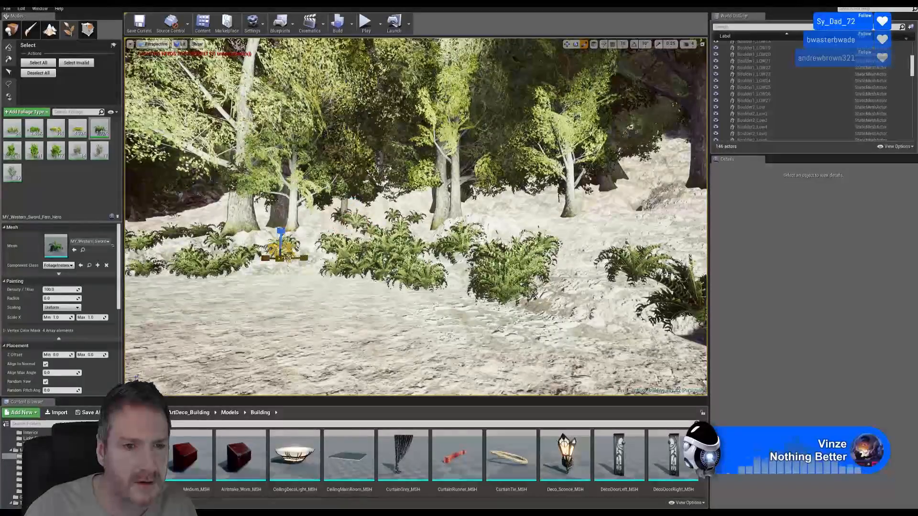
# Scale up small sword ferns on the low bank beside the large pale trunk, undoing the unwanted edit to the fern at its foot.
pyautogui.moveTo(286, 247); pyautogui.dragTo(229, 247, button='right')
pyautogui.press('w')
pyautogui.click(300, 234)
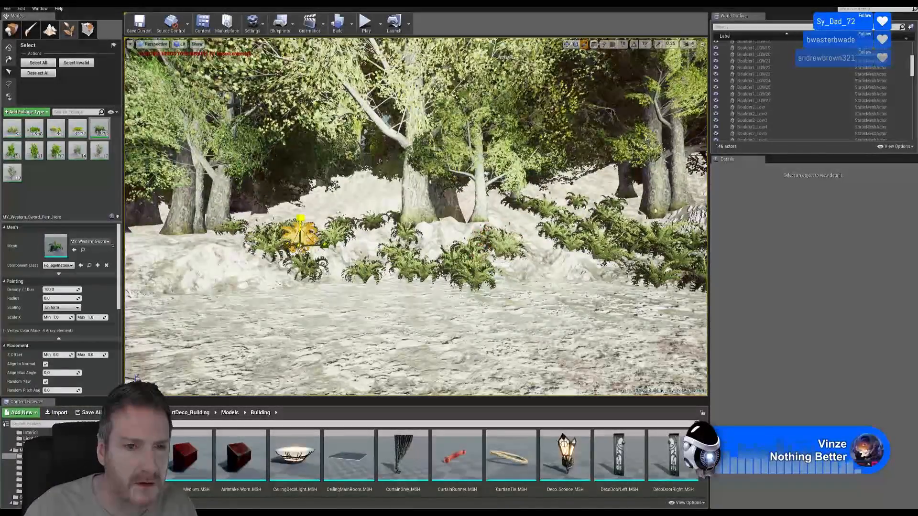
pyautogui.moveTo(300, 248); pyautogui.dragTo(314, 230)
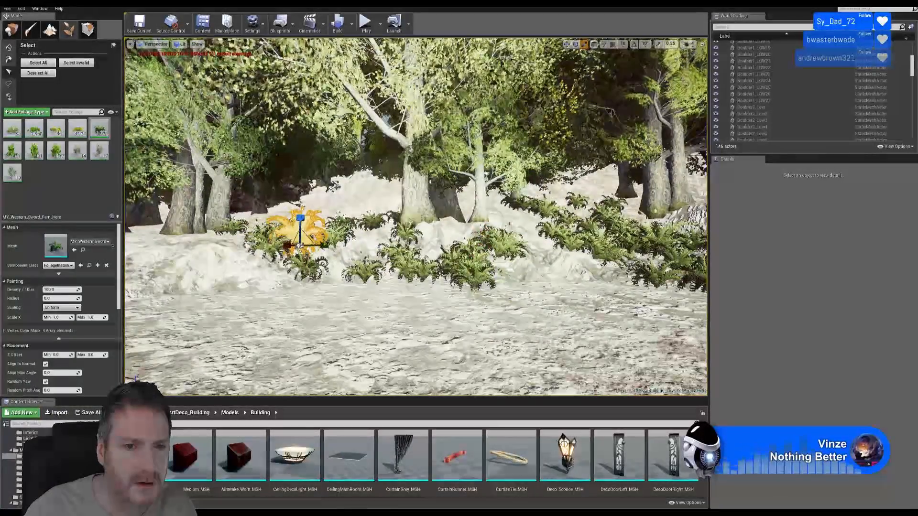
pyautogui.click(339, 233)
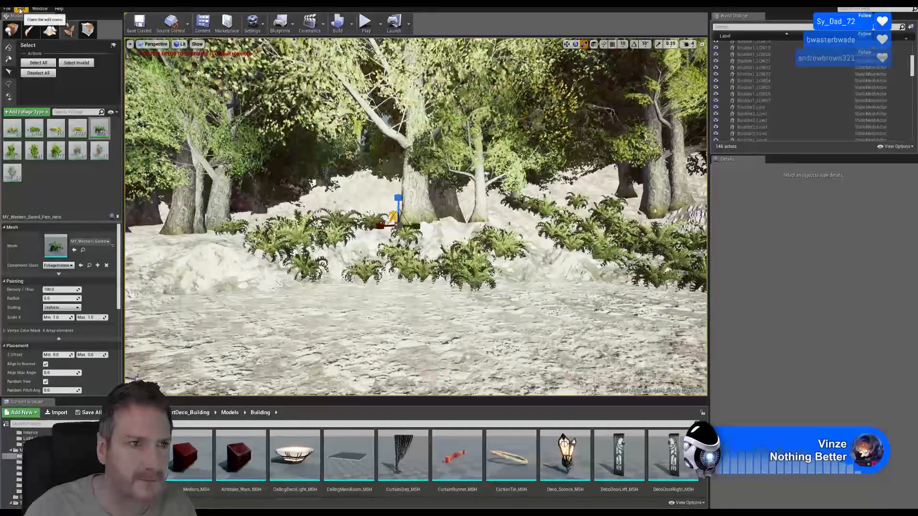
pyautogui.hotkey('ctrl', 'z')
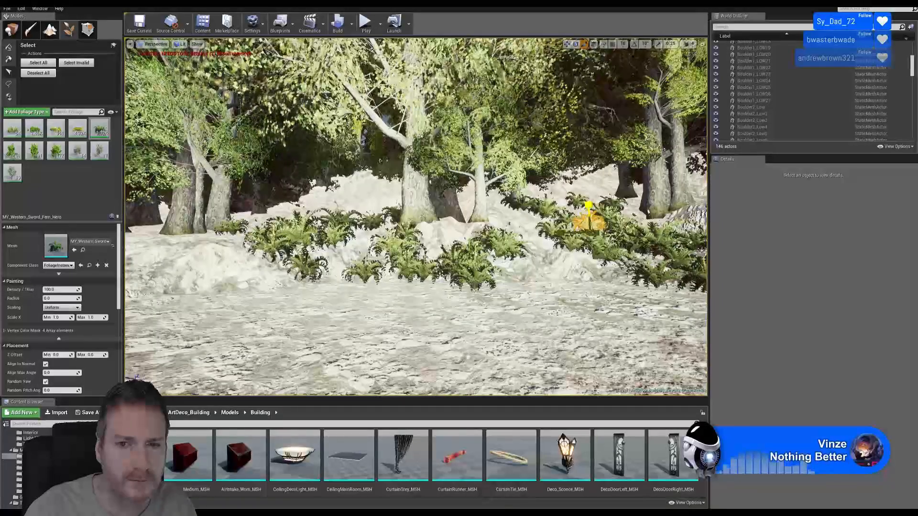
# Scale the sword fern on the bank's crest at the rear of the end cluster, undo that scaling and resize it again.
pyautogui.moveTo(589, 233); pyautogui.dragTo(415, 257, button='right')
pyautogui.press('w')
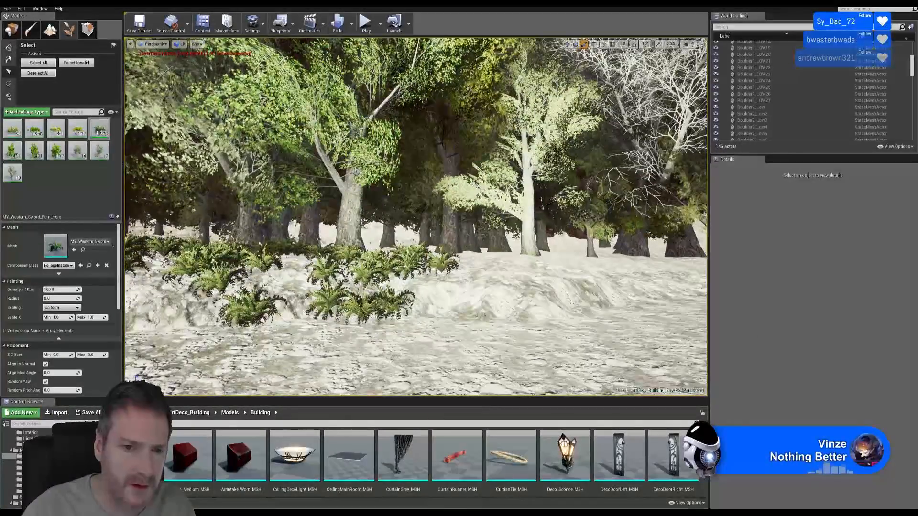
pyautogui.click(414, 255)
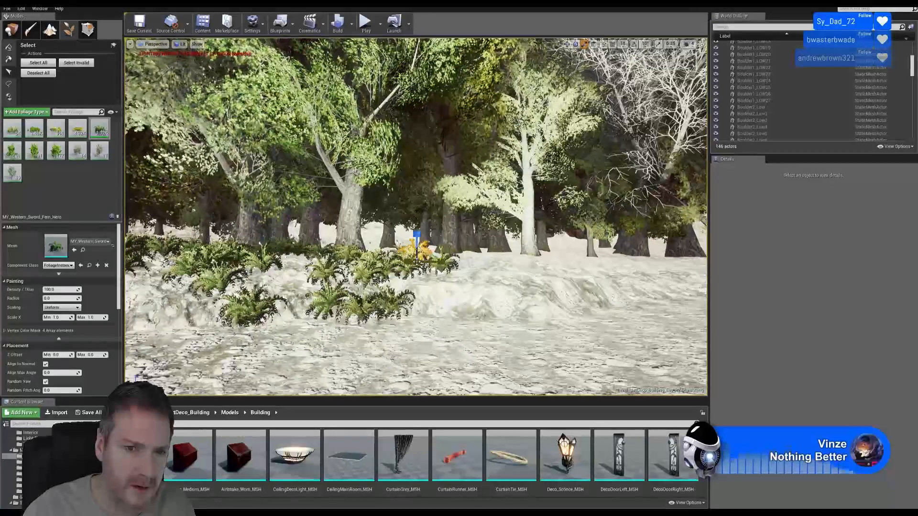
pyautogui.click(22, 9)
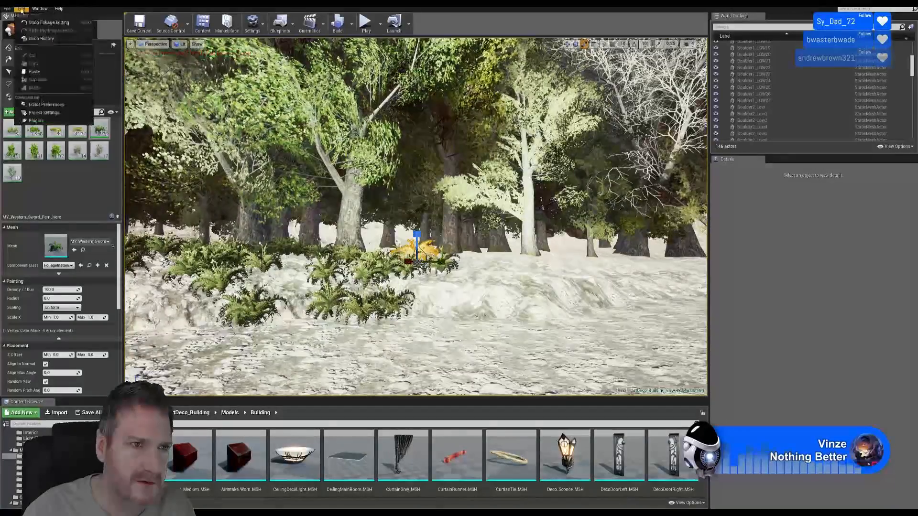
pyautogui.click(30, 23)
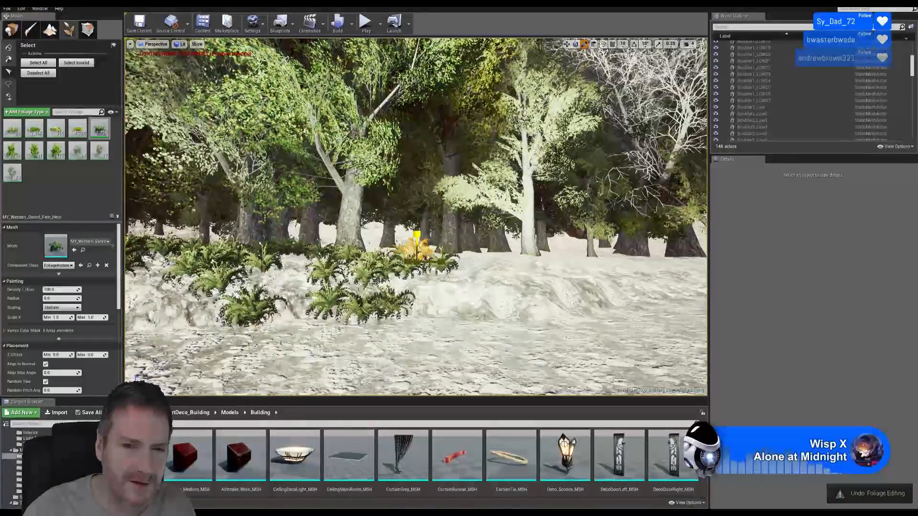
# Scale up three small sword ferns along the crest of the bank, behind the brightly lit clusters and below the leafy trees.
pyautogui.click(349, 262)
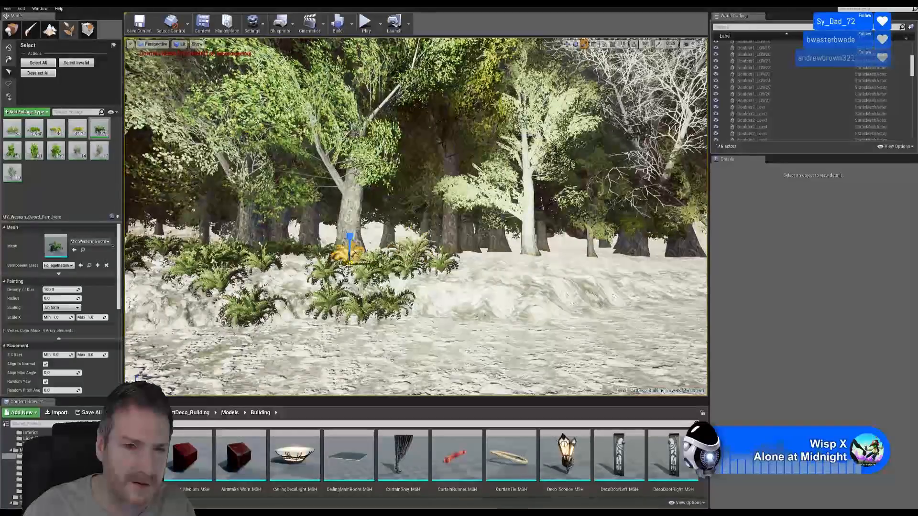
pyautogui.moveTo(349, 263); pyautogui.dragTo(356, 256)
pyautogui.click(291, 250)
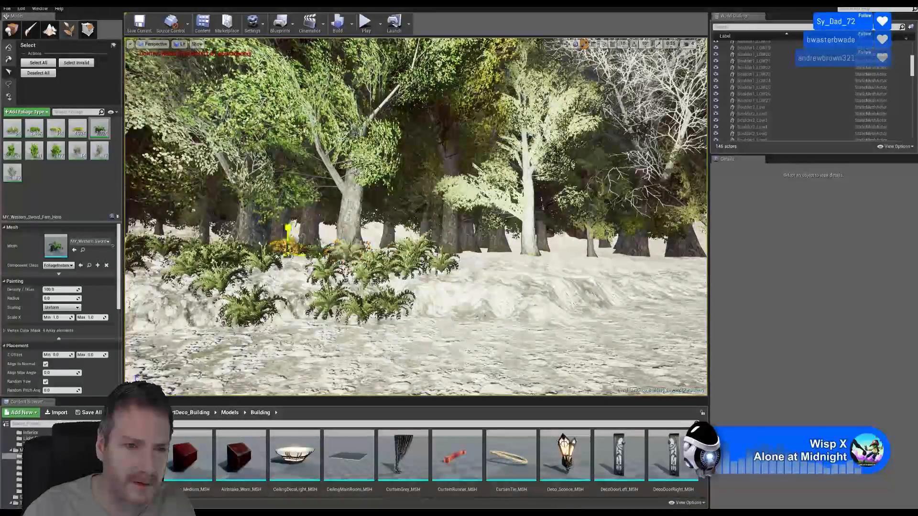
pyautogui.moveTo(288, 256); pyautogui.dragTo(295, 249)
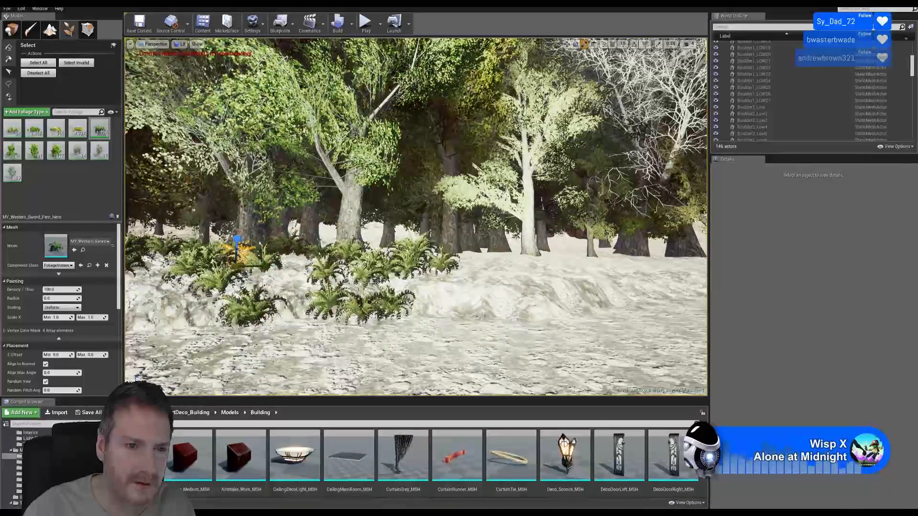
pyautogui.moveTo(239, 266); pyautogui.dragTo(245, 260)
# Scale up the sword fern between the two low clumps at the bank's foot and small ferns in the sparser stretch of the bank.
pyautogui.moveTo(245, 261); pyautogui.dragTo(215, 265, button='right')
pyautogui.moveTo(419, 255); pyautogui.dragTo(421, 251)
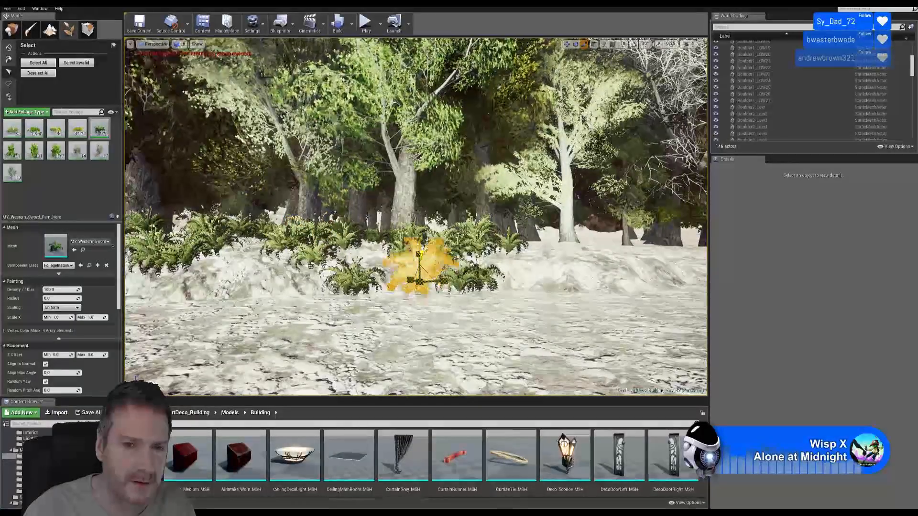
pyautogui.moveTo(396, 286); pyautogui.dragTo(374, 292, button='right')
pyautogui.press('w')
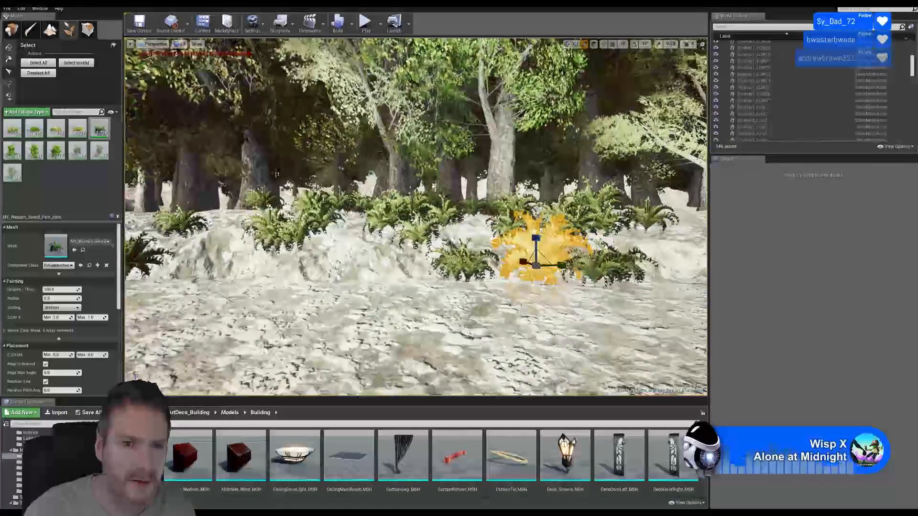
pyautogui.click(342, 205)
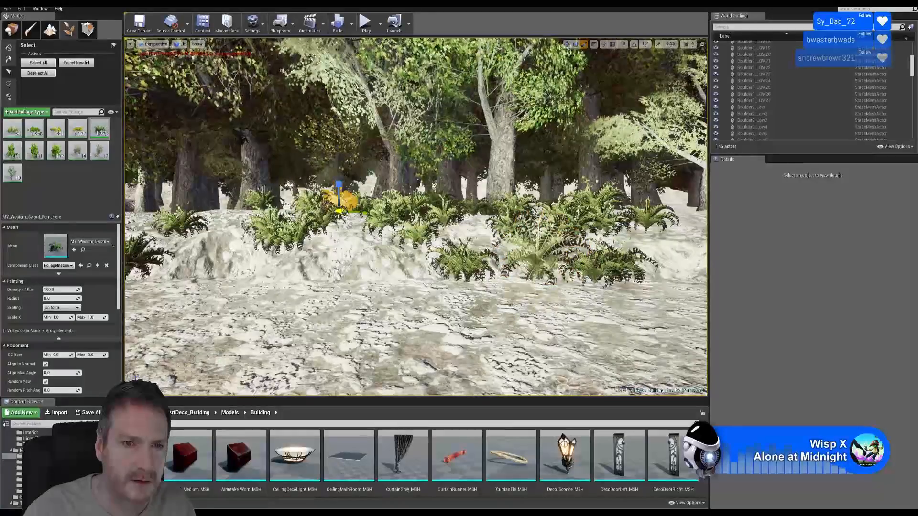
pyautogui.moveTo(340, 212); pyautogui.dragTo(285, 237)
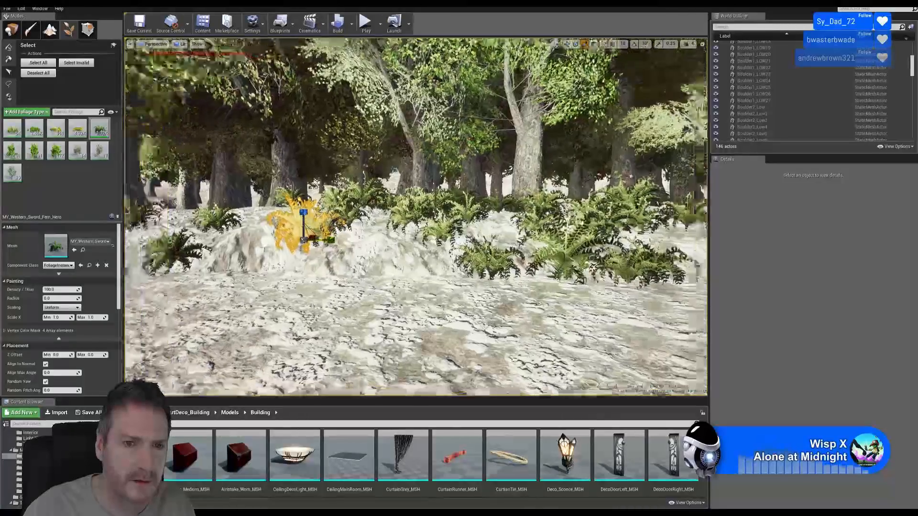
# Scale up the small sword fern on the bare ledge of the bank and another at the rear of the adjoining cluster.
pyautogui.moveTo(316, 230); pyautogui.dragTo(277, 228, button='right')
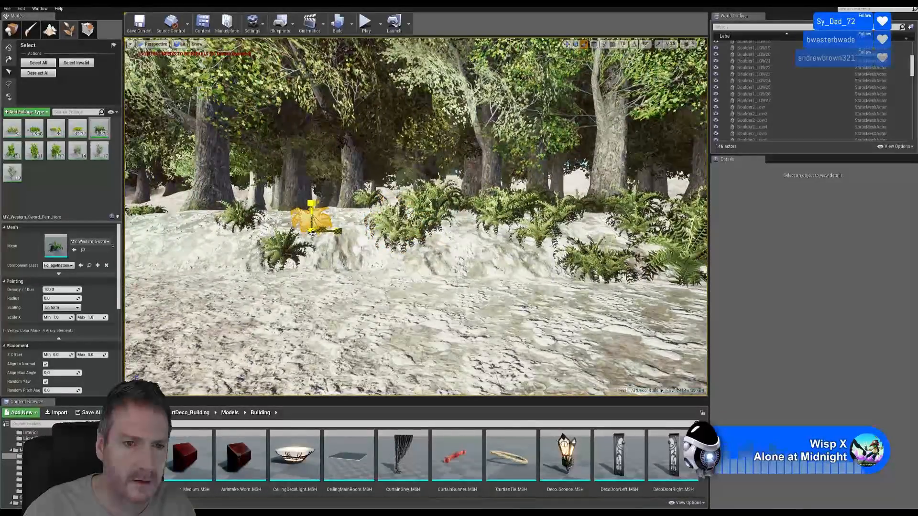
pyautogui.moveTo(465, 240); pyautogui.dragTo(488, 258, button='right')
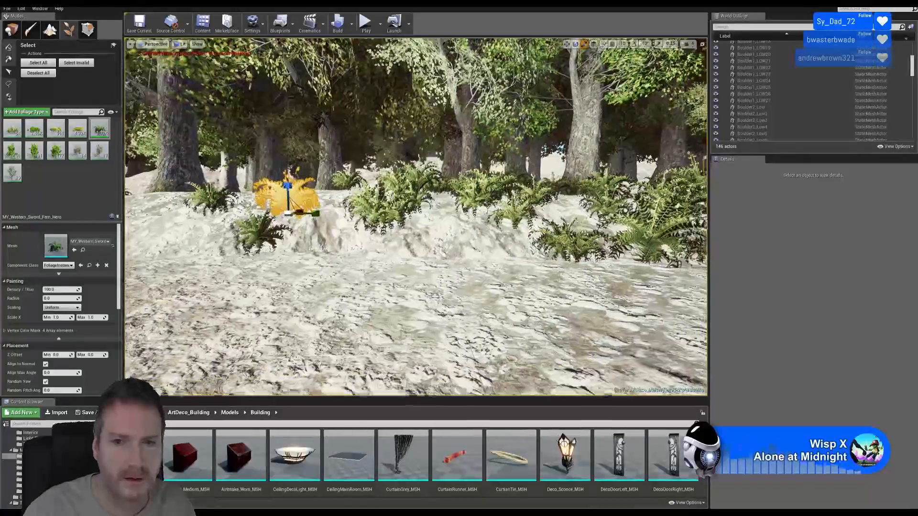
pyautogui.moveTo(508, 228); pyautogui.dragTo(508, 250, button='right')
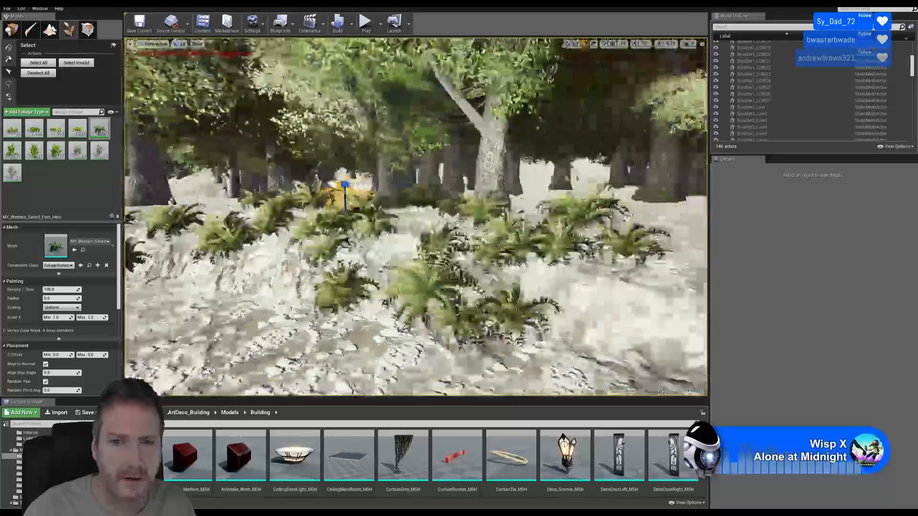
# Scale up the small sword ferns along the arm of the fern row that ends on the open bank near the large pale trunks.
pyautogui.press('s')
pyautogui.moveTo(416, 218)
pyautogui.mouseDown(button='right')
pyautogui.moveTo(432, 220)
pyautogui.moveTo(406, 235)
pyautogui.moveTo(287, 230)
pyautogui.moveTo(411, 232)
pyautogui.moveTo(383, 210)
pyautogui.moveTo(407, 232)
pyautogui.mouseUp(button='right')
pyautogui.press('w')
pyautogui.press('w')
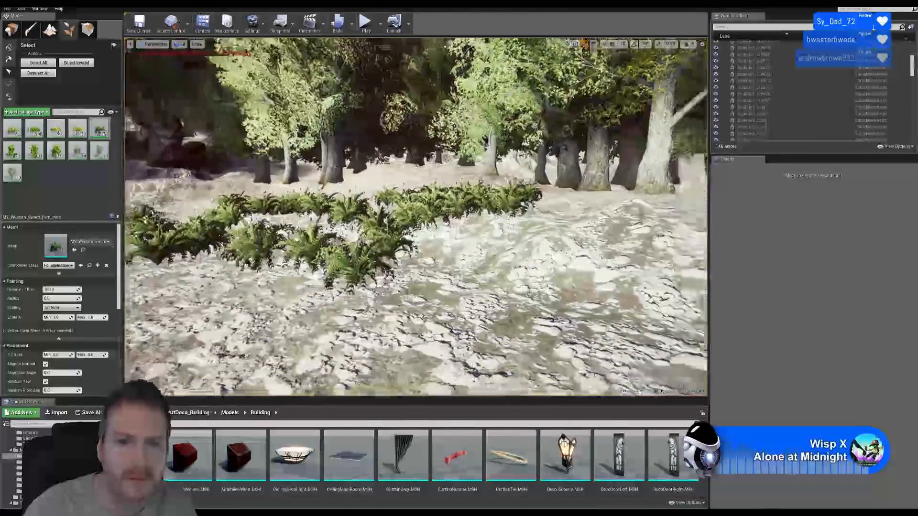
pyautogui.click(444, 191)
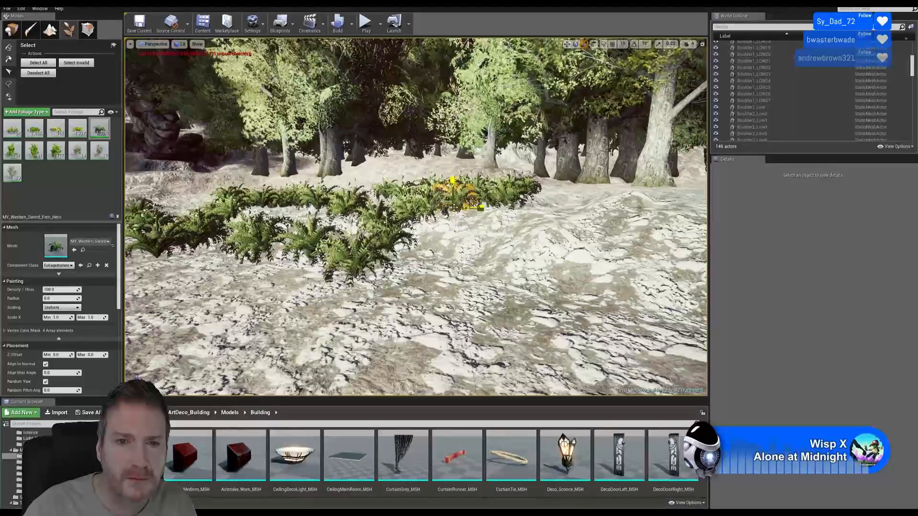
pyautogui.moveTo(453, 208); pyautogui.dragTo(513, 197)
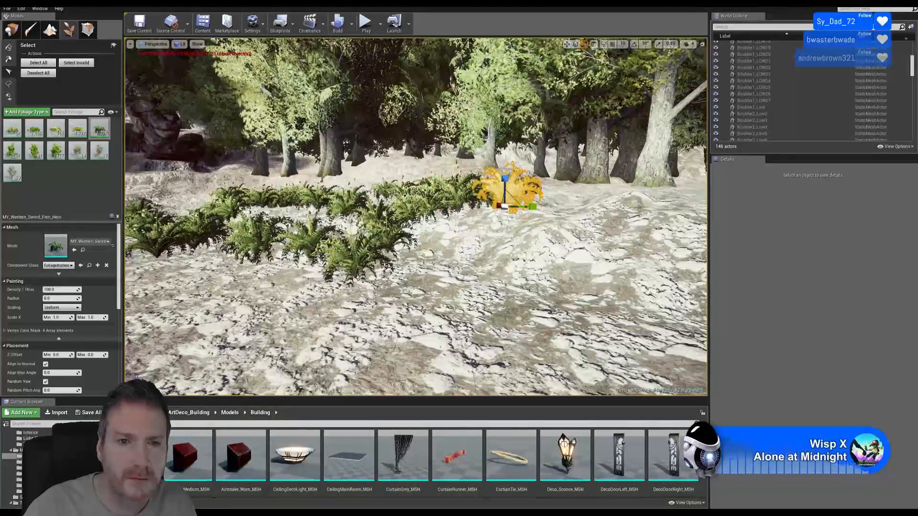
pyautogui.moveTo(401, 201); pyautogui.dragTo(403, 192)
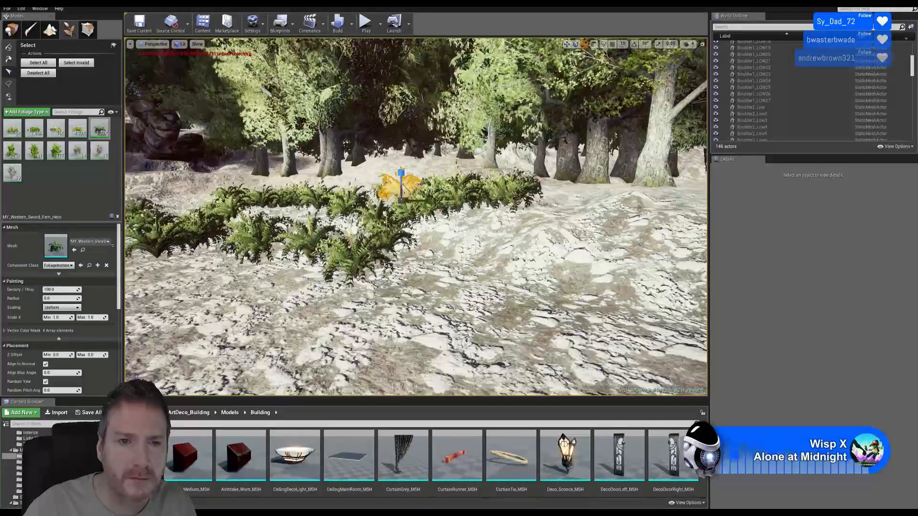
# Scale up the small sword ferns in the row's rear arm below the thin trunks and the one in its near bend.
pyautogui.click(313, 203)
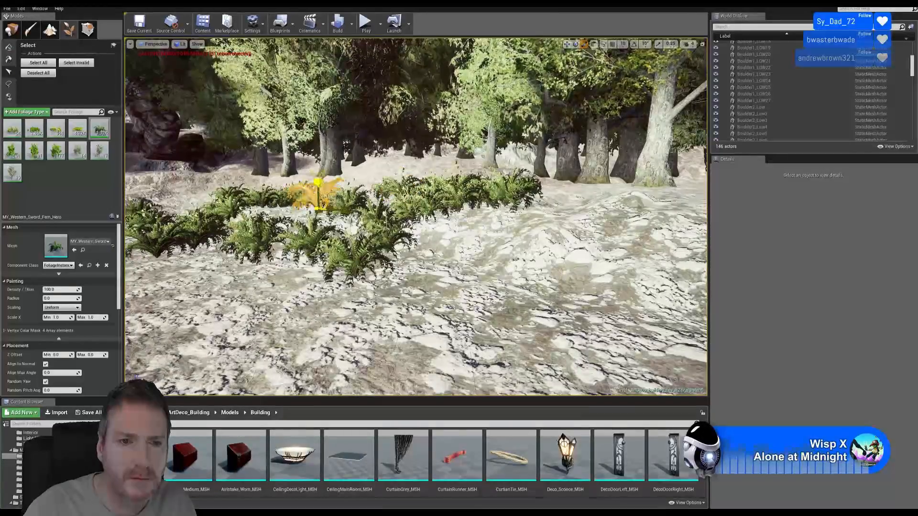
pyautogui.click(263, 199)
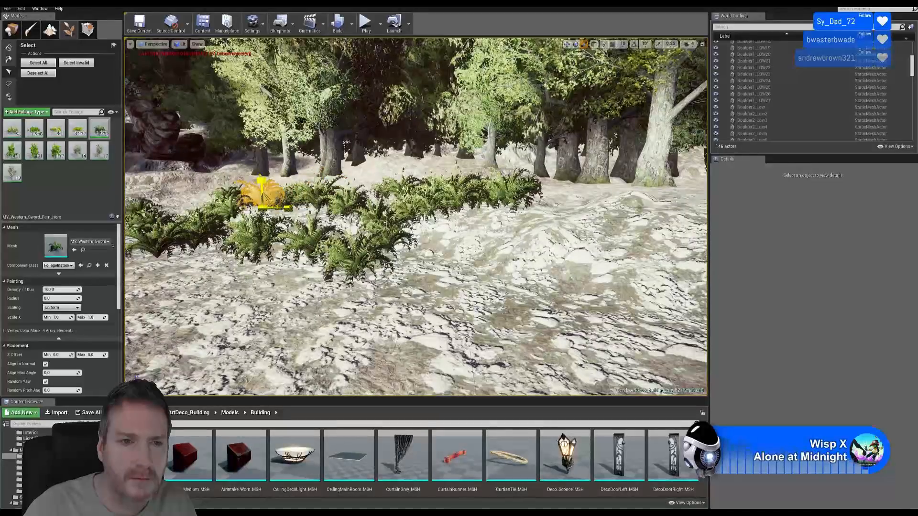
pyautogui.click(203, 230)
pyautogui.moveTo(202, 244); pyautogui.dragTo(208, 237)
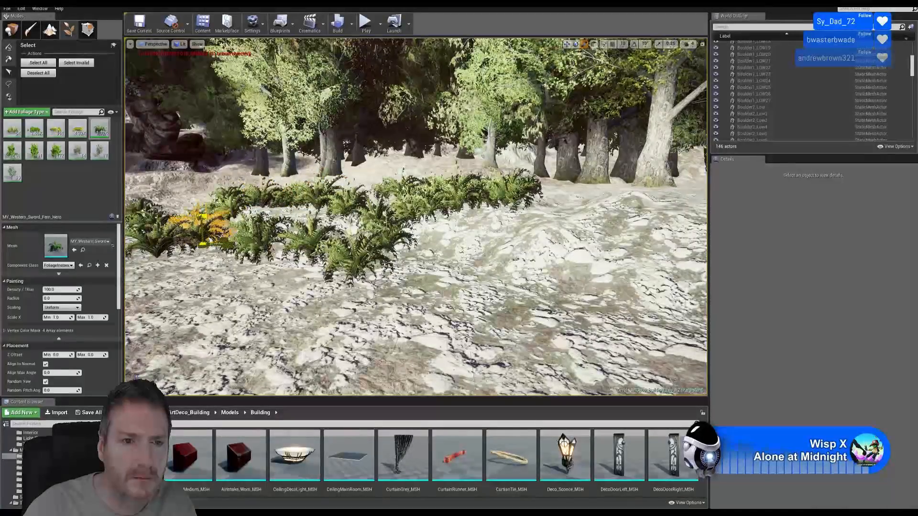
# Scale up the low sword fern at the outer end of the row and the small one behind the middle cluster.
pyautogui.moveTo(207, 237); pyautogui.dragTo(239, 233, button='right')
pyautogui.press('a')
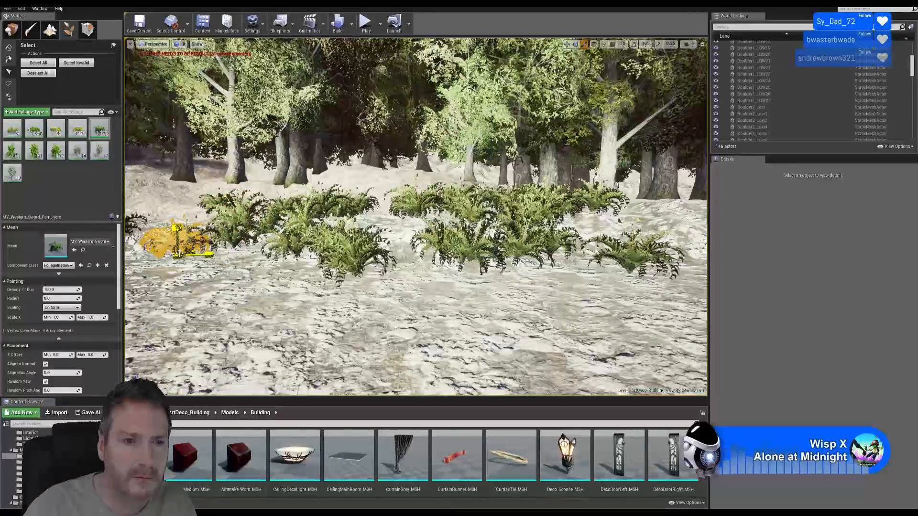
pyautogui.moveTo(231, 199); pyautogui.dragTo(248, 200, button='right')
pyautogui.press('a')
pyautogui.moveTo(454, 206); pyautogui.dragTo(469, 198, button='right')
pyautogui.click(452, 205)
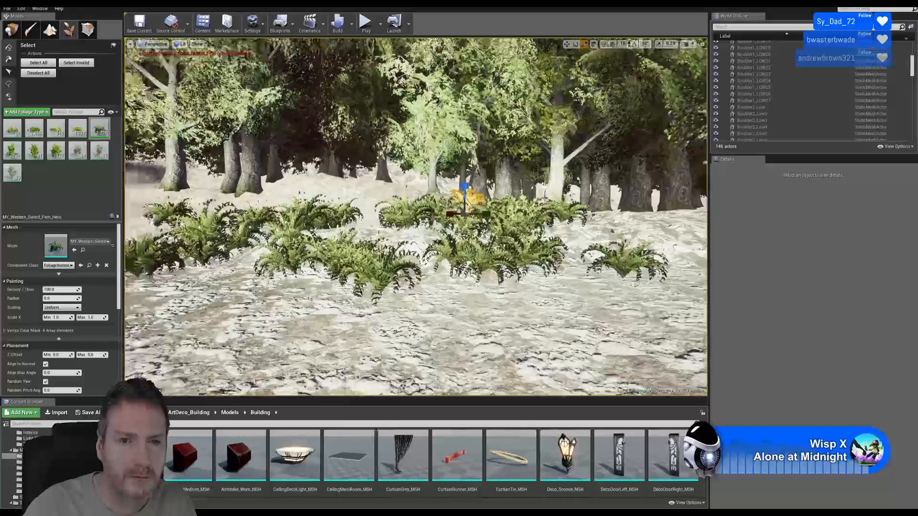
# Scale up the small sword fern above the dark front clump in the shaded fern bed beneath the overhanging trees.
pyautogui.press('a')
pyautogui.moveTo(451, 203); pyautogui.dragTo(410, 207, button='right')
pyautogui.press('s')
pyautogui.press('w')
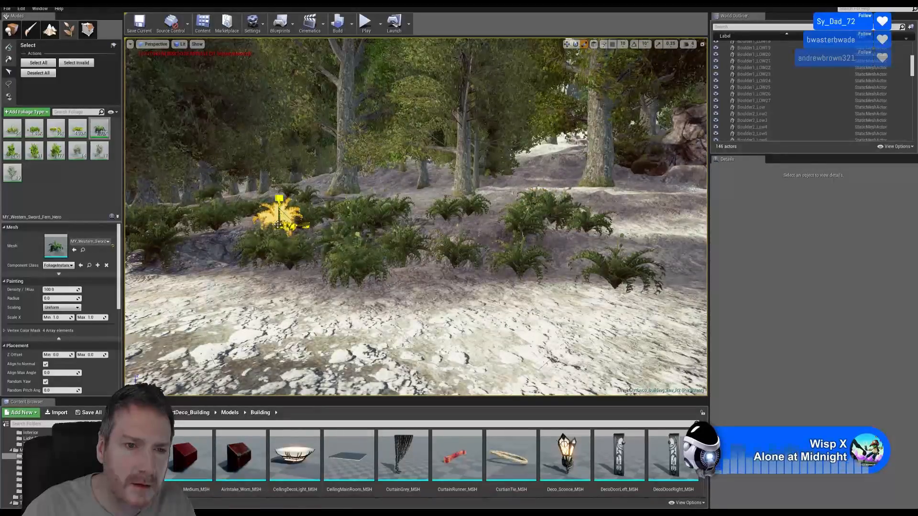
# Scale up small sword ferns along the upper edge of the shaded slope, including the one near the foot of the pale trunk.
pyautogui.moveTo(276, 232); pyautogui.dragTo(183, 183, button='right')
pyautogui.click(319, 269)
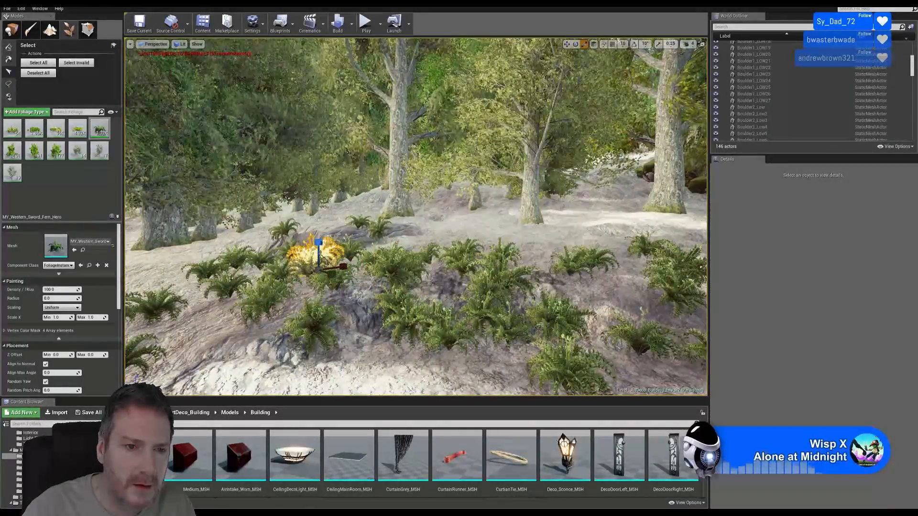
pyautogui.click(240, 259)
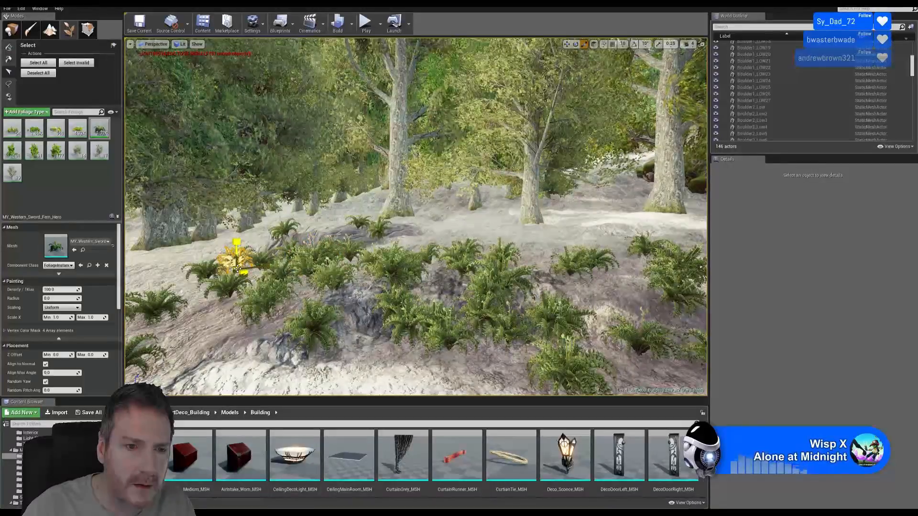
pyautogui.click(377, 228)
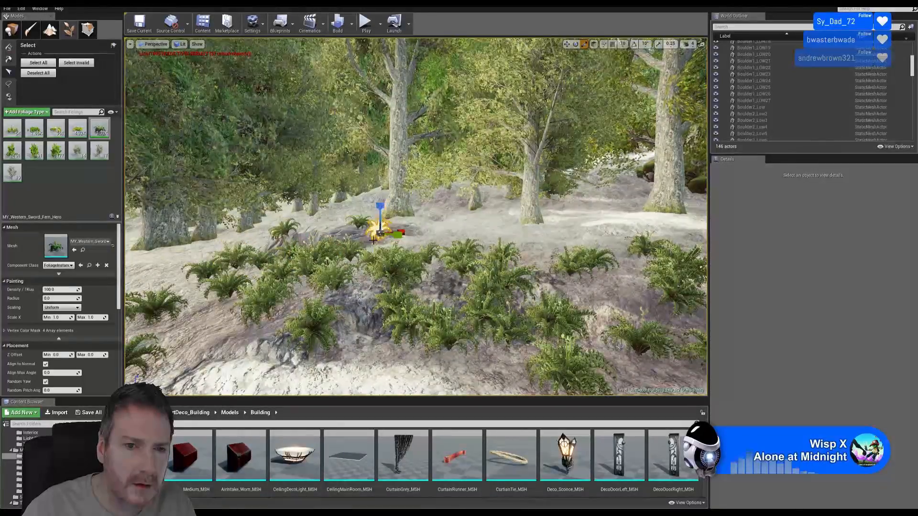
# Scale up the sword ferns at the two opposite ends of the shaded slope's fern bed, beside the pale rocky path.
pyautogui.moveTo(381, 221)
pyautogui.mouseDown(button='right')
pyautogui.moveTo(364, 209)
pyautogui.moveTo(375, 206)
pyautogui.mouseUp(button='right')
pyautogui.moveTo(410, 313); pyautogui.dragTo(412, 316, button='right')
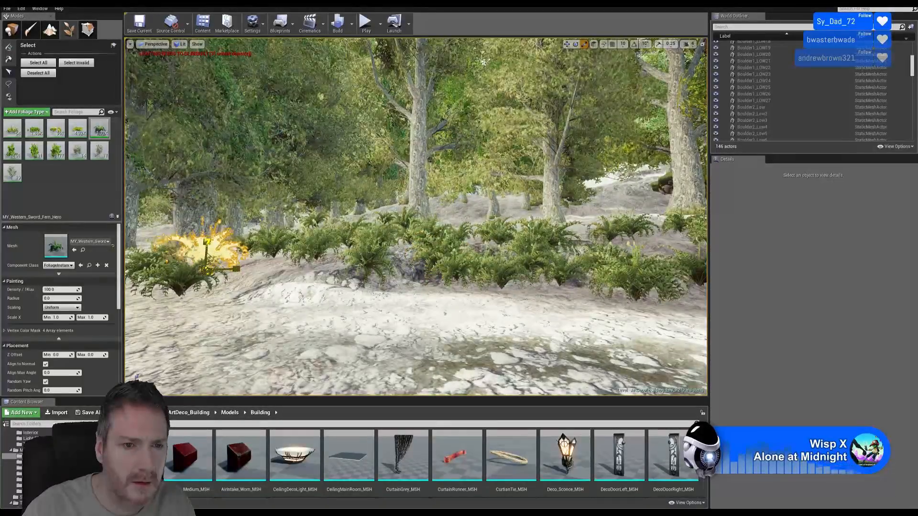
pyautogui.moveTo(482, 308); pyautogui.dragTo(521, 309, button='right')
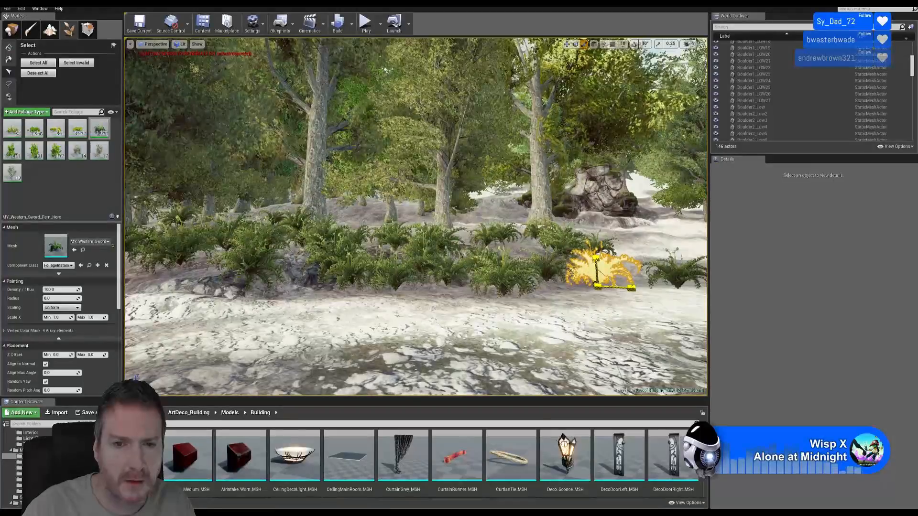
# Scale up the small sword fern beside the dark rock at the bed's end, below the tall pale trunk.
pyautogui.press('a')
pyautogui.press('s')
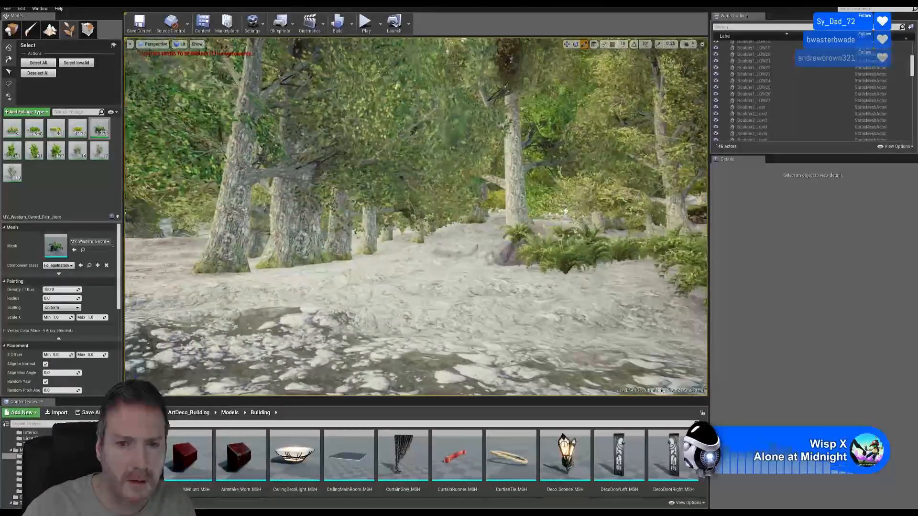
pyautogui.moveTo(483, 308); pyautogui.dragTo(531, 308, button='right')
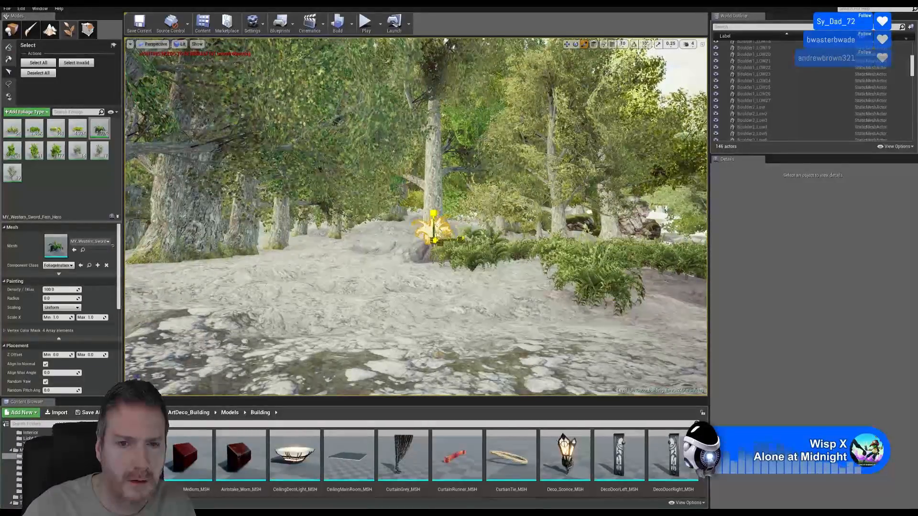
# Scale up the sword fern at the back of the pebbled-ground cluster, next to the lone fern, and one at its front.
pyautogui.moveTo(438, 355); pyautogui.dragTo(182, 383, button='right')
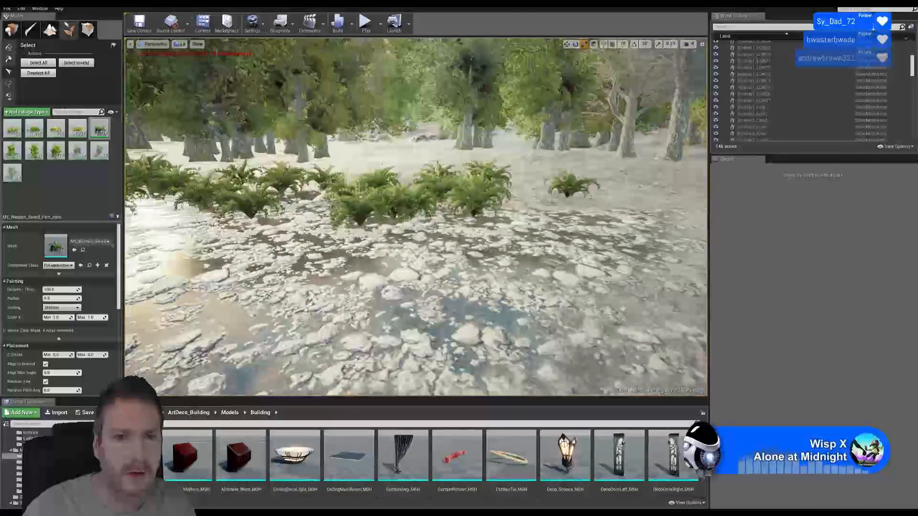
pyautogui.press('w')
pyautogui.moveTo(161, 325); pyautogui.dragTo(220, 332, button='right')
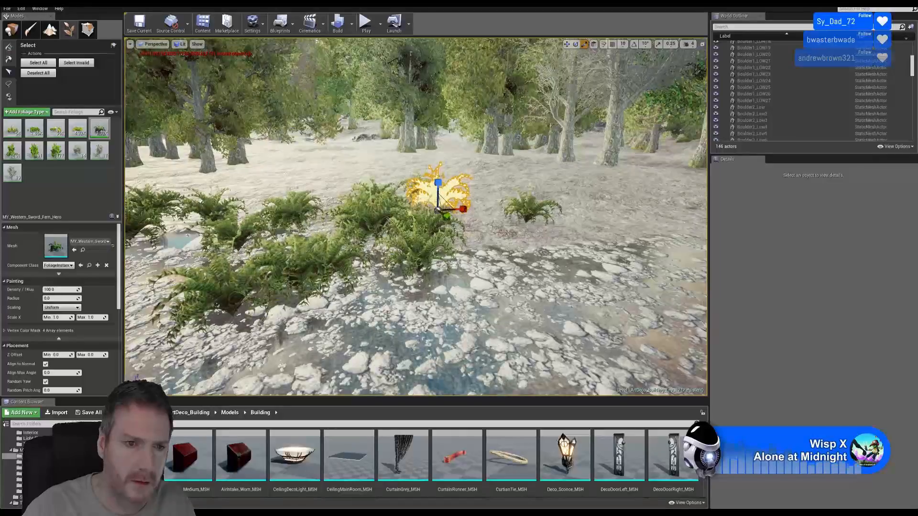
pyautogui.click(279, 267)
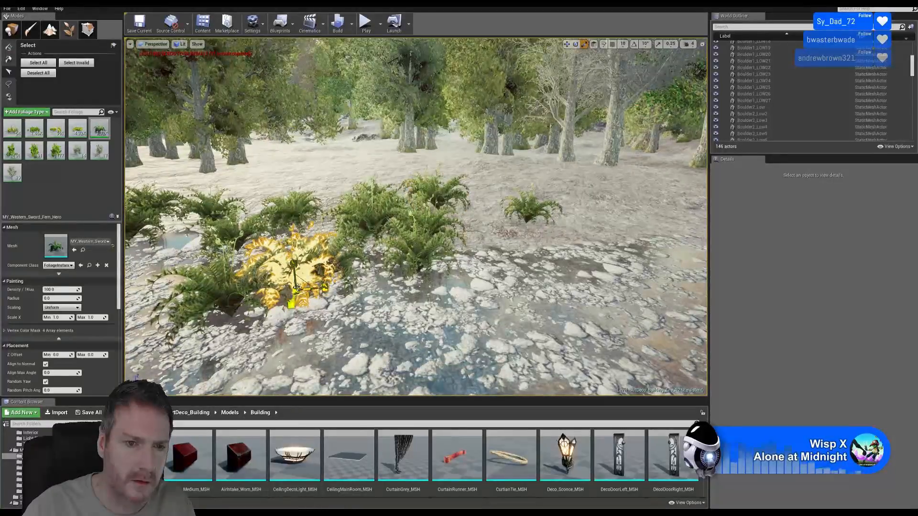
pyautogui.press('f')
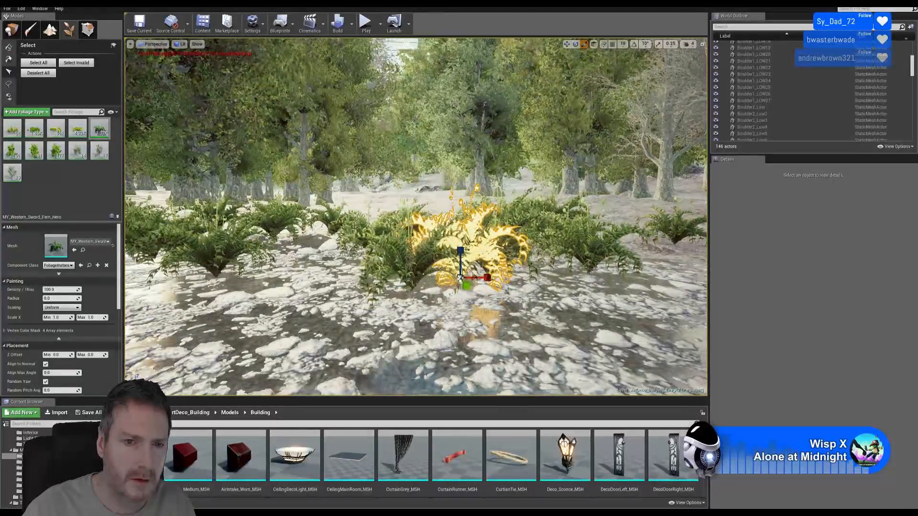
# Scale up the small sword ferns set back in the gaps between the larger clumps along the wet, pebbled ground.
pyautogui.click(358, 222)
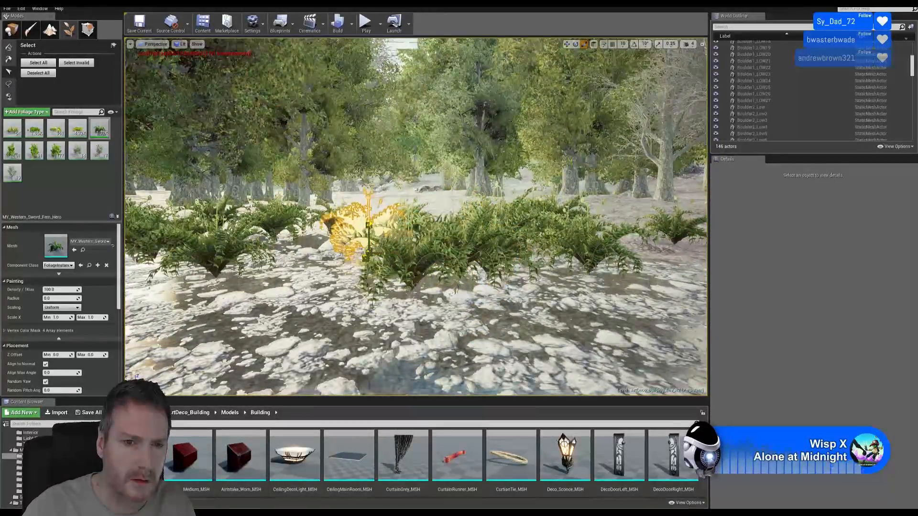
pyautogui.moveTo(297, 239); pyautogui.dragTo(392, 218)
pyautogui.press('a')
pyautogui.moveTo(392, 217)
pyautogui.mouseDown(button='right')
pyautogui.moveTo(378, 218)
pyautogui.moveTo(392, 217)
pyautogui.mouseUp(button='right')
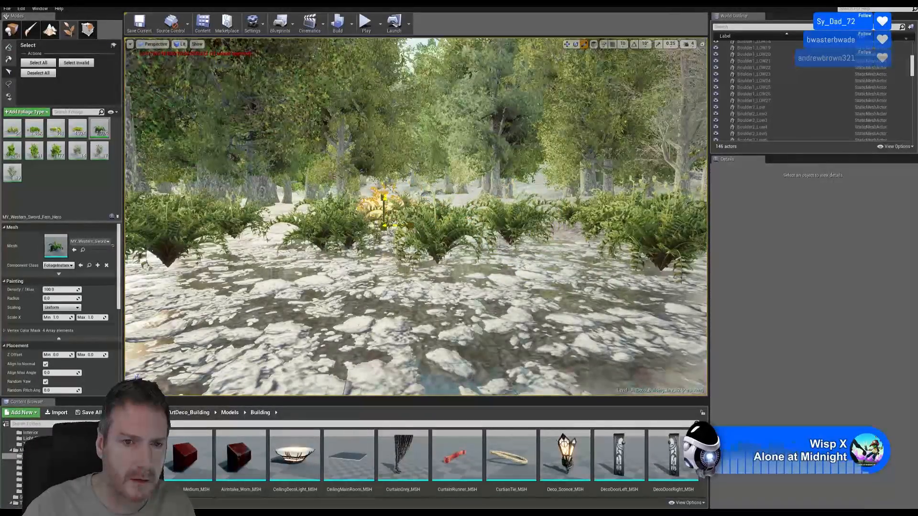
pyautogui.moveTo(383, 227); pyautogui.dragTo(399, 218)
pyautogui.press('a')
pyautogui.moveTo(399, 217); pyautogui.dragTo(395, 217, button='right')
pyautogui.click(325, 223)
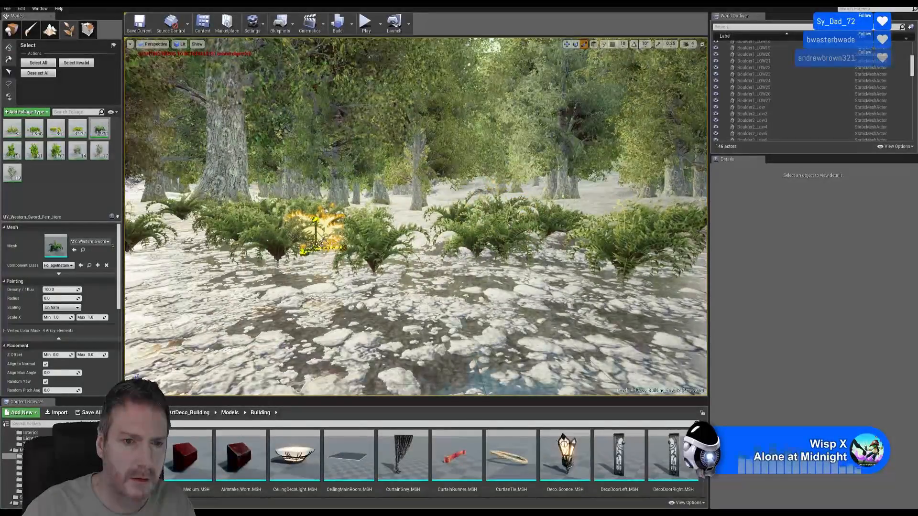
pyautogui.moveTo(319, 244); pyautogui.dragTo(324, 237)
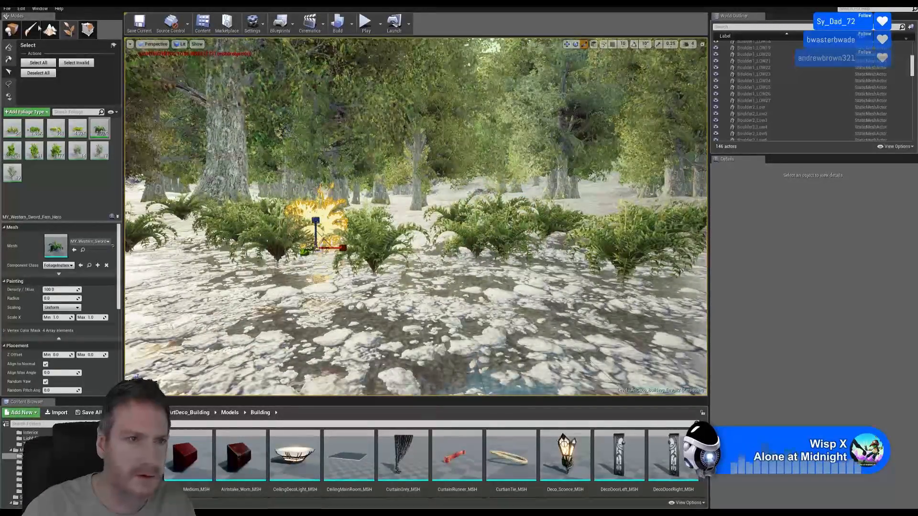
# Undo the last scaling of the small sword fern behind the pebbled-ground cluster's front plants and scale it up evenly.
pyautogui.click(21, 8)
pyautogui.click(34, 24)
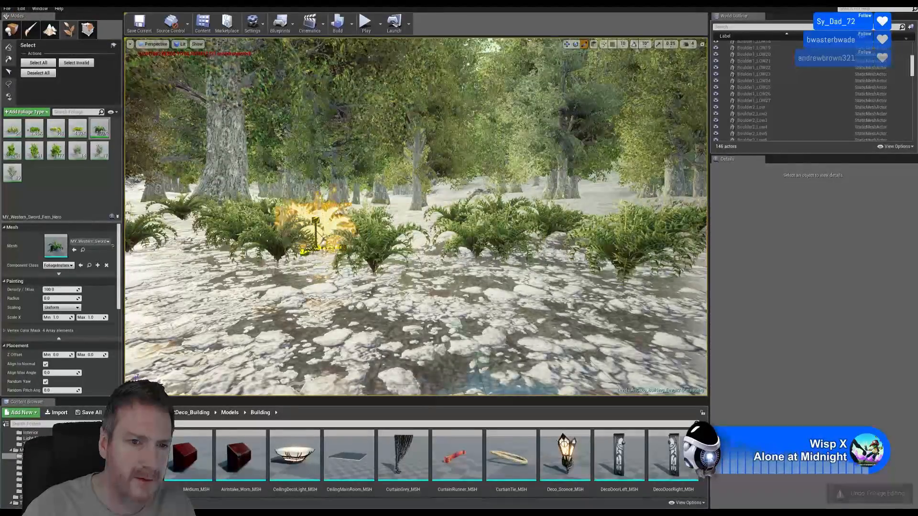
pyautogui.press('f')
pyautogui.moveTo(389, 244); pyautogui.dragTo(404, 248, button='right')
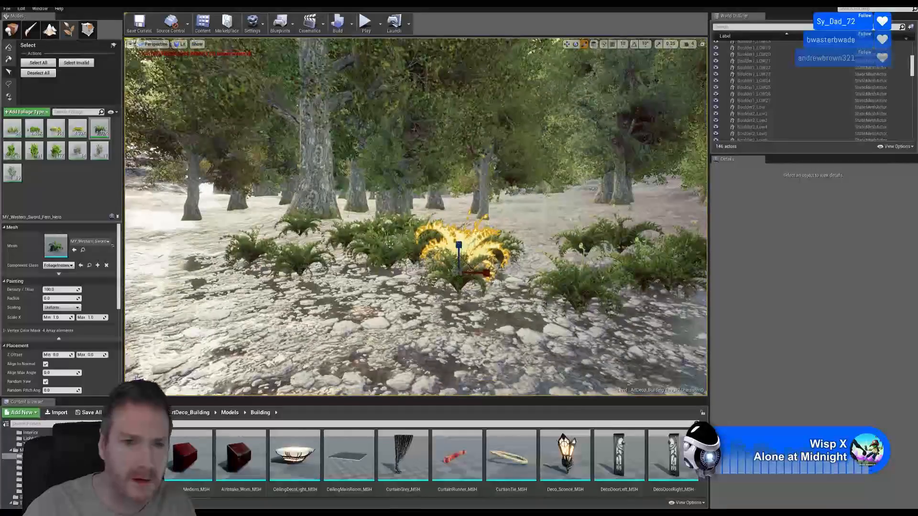
# Scale up the two small sword ferns along the back edge of the pebbled-ground cluster, facing the pale tree trunks.
pyautogui.click(399, 237)
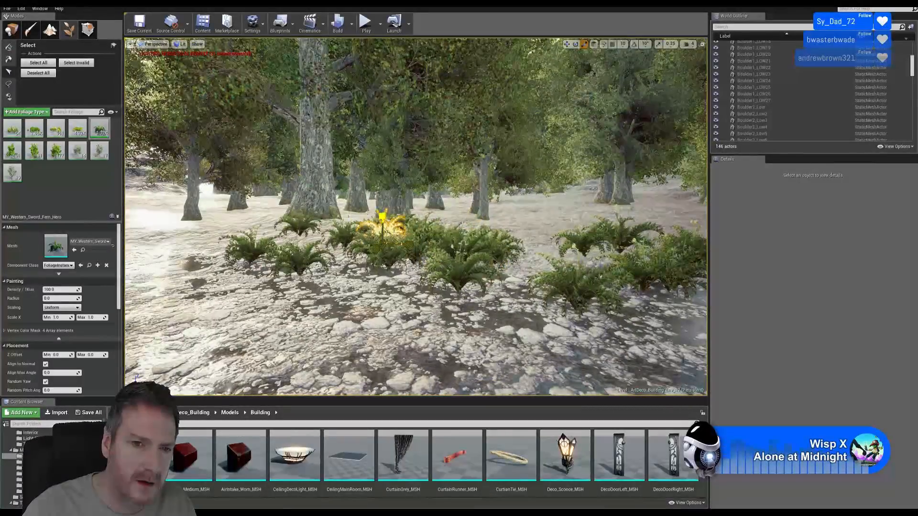
pyautogui.moveTo(404, 239); pyautogui.dragTo(334, 240, button='right')
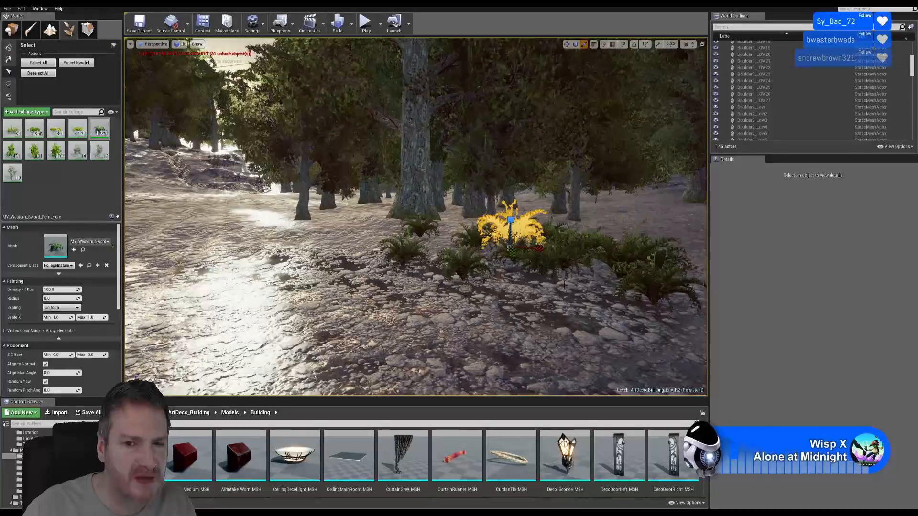
pyautogui.press('w')
pyautogui.moveTo(404, 239); pyautogui.dragTo(488, 240, button='right')
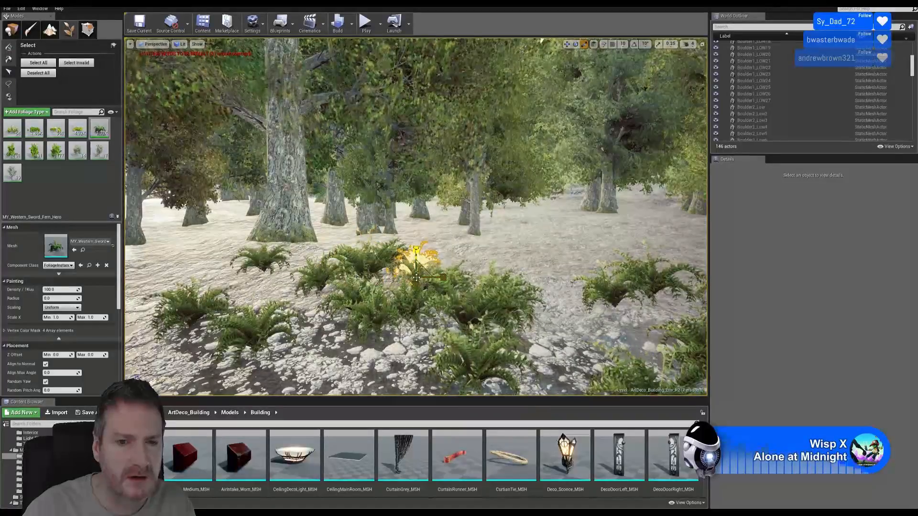
# Scale up the small sword fern at the outer side of the separate clump standing apart from the long fern bed.
pyautogui.moveTo(403, 310); pyautogui.dragTo(502, 299, button='right')
pyautogui.press('s')
pyautogui.press('w')
pyautogui.press('w')
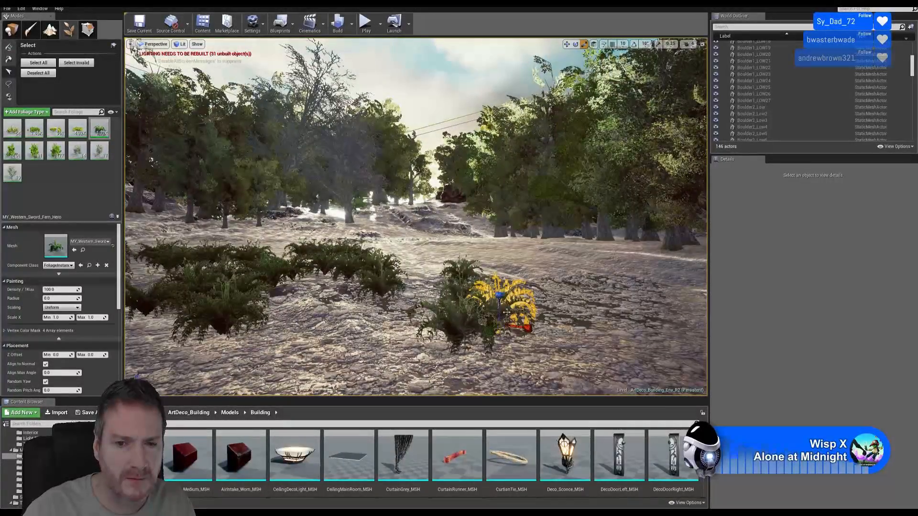
pyautogui.moveTo(498, 329); pyautogui.dragTo(522, 317)
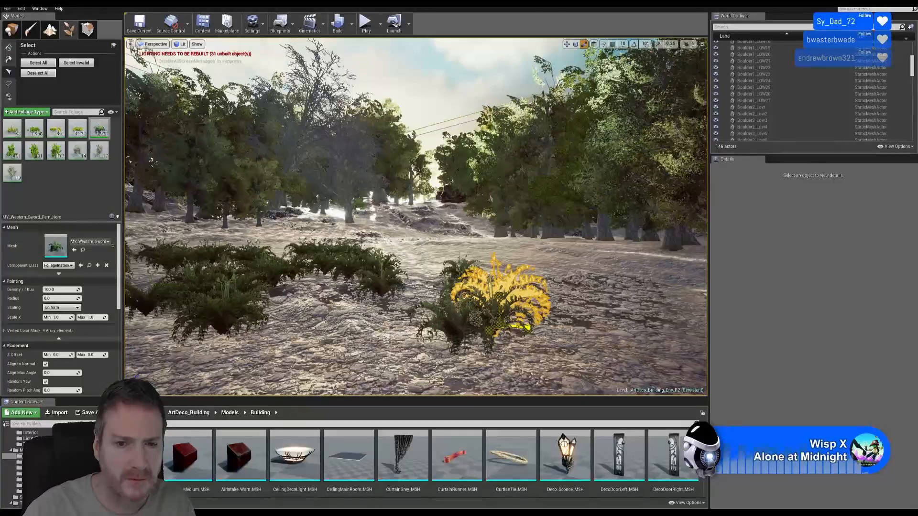
# Scale up the neighbouring small sword ferns along the back of the long fern bed, facing the distant trees.
pyautogui.click(372, 263)
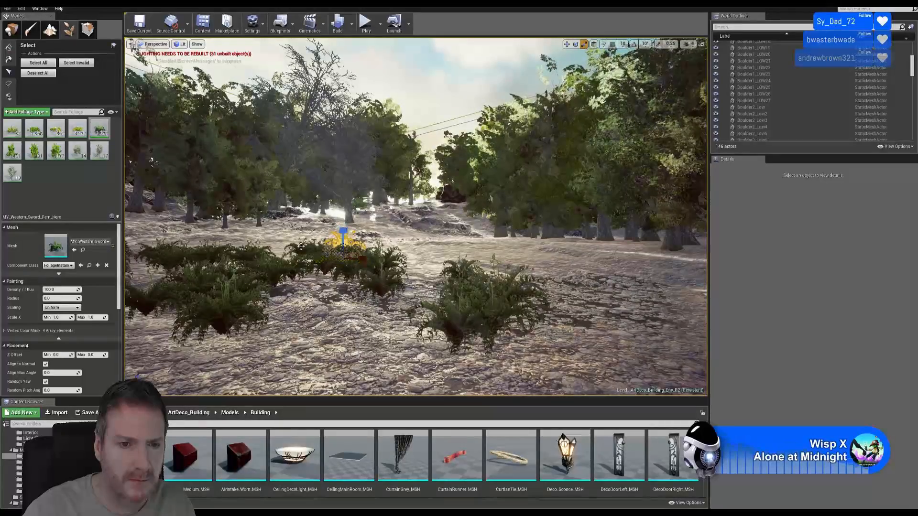
pyautogui.click(308, 260)
pyautogui.moveTo(315, 258); pyautogui.dragTo(322, 253)
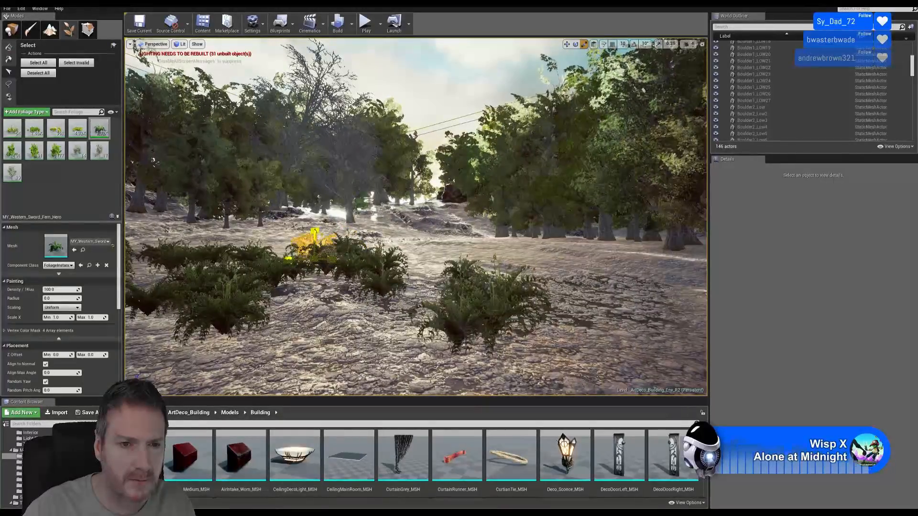
# Scale up the small sword fern at the back of the shaded bed, in the gap behind the central clump.
pyautogui.press('a')
pyautogui.moveTo(321, 254); pyautogui.dragTo(293, 249, button='right')
pyautogui.press('e')
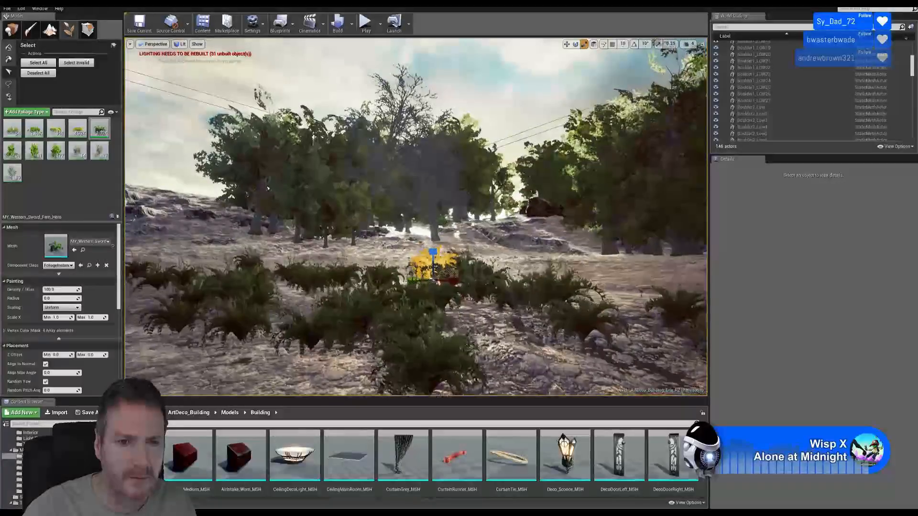
pyautogui.click(340, 291)
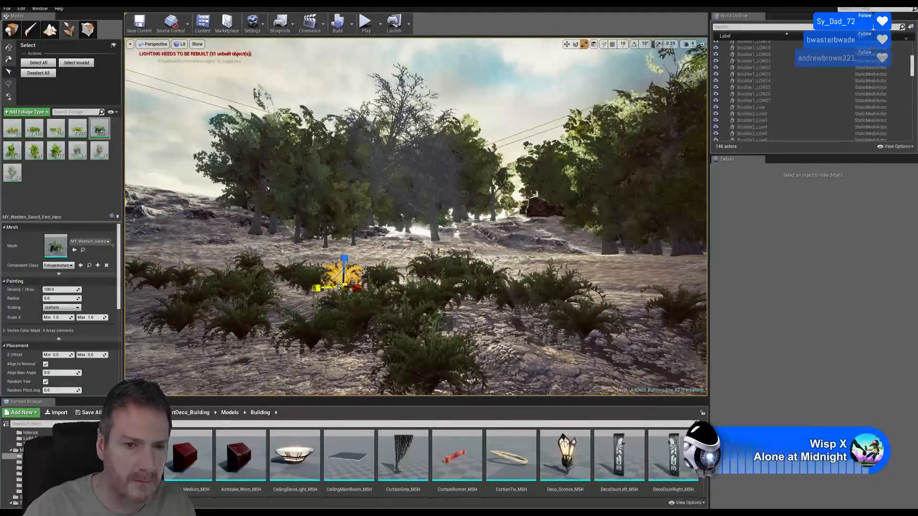
pyautogui.moveTo(341, 290); pyautogui.dragTo(353, 280)
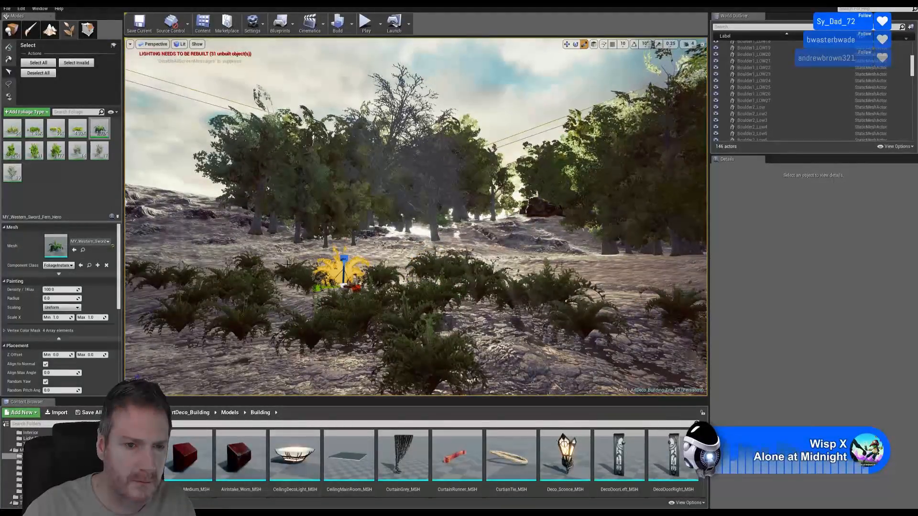
# Undo the uneven scaling of the fern in the shaded bed, then enlarge it evenly along with a fern in the central clump.
pyautogui.click(254, 308)
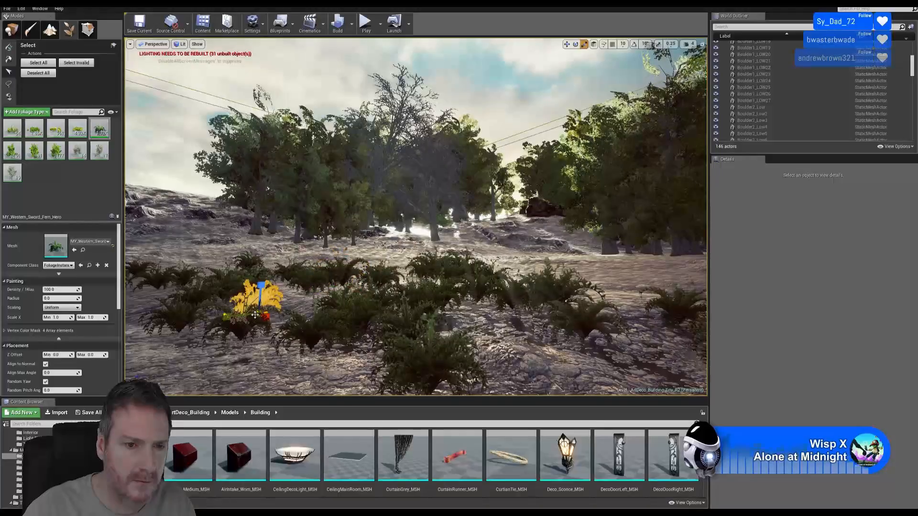
pyautogui.moveTo(243, 316); pyautogui.dragTo(255, 315)
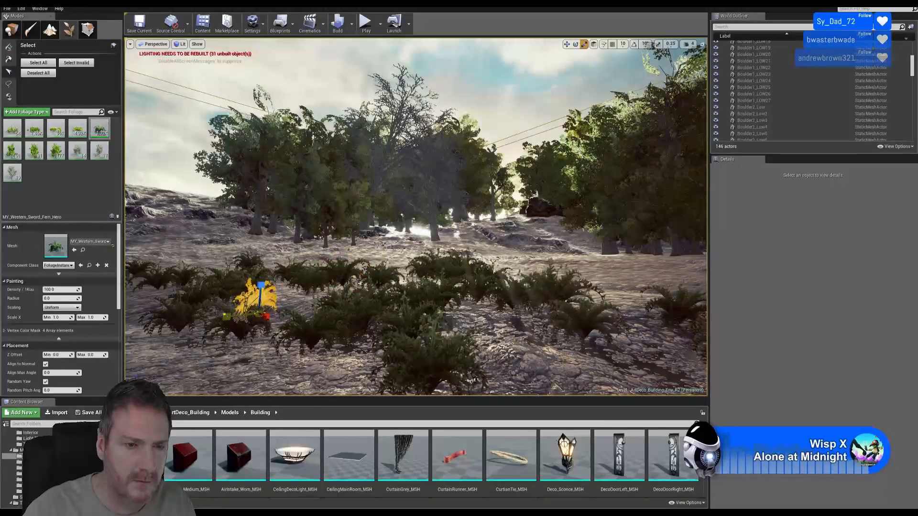
pyautogui.click(21, 8)
pyautogui.click(30, 22)
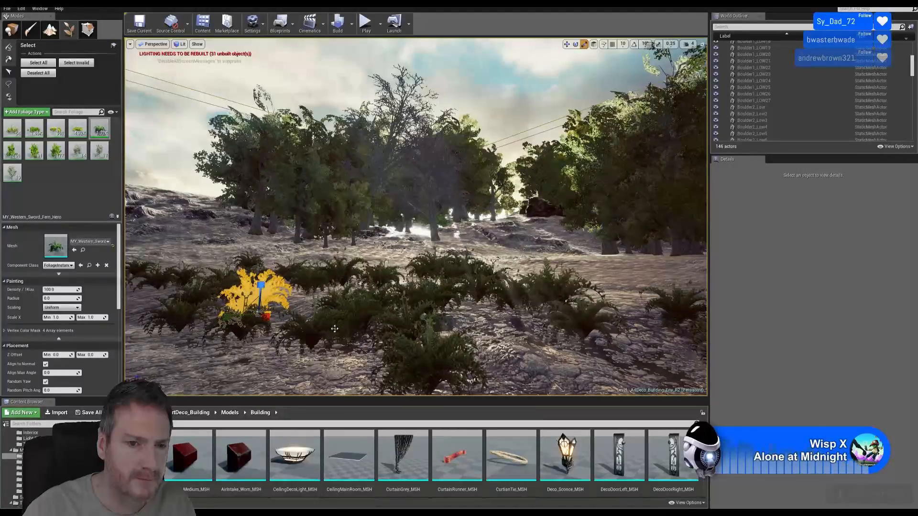
pyautogui.click(357, 329)
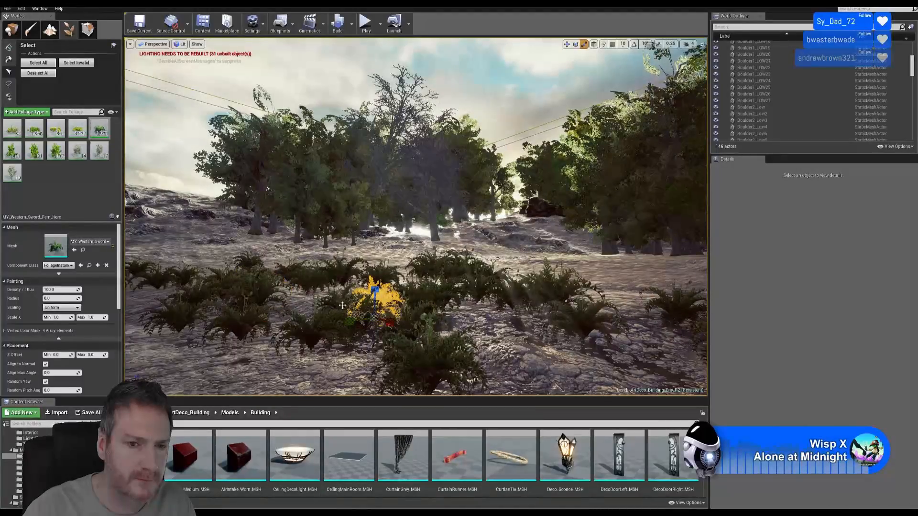
pyautogui.click(352, 316)
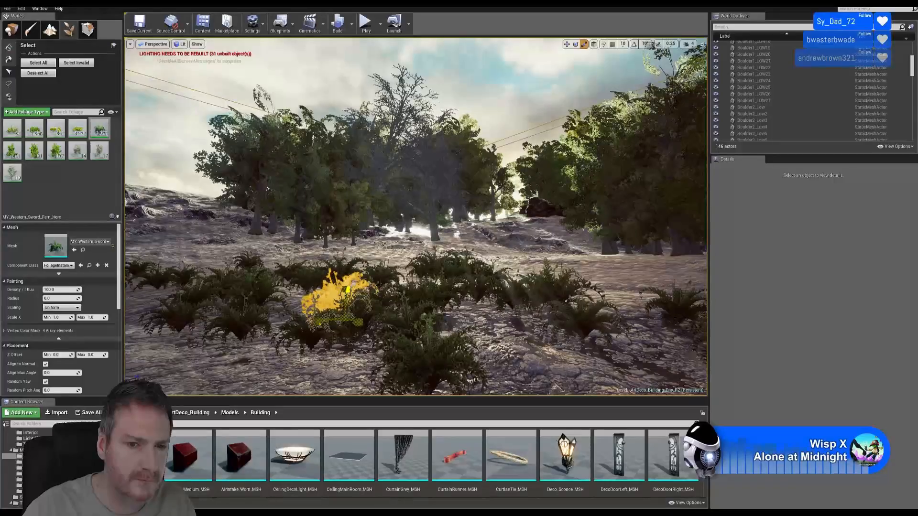
# Scale up the two small sword ferns tucked inside the clump beside the open gap in the fern row.
pyautogui.moveTo(353, 315)
pyautogui.mouseDown(button='right')
pyautogui.moveTo(368, 320)
pyautogui.moveTo(358, 318)
pyautogui.mouseUp(button='right')
pyautogui.click(352, 264)
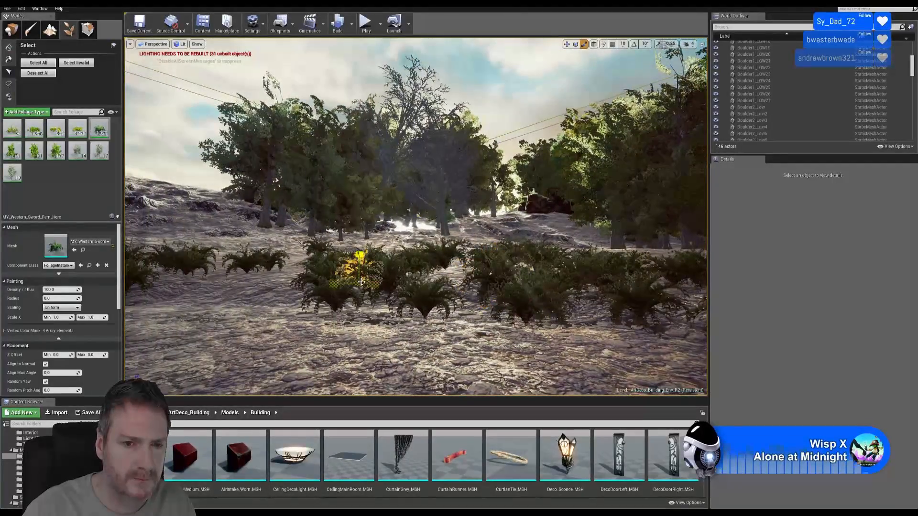
pyautogui.moveTo(362, 281); pyautogui.dragTo(317, 259)
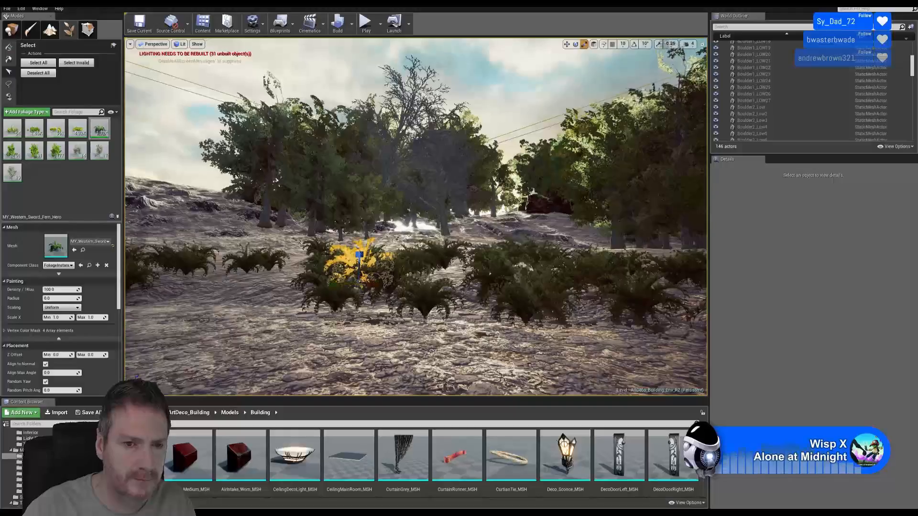
pyautogui.click(320, 262)
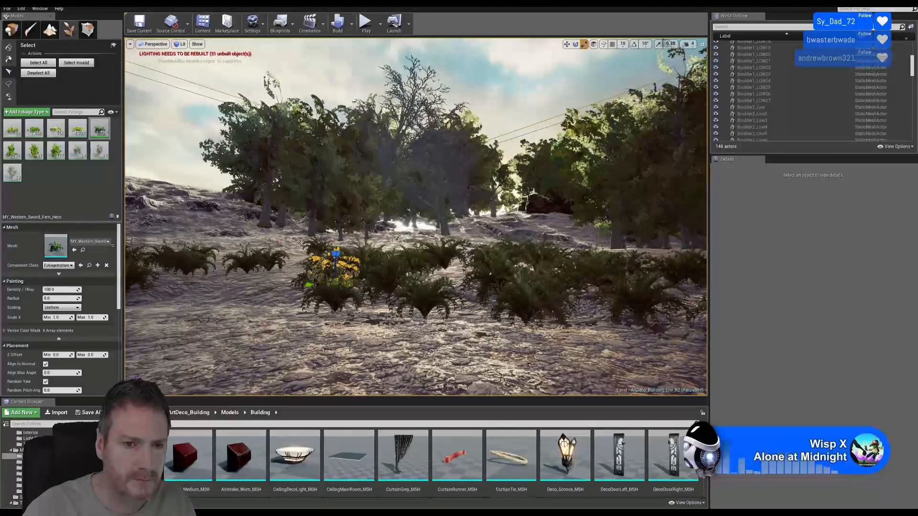
pyautogui.moveTo(335, 282); pyautogui.dragTo(303, 268)
# Scale up the lone sword fern in the gap between the clumps and the small one inside the adjacent dense clump.
pyautogui.moveTo(242, 255); pyautogui.dragTo(233, 259, button='right')
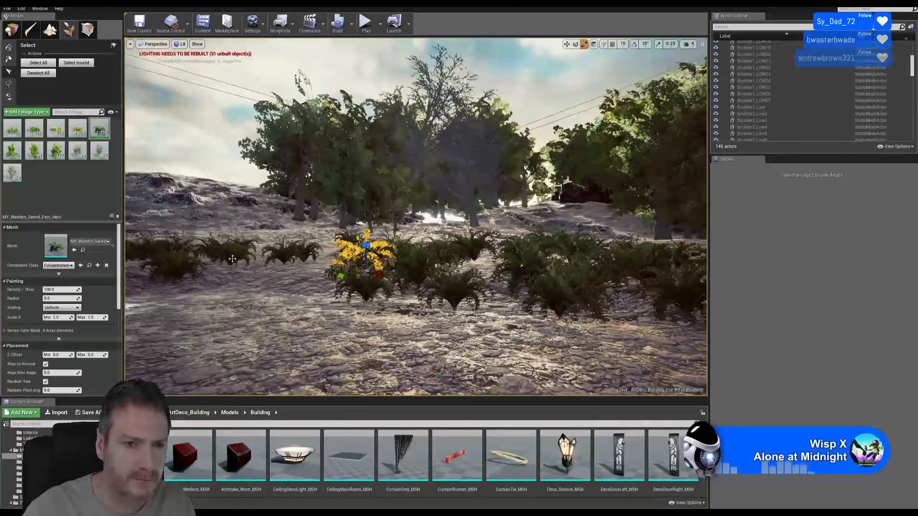
pyautogui.click(276, 251)
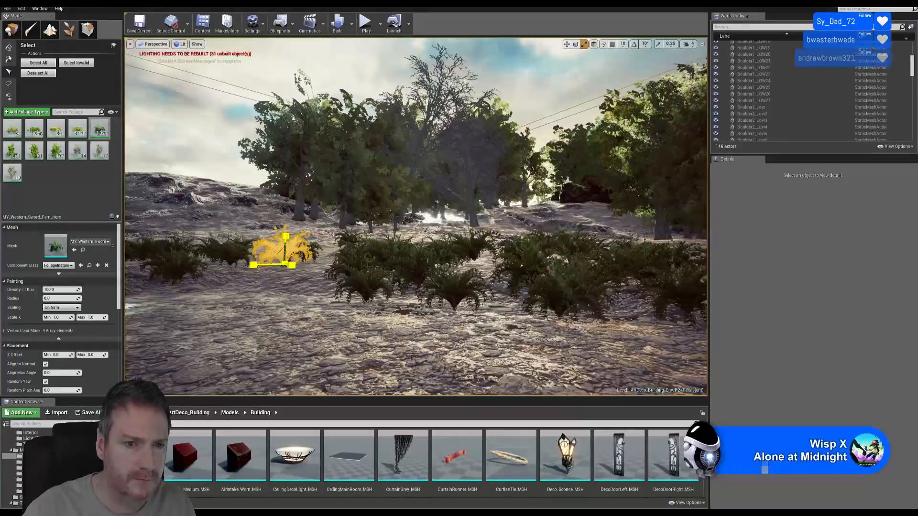
pyautogui.moveTo(285, 264); pyautogui.dragTo(293, 258)
pyautogui.press('a')
pyautogui.moveTo(271, 248); pyautogui.dragTo(257, 250, button='right')
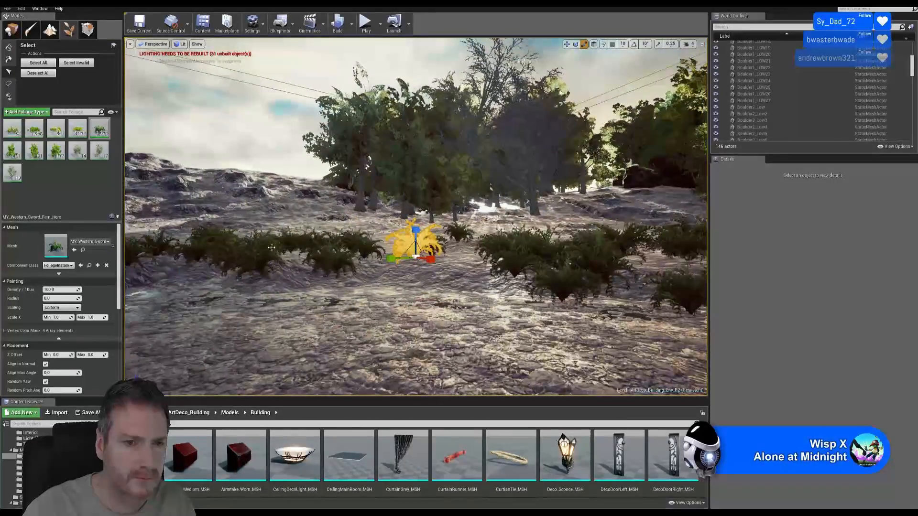
pyautogui.click(282, 251)
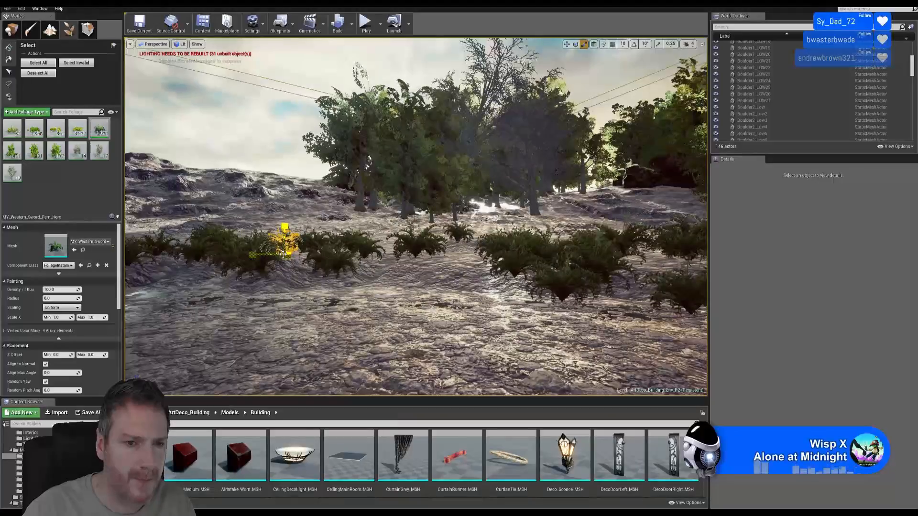
pyautogui.moveTo(283, 254); pyautogui.dragTo(290, 248)
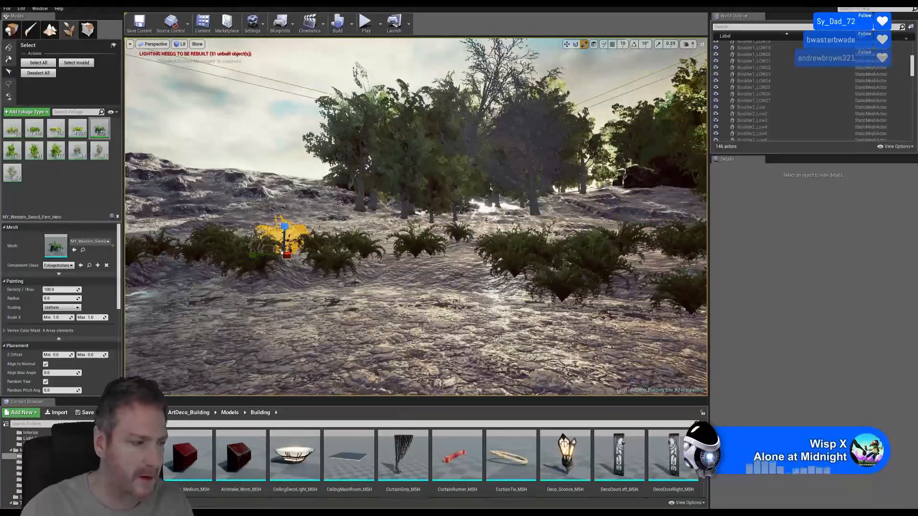
# Scale up the sword fern at the back of the row and the one on the mound above the wet pebbled ground.
pyautogui.press('a')
pyautogui.moveTo(290, 248)
pyautogui.mouseDown(button='right')
pyautogui.moveTo(248, 248)
pyautogui.moveTo(289, 249)
pyautogui.mouseUp(button='right')
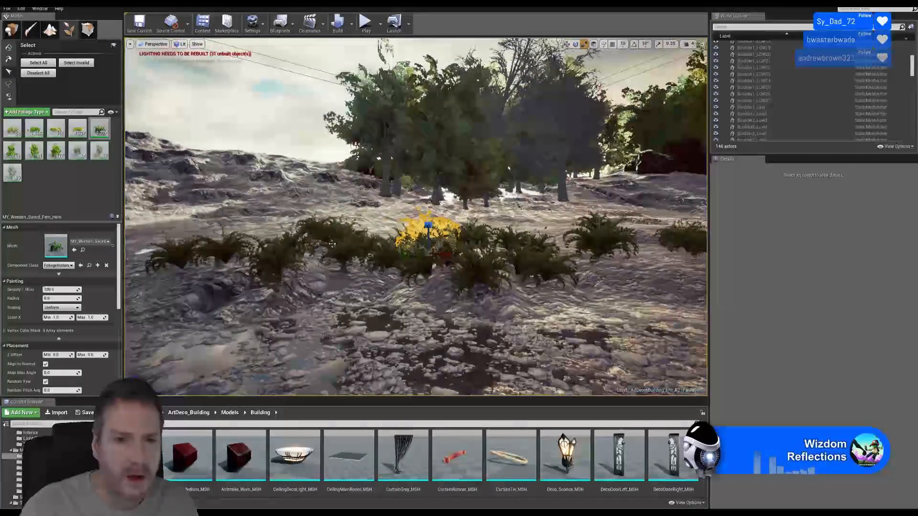
pyautogui.click(336, 244)
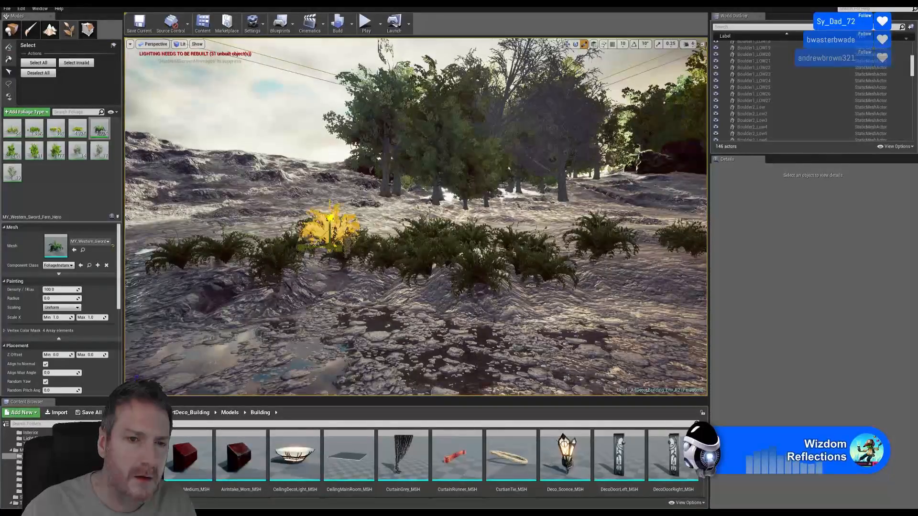
pyautogui.click(273, 247)
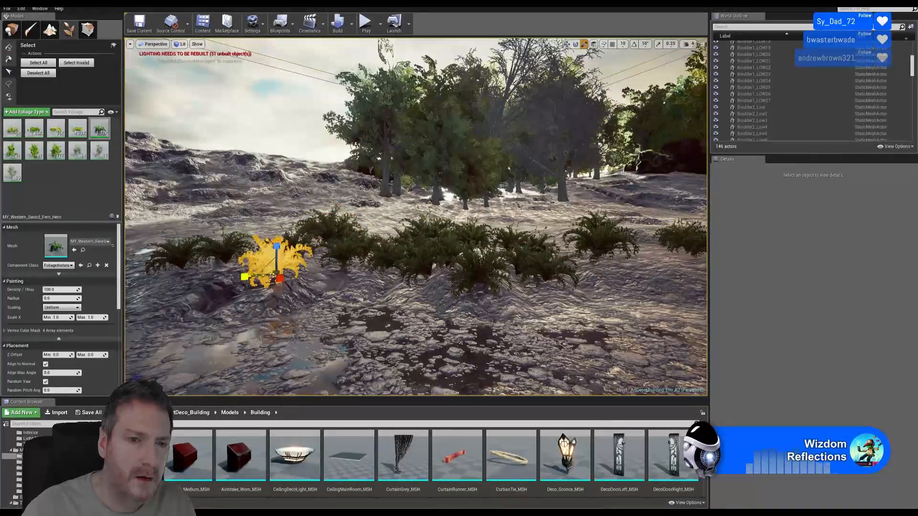
pyautogui.moveTo(275, 273); pyautogui.dragTo(279, 268)
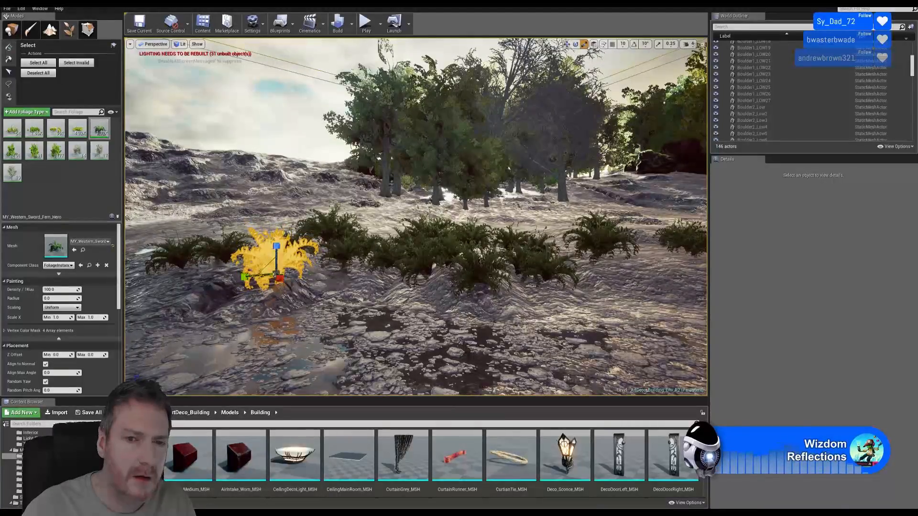
# Scale up the small sword fern at the near end of the clump beside the large lone fern.
pyautogui.moveTo(279, 276); pyautogui.dragTo(373, 263, button='right')
pyautogui.press('d')
pyautogui.press('w')
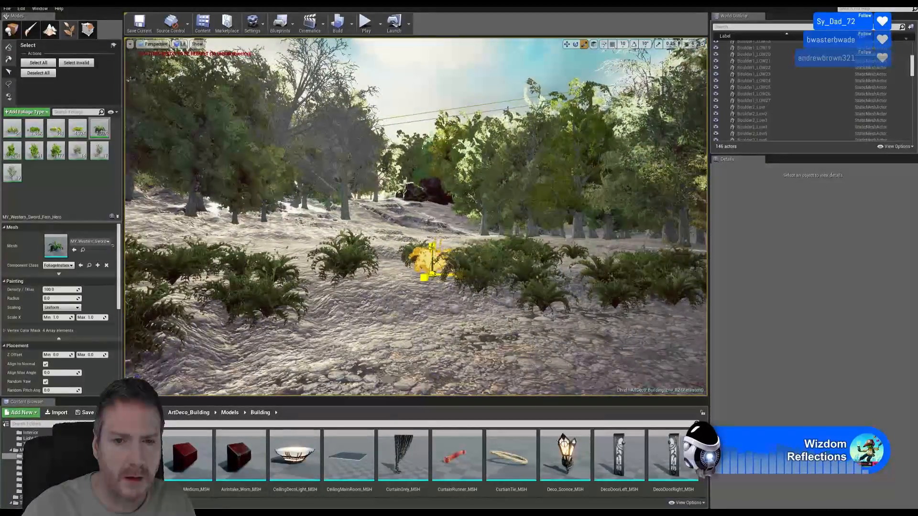
# Inspect the painted sword ferns along the track, the open ground nearby and the bare slope behind them.
pyautogui.moveTo(561, 288); pyautogui.dragTo(565, 252, button='right')
pyautogui.click(562, 264)
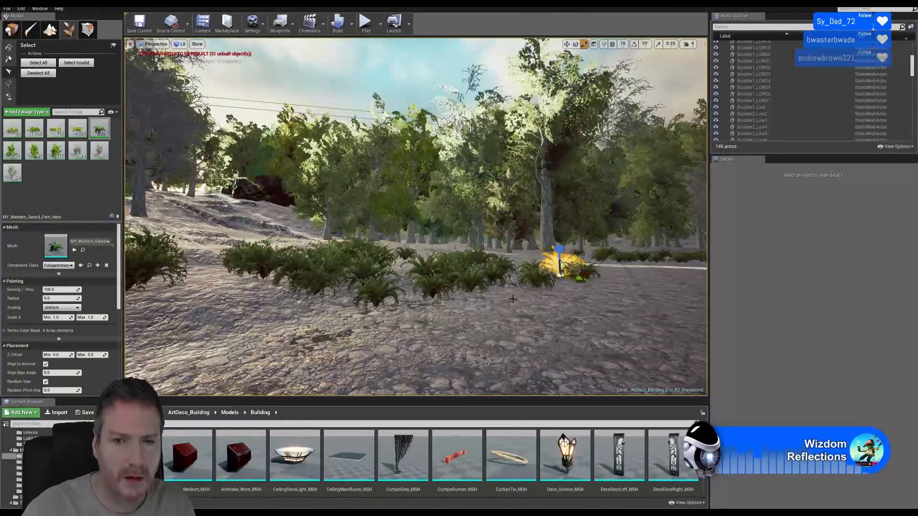
pyautogui.moveTo(512, 298); pyautogui.dragTo(559, 304, button='right')
pyautogui.press('w')
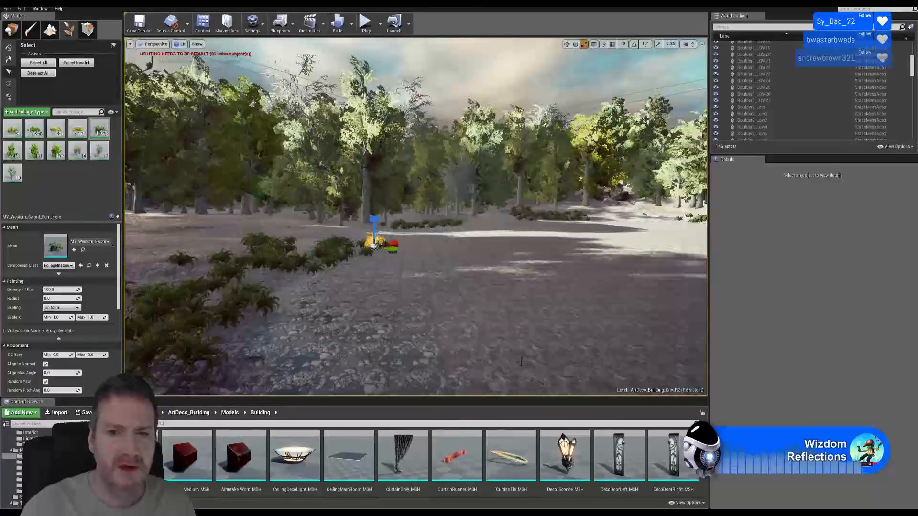
pyautogui.press('w')
pyautogui.moveTo(521, 362); pyautogui.dragTo(698, 353, button='right')
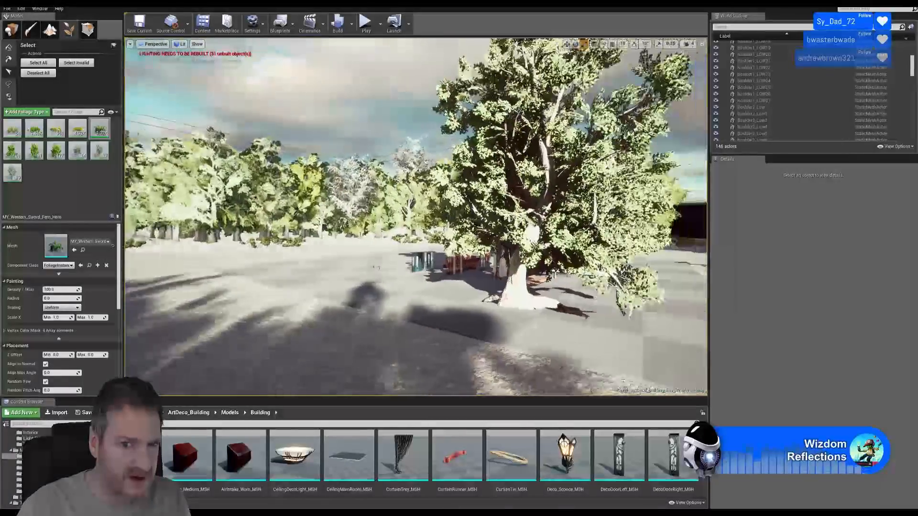
pyautogui.moveTo(527, 261); pyautogui.dragTo(359, 273, button='right')
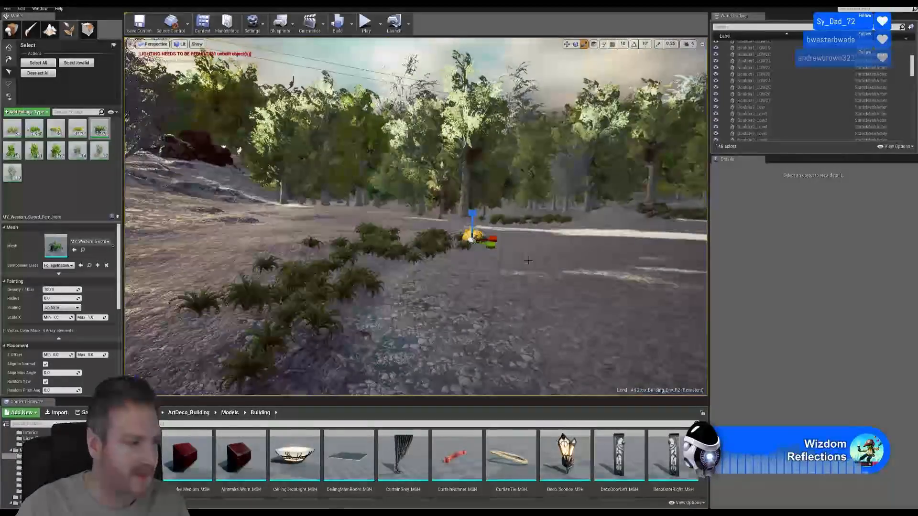
pyautogui.moveTo(528, 261); pyautogui.dragTo(387, 296, button='right')
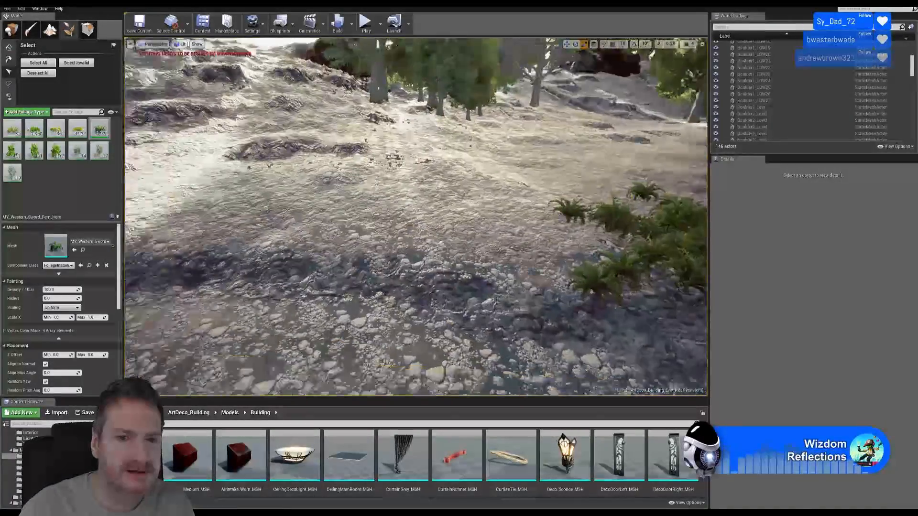
pyautogui.moveTo(466, 274); pyautogui.dragTo(378, 212, button='right')
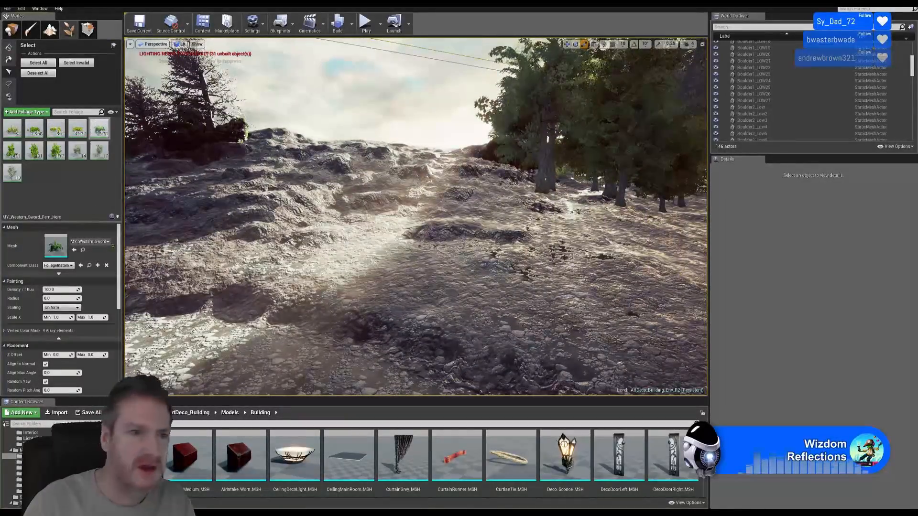
pyautogui.moveTo(425, 220); pyautogui.dragTo(573, 220, button='right')
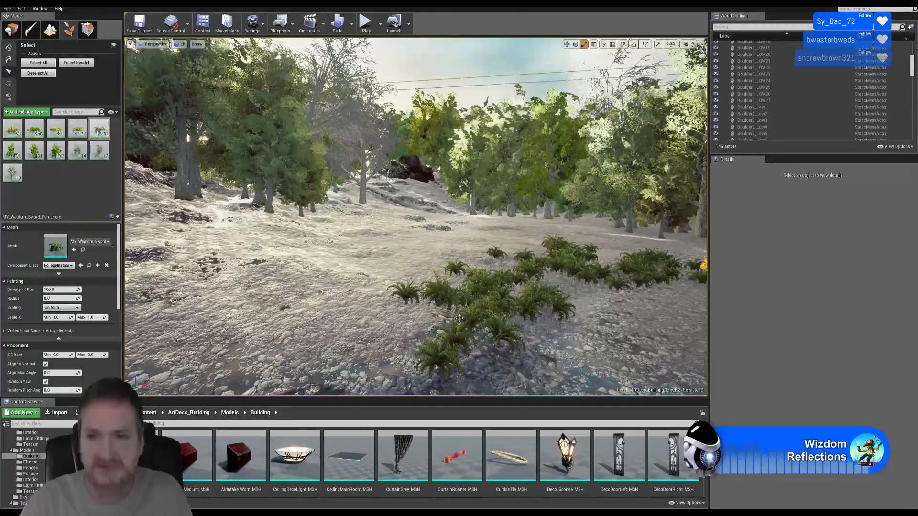
pyautogui.moveTo(429, 221)
pyautogui.mouseDown(button='right')
pyautogui.moveTo(400, 215)
pyautogui.moveTo(425, 220)
pyautogui.mouseUp(button='right')
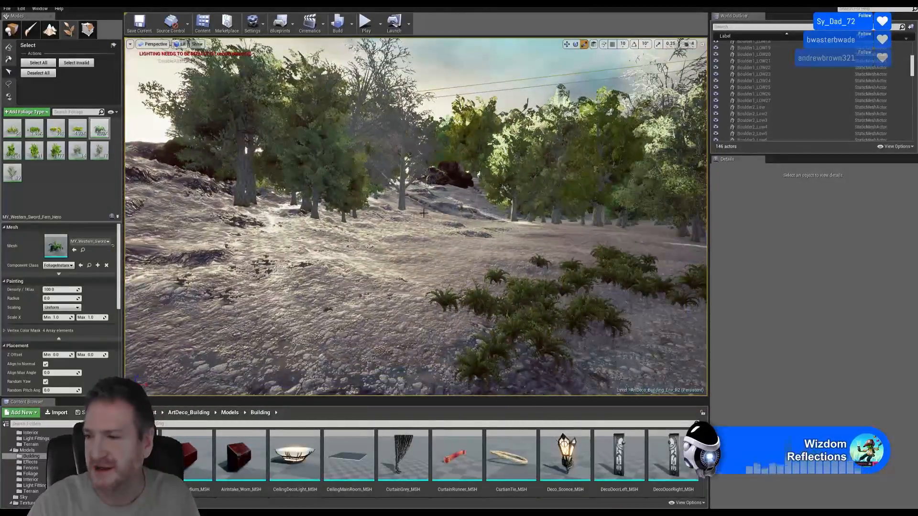
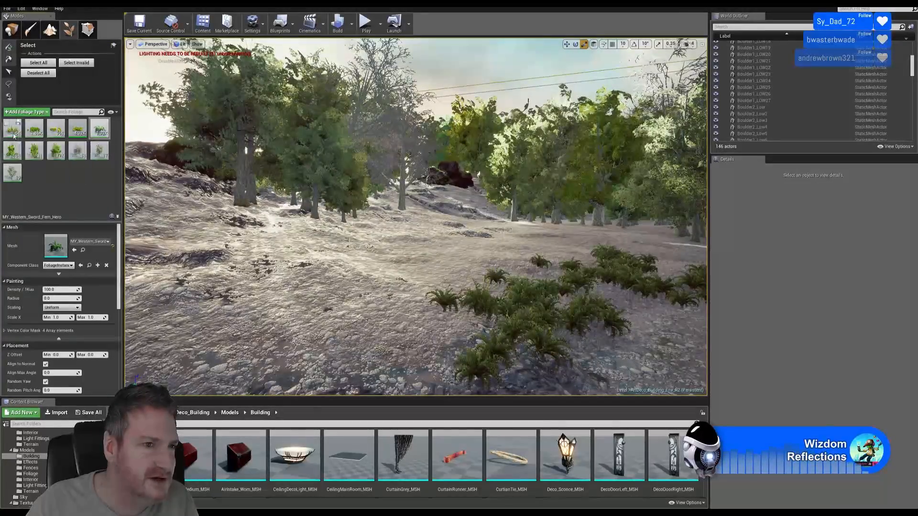
# Set up foliage painting with the MY_Thick_Grass_Cluster type for the bare ground beside the ferns.
pyautogui.click(82, 135)
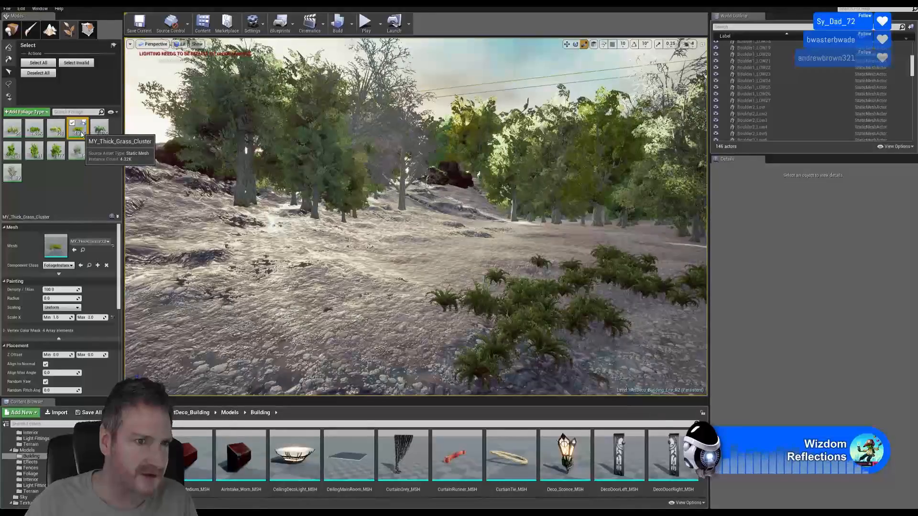
pyautogui.click(8, 47)
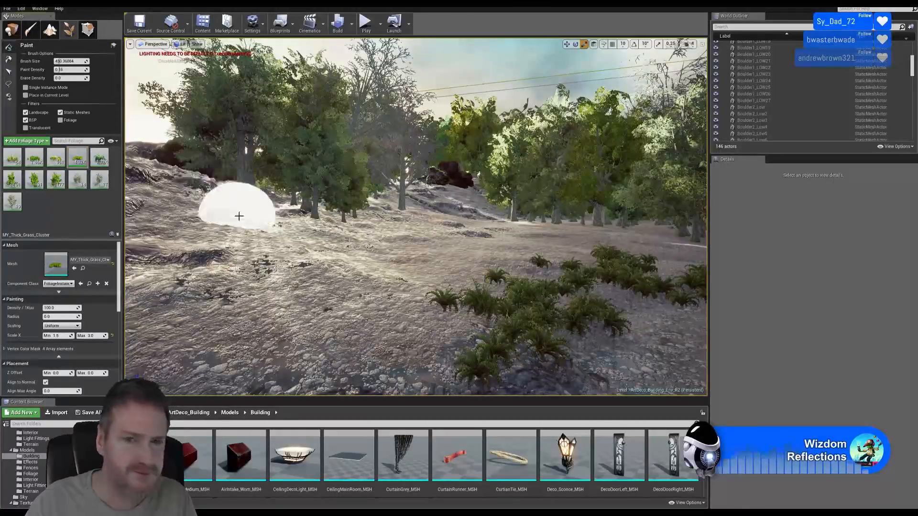
pyautogui.moveTo(406, 316)
pyautogui.mouseDown(button='right')
pyautogui.moveTo(292, 314)
pyautogui.moveTo(385, 293)
pyautogui.mouseUp(button='right')
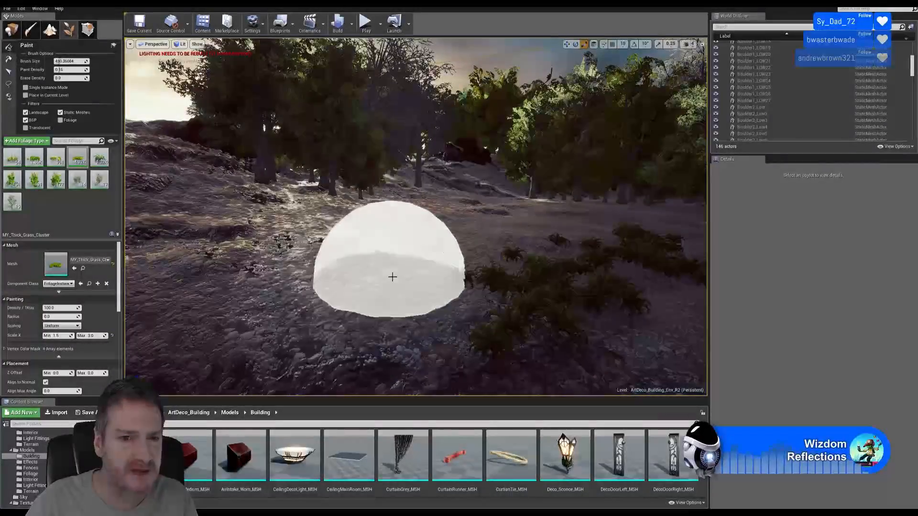
pyautogui.click(363, 277)
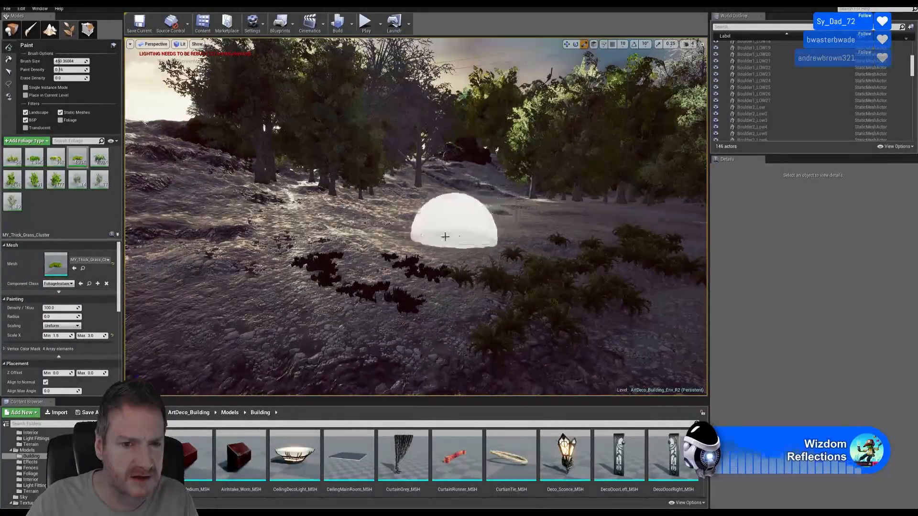
pyautogui.click(21, 9)
pyautogui.click(32, 23)
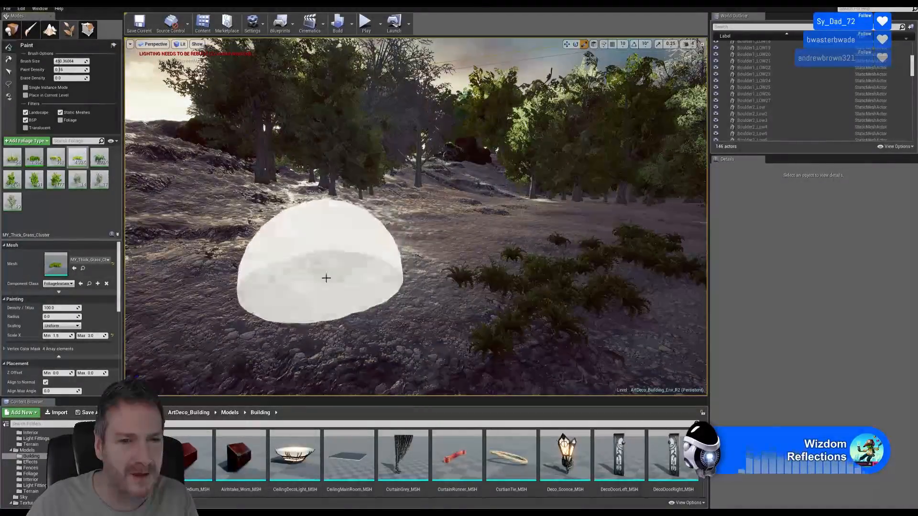
# Paint a broad patch of thick grass clusters over the bare ground behind the ferns.
pyautogui.moveTo(444, 230)
pyautogui.mouseDown()
pyautogui.moveTo(420, 218)
pyautogui.moveTo(335, 210)
pyautogui.moveTo(260, 215)
pyautogui.moveTo(461, 232)
pyautogui.mouseUp()
pyautogui.moveTo(462, 232)
pyautogui.mouseDown(button='right')
pyautogui.moveTo(442, 261)
pyautogui.moveTo(497, 256)
pyautogui.moveTo(459, 254)
pyautogui.moveTo(559, 234)
pyautogui.moveTo(521, 236)
pyautogui.moveTo(535, 275)
pyautogui.moveTo(519, 244)
pyautogui.moveTo(544, 243)
pyautogui.moveTo(530, 251)
pyautogui.moveTo(516, 235)
pyautogui.mouseUp(button='right')
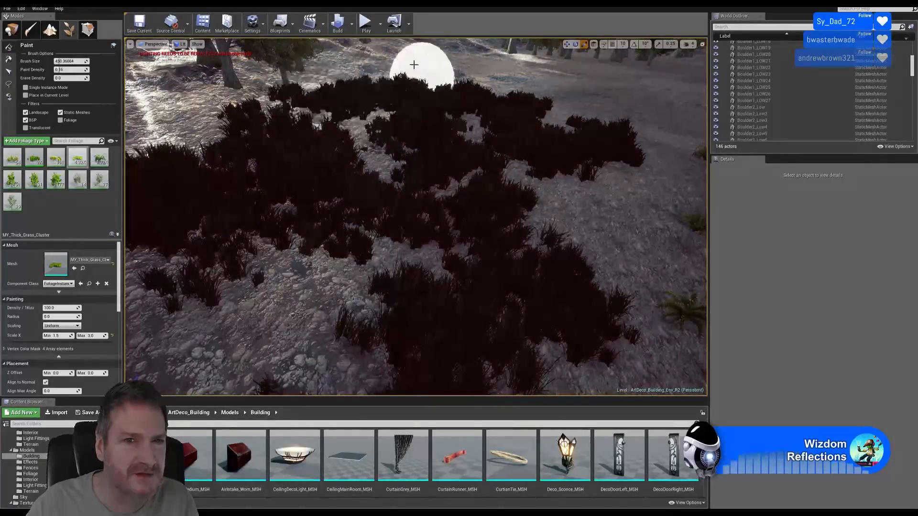
pyautogui.moveTo(413, 64); pyautogui.dragTo(336, 80)
pyautogui.moveTo(497, 72)
pyautogui.mouseDown()
pyautogui.moveTo(563, 205)
pyautogui.moveTo(473, 180)
pyautogui.mouseUp()
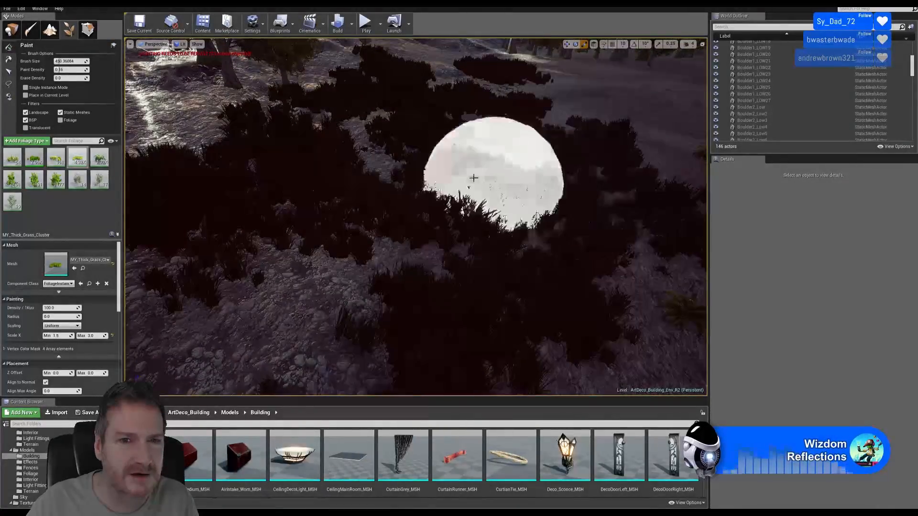
pyautogui.moveTo(473, 180)
pyautogui.mouseDown(button='right')
pyautogui.moveTo(411, 119)
pyautogui.moveTo(459, 203)
pyautogui.moveTo(348, 140)
pyautogui.mouseUp(button='right')
pyautogui.press('s')
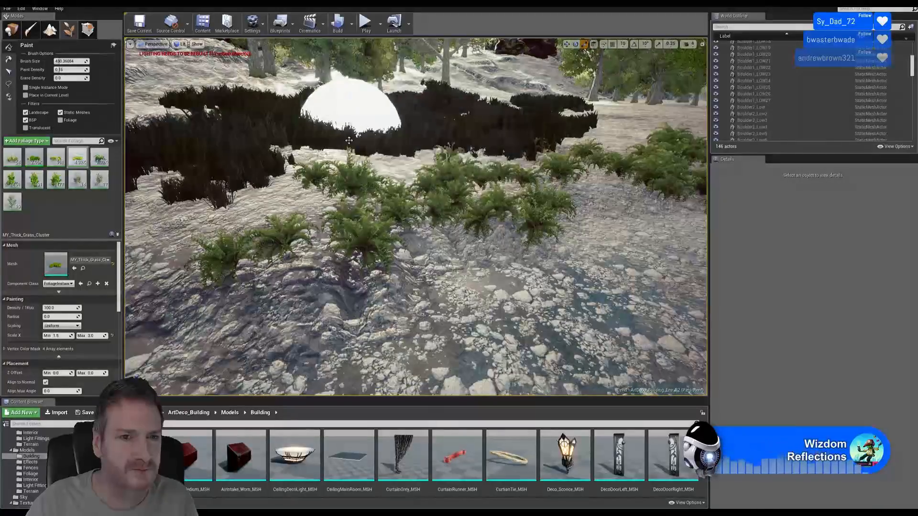
# Extend the thick grass along the back edge of the fern bed and towards the tree line.
pyautogui.moveTo(324, 173); pyautogui.dragTo(472, 143, button='right')
pyautogui.moveTo(471, 144); pyautogui.dragTo(461, 143)
pyautogui.moveTo(461, 142)
pyautogui.mouseDown(button='right')
pyautogui.moveTo(451, 148)
pyautogui.moveTo(451, 138)
pyautogui.mouseUp(button='right')
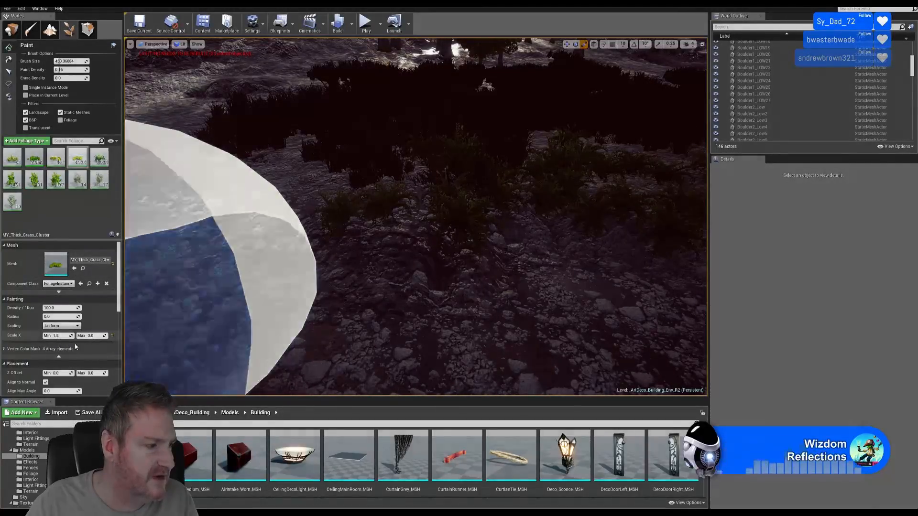
pyautogui.moveTo(485, 84); pyautogui.dragTo(554, 57, button='right')
pyautogui.moveTo(383, 256)
pyautogui.mouseDown(button='right')
pyautogui.moveTo(421, 237)
pyautogui.moveTo(454, 254)
pyautogui.mouseUp(button='right')
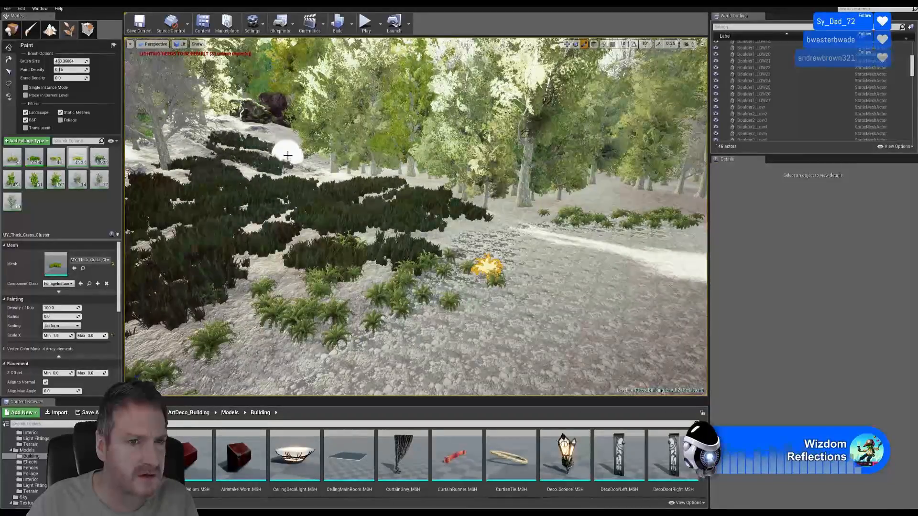
pyautogui.moveTo(326, 183)
pyautogui.mouseDown(button='right')
pyautogui.moveTo(280, 184)
pyautogui.moveTo(282, 195)
pyautogui.moveTo(225, 211)
pyautogui.mouseUp(button='right')
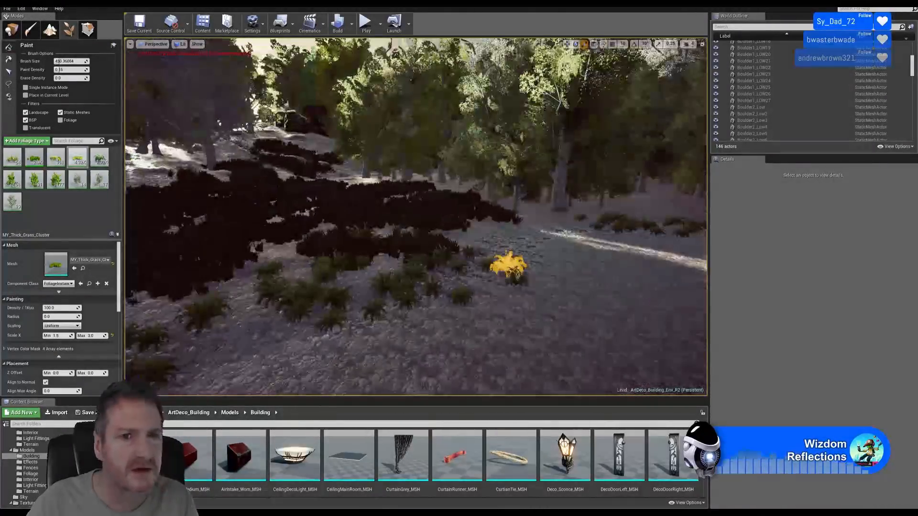
# Paint thick grass up the slope between the trees in the direction of the boulders.
pyautogui.press('e')
pyautogui.moveTo(416, 216); pyautogui.dragTo(273, 216, button='right')
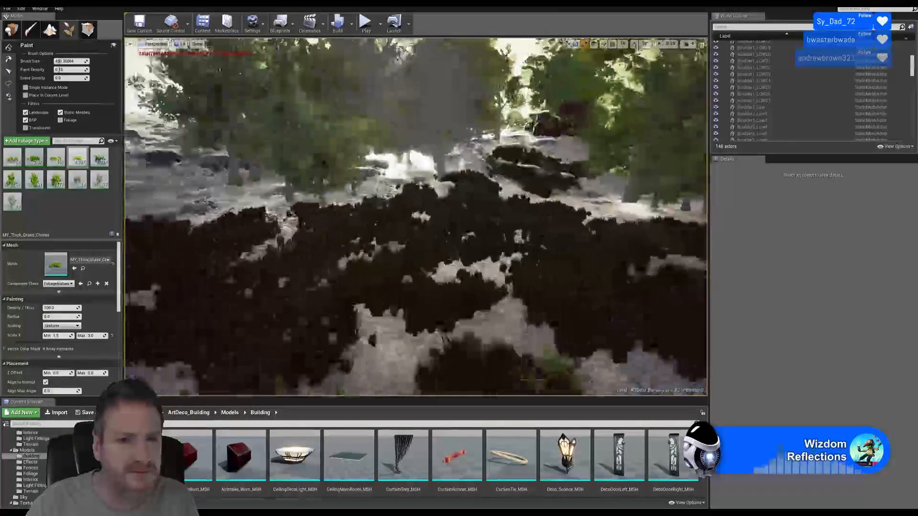
pyautogui.moveTo(416, 216); pyautogui.dragTo(452, 217, button='right')
pyautogui.press('w')
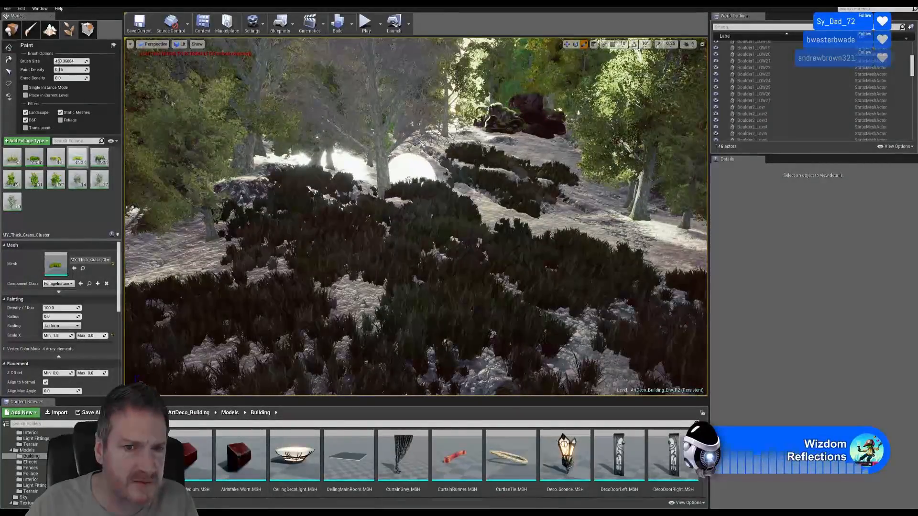
pyautogui.moveTo(475, 238)
pyautogui.mouseDown(button='right')
pyautogui.moveTo(379, 239)
pyautogui.moveTo(430, 212)
pyautogui.mouseUp(button='right')
pyautogui.press('w')
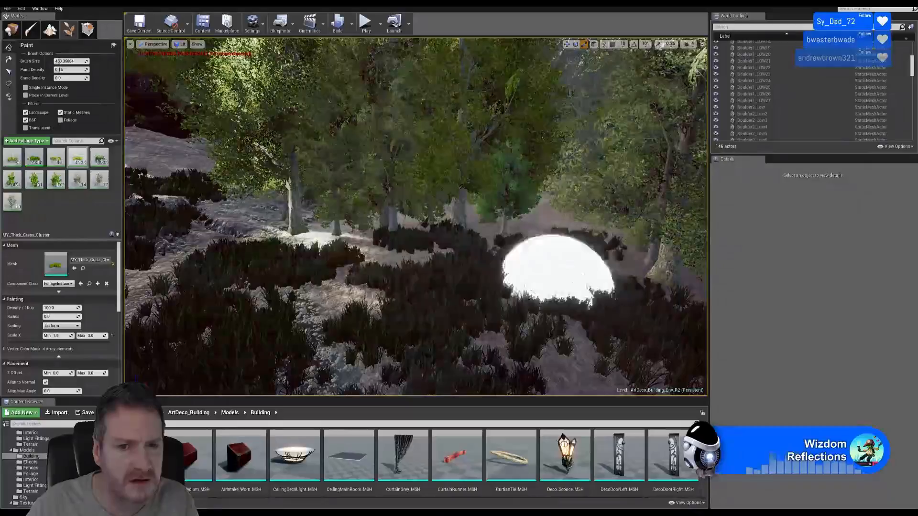
# Cover the hillside directly below the boulders with thick grass clusters.
pyautogui.moveTo(557, 270)
pyautogui.mouseDown(button='right')
pyautogui.moveTo(545, 287)
pyautogui.moveTo(557, 280)
pyautogui.mouseUp(button='right')
pyautogui.press('w')
pyautogui.moveTo(430, 321); pyautogui.dragTo(445, 320, button='right')
pyautogui.press('w')
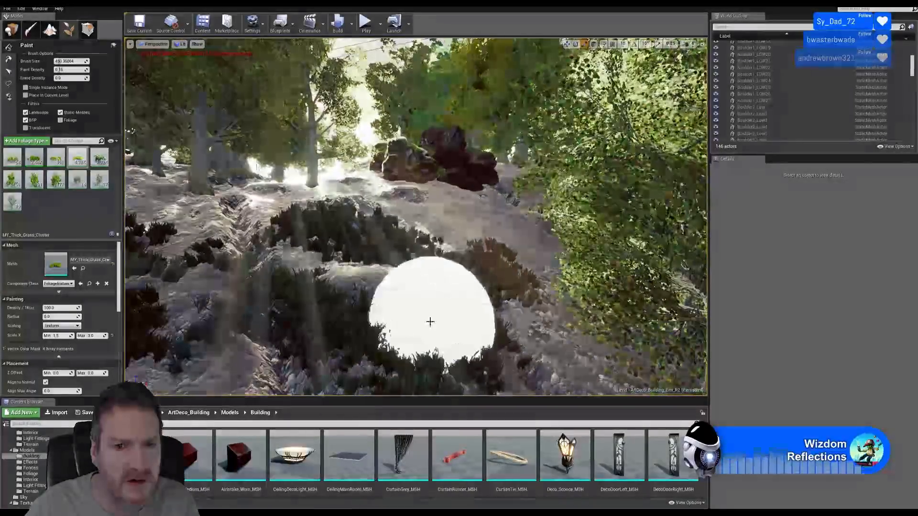
pyautogui.moveTo(441, 213)
pyautogui.mouseDown()
pyautogui.moveTo(446, 248)
pyautogui.moveTo(348, 207)
pyautogui.moveTo(253, 203)
pyautogui.mouseUp()
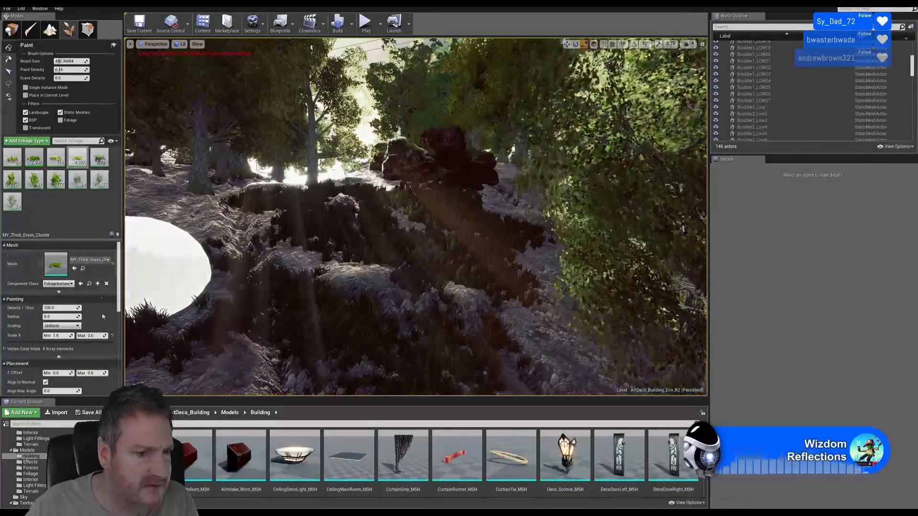
# Exclude static meshes from the paint filters and paint thick grass around the tree trunks beside the hillside gully.
pyautogui.click(62, 113)
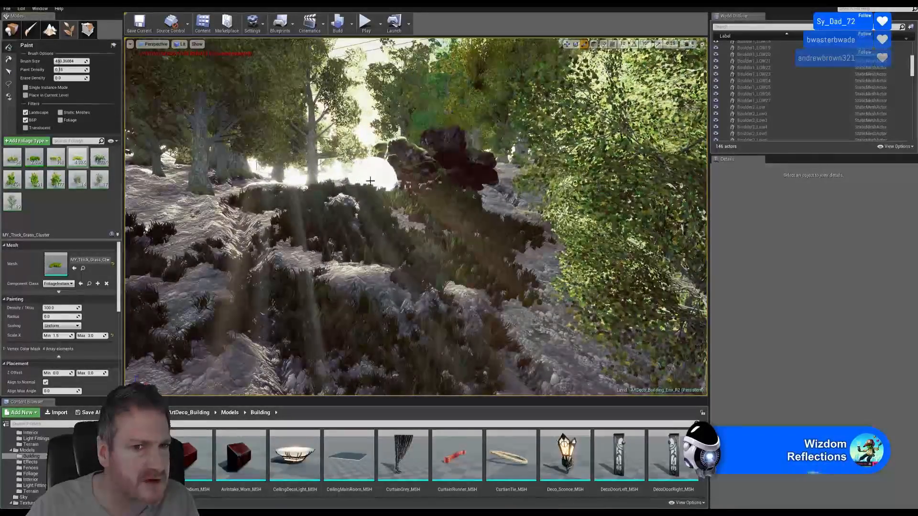
pyautogui.moveTo(380, 194); pyautogui.dragTo(326, 194, button='right')
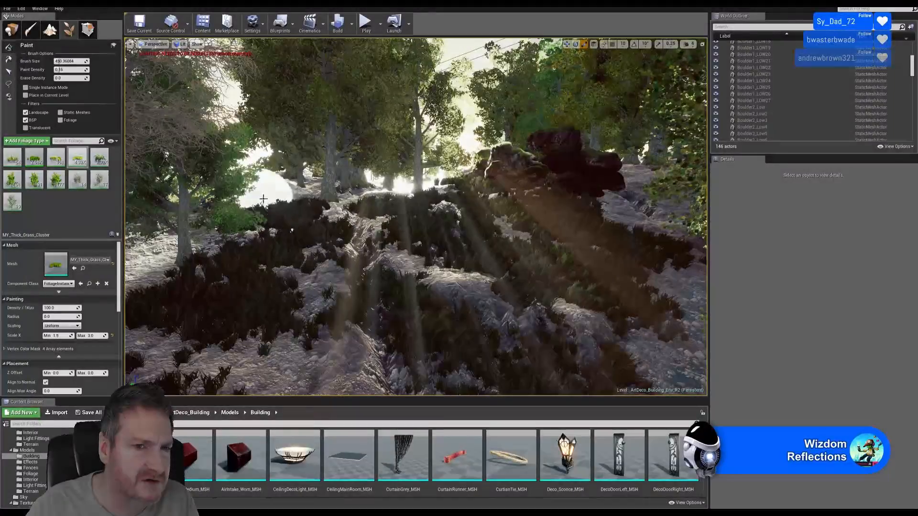
pyautogui.moveTo(264, 198); pyautogui.dragTo(199, 223, button='right')
pyautogui.click(267, 242)
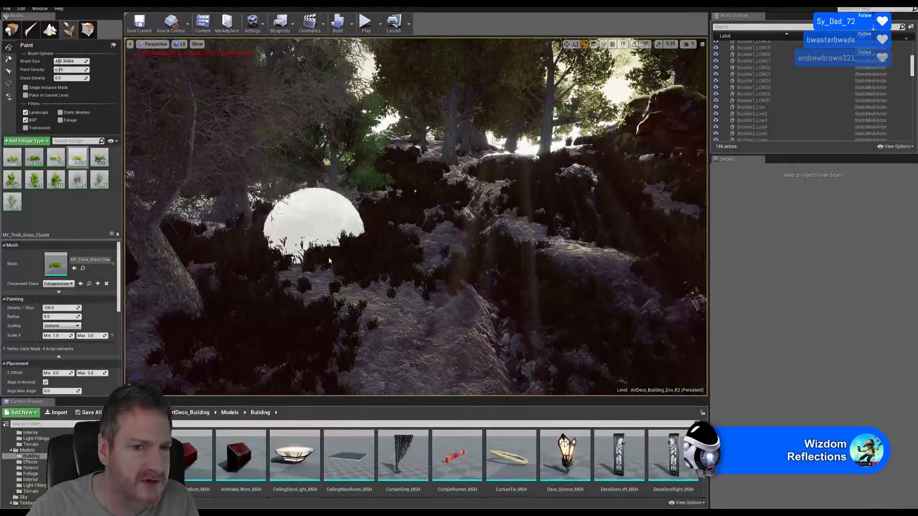
pyautogui.click(381, 326)
# Fill the bare ground along both sides of the gully with thick grass, up to the large tree.
pyautogui.moveTo(451, 256)
pyautogui.mouseDown(button='right')
pyautogui.moveTo(509, 262)
pyautogui.moveTo(550, 282)
pyautogui.moveTo(650, 303)
pyautogui.mouseUp(button='right')
pyautogui.press('w')
pyautogui.moveTo(284, 153)
pyautogui.mouseDown(button='right')
pyautogui.moveTo(201, 157)
pyautogui.moveTo(206, 152)
pyautogui.moveTo(155, 170)
pyautogui.mouseUp(button='right')
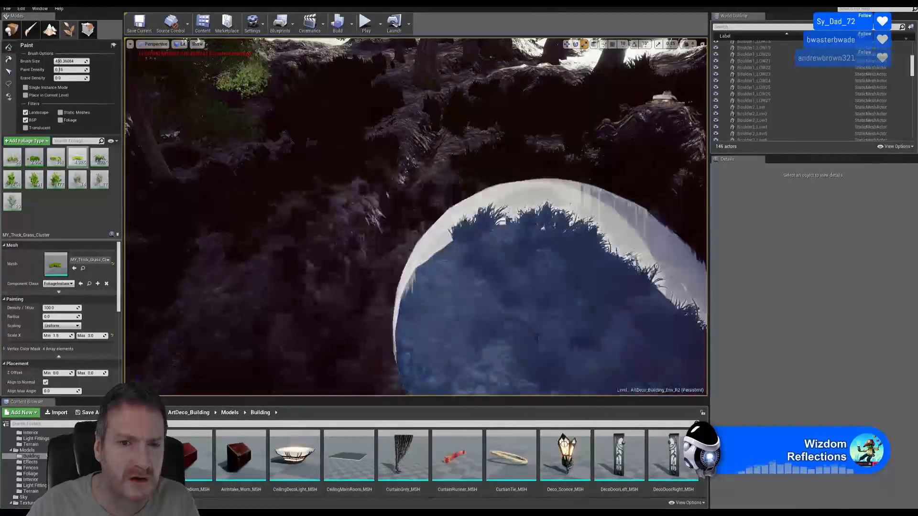
pyautogui.moveTo(563, 256); pyautogui.dragTo(563, 184, button='right')
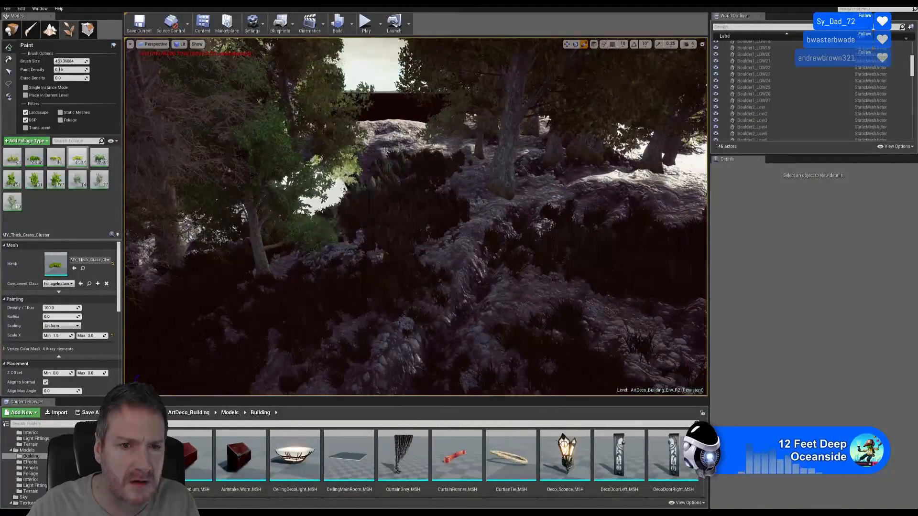
pyautogui.moveTo(373, 281)
pyautogui.mouseDown()
pyautogui.moveTo(276, 352)
pyautogui.moveTo(544, 223)
pyautogui.mouseUp()
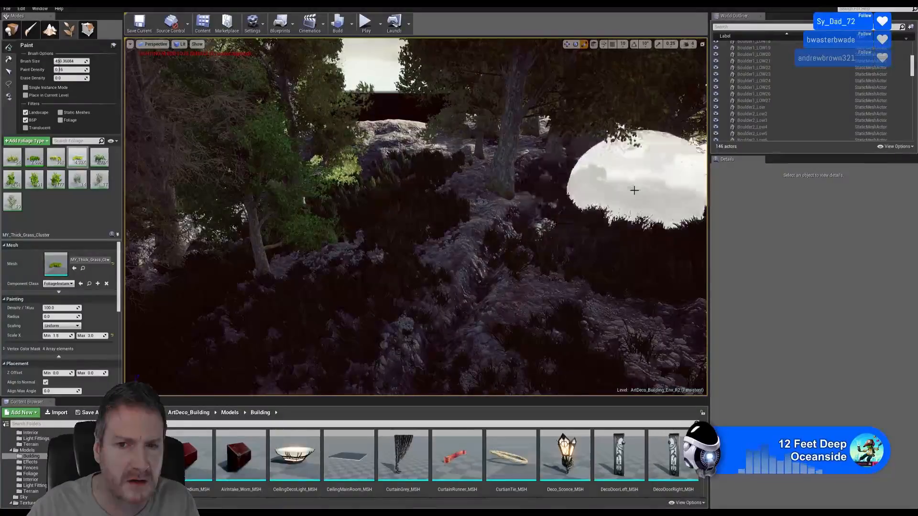
# Paint thick grass over the upper slope beneath the trees and review the coverage back down to the fern bed.
pyautogui.press('w')
pyautogui.moveTo(463, 240)
pyautogui.mouseDown(button='right')
pyautogui.moveTo(449, 252)
pyautogui.moveTo(447, 224)
pyautogui.mouseUp(button='right')
pyautogui.moveTo(491, 229)
pyautogui.mouseDown()
pyautogui.moveTo(410, 210)
pyautogui.moveTo(511, 232)
pyautogui.mouseUp()
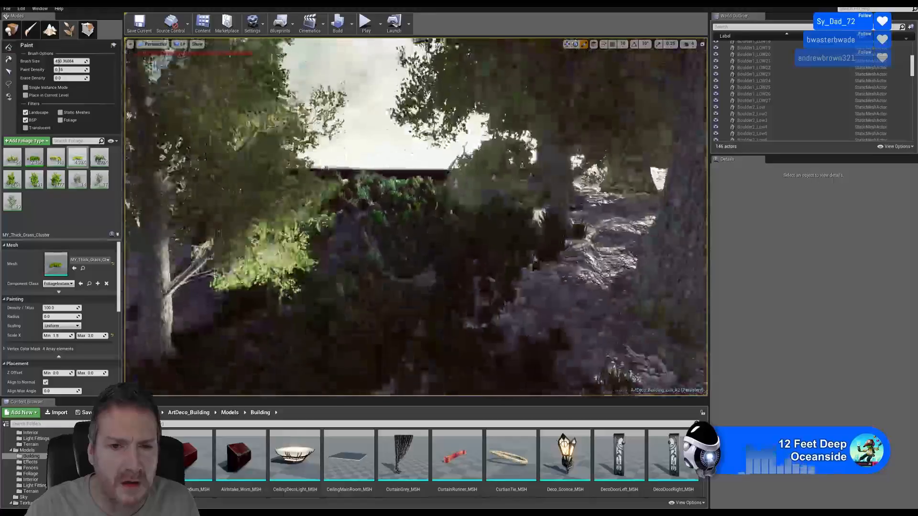
pyautogui.moveTo(444, 225)
pyautogui.mouseDown(button='right')
pyautogui.moveTo(431, 248)
pyautogui.moveTo(471, 251)
pyautogui.mouseUp(button='right')
pyautogui.moveTo(479, 260)
pyautogui.mouseDown()
pyautogui.moveTo(371, 199)
pyautogui.moveTo(492, 273)
pyautogui.mouseUp()
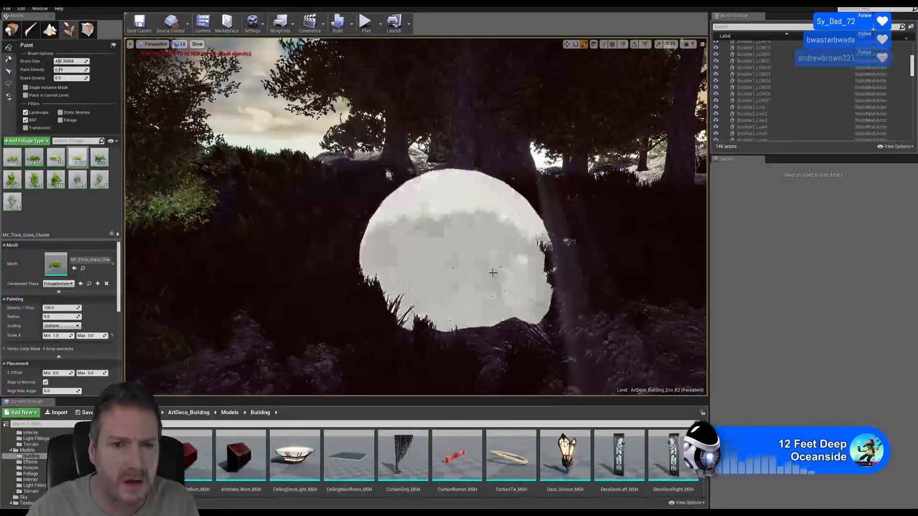
pyautogui.moveTo(411, 265); pyautogui.dragTo(597, 280, button='right')
pyautogui.moveTo(416, 217); pyautogui.dragTo(191, 220, button='right')
pyautogui.moveTo(410, 247); pyautogui.dragTo(381, 246, button='right')
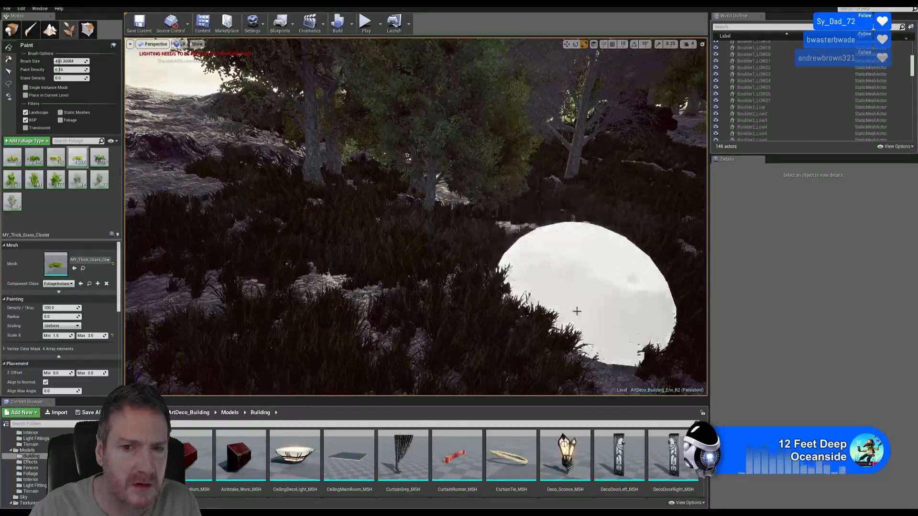
pyautogui.moveTo(455, 267); pyautogui.dragTo(454, 269, button='right')
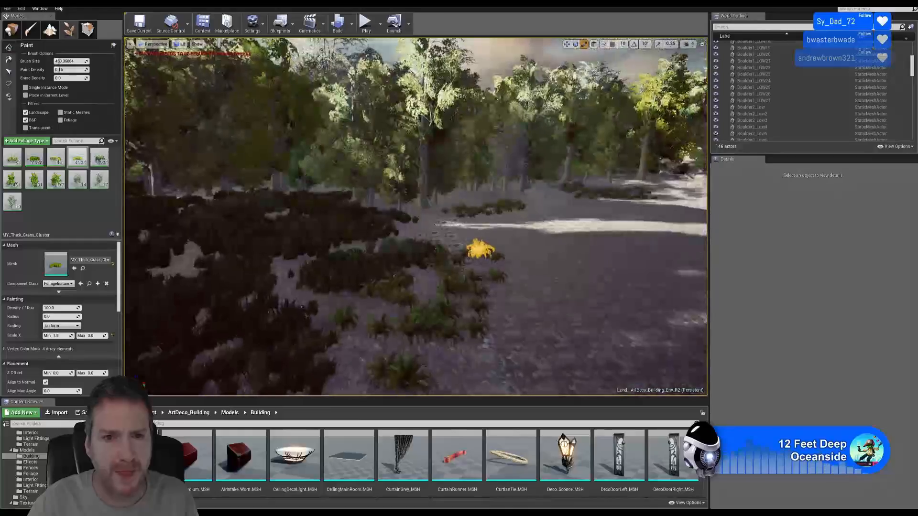
# Fill the bare patches under the trees behind the fern bed with thick grass clusters.
pyautogui.moveTo(415, 217); pyautogui.dragTo(320, 218, button='right')
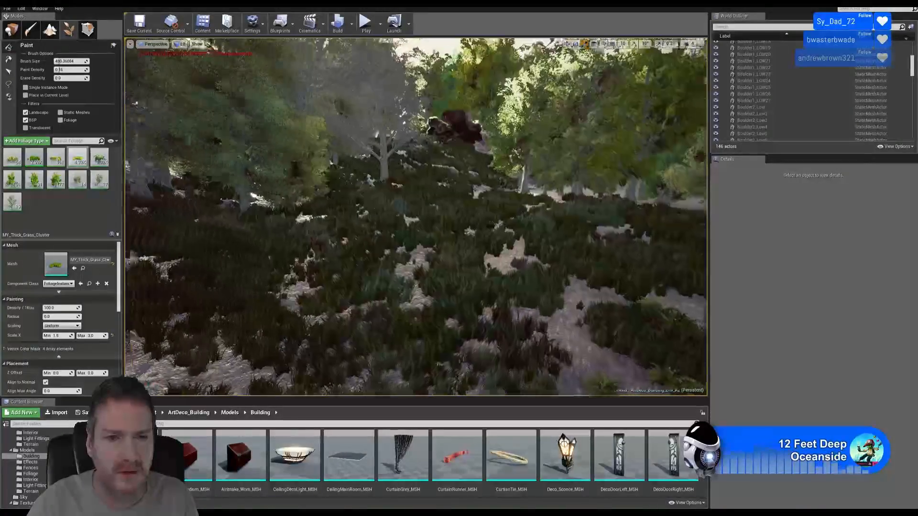
pyautogui.moveTo(416, 217); pyautogui.dragTo(447, 223, button='right')
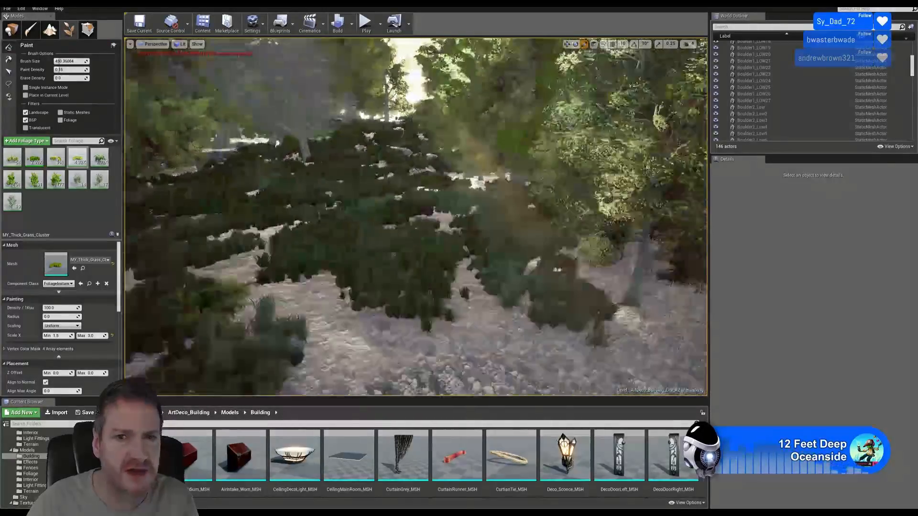
pyautogui.moveTo(416, 217); pyautogui.dragTo(397, 217, button='right')
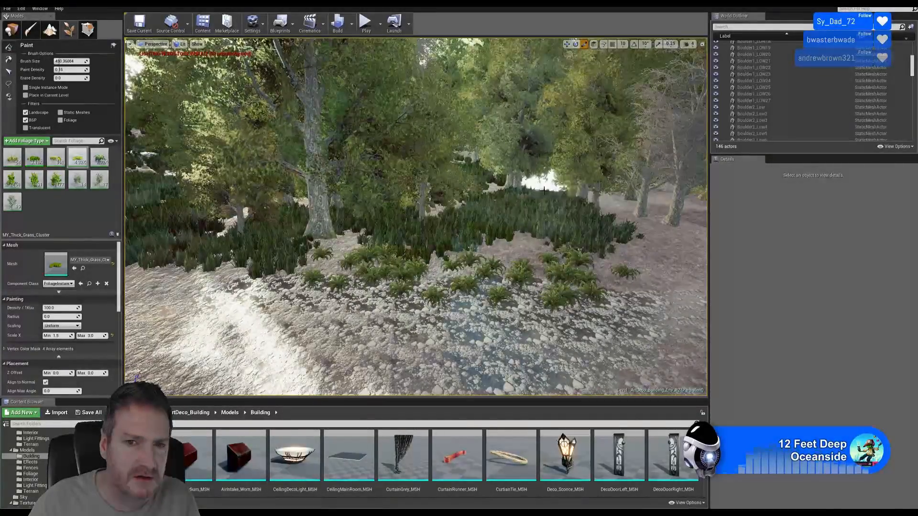
pyautogui.moveTo(416, 216)
pyautogui.mouseDown(button='right')
pyautogui.moveTo(365, 217)
pyautogui.moveTo(459, 213)
pyautogui.moveTo(444, 203)
pyautogui.moveTo(406, 219)
pyautogui.mouseUp(button='right')
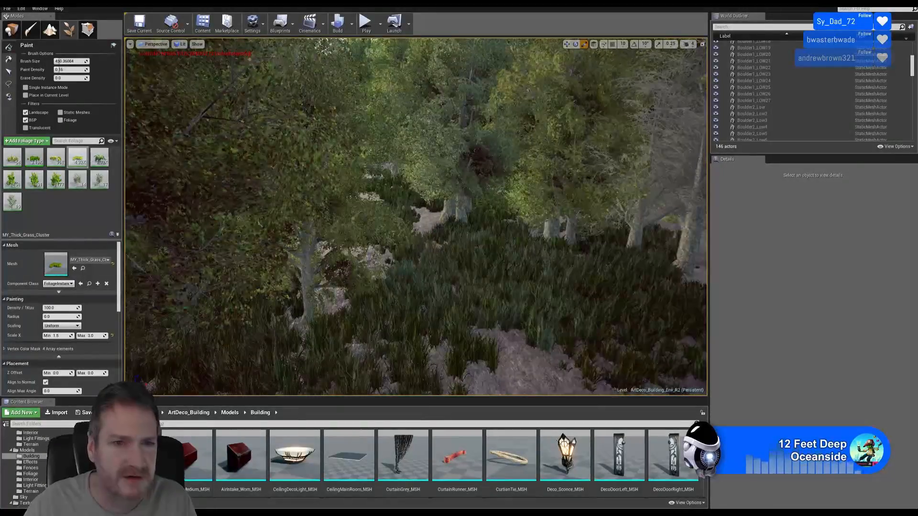
pyautogui.moveTo(416, 216)
pyautogui.mouseDown(button='right')
pyautogui.moveTo(430, 206)
pyautogui.moveTo(411, 215)
pyautogui.mouseUp(button='right')
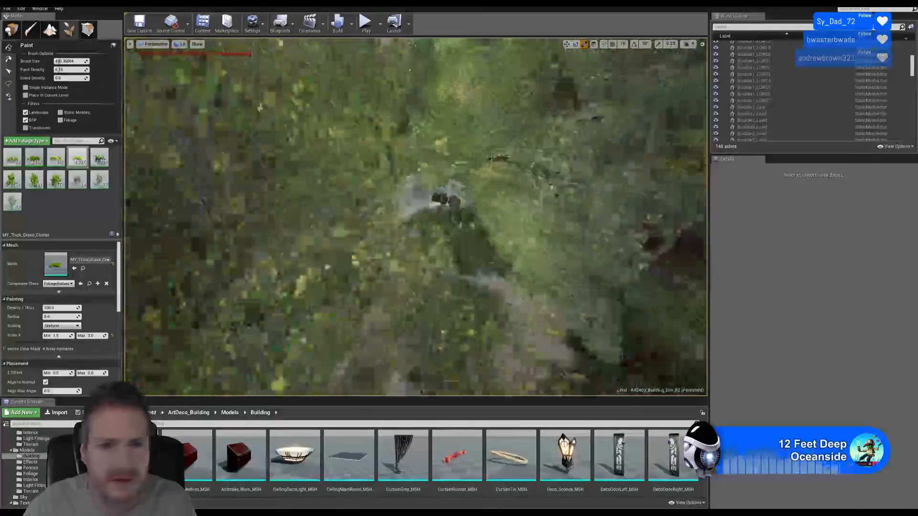
pyautogui.moveTo(361, 337); pyautogui.dragTo(538, 290)
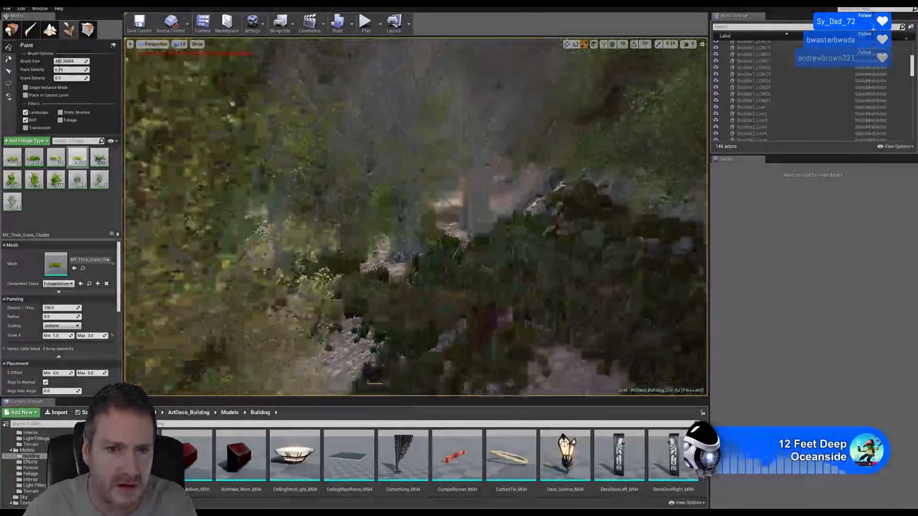
pyautogui.moveTo(416, 217)
pyautogui.mouseDown(button='right')
pyautogui.moveTo(432, 254)
pyautogui.moveTo(404, 249)
pyautogui.mouseUp(button='right')
pyautogui.moveTo(365, 332); pyautogui.dragTo(409, 219)
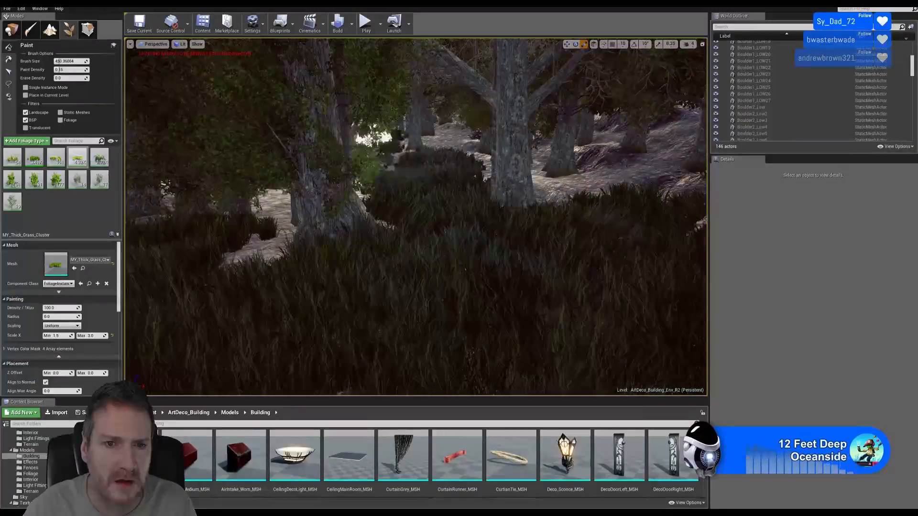
# Extend the thick grass past the large tree trunks and across the shaded bare slope behind them.
pyautogui.moveTo(367, 141)
pyautogui.mouseDown()
pyautogui.moveTo(437, 159)
pyautogui.moveTo(443, 130)
pyautogui.moveTo(541, 188)
pyautogui.mouseUp()
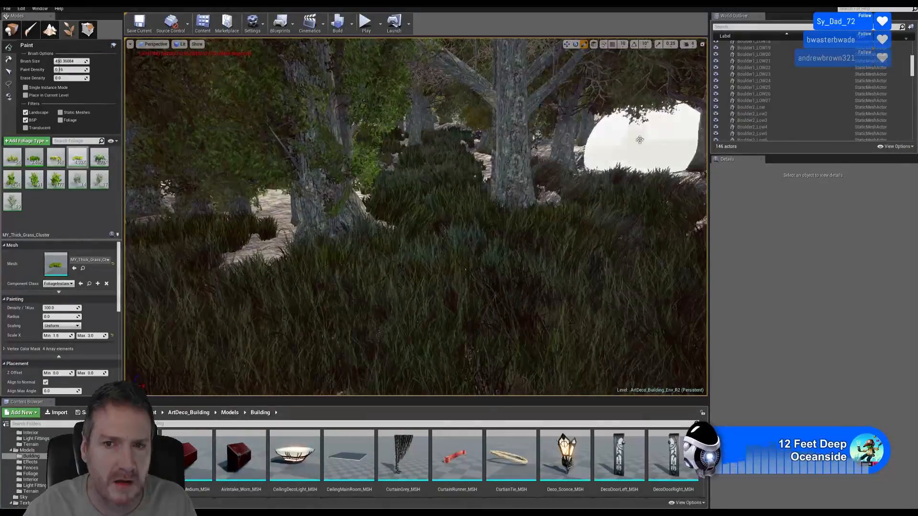
pyautogui.moveTo(639, 139); pyautogui.dragTo(537, 192)
pyautogui.press('w')
pyautogui.moveTo(537, 193)
pyautogui.mouseDown(button='right')
pyautogui.moveTo(502, 195)
pyautogui.moveTo(564, 194)
pyautogui.moveTo(507, 191)
pyautogui.mouseUp(button='right')
pyautogui.moveTo(502, 249)
pyautogui.mouseDown()
pyautogui.moveTo(443, 197)
pyautogui.moveTo(549, 179)
pyautogui.moveTo(383, 312)
pyautogui.moveTo(538, 208)
pyautogui.mouseUp()
pyautogui.moveTo(538, 208)
pyautogui.mouseDown(button='right')
pyautogui.moveTo(669, 203)
pyautogui.moveTo(521, 206)
pyautogui.moveTo(548, 229)
pyautogui.moveTo(521, 209)
pyautogui.moveTo(660, 224)
pyautogui.moveTo(622, 268)
pyautogui.moveTo(597, 258)
pyautogui.moveTo(588, 277)
pyautogui.mouseUp(button='right')
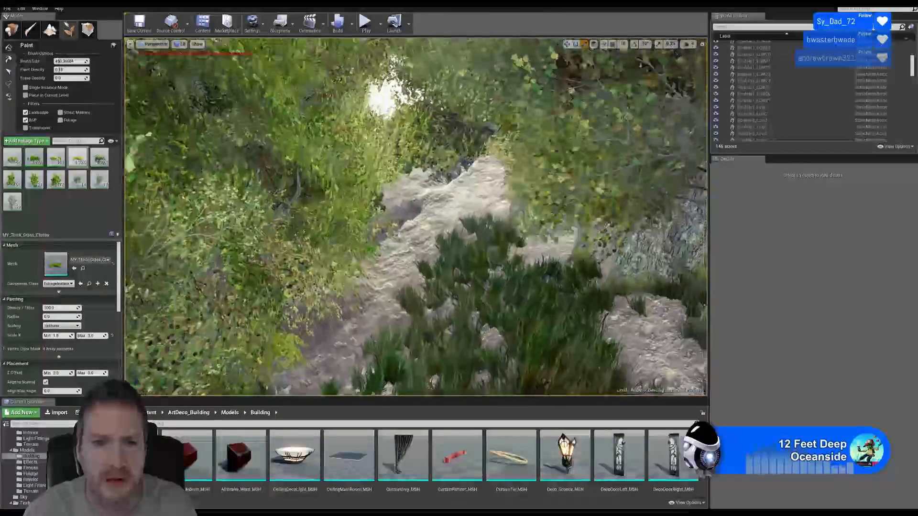
# Paint thick grass along the rocky bank where the trees meet the bare gully.
pyautogui.moveTo(377, 205); pyautogui.dragTo(416, 187, button='right')
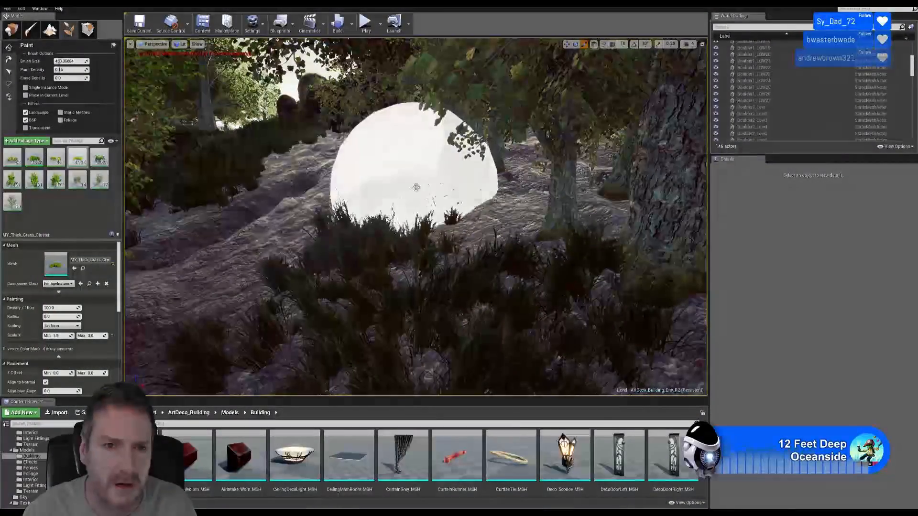
pyautogui.moveTo(416, 187)
pyautogui.mouseDown()
pyautogui.moveTo(373, 223)
pyautogui.moveTo(373, 285)
pyautogui.moveTo(440, 232)
pyautogui.mouseUp()
pyautogui.moveTo(441, 232)
pyautogui.mouseDown(button='right')
pyautogui.moveTo(536, 222)
pyautogui.moveTo(506, 229)
pyautogui.moveTo(541, 243)
pyautogui.moveTo(516, 224)
pyautogui.moveTo(473, 273)
pyautogui.mouseUp(button='right')
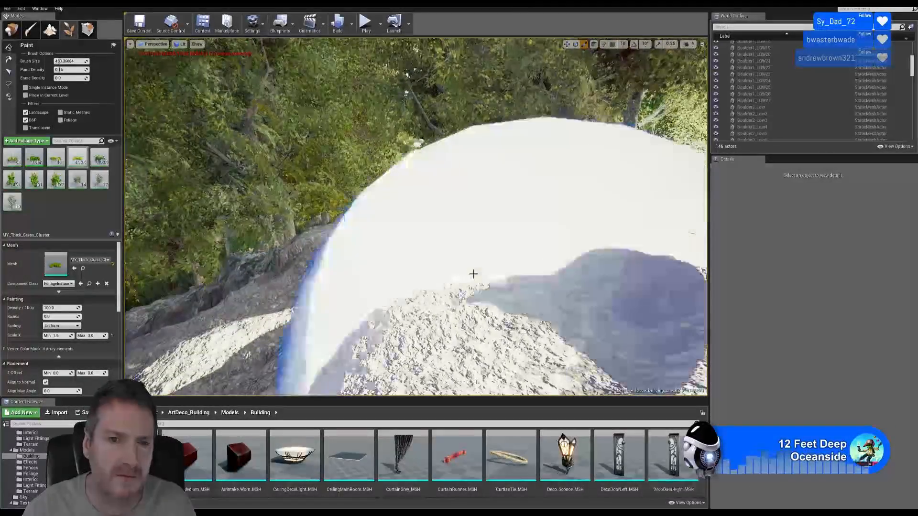
pyautogui.scroll(-5, 474, 273)
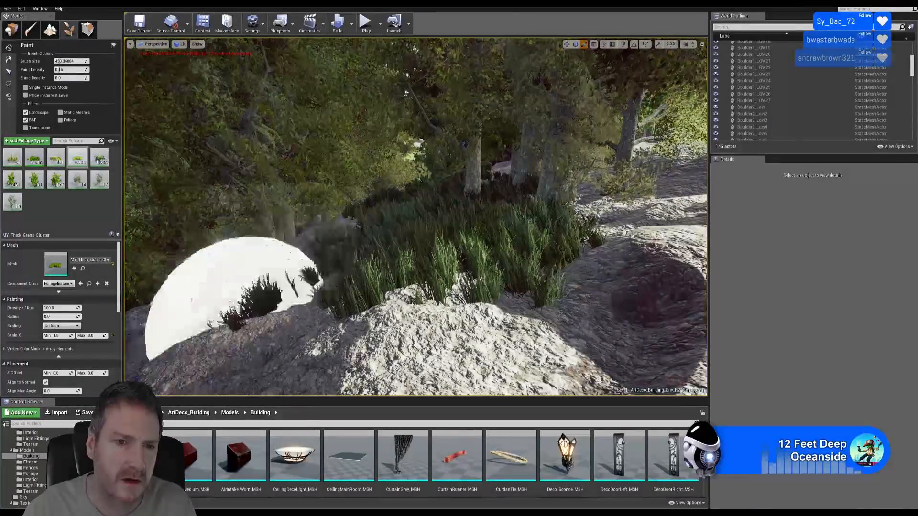
pyautogui.moveTo(234, 320); pyautogui.dragTo(181, 320, button='right')
pyautogui.moveTo(506, 292)
pyautogui.mouseDown()
pyautogui.moveTo(307, 248)
pyautogui.moveTo(191, 189)
pyautogui.moveTo(285, 252)
pyautogui.moveTo(373, 260)
pyautogui.mouseUp()
pyautogui.moveTo(373, 261)
pyautogui.mouseDown(button='right')
pyautogui.moveTo(518, 270)
pyautogui.moveTo(598, 262)
pyautogui.mouseUp(button='right')
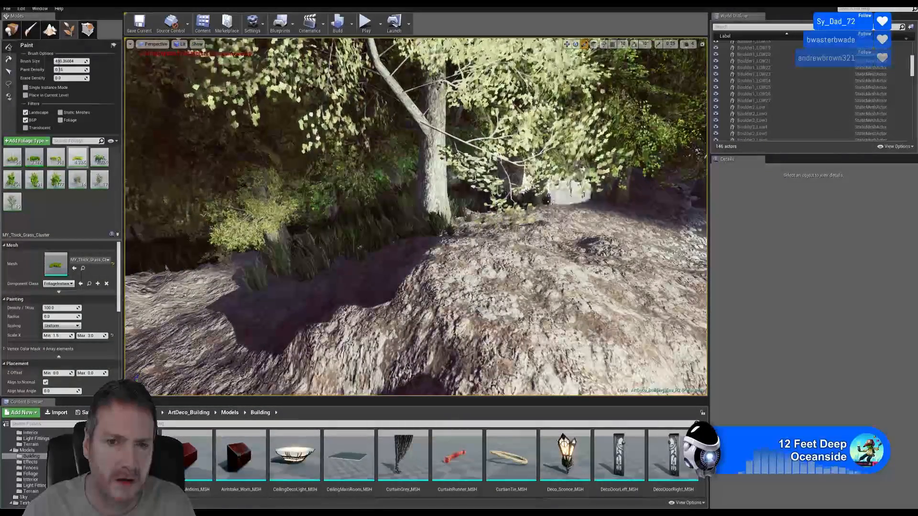
# Paint thick grass along the tree line bordering the bare clearing, from the mossy boulders to the leaning bare-branched tree.
pyautogui.moveTo(514, 232); pyautogui.dragTo(405, 233, button='right')
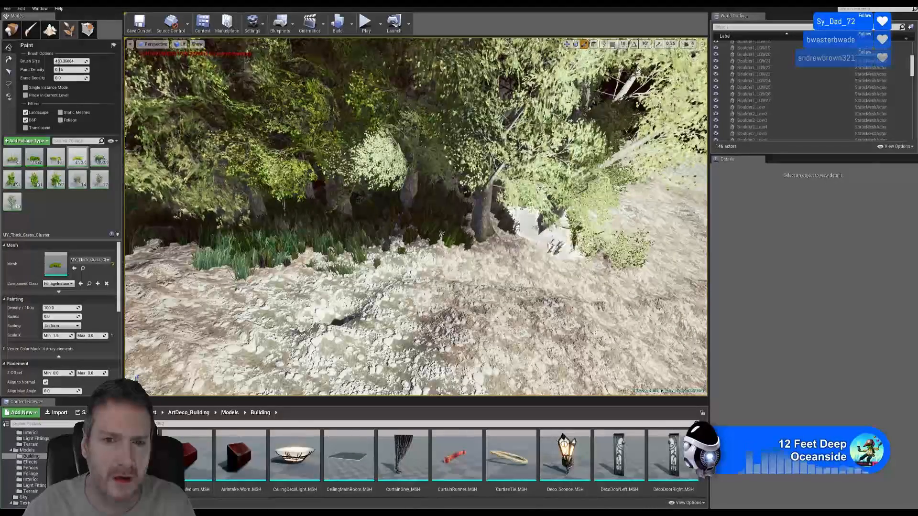
pyautogui.moveTo(469, 253)
pyautogui.mouseDown(button='right')
pyautogui.moveTo(445, 254)
pyautogui.moveTo(478, 258)
pyautogui.mouseUp(button='right')
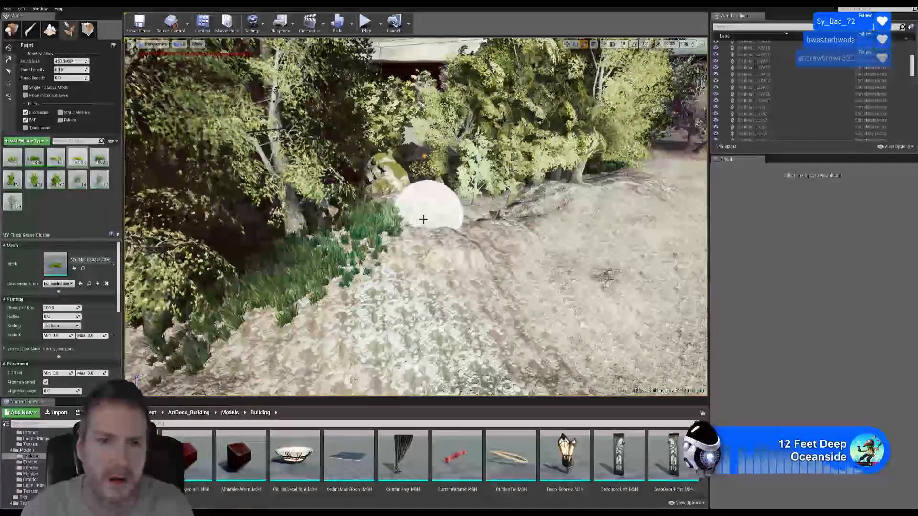
pyautogui.moveTo(462, 203); pyautogui.dragTo(526, 193)
pyautogui.moveTo(586, 177)
pyautogui.mouseDown(button='right')
pyautogui.moveTo(572, 178)
pyautogui.moveTo(603, 187)
pyautogui.mouseUp(button='right')
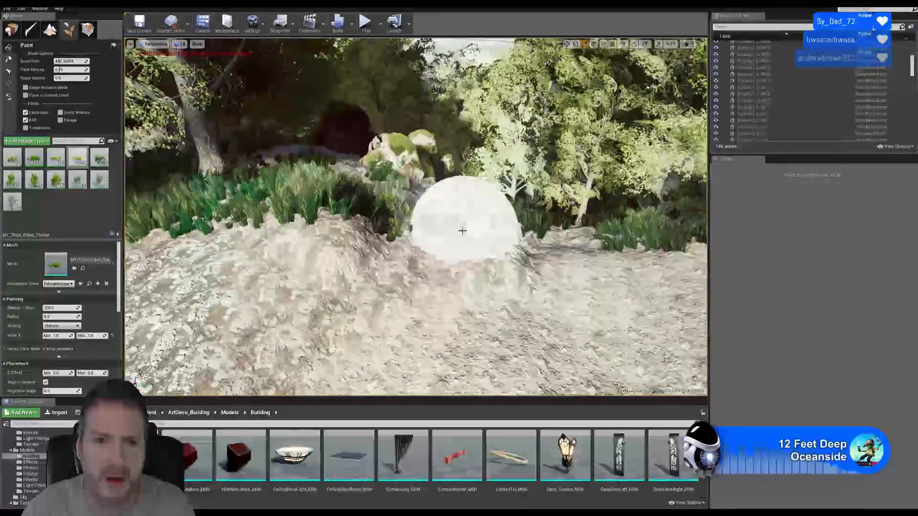
pyautogui.moveTo(333, 178); pyautogui.dragTo(259, 152)
pyautogui.moveTo(260, 152)
pyautogui.mouseDown(button='right')
pyautogui.moveTo(287, 141)
pyautogui.moveTo(254, 142)
pyautogui.moveTo(282, 142)
pyautogui.mouseUp(button='right')
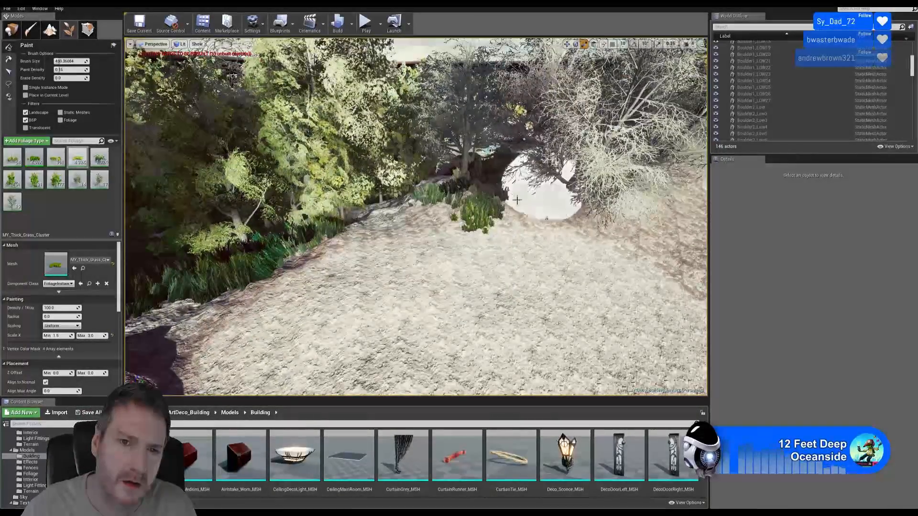
pyautogui.moveTo(508, 193)
pyautogui.mouseDown(button='right')
pyautogui.moveTo(478, 193)
pyautogui.moveTo(516, 194)
pyautogui.moveTo(468, 201)
pyautogui.mouseUp(button='right')
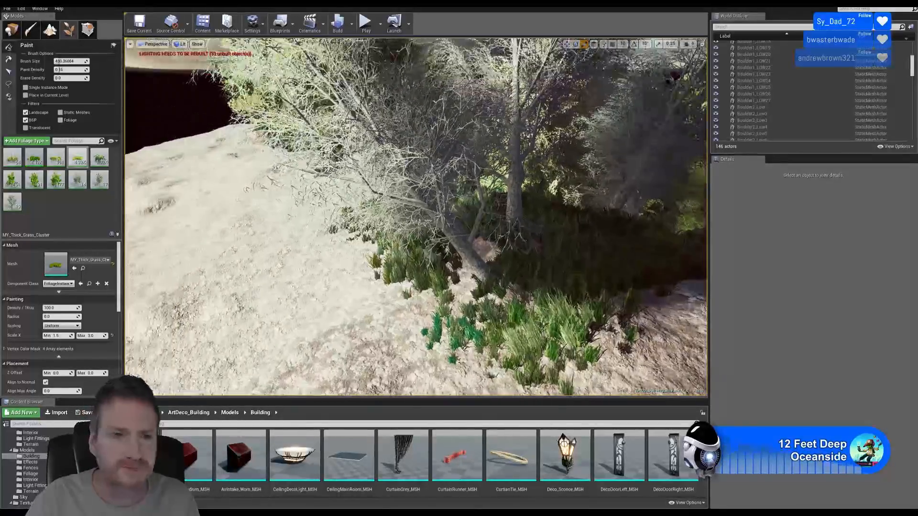
# Paint thick grass behind the fern clump beside the sunlit path, around the bases of the tree trunks.
pyautogui.moveTo(452, 334)
pyautogui.mouseDown(button='right')
pyautogui.moveTo(581, 328)
pyautogui.moveTo(550, 325)
pyautogui.mouseUp(button='right')
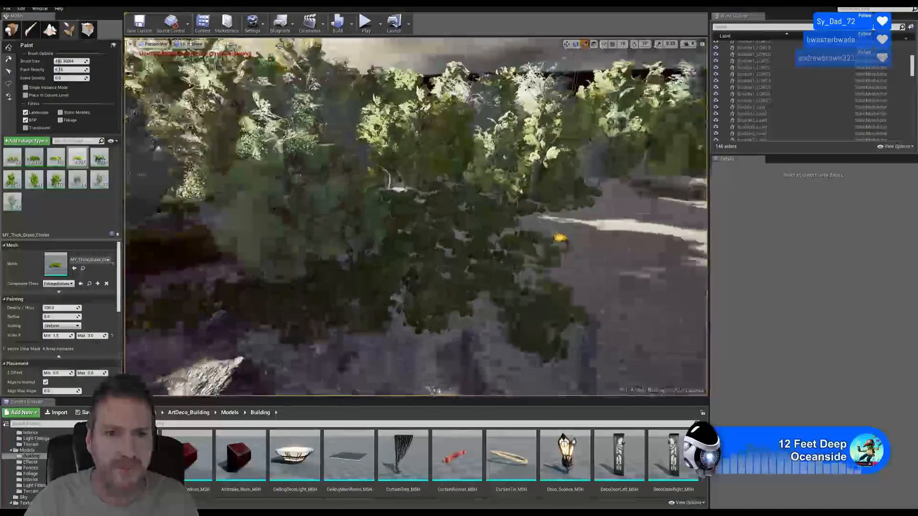
pyautogui.moveTo(452, 325); pyautogui.dragTo(334, 348, button='right')
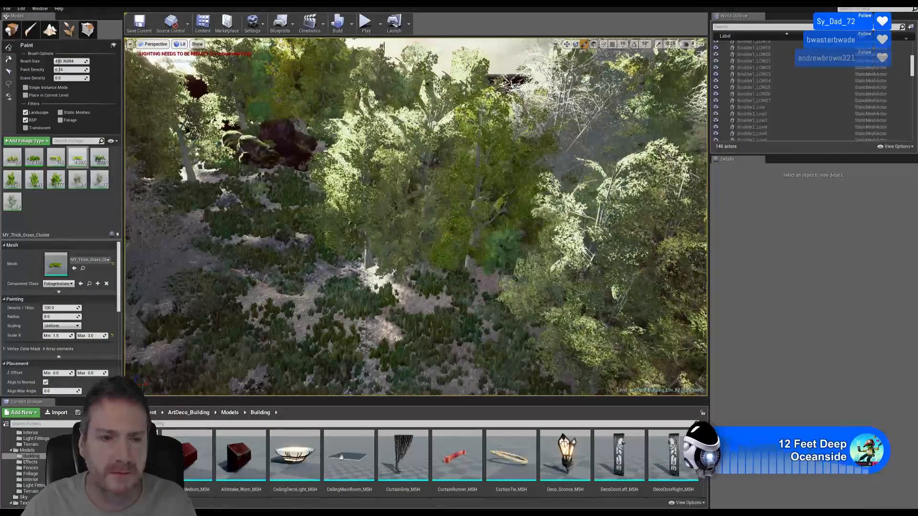
pyautogui.moveTo(308, 304)
pyautogui.mouseDown(button='right')
pyautogui.moveTo(311, 364)
pyautogui.moveTo(313, 342)
pyautogui.moveTo(349, 377)
pyautogui.moveTo(406, 250)
pyautogui.mouseUp(button='right')
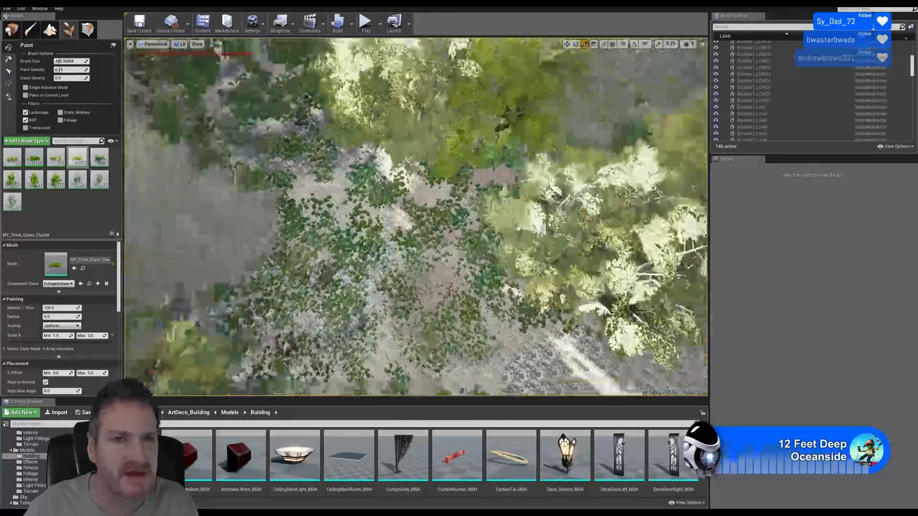
pyautogui.moveTo(406, 249); pyautogui.dragTo(373, 239, button='right')
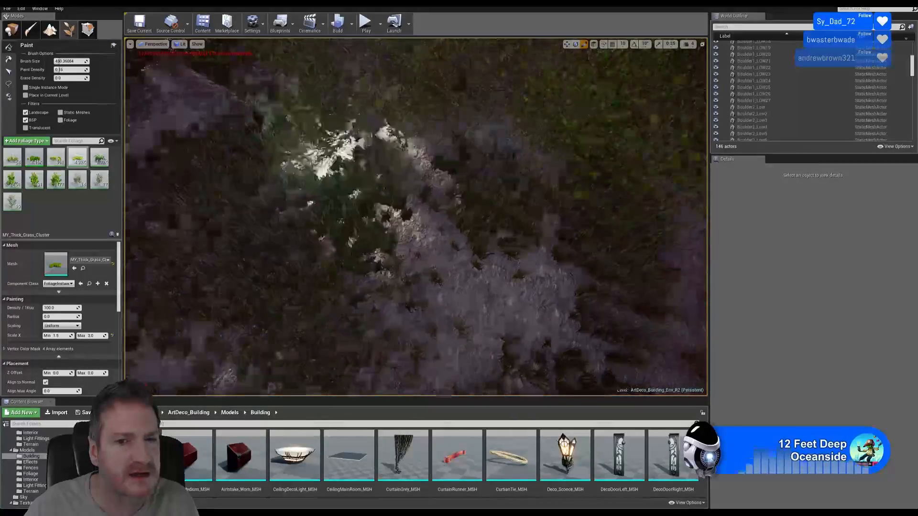
pyautogui.moveTo(416, 216); pyautogui.dragTo(397, 208, button='right')
pyautogui.moveTo(340, 170); pyautogui.dragTo(330, 165, button='right')
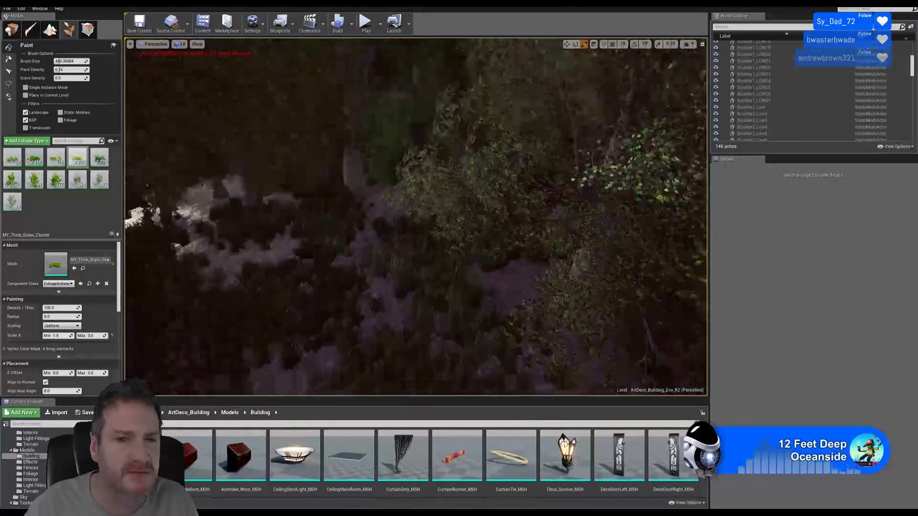
pyautogui.moveTo(416, 216)
pyautogui.mouseDown(button='right')
pyautogui.moveTo(459, 211)
pyautogui.moveTo(411, 210)
pyautogui.moveTo(412, 230)
pyautogui.mouseUp(button='right')
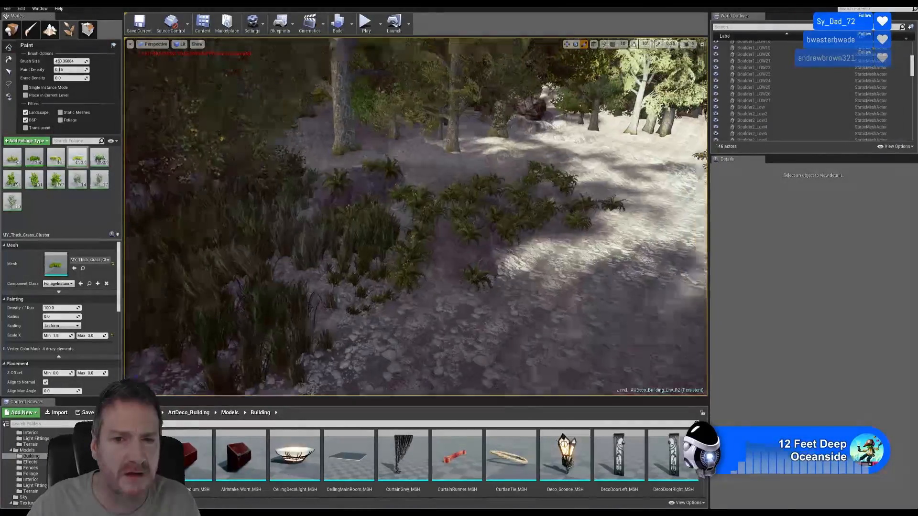
pyautogui.moveTo(475, 206); pyautogui.dragTo(343, 229)
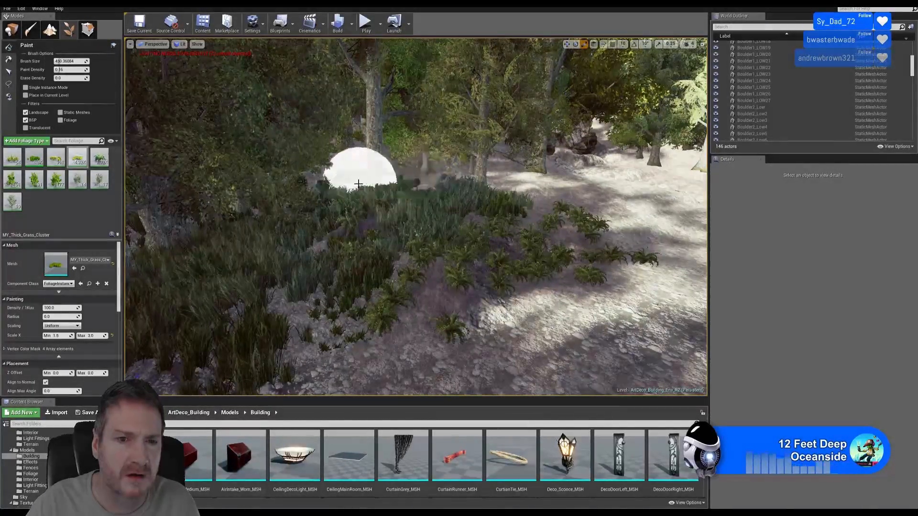
pyautogui.moveTo(518, 184); pyautogui.dragTo(466, 179)
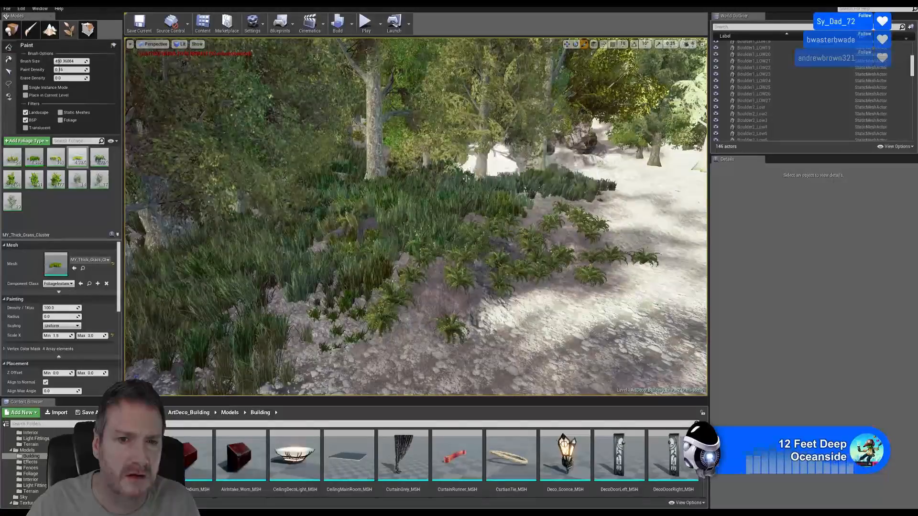
# Spread thick grass from the ferns toward the boulders, filling the ground between the trees.
pyautogui.moveTo(466, 178)
pyautogui.mouseDown(button='right')
pyautogui.moveTo(593, 187)
pyautogui.moveTo(583, 184)
pyautogui.mouseUp(button='right')
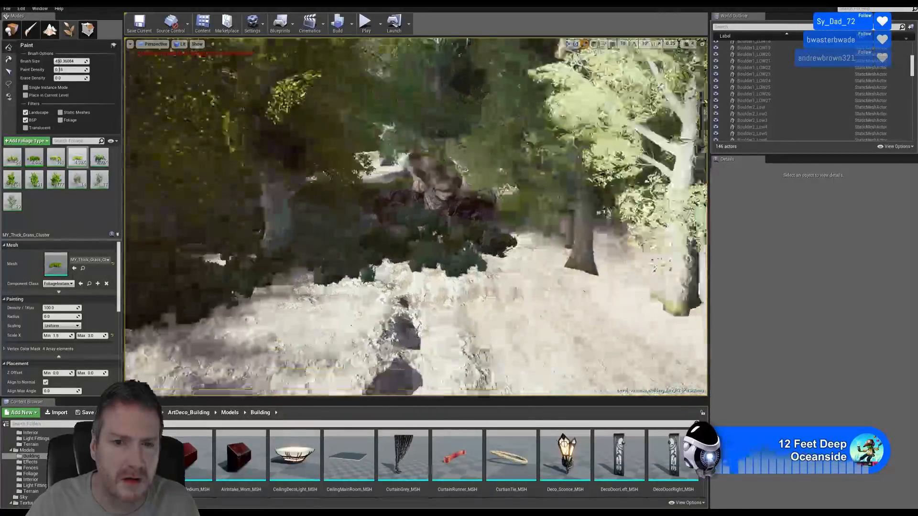
pyautogui.press('w')
pyautogui.moveTo(382, 301)
pyautogui.mouseDown(button='right')
pyautogui.moveTo(390, 244)
pyautogui.moveTo(420, 255)
pyautogui.moveTo(469, 246)
pyautogui.mouseUp(button='right')
pyautogui.press('w')
pyautogui.moveTo(469, 247)
pyautogui.mouseDown()
pyautogui.moveTo(395, 242)
pyautogui.moveTo(578, 277)
pyautogui.moveTo(599, 225)
pyautogui.moveTo(585, 258)
pyautogui.mouseUp()
pyautogui.press('w')
pyautogui.moveTo(586, 258)
pyautogui.mouseDown(button='right')
pyautogui.moveTo(657, 265)
pyautogui.moveTo(616, 273)
pyautogui.moveTo(585, 259)
pyautogui.mouseUp(button='right')
pyautogui.moveTo(482, 229)
pyautogui.mouseDown()
pyautogui.moveTo(419, 216)
pyautogui.moveTo(612, 190)
pyautogui.mouseUp()
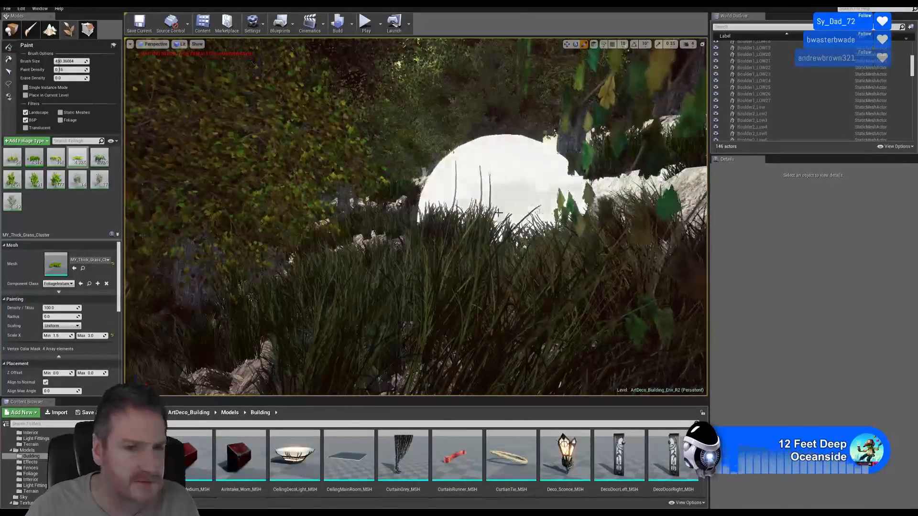
# Cover the sloping bank beside the pale rocky ground with thick grass.
pyautogui.moveTo(500, 210); pyautogui.dragTo(565, 218, button='right')
pyautogui.moveTo(377, 222); pyautogui.dragTo(394, 229, button='right')
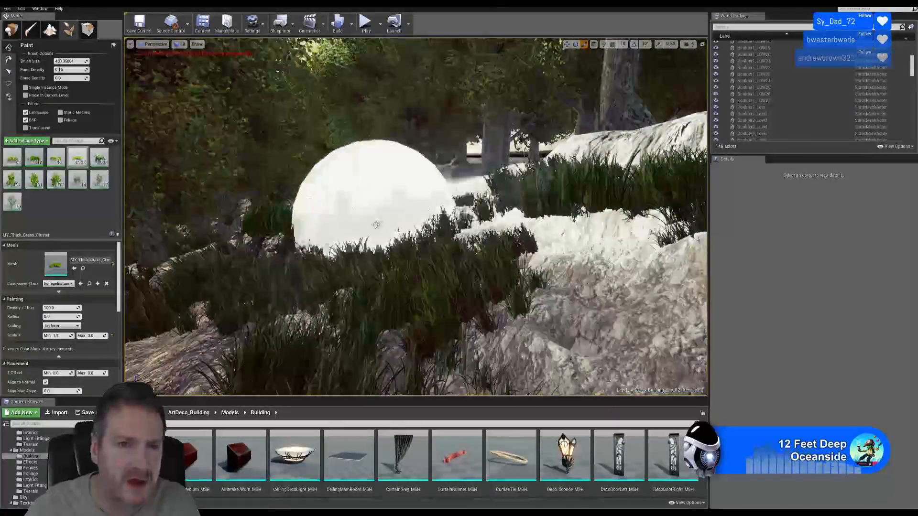
pyautogui.moveTo(377, 222); pyautogui.dragTo(378, 153)
pyautogui.moveTo(379, 153); pyautogui.dragTo(316, 155, button='right')
pyautogui.moveTo(384, 240)
pyautogui.mouseDown(button='right')
pyautogui.moveTo(363, 239)
pyautogui.moveTo(384, 241)
pyautogui.mouseUp(button='right')
pyautogui.moveTo(384, 241)
pyautogui.mouseDown()
pyautogui.moveTo(459, 168)
pyautogui.moveTo(547, 150)
pyautogui.moveTo(411, 192)
pyautogui.mouseUp()
# Paint thick grass over the bare rocky ridge at the forest edge.
pyautogui.moveTo(411, 192); pyautogui.dragTo(483, 194, button='right')
pyautogui.moveTo(348, 207)
pyautogui.mouseDown(button='right')
pyautogui.moveTo(306, 208)
pyautogui.moveTo(363, 210)
pyautogui.moveTo(348, 207)
pyautogui.mouseUp(button='right')
pyautogui.moveTo(348, 207)
pyautogui.mouseDown()
pyautogui.moveTo(426, 141)
pyautogui.moveTo(502, 127)
pyautogui.moveTo(550, 139)
pyautogui.mouseUp()
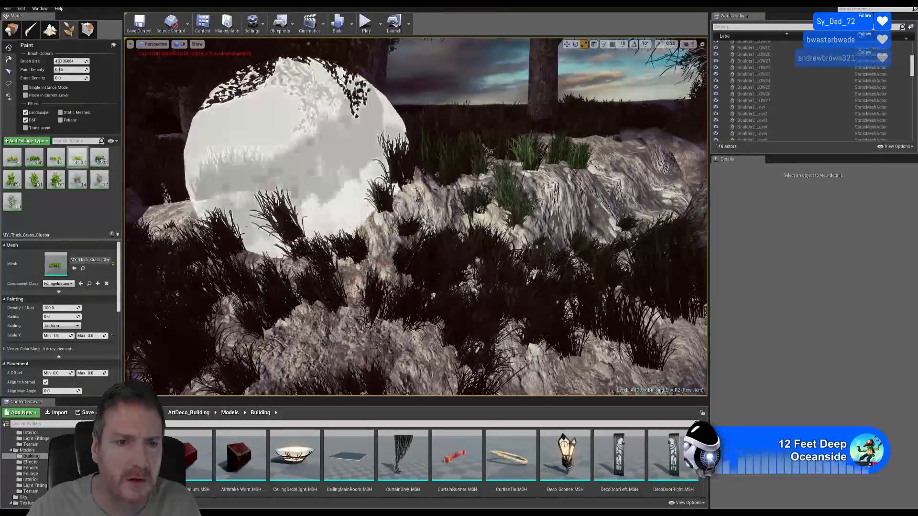
pyautogui.moveTo(297, 164)
pyautogui.mouseDown(button='right')
pyautogui.moveTo(254, 191)
pyautogui.moveTo(177, 196)
pyautogui.moveTo(179, 160)
pyautogui.moveTo(220, 156)
pyautogui.mouseUp(button='right')
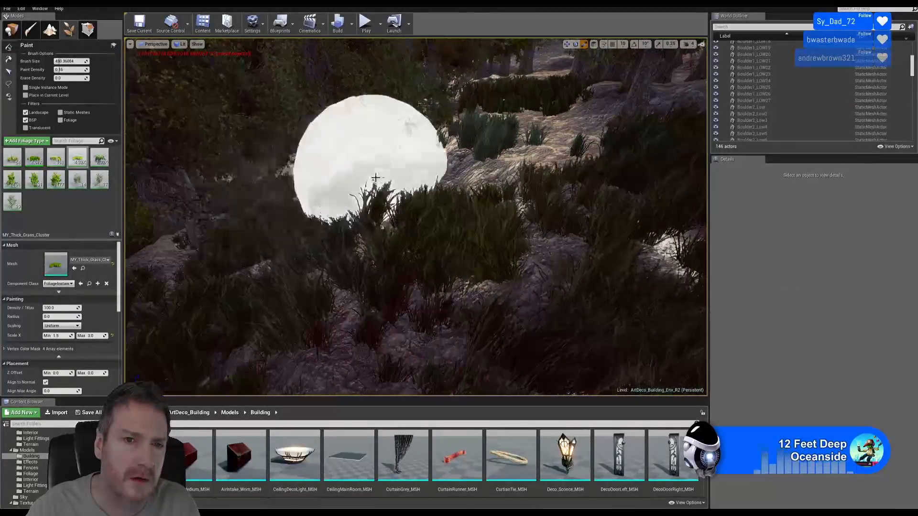
# Fill the shaded gaps on the wooded slope and around the tree trunks with thick grass.
pyautogui.moveTo(371, 167)
pyautogui.mouseDown()
pyautogui.moveTo(414, 136)
pyautogui.moveTo(587, 120)
pyautogui.mouseUp()
pyautogui.moveTo(481, 194)
pyautogui.mouseDown(button='right')
pyautogui.moveTo(466, 184)
pyautogui.moveTo(493, 177)
pyautogui.moveTo(430, 184)
pyautogui.moveTo(475, 203)
pyautogui.mouseUp(button='right')
pyautogui.moveTo(475, 203); pyautogui.dragTo(370, 272)
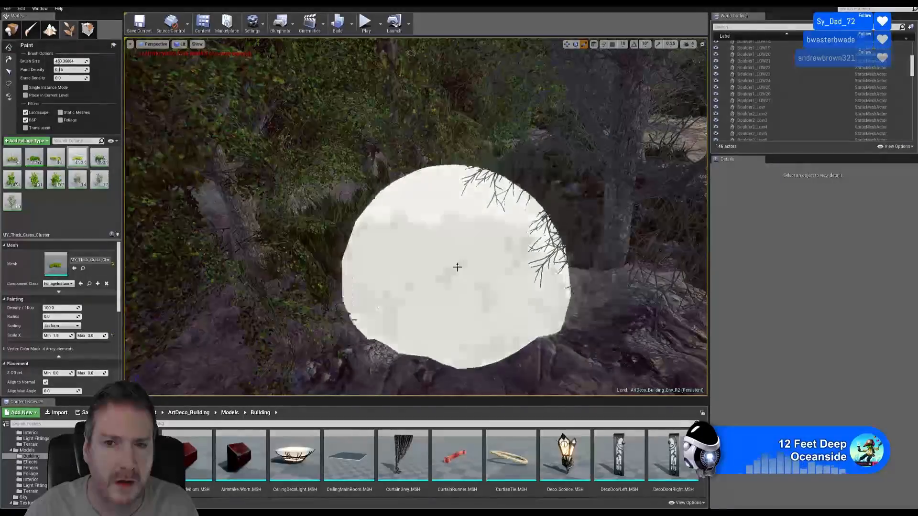
pyautogui.moveTo(457, 267); pyautogui.dragTo(414, 273, button='right')
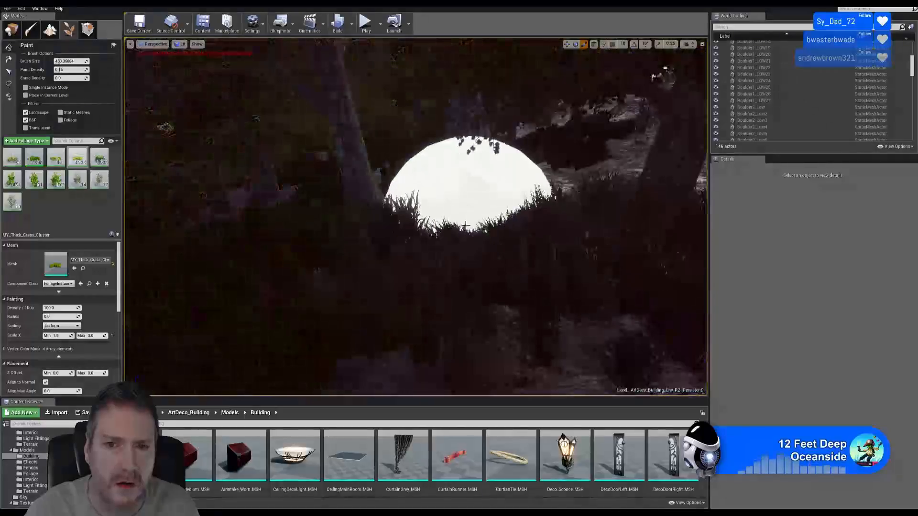
pyautogui.moveTo(465, 226); pyautogui.dragTo(553, 232, button='right')
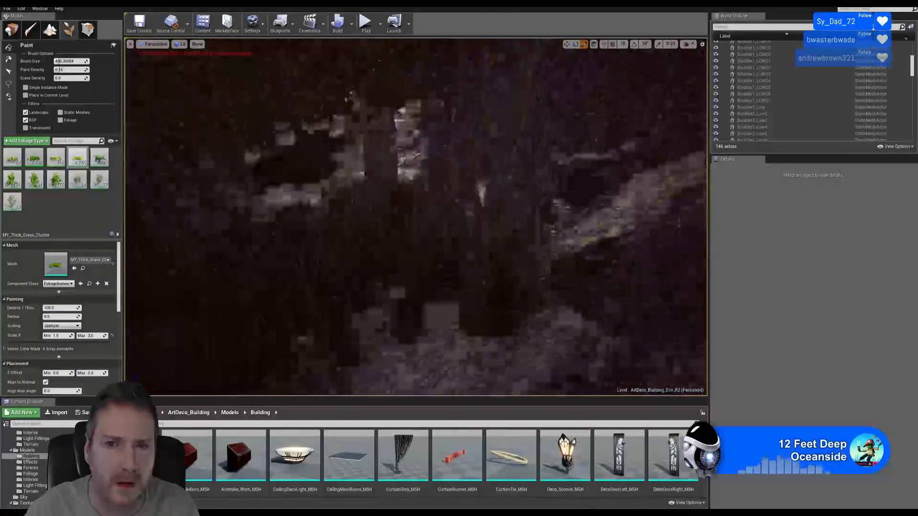
pyautogui.moveTo(512, 195); pyautogui.dragTo(519, 195, button='right')
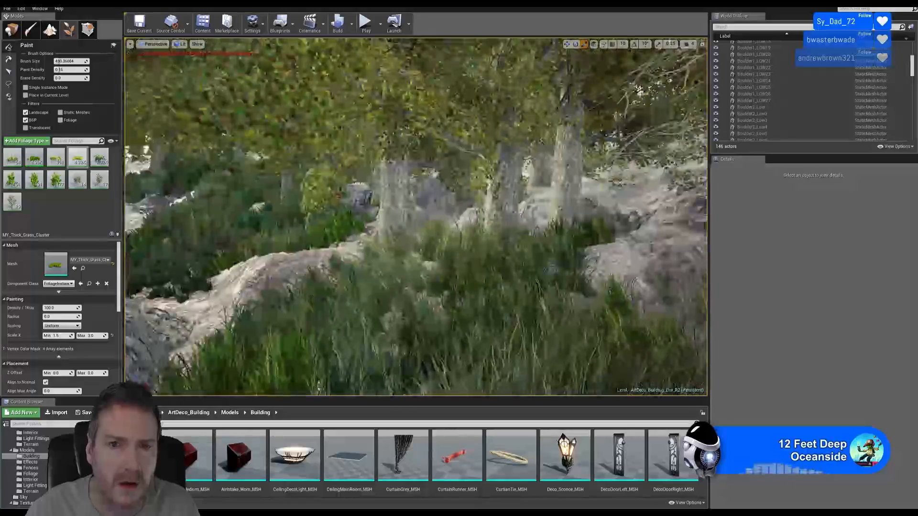
# Inspect the grass coverage around the tree trunks and across the shaded forest floor.
pyautogui.moveTo(404, 165); pyautogui.dragTo(404, 210, button='right')
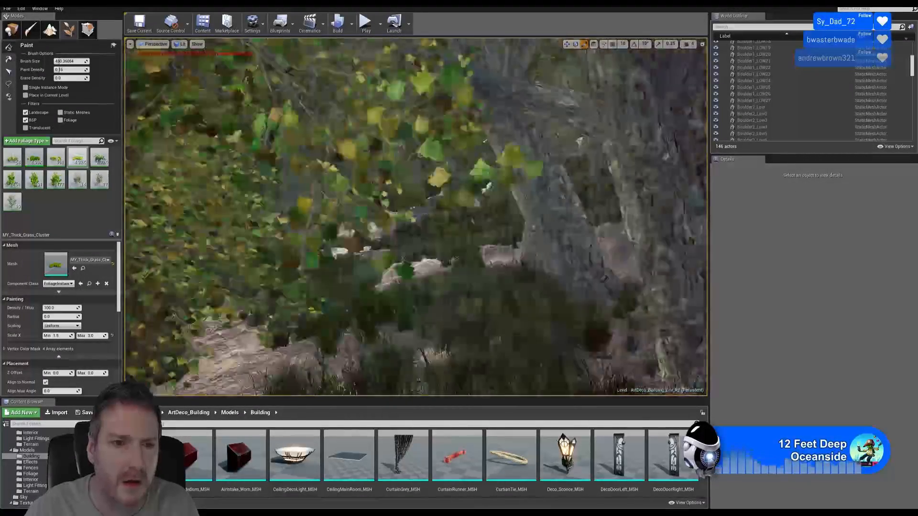
pyautogui.press('w')
pyautogui.moveTo(416, 216)
pyautogui.mouseDown(button='right')
pyautogui.moveTo(387, 216)
pyautogui.moveTo(411, 217)
pyautogui.mouseUp(button='right')
pyautogui.press('s')
pyautogui.press('w')
pyautogui.press('s')
pyautogui.moveTo(406, 274); pyautogui.dragTo(373, 275, button='right')
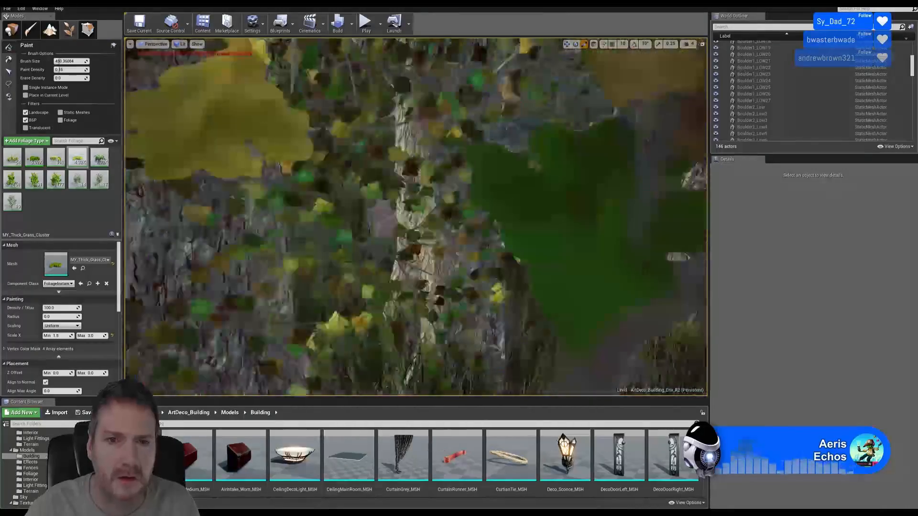
pyautogui.press('w')
pyautogui.moveTo(500, 240)
pyautogui.mouseDown(button='right')
pyautogui.moveTo(473, 246)
pyautogui.moveTo(497, 241)
pyautogui.mouseUp(button='right')
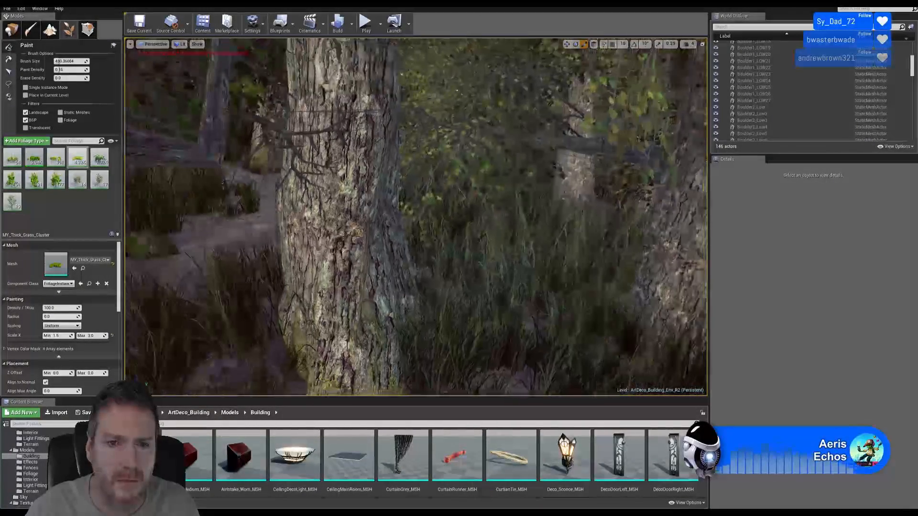
pyautogui.moveTo(415, 217); pyautogui.dragTo(531, 223, button='right')
pyautogui.press('w')
pyautogui.press('s')
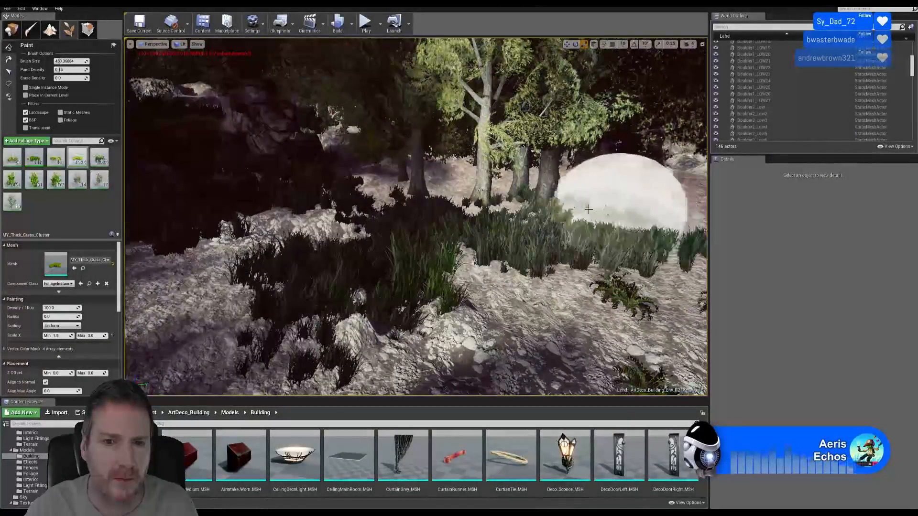
# Paint thick grass over the bare ground between the shaded bank, the ferns and the tree line behind them.
pyautogui.moveTo(416, 248); pyautogui.dragTo(369, 250, button='right')
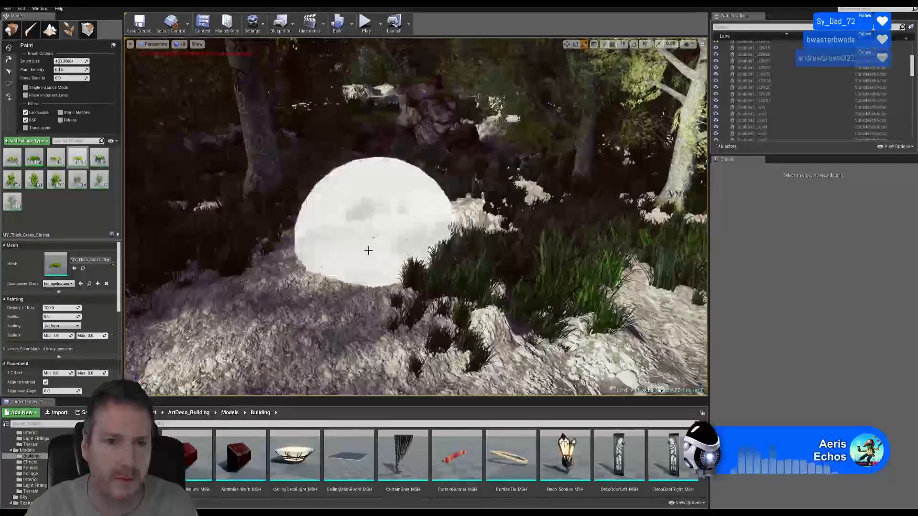
pyautogui.moveTo(271, 245); pyautogui.dragTo(224, 263, button='right')
pyautogui.moveTo(272, 245); pyautogui.dragTo(219, 251, button='right')
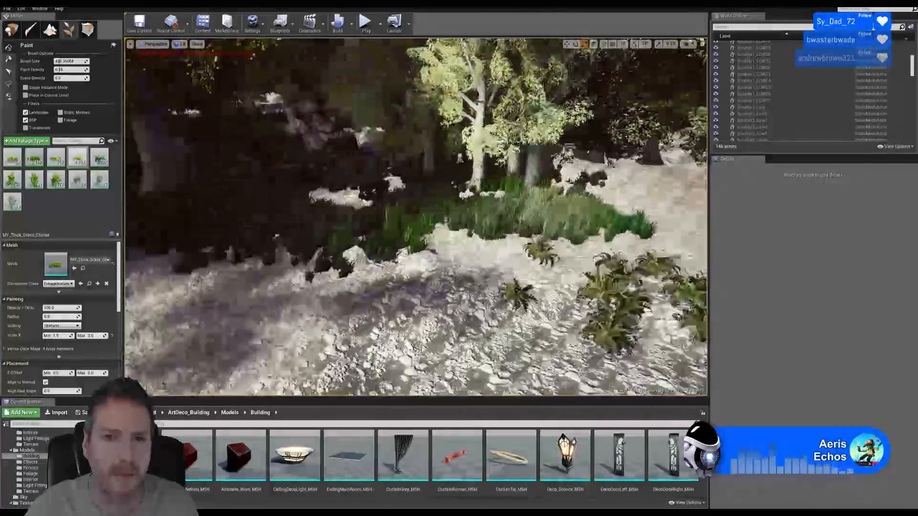
pyautogui.moveTo(420, 192); pyautogui.dragTo(504, 208, button='right')
pyautogui.moveTo(392, 244); pyautogui.dragTo(260, 267)
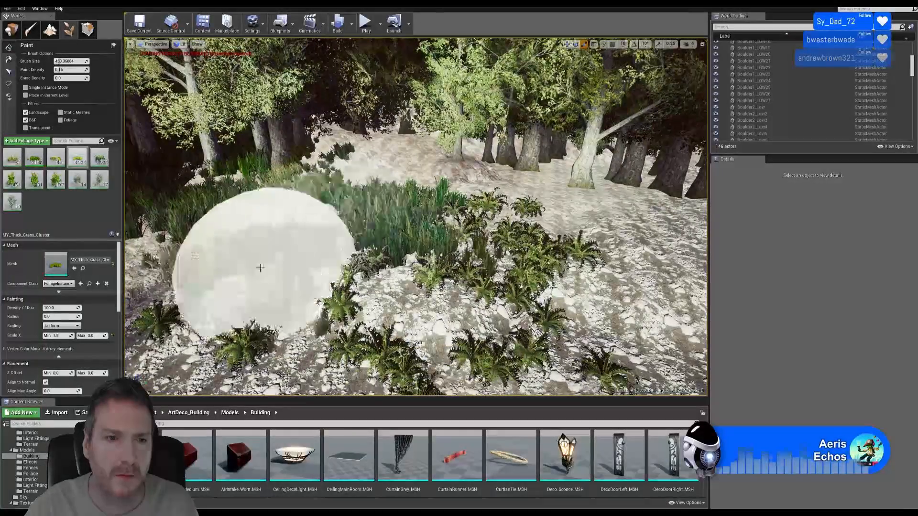
pyautogui.moveTo(356, 206); pyautogui.dragTo(347, 168)
pyautogui.moveTo(398, 143); pyautogui.dragTo(515, 156)
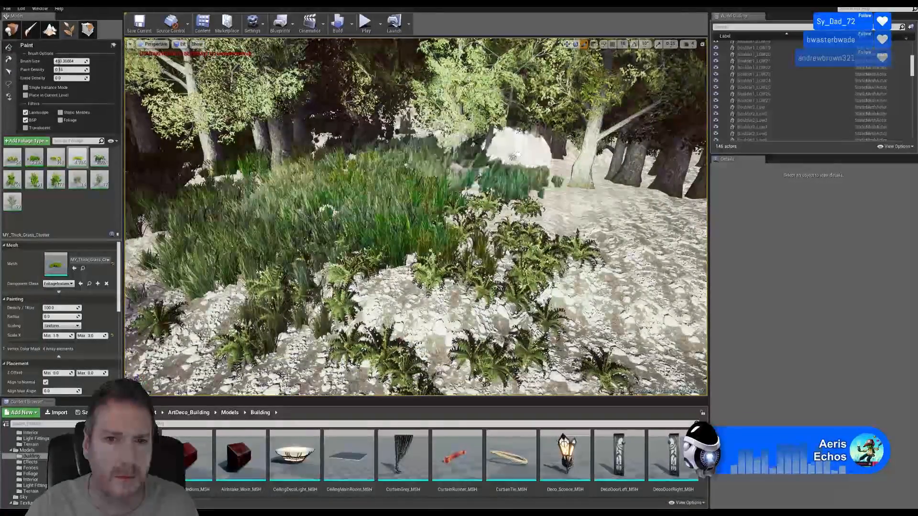
pyautogui.moveTo(515, 173); pyautogui.dragTo(444, 191, button='right')
pyautogui.press('w')
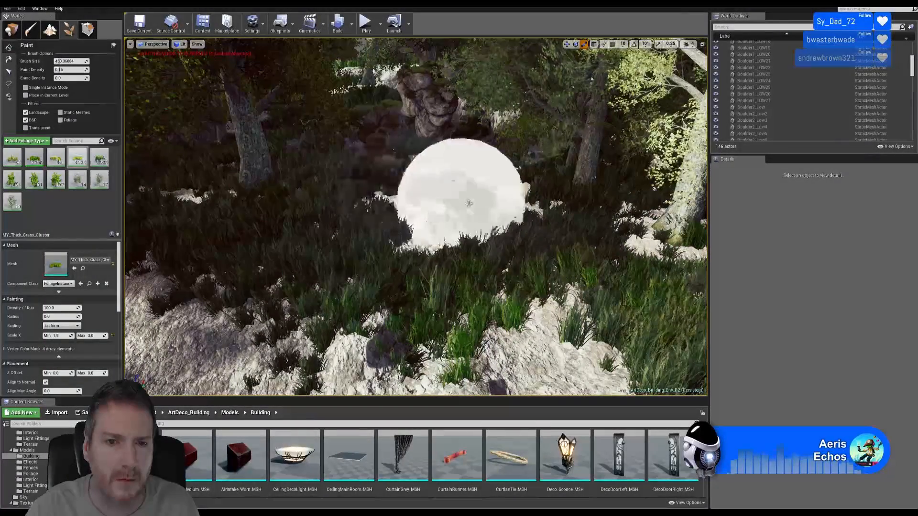
# Survey the woodland beyond the boulders for bare ground, out to the forest's outer edge.
pyautogui.press('e')
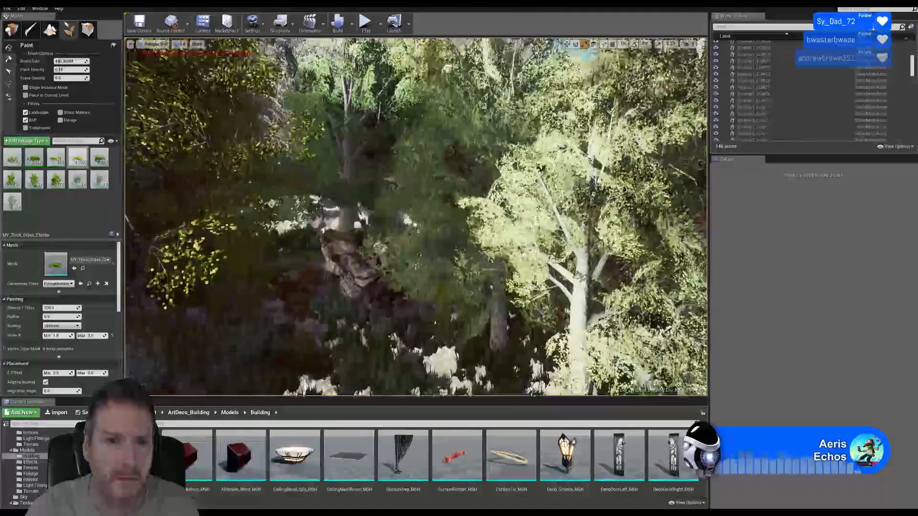
pyautogui.press('w')
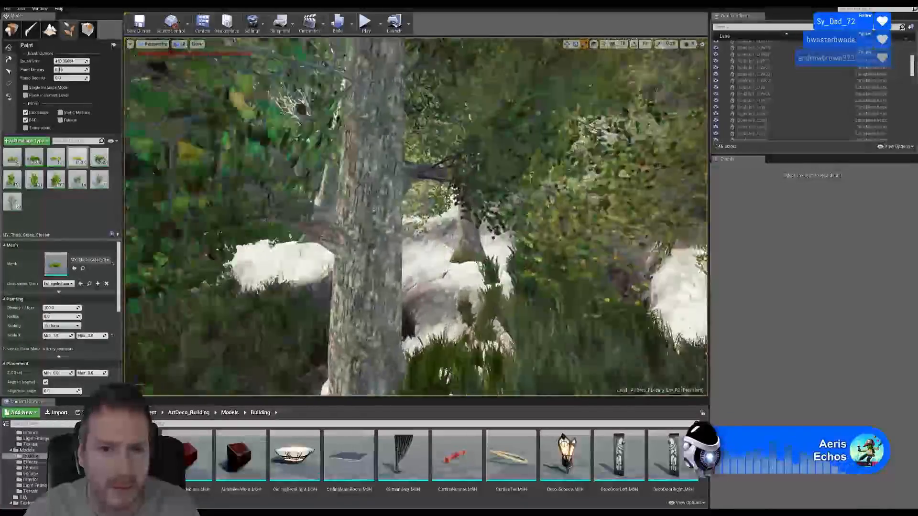
pyautogui.press('w')
pyautogui.moveTo(351, 275)
pyautogui.mouseDown(button='right')
pyautogui.moveTo(404, 274)
pyautogui.moveTo(392, 275)
pyautogui.mouseUp(button='right')
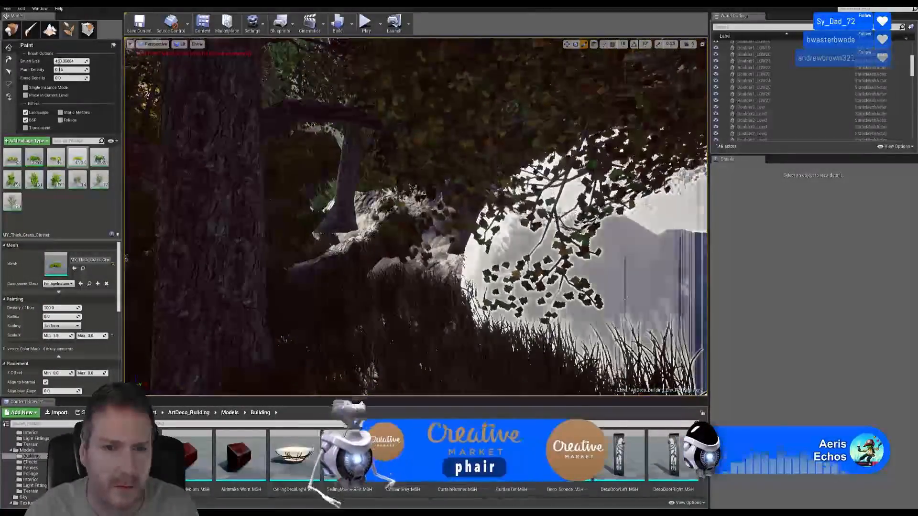
pyautogui.press('w')
pyautogui.moveTo(609, 268)
pyautogui.mouseDown(button='right')
pyautogui.moveTo(669, 267)
pyautogui.moveTo(633, 265)
pyautogui.moveTo(669, 258)
pyautogui.moveTo(655, 255)
pyautogui.moveTo(621, 263)
pyautogui.mouseUp(button='right')
pyautogui.press('w')
pyautogui.press('s')
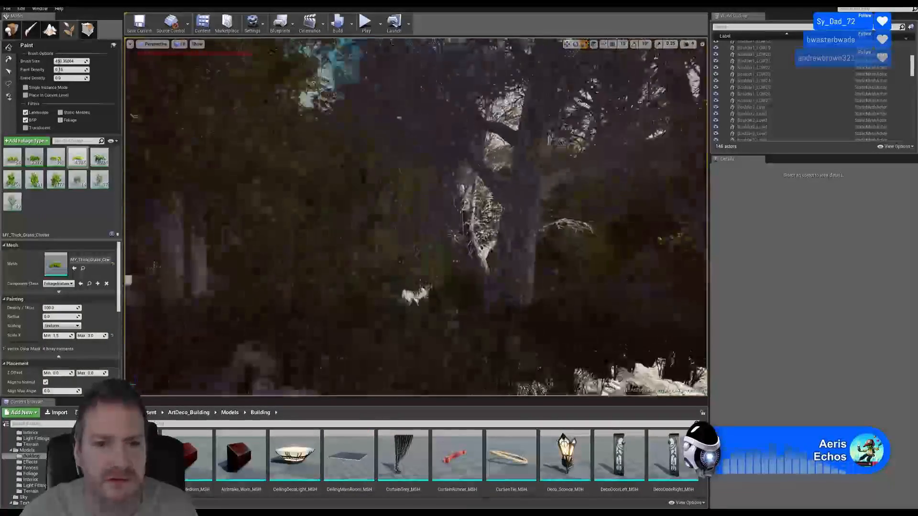
pyautogui.press('w')
pyautogui.moveTo(416, 239); pyautogui.dragTo(459, 241, button='right')
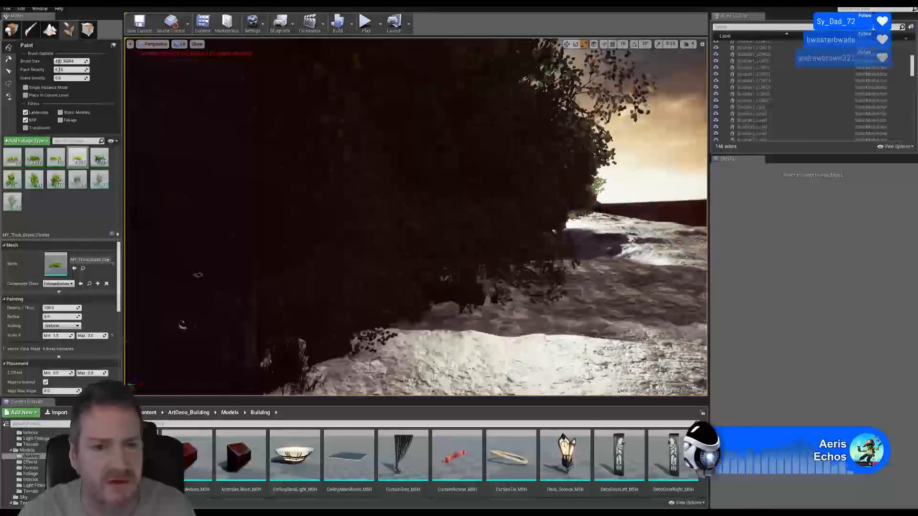
pyautogui.moveTo(437, 291); pyautogui.dragTo(423, 290, button='right')
pyautogui.moveTo(253, 243); pyautogui.dragTo(198, 289, button='right')
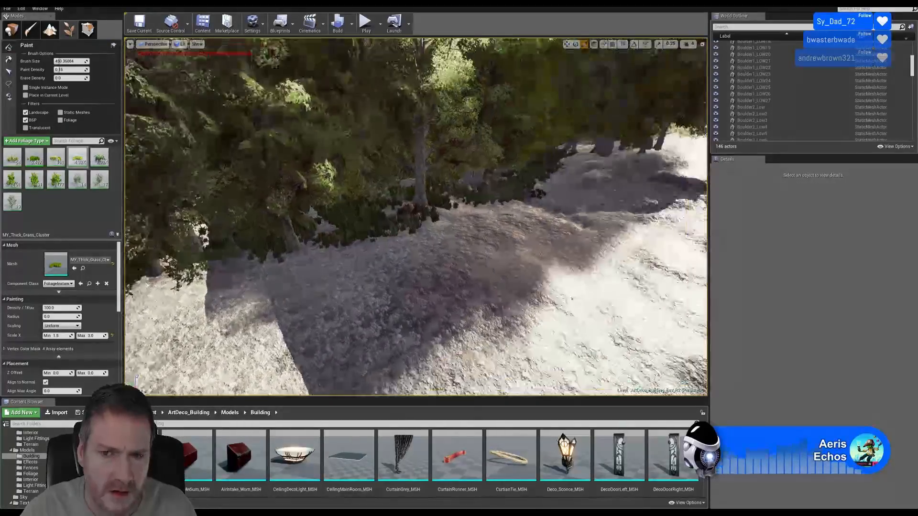
# Paint a strip of thick grass along the tree line bordering the pale rocky slope.
pyautogui.moveTo(416, 216); pyautogui.dragTo(478, 210, button='right')
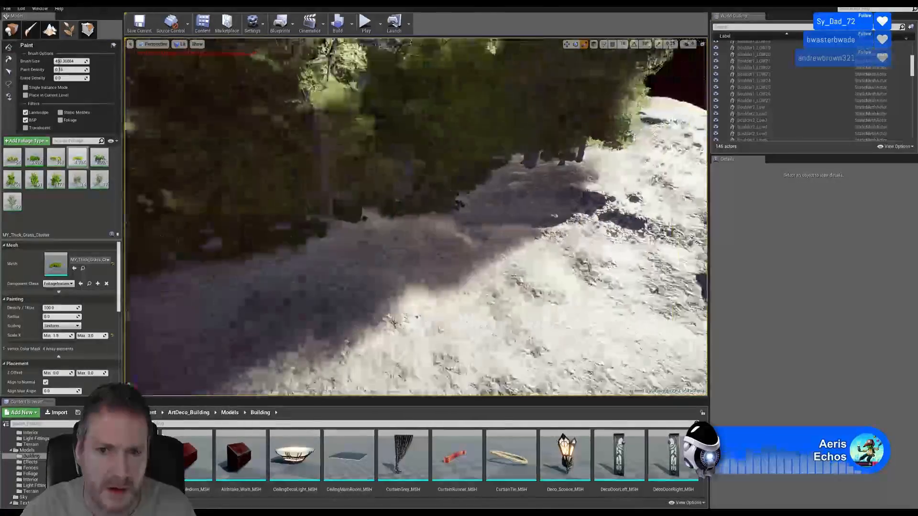
pyautogui.moveTo(605, 187); pyautogui.dragTo(452, 190, button='right')
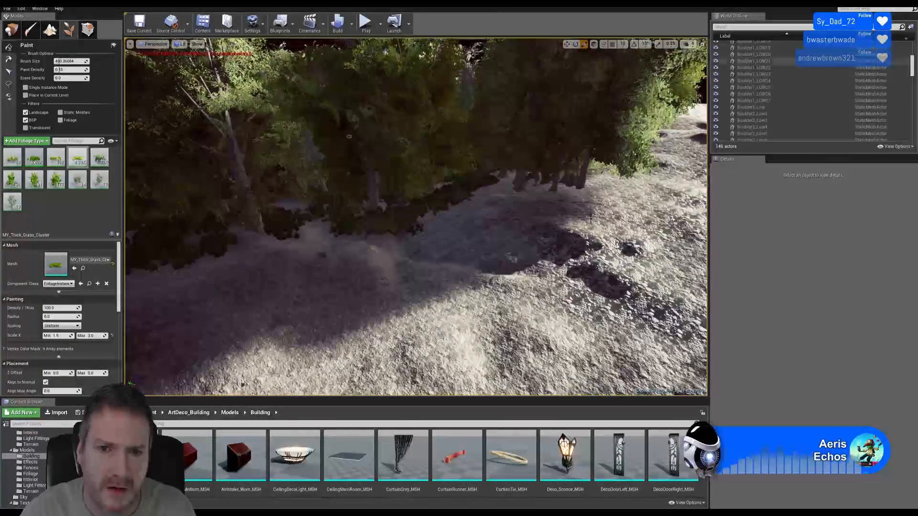
pyautogui.moveTo(605, 188); pyautogui.dragTo(532, 191)
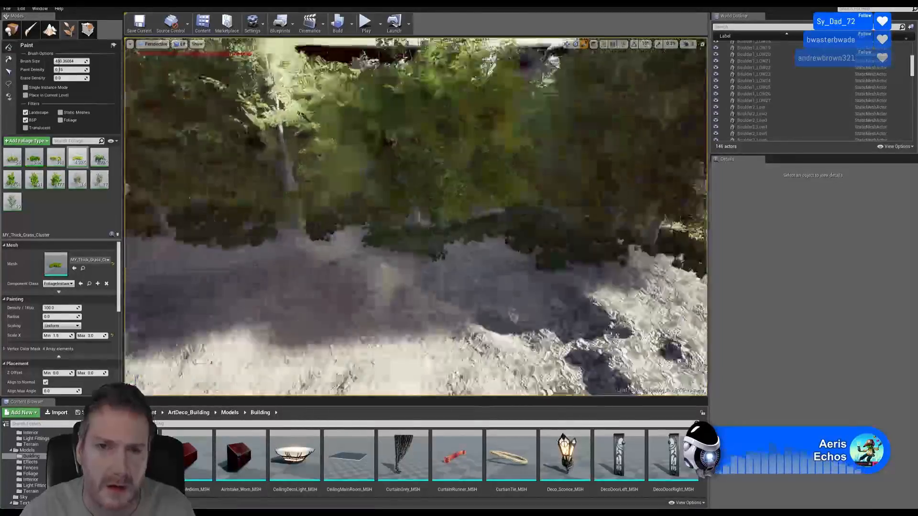
pyautogui.moveTo(416, 217); pyautogui.dragTo(507, 239, button='right')
pyautogui.moveTo(353, 244)
pyautogui.mouseDown()
pyautogui.moveTo(459, 205)
pyautogui.moveTo(455, 189)
pyautogui.mouseUp()
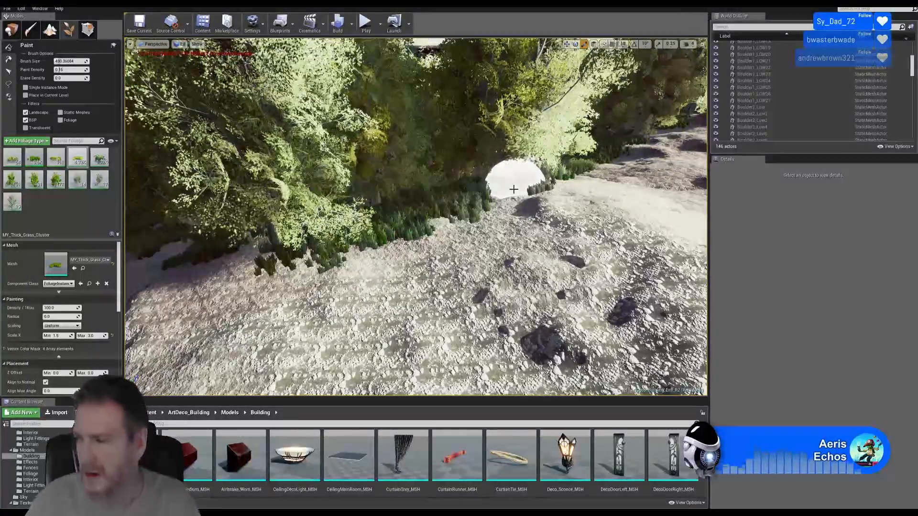
pyautogui.click(513, 189)
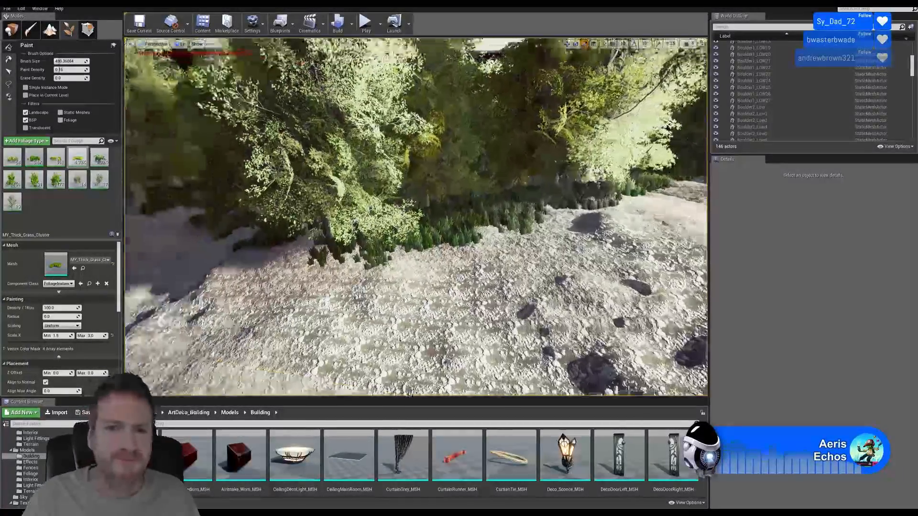
# Fill the dark forest floor around the boulders and tree trunks with thick grass.
pyautogui.moveTo(416, 216)
pyautogui.mouseDown(button='right')
pyautogui.moveTo(349, 179)
pyautogui.moveTo(325, 178)
pyautogui.moveTo(430, 184)
pyautogui.moveTo(401, 177)
pyautogui.moveTo(373, 186)
pyautogui.moveTo(392, 249)
pyautogui.moveTo(390, 239)
pyautogui.moveTo(532, 305)
pyautogui.mouseUp(button='right')
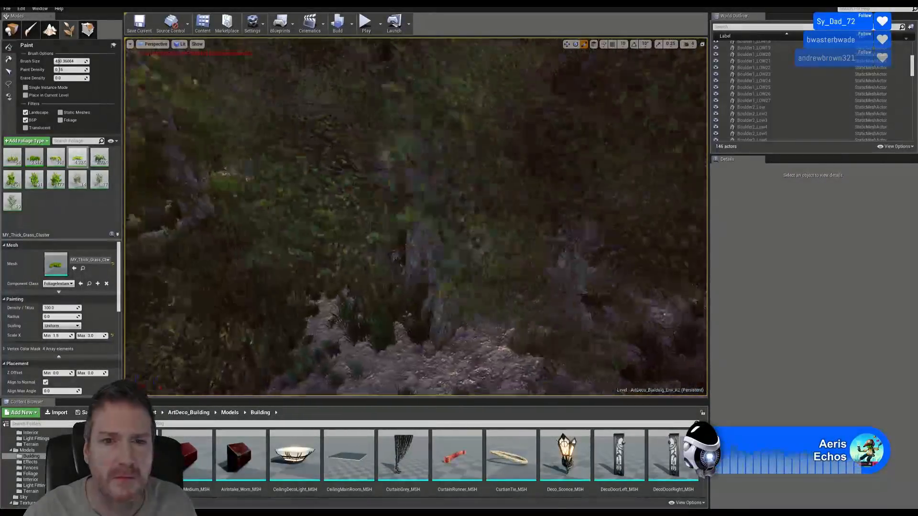
pyautogui.moveTo(477, 242); pyautogui.dragTo(531, 225, button='right')
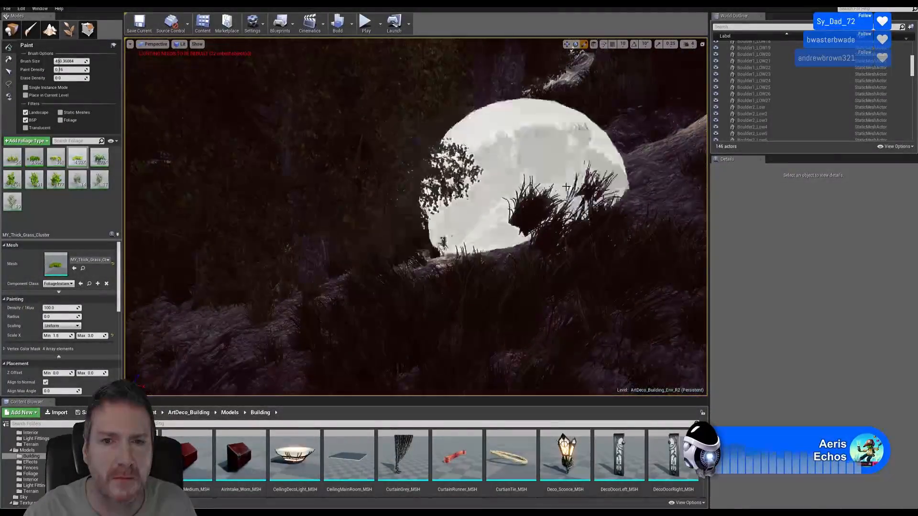
pyautogui.moveTo(486, 223)
pyautogui.mouseDown(button='right')
pyautogui.moveTo(507, 229)
pyautogui.moveTo(445, 232)
pyautogui.moveTo(421, 253)
pyautogui.moveTo(396, 229)
pyautogui.moveTo(397, 213)
pyautogui.moveTo(404, 215)
pyautogui.moveTo(367, 215)
pyautogui.mouseUp(button='right')
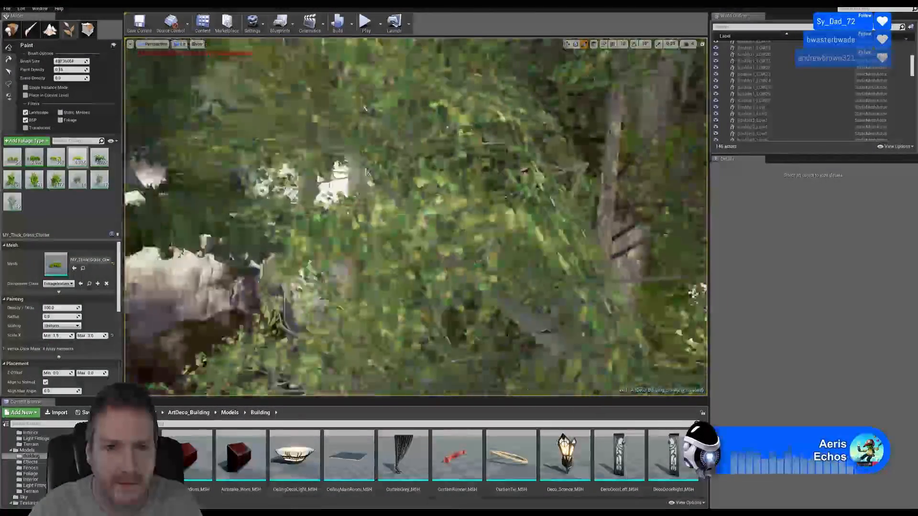
pyautogui.moveTo(508, 276); pyautogui.dragTo(508, 276, button='right')
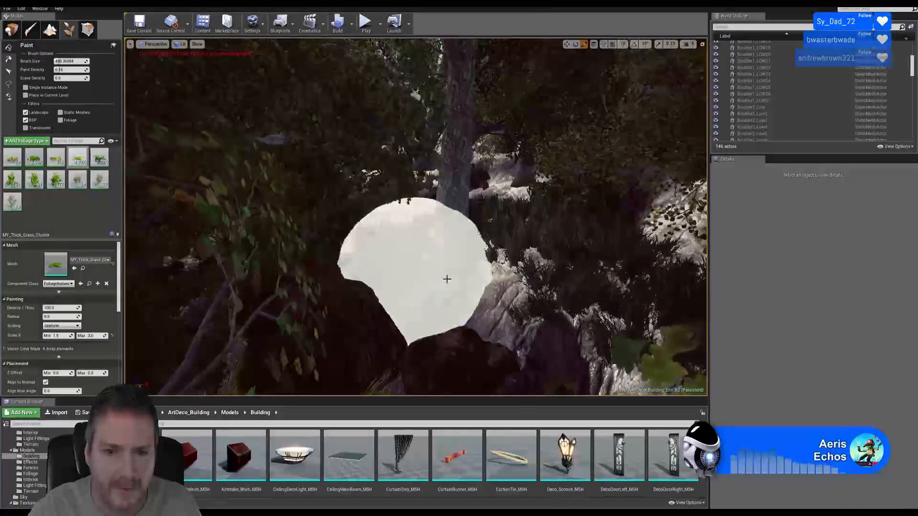
pyautogui.moveTo(564, 261); pyautogui.dragTo(564, 261, button='right')
pyautogui.moveTo(477, 240); pyautogui.dragTo(477, 240, button='right')
pyautogui.moveTo(422, 265)
pyautogui.mouseDown()
pyautogui.moveTo(420, 233)
pyautogui.moveTo(500, 220)
pyautogui.mouseUp()
pyautogui.moveTo(562, 233); pyautogui.dragTo(562, 233, button='right')
pyautogui.press('w')
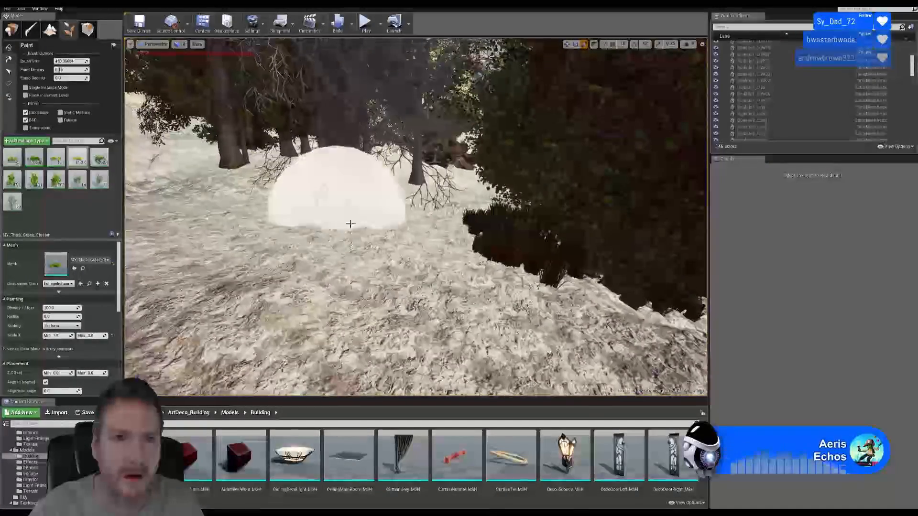
# Spread thick grass from the open pale ground by the trees across the wrinkled rocky mound.
pyautogui.moveTo(349, 185); pyautogui.dragTo(387, 180)
pyautogui.moveTo(471, 208); pyautogui.dragTo(472, 208, button='right')
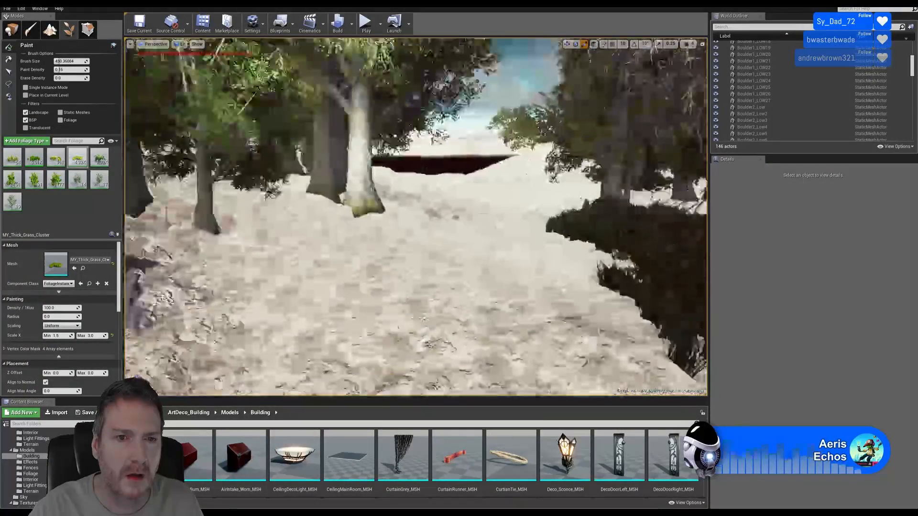
pyautogui.moveTo(327, 252); pyautogui.dragTo(327, 252, button='right')
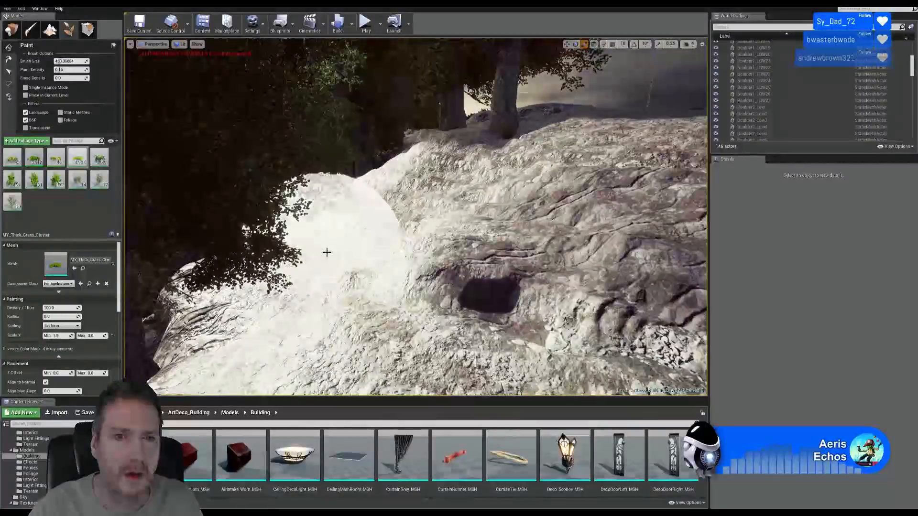
pyautogui.moveTo(533, 190); pyautogui.dragTo(445, 162)
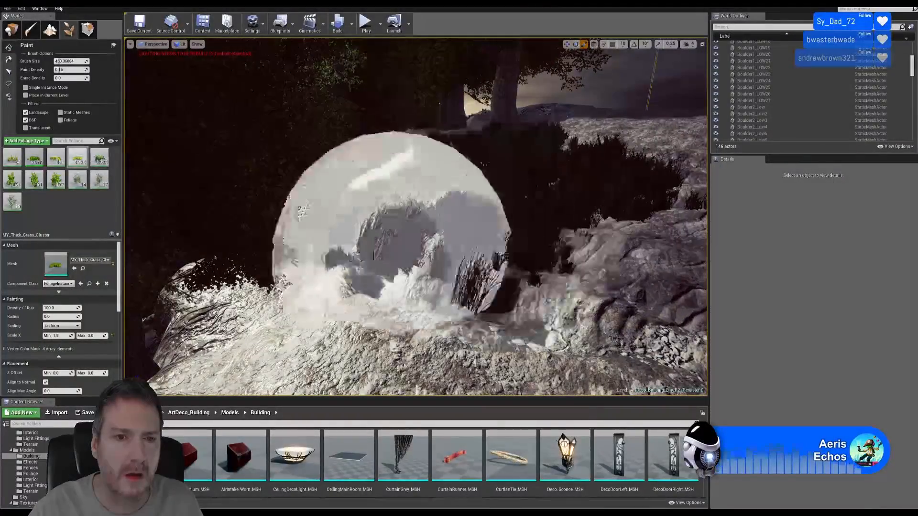
pyautogui.moveTo(290, 328); pyautogui.dragTo(290, 328, button='right')
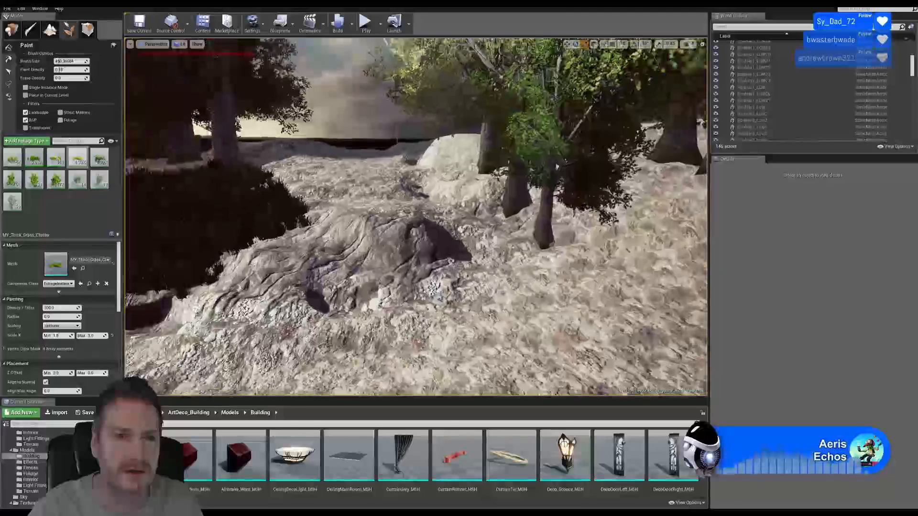
pyautogui.moveTo(357, 207); pyautogui.dragTo(234, 153)
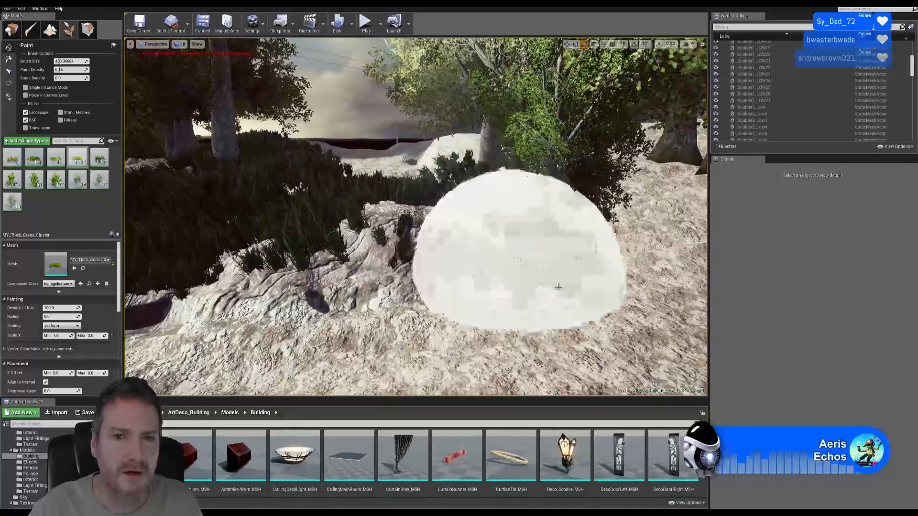
# Extend the thick grass into the shaded bare gap beside the rocky gully.
pyautogui.moveTo(588, 228); pyautogui.dragTo(589, 228, button='right')
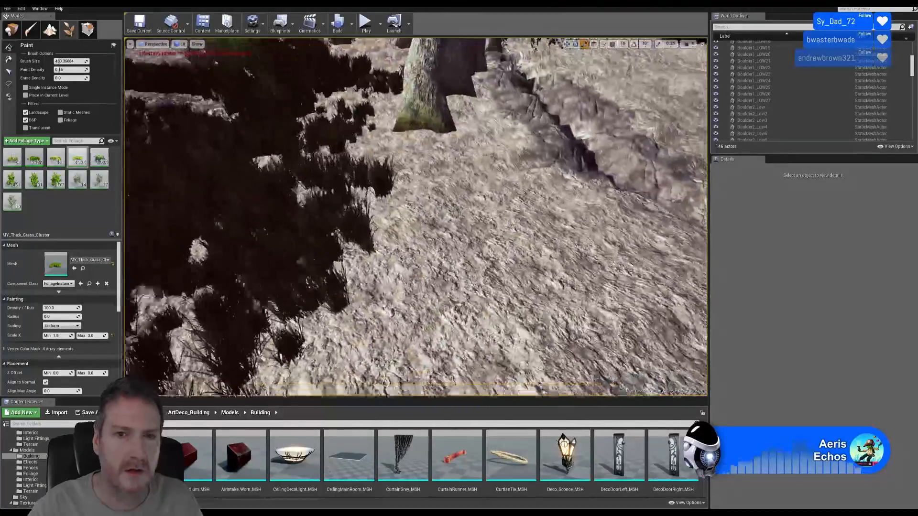
pyautogui.moveTo(240, 230); pyautogui.dragTo(383, 235, button='right')
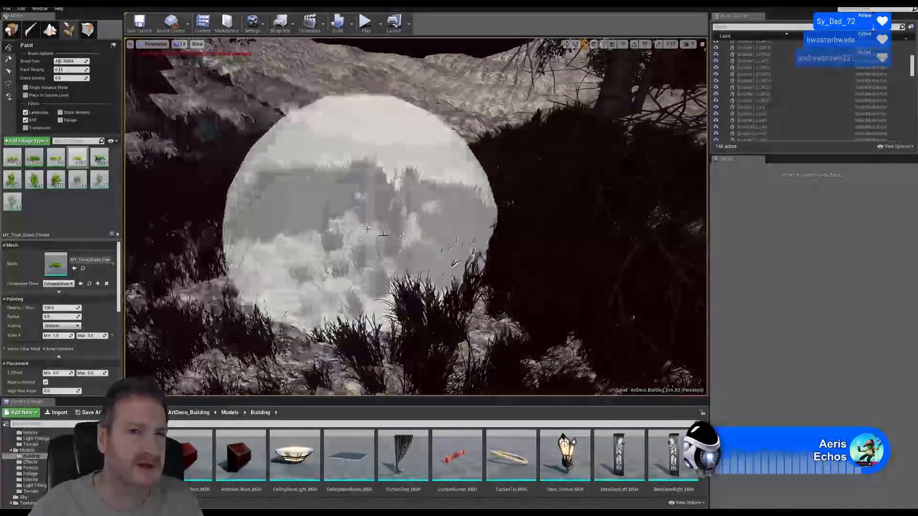
pyautogui.moveTo(378, 116); pyautogui.dragTo(454, 98)
pyautogui.moveTo(473, 119); pyautogui.dragTo(473, 120, button='right')
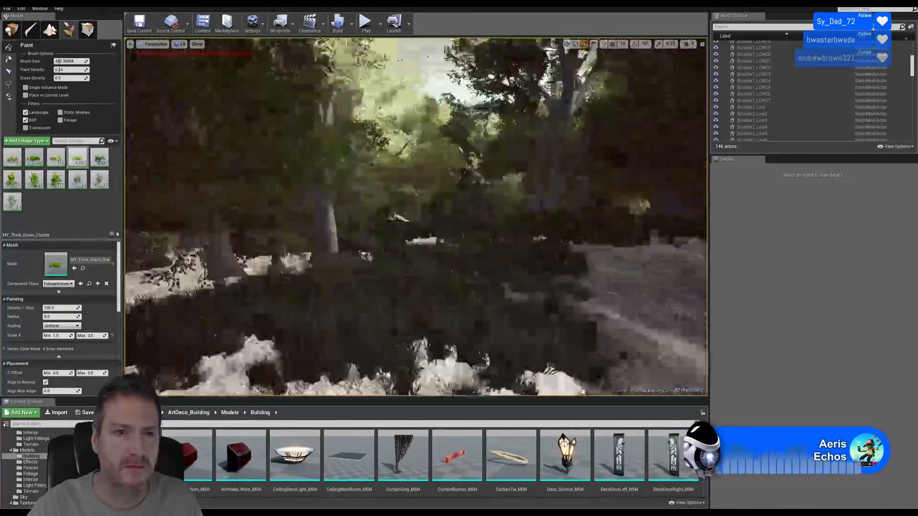
# Paint thick grass beneath the trees where the forest meets the open pale hillside.
pyautogui.moveTo(605, 285); pyautogui.dragTo(605, 285, button='right')
pyautogui.moveTo(606, 285); pyautogui.dragTo(522, 257)
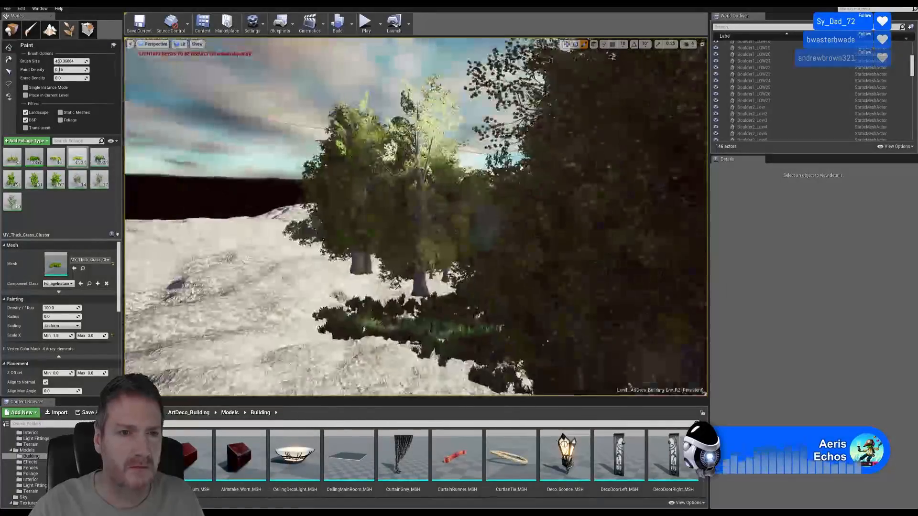
pyautogui.moveTo(522, 257); pyautogui.dragTo(497, 265, button='right')
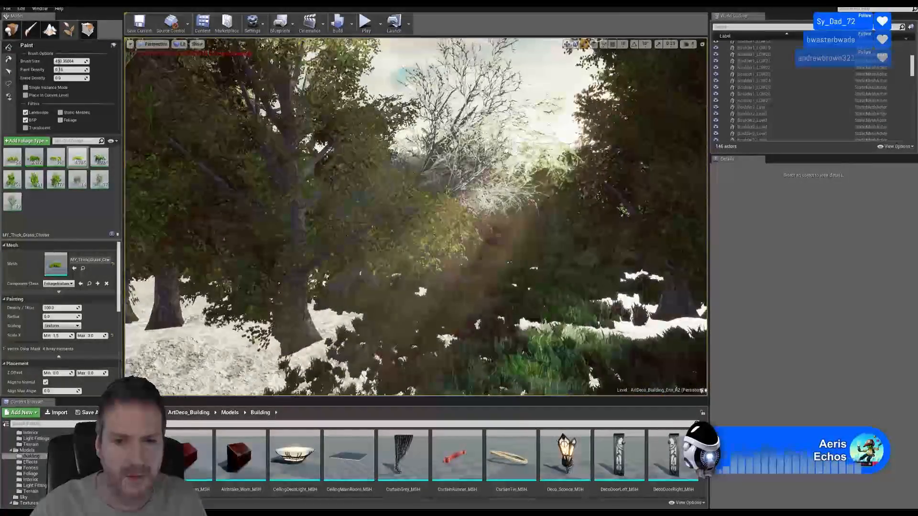
# Paint thick grass over the pale bare ground beneath the dark trees.
pyautogui.moveTo(377, 280)
pyautogui.mouseDown(button='right')
pyautogui.moveTo(392, 325)
pyautogui.moveTo(355, 291)
pyautogui.mouseUp(button='right')
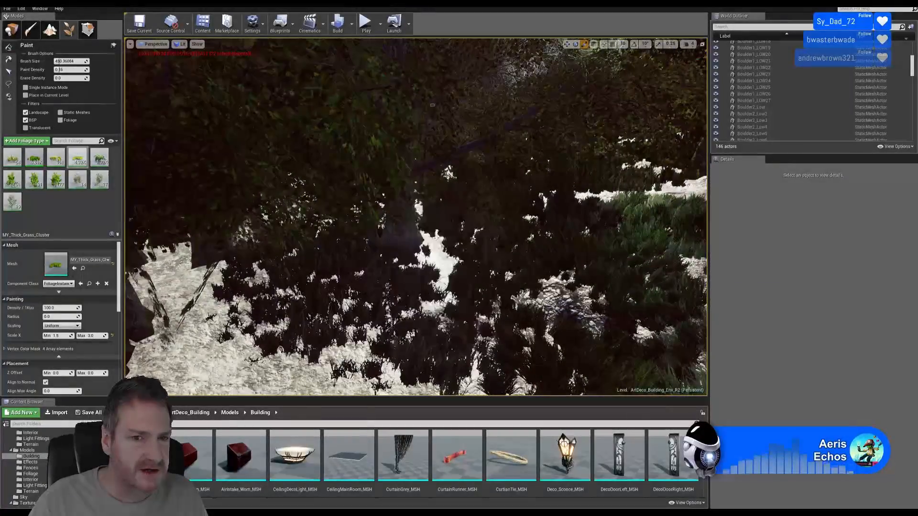
pyautogui.moveTo(355, 209)
pyautogui.mouseDown(button='right')
pyautogui.moveTo(325, 222)
pyautogui.moveTo(296, 210)
pyautogui.moveTo(334, 206)
pyautogui.moveTo(334, 219)
pyautogui.mouseUp(button='right')
pyautogui.moveTo(371, 318)
pyautogui.mouseDown()
pyautogui.moveTo(318, 334)
pyautogui.moveTo(215, 311)
pyautogui.mouseUp()
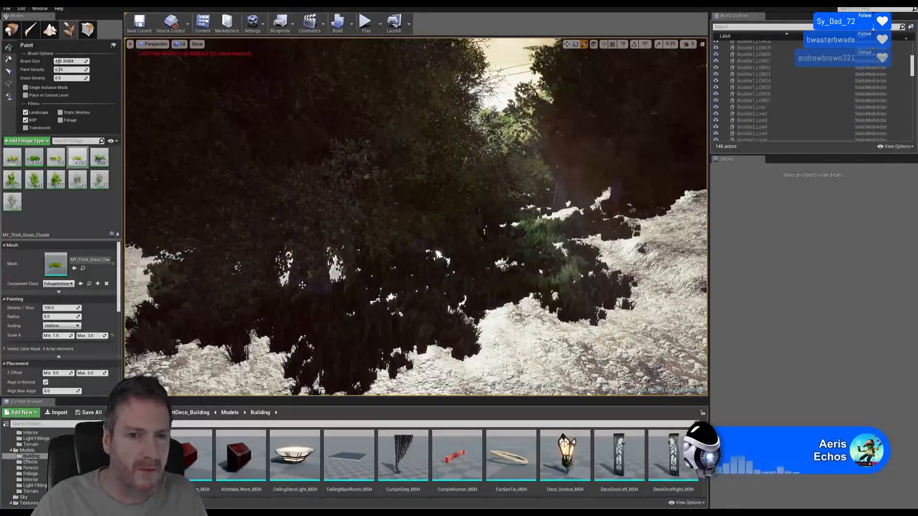
# Paint a band of thick grass down the pale rocky hillside where it meets the tree line.
pyautogui.moveTo(302, 284)
pyautogui.mouseDown(button='right')
pyautogui.moveTo(398, 283)
pyautogui.moveTo(379, 276)
pyautogui.mouseUp(button='right')
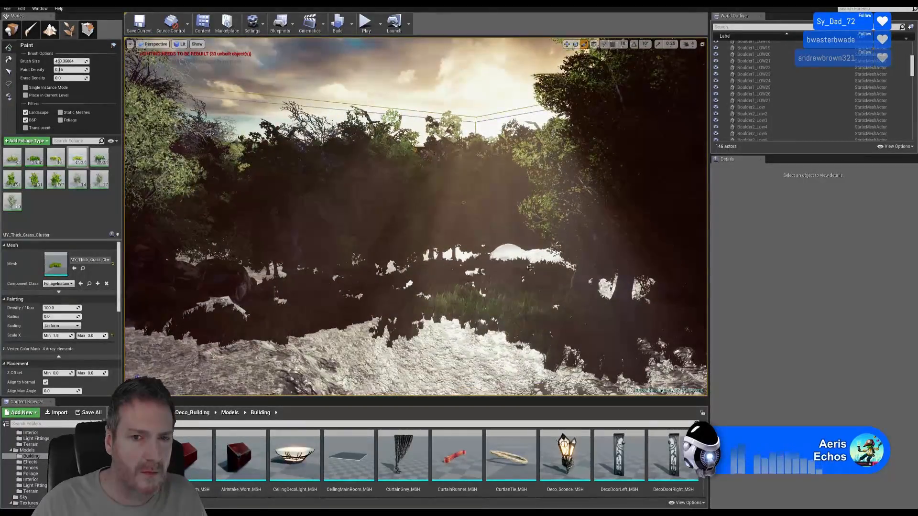
pyautogui.moveTo(529, 274); pyautogui.dragTo(287, 220, button='right')
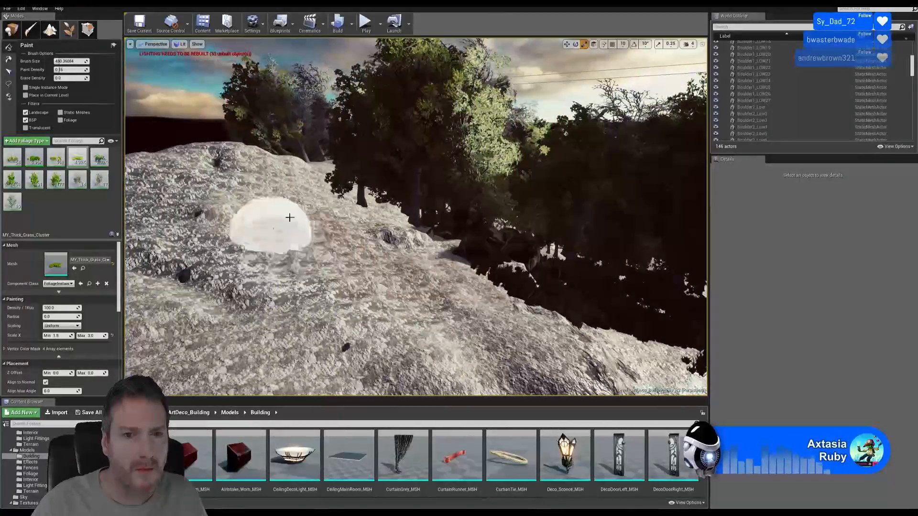
pyautogui.moveTo(290, 218); pyautogui.dragTo(401, 251)
pyautogui.moveTo(435, 275)
pyautogui.mouseDown()
pyautogui.moveTo(526, 306)
pyautogui.moveTo(392, 222)
pyautogui.mouseUp()
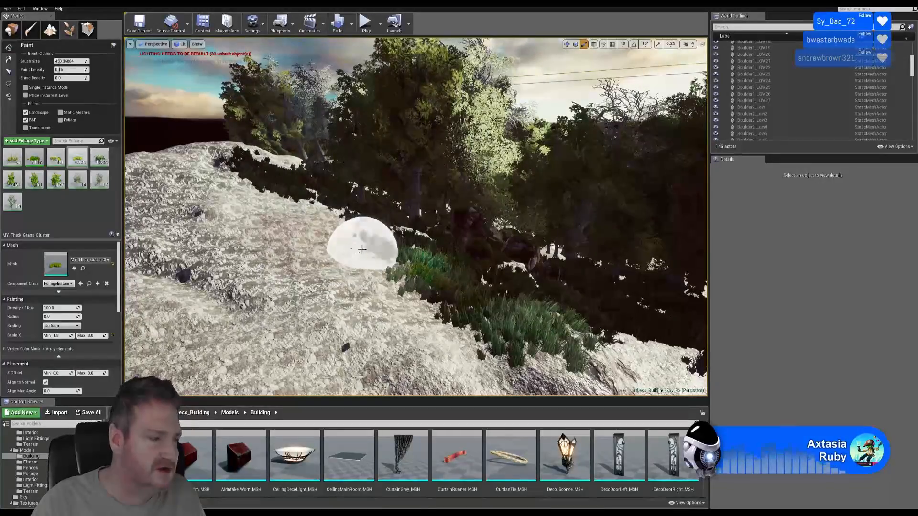
# Fill the bare patches between the tree trunks on the shaded grassy mound with thick grass.
pyautogui.press('w')
pyautogui.moveTo(353, 238)
pyautogui.mouseDown(button='right')
pyautogui.moveTo(425, 258)
pyautogui.moveTo(449, 256)
pyautogui.moveTo(459, 241)
pyautogui.moveTo(499, 246)
pyautogui.mouseUp(button='right')
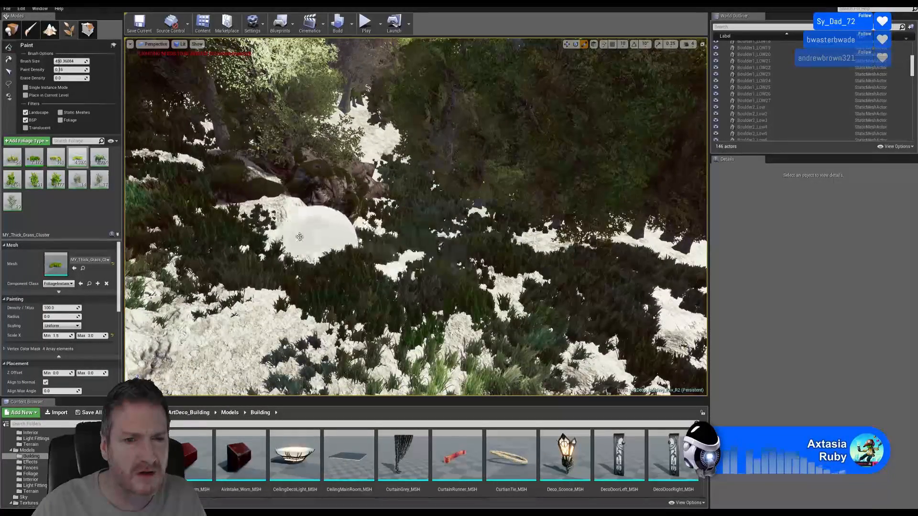
pyautogui.moveTo(373, 261); pyautogui.dragTo(511, 266, button='right')
pyautogui.press('w')
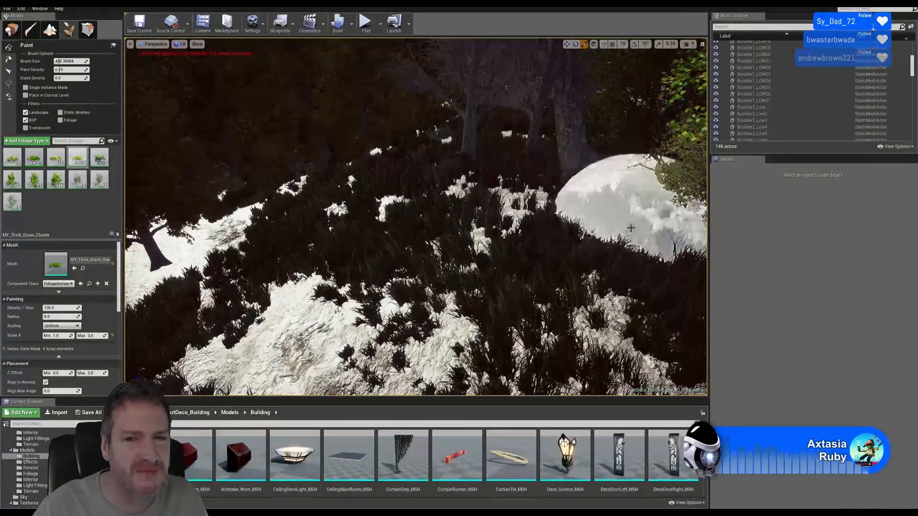
pyautogui.moveTo(416, 215)
pyautogui.mouseDown(button='right')
pyautogui.moveTo(478, 239)
pyautogui.moveTo(439, 232)
pyautogui.mouseUp(button='right')
pyautogui.moveTo(336, 209); pyautogui.dragTo(144, 250)
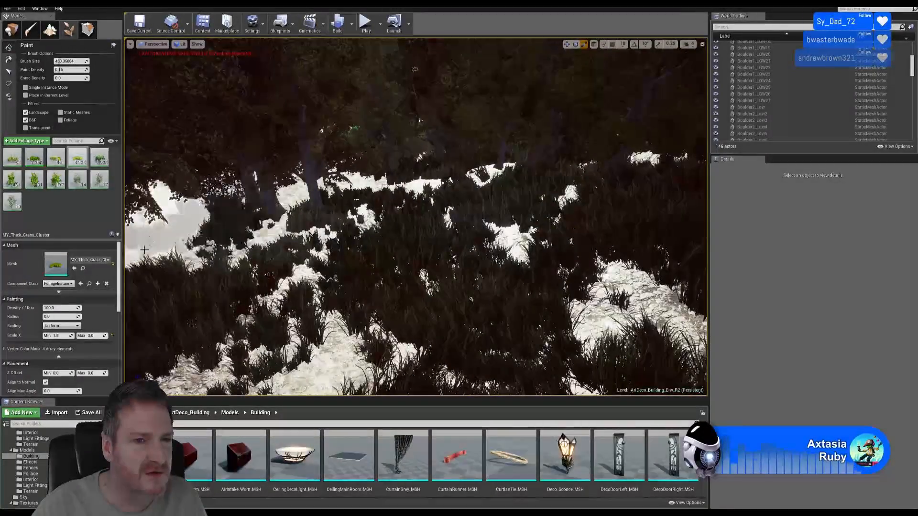
# Cover the remaining pale gaps deeper in the dark forest with thick grass.
pyautogui.moveTo(415, 215); pyautogui.dragTo(521, 208, button='right')
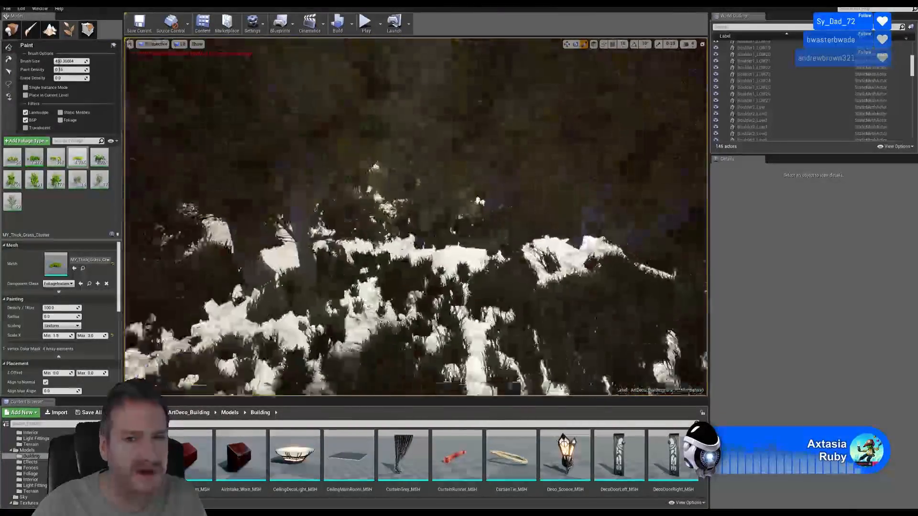
pyautogui.moveTo(392, 282); pyautogui.dragTo(393, 191, button='right')
pyautogui.moveTo(393, 282); pyautogui.dragTo(274, 196)
# Paint thick grass behind the ferns and around the pale-trunked trees at the edge of the clearing.
pyautogui.moveTo(588, 263)
pyautogui.mouseDown(button='right')
pyautogui.moveTo(588, 311)
pyautogui.moveTo(588, 258)
pyautogui.moveTo(588, 291)
pyautogui.moveTo(643, 280)
pyautogui.mouseUp(button='right')
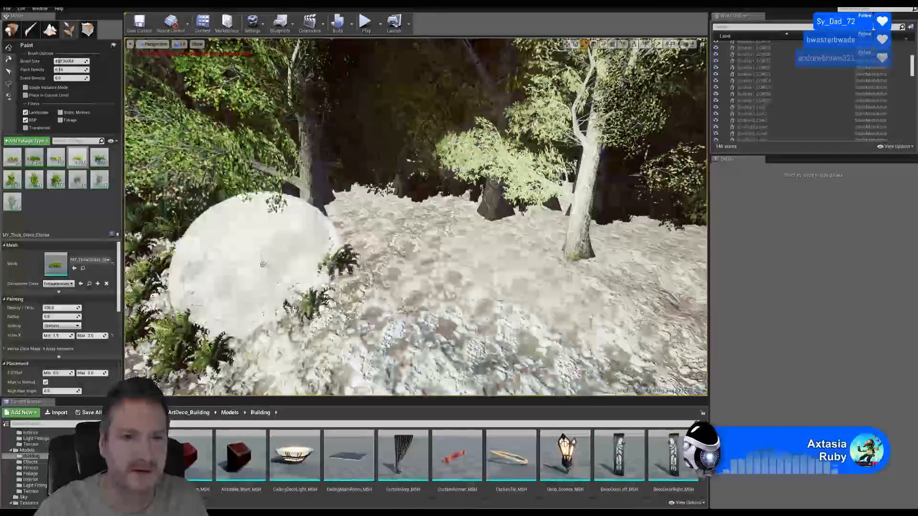
pyautogui.moveTo(321, 243)
pyautogui.mouseDown()
pyautogui.moveTo(380, 206)
pyautogui.moveTo(420, 225)
pyautogui.mouseUp()
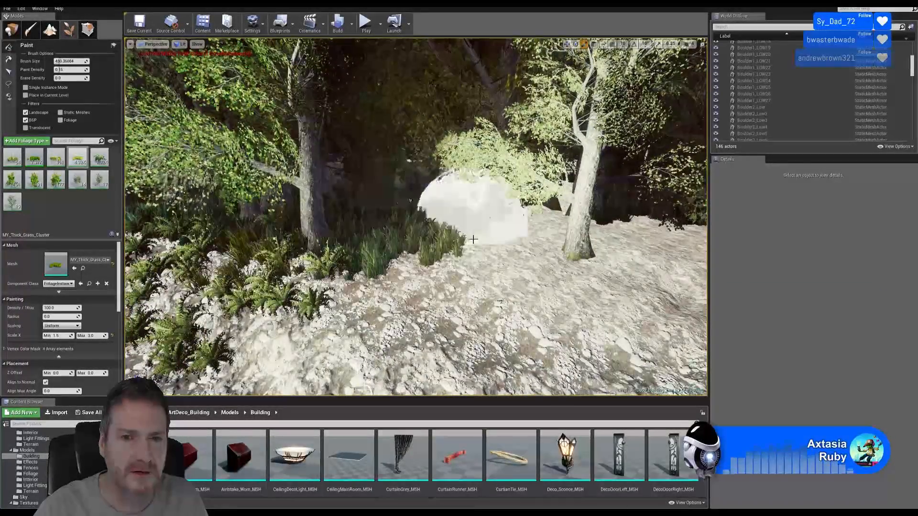
pyautogui.moveTo(534, 210)
pyautogui.mouseDown(button='right')
pyautogui.moveTo(582, 211)
pyautogui.moveTo(557, 234)
pyautogui.moveTo(530, 234)
pyautogui.mouseUp(button='right')
pyautogui.moveTo(449, 144); pyautogui.dragTo(348, 120)
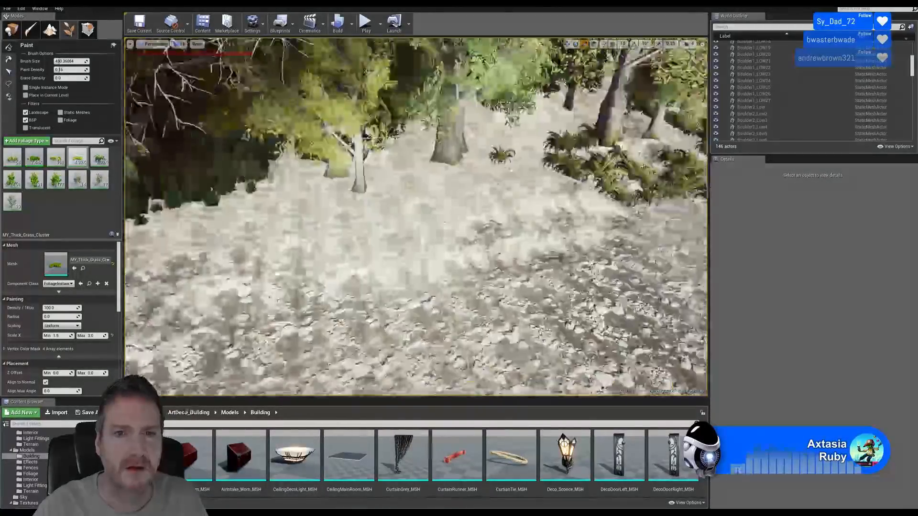
# Extend the thick grass along the clearing's edge past the yellow-leaved tree and into the adjoining forest floor.
pyautogui.moveTo(491, 194)
pyautogui.mouseDown(button='right')
pyautogui.moveTo(466, 167)
pyautogui.moveTo(440, 187)
pyautogui.mouseUp(button='right')
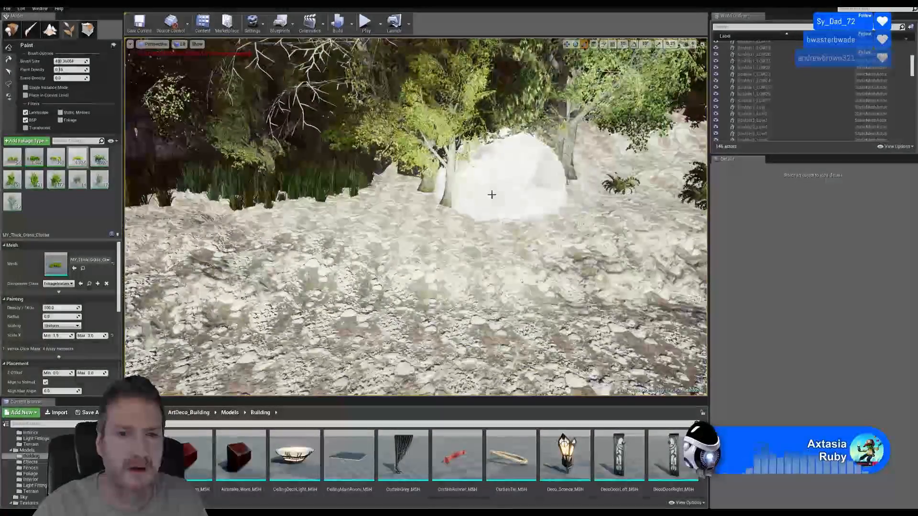
pyautogui.moveTo(492, 194)
pyautogui.mouseDown()
pyautogui.moveTo(385, 190)
pyautogui.moveTo(550, 162)
pyautogui.mouseUp()
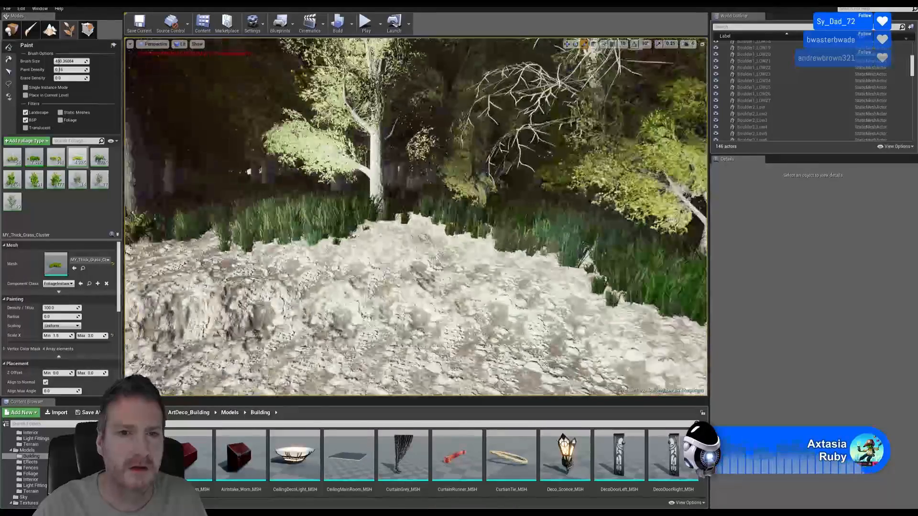
pyautogui.moveTo(549, 163)
pyautogui.mouseDown(button='right')
pyautogui.moveTo(420, 165)
pyautogui.moveTo(320, 153)
pyautogui.moveTo(318, 165)
pyautogui.moveTo(473, 165)
pyautogui.moveTo(335, 168)
pyautogui.moveTo(345, 235)
pyautogui.mouseUp(button='right')
pyautogui.moveTo(394, 234); pyautogui.dragTo(329, 273)
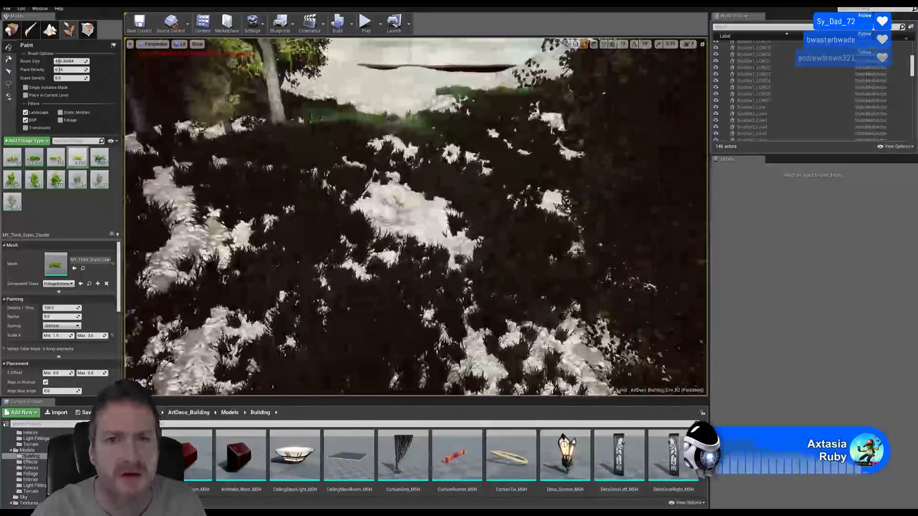
# Spread thick grass from the forest edge over the bare rocky ridge beside the trees.
pyautogui.moveTo(442, 179)
pyautogui.mouseDown(button='right')
pyautogui.moveTo(519, 196)
pyautogui.moveTo(636, 169)
pyautogui.moveTo(569, 167)
pyautogui.moveTo(657, 153)
pyautogui.moveTo(645, 155)
pyautogui.mouseUp(button='right')
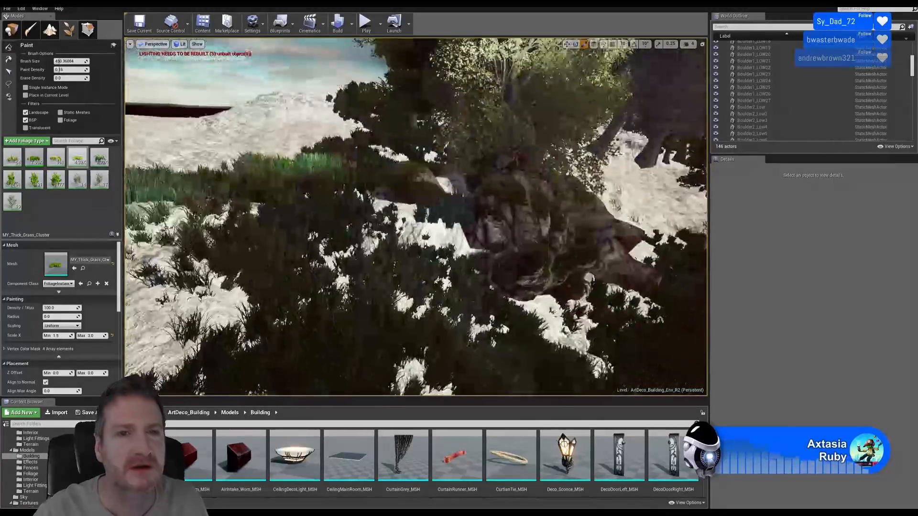
pyautogui.moveTo(427, 210); pyautogui.dragTo(347, 220, button='right')
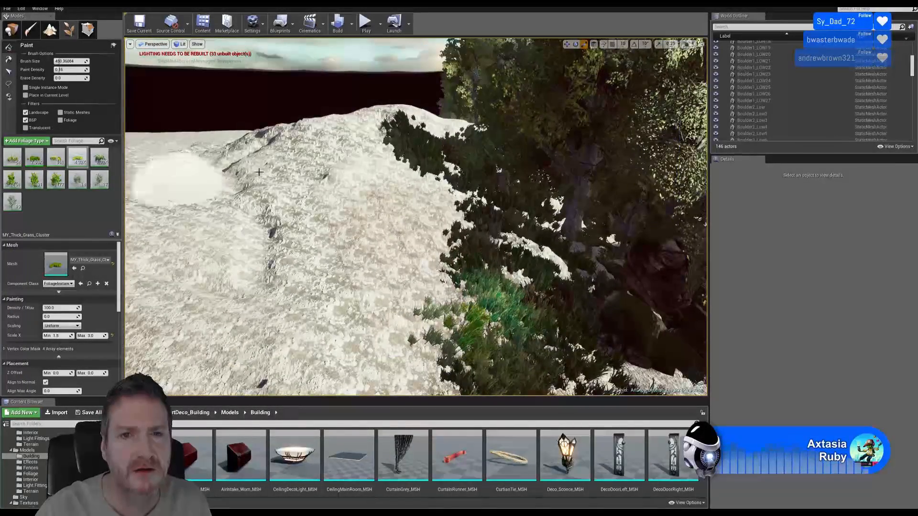
pyautogui.moveTo(425, 266); pyautogui.dragTo(502, 295, button='right')
pyautogui.moveTo(371, 175)
pyautogui.mouseDown(button='right')
pyautogui.moveTo(366, 129)
pyautogui.moveTo(371, 175)
pyautogui.mouseUp(button='right')
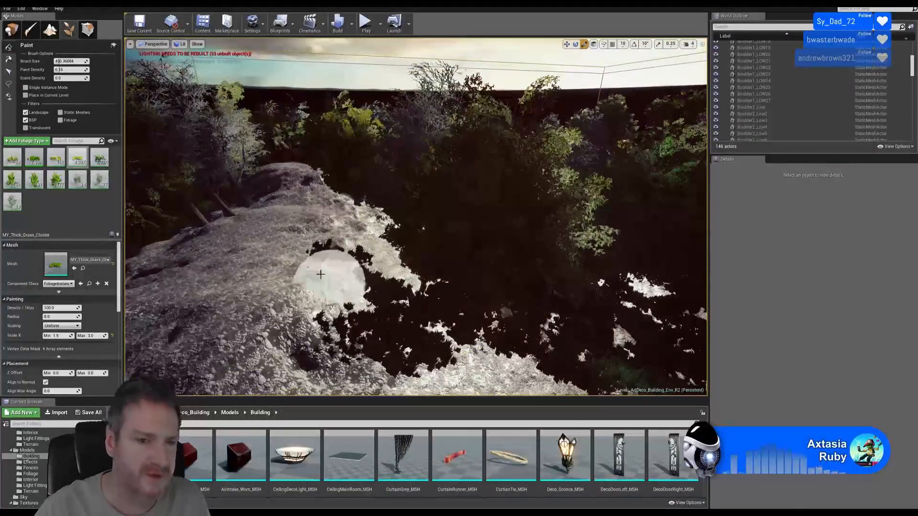
pyautogui.moveTo(338, 223); pyautogui.dragTo(286, 172)
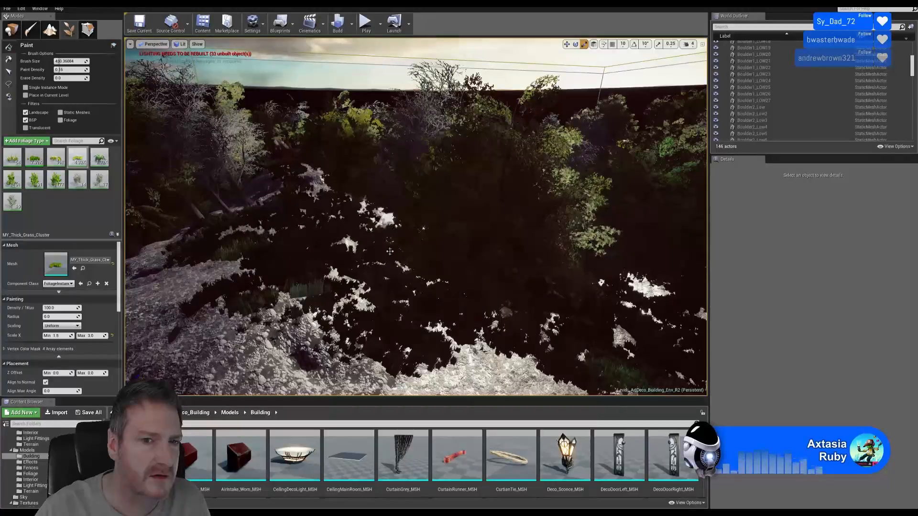
# Paint thick grass across the sunlit rocky ground and shadowed ledges behind the ridge.
pyautogui.moveTo(433, 304); pyautogui.dragTo(464, 303, button='right')
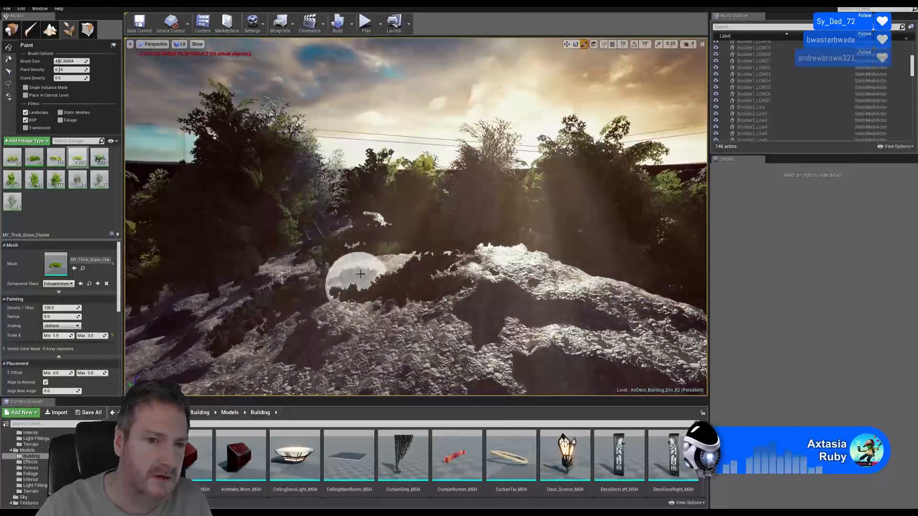
pyautogui.moveTo(410, 277)
pyautogui.mouseDown(button='right')
pyautogui.moveTo(409, 293)
pyautogui.moveTo(389, 292)
pyautogui.mouseUp(button='right')
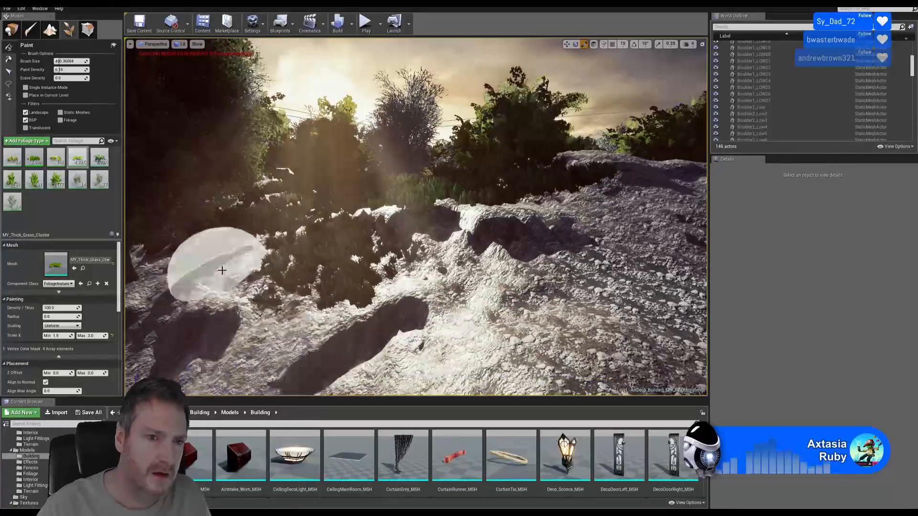
pyautogui.moveTo(222, 271); pyautogui.dragTo(209, 321)
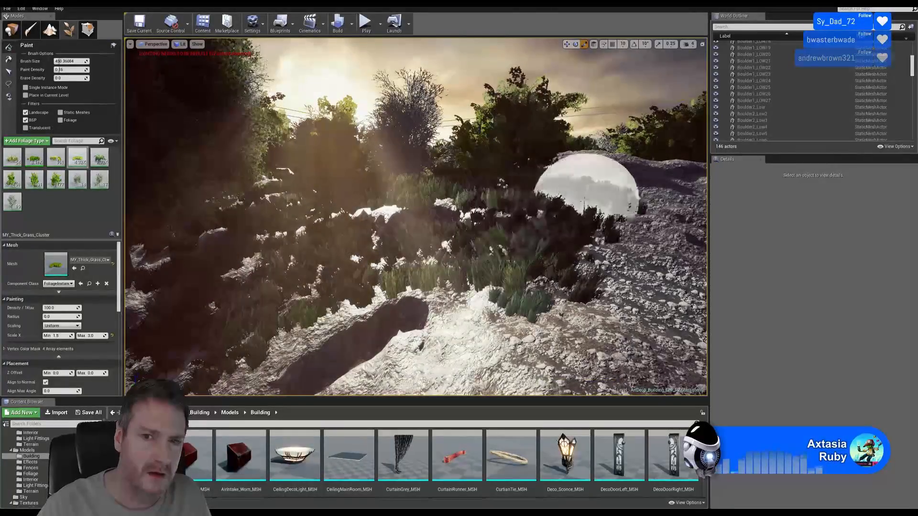
# Extend the thick grass from beneath the trees over the neighbouring rocky mounds and shadowed hollows.
pyautogui.moveTo(608, 247); pyautogui.dragTo(481, 267, button='right')
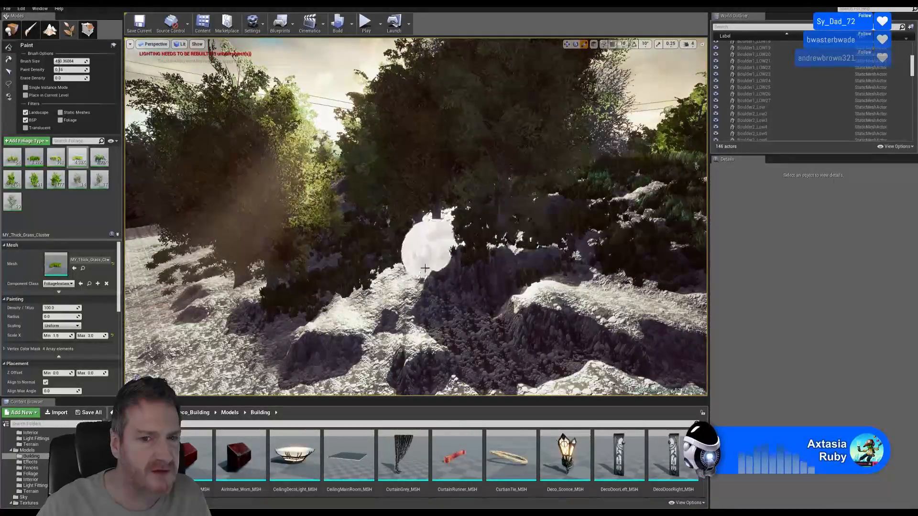
pyautogui.moveTo(507, 281); pyautogui.dragTo(535, 256, button='right')
pyautogui.moveTo(535, 257)
pyautogui.mouseDown()
pyautogui.moveTo(419, 123)
pyautogui.moveTo(490, 154)
pyautogui.mouseUp()
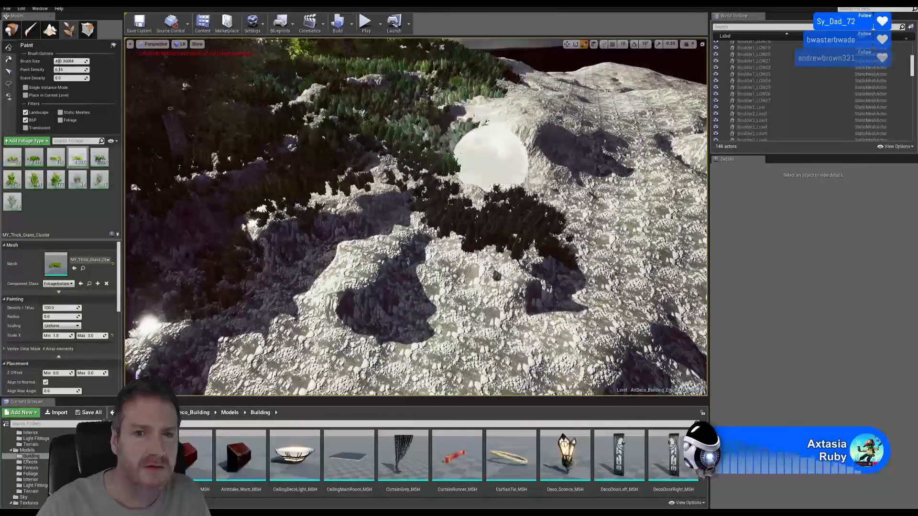
pyautogui.moveTo(337, 209)
pyautogui.mouseDown(button='right')
pyautogui.moveTo(322, 189)
pyautogui.moveTo(327, 200)
pyautogui.moveTo(341, 192)
pyautogui.mouseUp(button='right')
pyautogui.moveTo(430, 193)
pyautogui.mouseDown()
pyautogui.moveTo(430, 170)
pyautogui.moveTo(579, 209)
pyautogui.mouseUp()
pyautogui.moveTo(345, 223)
pyautogui.mouseDown()
pyautogui.moveTo(211, 185)
pyautogui.moveTo(399, 168)
pyautogui.moveTo(410, 147)
pyautogui.mouseUp()
# Paint thick grass around the ferns and tree trunks and up the bare slope beside the dark boulders.
pyautogui.moveTo(411, 147)
pyautogui.mouseDown(button='right')
pyautogui.moveTo(371, 126)
pyautogui.moveTo(229, 138)
pyautogui.moveTo(268, 138)
pyautogui.mouseUp(button='right')
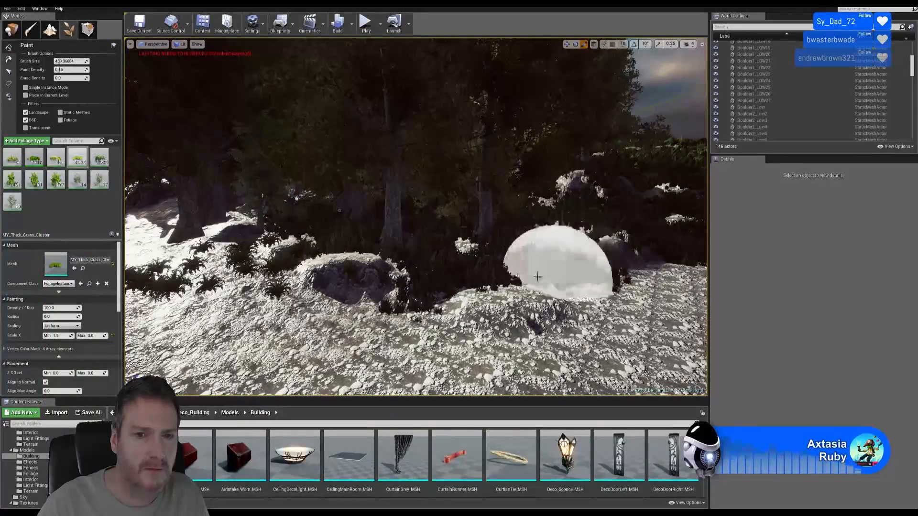
pyautogui.moveTo(486, 235); pyautogui.dragTo(484, 236, button='right')
pyautogui.moveTo(411, 225); pyautogui.dragTo(318, 205, button='right')
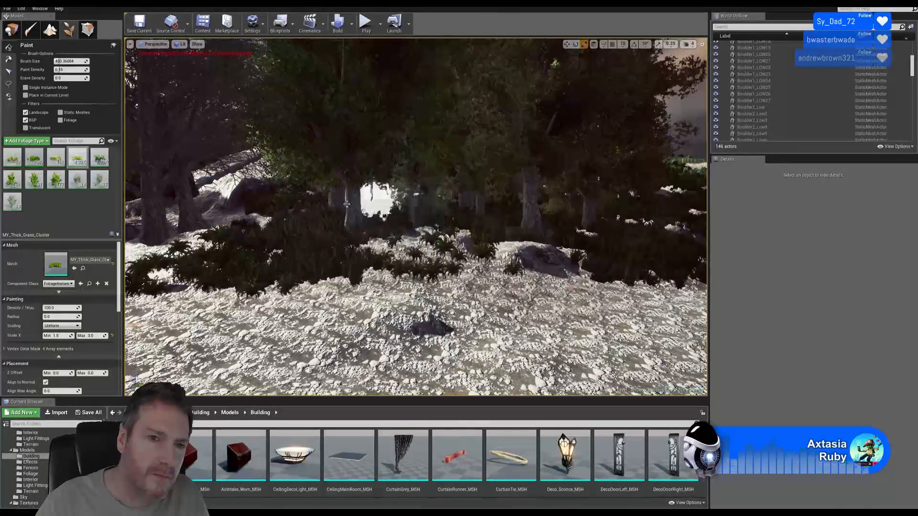
pyautogui.moveTo(317, 205); pyautogui.dragTo(283, 197, button='right')
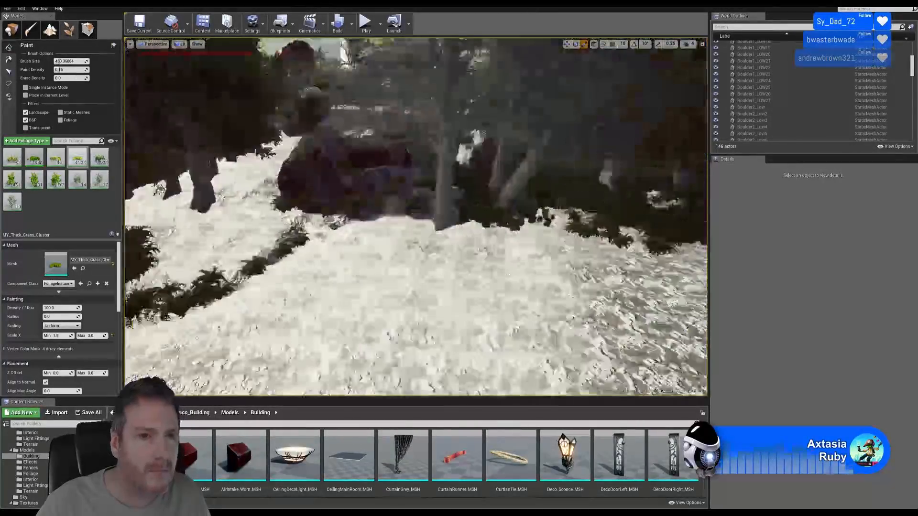
pyautogui.moveTo(284, 256); pyautogui.dragTo(228, 256, button='right')
pyautogui.moveTo(186, 286); pyautogui.dragTo(279, 270)
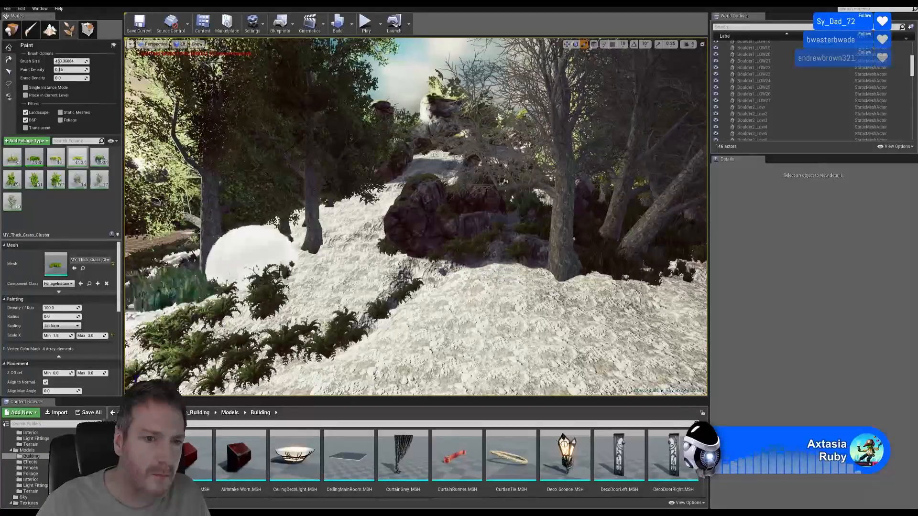
pyautogui.moveTo(378, 198); pyautogui.dragTo(459, 165)
pyautogui.moveTo(573, 275); pyautogui.dragTo(516, 270)
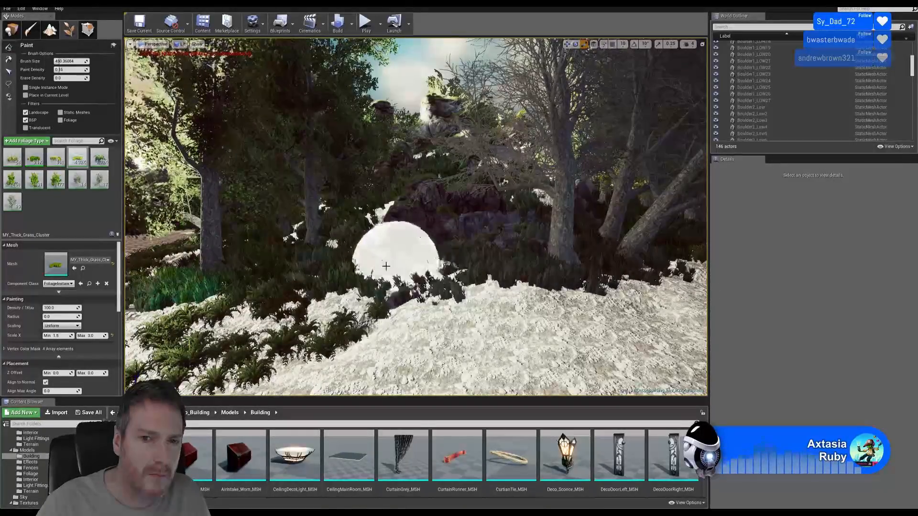
# Paint thick grass over the bare strip between the mossy rock formations and the leafless tree.
pyautogui.moveTo(462, 264)
pyautogui.mouseDown(button='right')
pyautogui.moveTo(545, 275)
pyautogui.moveTo(418, 273)
pyautogui.moveTo(450, 270)
pyautogui.moveTo(437, 258)
pyautogui.moveTo(430, 282)
pyautogui.moveTo(428, 272)
pyautogui.mouseUp(button='right')
pyautogui.press('w')
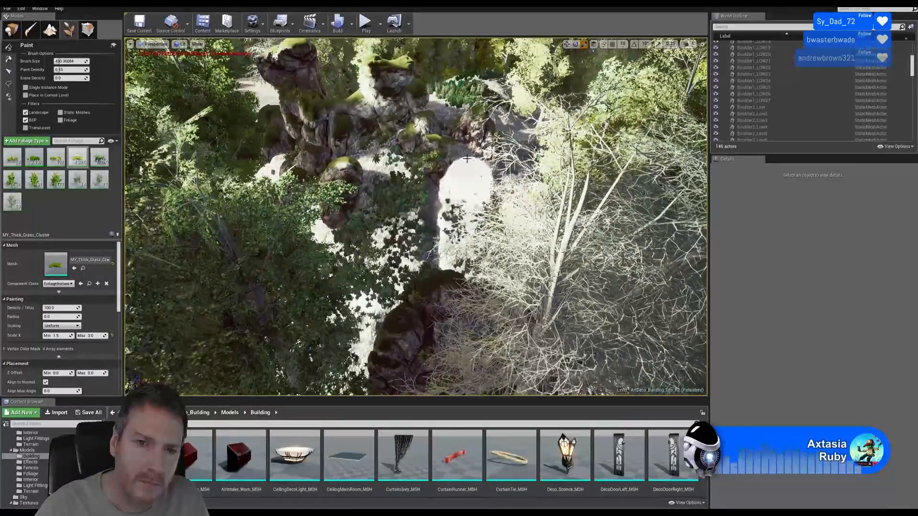
pyautogui.moveTo(465, 184)
pyautogui.mouseDown()
pyautogui.moveTo(461, 160)
pyautogui.moveTo(381, 158)
pyautogui.moveTo(432, 178)
pyautogui.moveTo(475, 94)
pyautogui.moveTo(521, 135)
pyautogui.mouseUp()
pyautogui.moveTo(521, 135)
pyautogui.mouseDown(button='right')
pyautogui.moveTo(459, 138)
pyautogui.moveTo(507, 167)
pyautogui.moveTo(468, 153)
pyautogui.moveTo(512, 165)
pyautogui.moveTo(483, 191)
pyautogui.moveTo(430, 177)
pyautogui.moveTo(402, 191)
pyautogui.moveTo(416, 205)
pyautogui.moveTo(328, 318)
pyautogui.moveTo(439, 155)
pyautogui.mouseUp(button='right')
pyautogui.moveTo(440, 155)
pyautogui.mouseDown()
pyautogui.moveTo(516, 234)
pyautogui.moveTo(306, 266)
pyautogui.moveTo(522, 228)
pyautogui.mouseUp()
# Fill the leftover bare ground in the dark undergrowth with thick grass.
pyautogui.moveTo(522, 227)
pyautogui.mouseDown(button='right')
pyautogui.moveTo(464, 222)
pyautogui.moveTo(438, 249)
pyautogui.moveTo(445, 291)
pyautogui.mouseUp(button='right')
pyautogui.moveTo(416, 239)
pyautogui.mouseDown()
pyautogui.moveTo(272, 286)
pyautogui.moveTo(382, 215)
pyautogui.mouseUp()
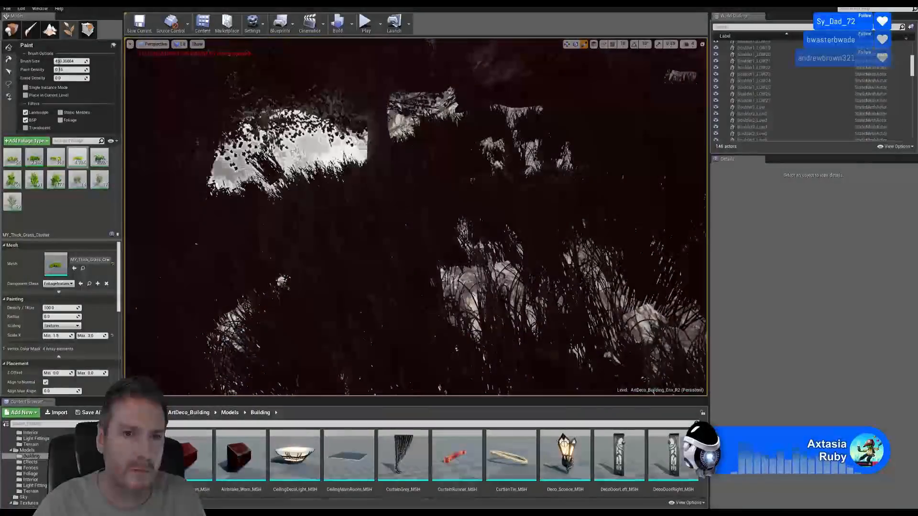
pyautogui.moveTo(383, 215); pyautogui.dragTo(334, 229, button='right')
pyautogui.moveTo(383, 215)
pyautogui.mouseDown()
pyautogui.moveTo(416, 184)
pyautogui.moveTo(363, 215)
pyautogui.mouseUp()
# Cover the bright fern-dotted slope beneath the light green trees with thick grass.
pyautogui.moveTo(363, 215)
pyautogui.mouseDown(button='right')
pyautogui.moveTo(297, 211)
pyautogui.moveTo(363, 208)
pyautogui.moveTo(411, 222)
pyautogui.moveTo(440, 215)
pyautogui.mouseUp(button='right')
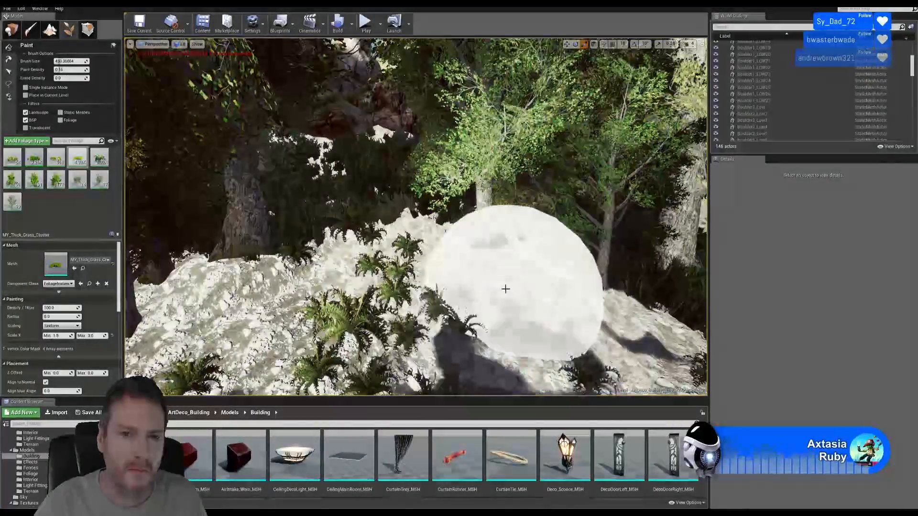
pyautogui.moveTo(506, 289)
pyautogui.mouseDown()
pyautogui.moveTo(424, 230)
pyautogui.moveTo(217, 295)
pyautogui.mouseUp()
pyautogui.moveTo(217, 295); pyautogui.dragTo(296, 335, button='right')
pyautogui.moveTo(463, 239); pyautogui.dragTo(360, 232)
# Paint thick grass along the shaded bank behind the ferns, around the yellow-green trees.
pyautogui.moveTo(360, 232)
pyautogui.mouseDown(button='right')
pyautogui.moveTo(353, 254)
pyautogui.moveTo(318, 260)
pyautogui.mouseUp(button='right')
pyautogui.moveTo(400, 219)
pyautogui.mouseDown()
pyautogui.moveTo(475, 210)
pyautogui.moveTo(311, 230)
pyautogui.mouseUp()
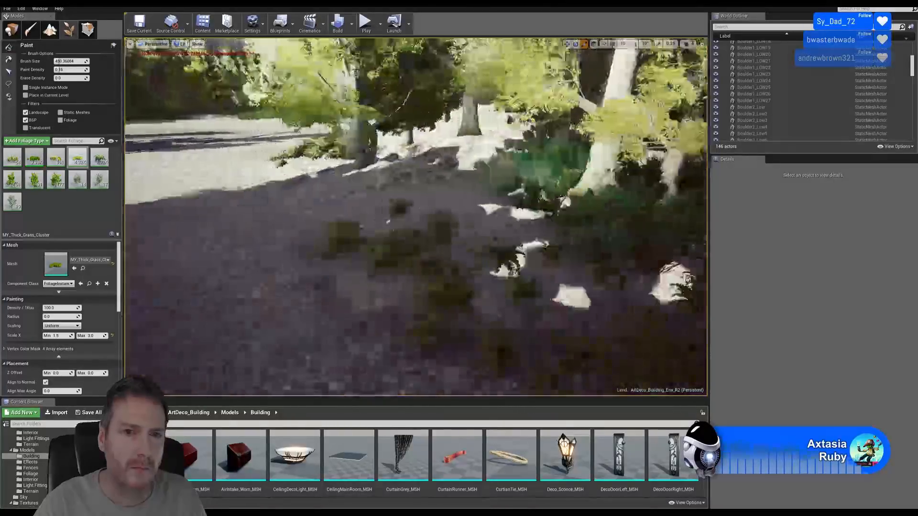
pyautogui.moveTo(306, 192); pyautogui.dragTo(370, 196, button='right')
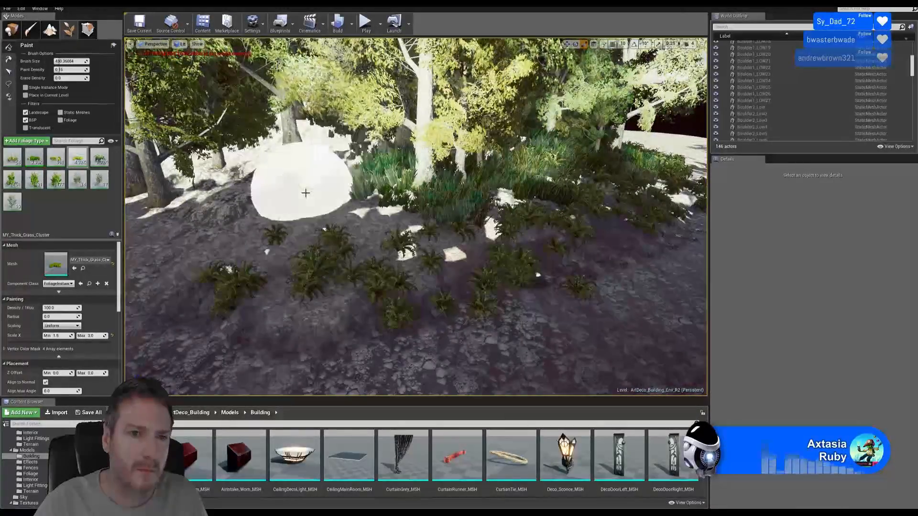
pyautogui.moveTo(269, 207); pyautogui.dragTo(187, 236)
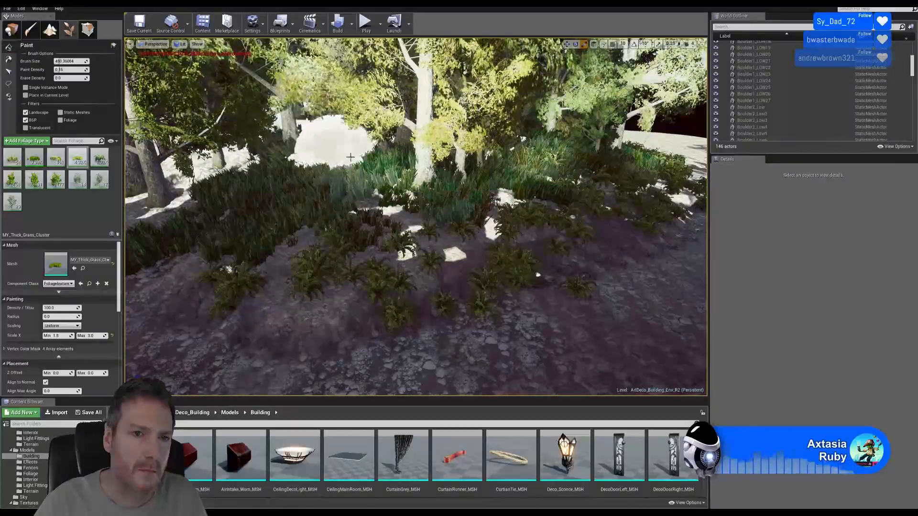
# Paint thick grass over the shaded rocky ground around the foot of the trees, joining it to the existing grass patch.
pyautogui.moveTo(373, 155)
pyautogui.mouseDown(button='right')
pyautogui.moveTo(351, 158)
pyautogui.moveTo(369, 159)
pyautogui.mouseUp(button='right')
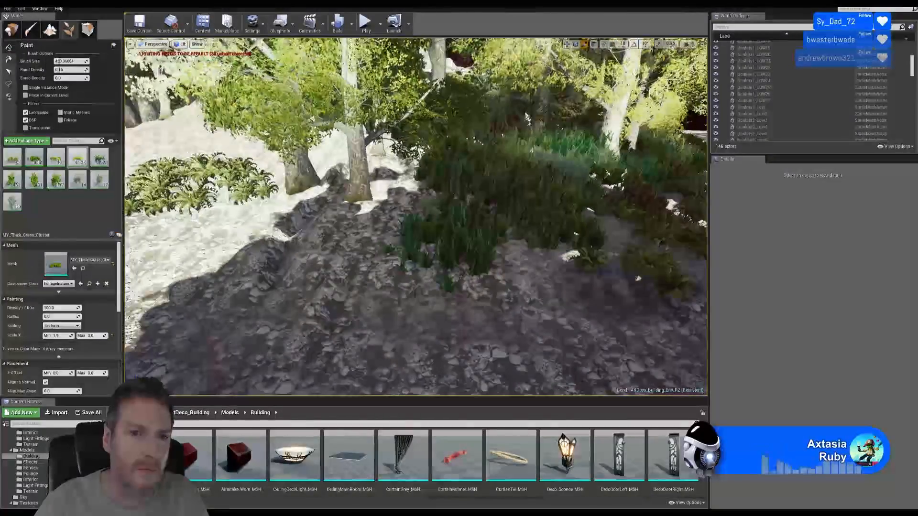
pyautogui.moveTo(377, 213); pyautogui.dragTo(392, 136)
pyautogui.moveTo(298, 185); pyautogui.dragTo(453, 174)
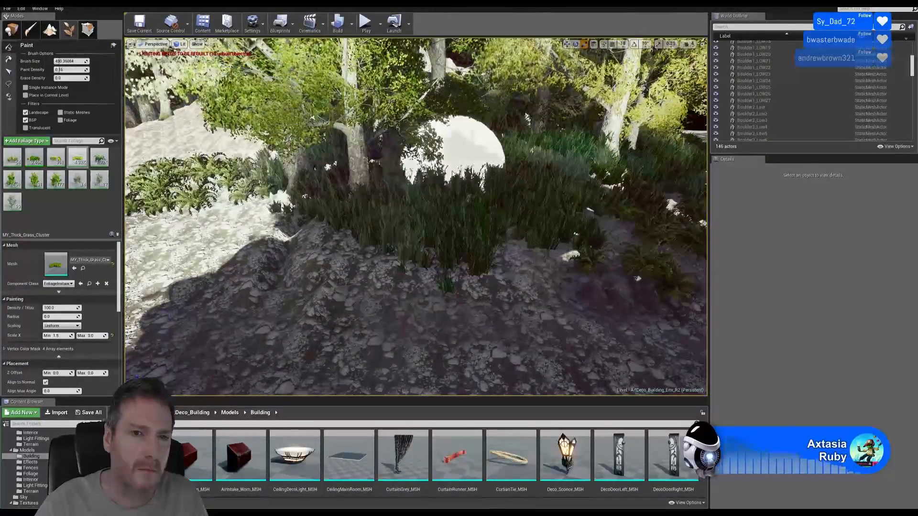
# Cover the bare sunlit hillside between the ferns and the large boulders with thick grass.
pyautogui.moveTo(453, 191); pyautogui.dragTo(335, 196, button='right')
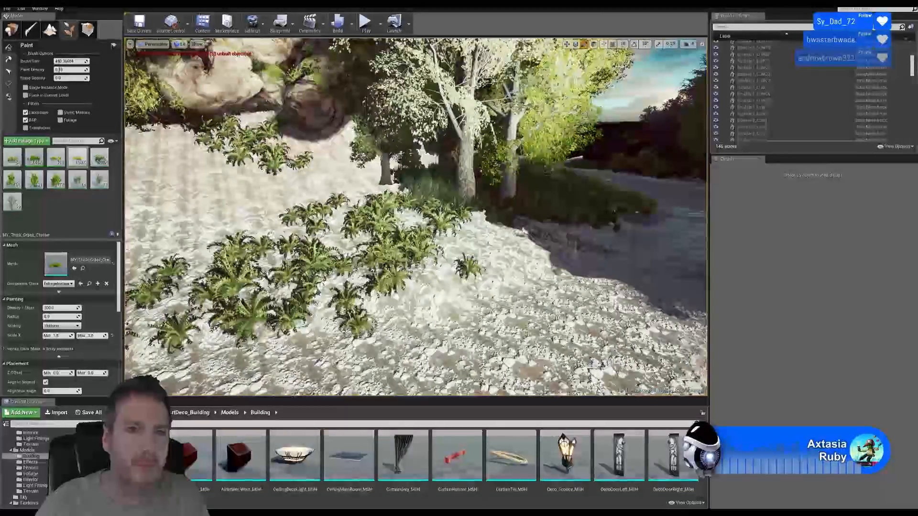
pyautogui.moveTo(318, 155); pyautogui.dragTo(281, 149)
pyautogui.moveTo(316, 197); pyautogui.dragTo(275, 124)
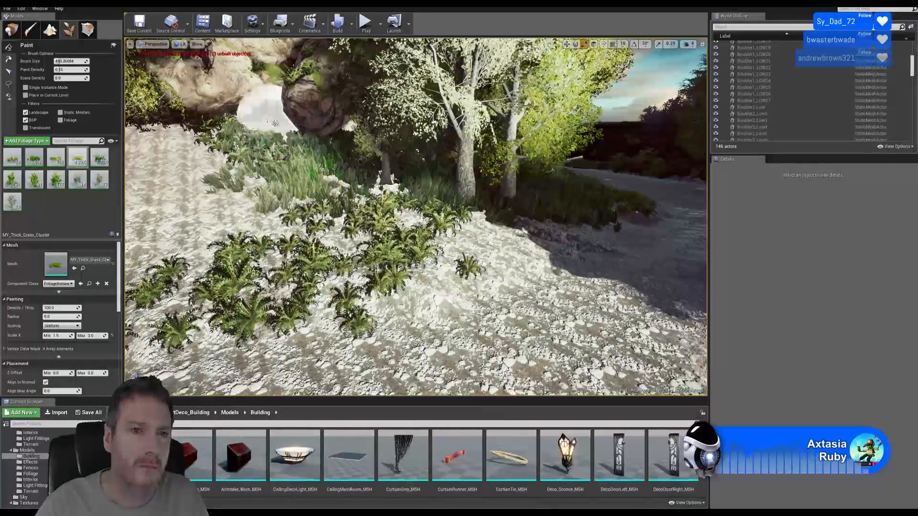
# Extend the thick grass from the boulder hillside behind the ferns and along the bases of the neighbouring trees.
pyautogui.moveTo(362, 200)
pyautogui.mouseDown(button='right')
pyautogui.moveTo(287, 201)
pyautogui.moveTo(363, 203)
pyautogui.mouseUp(button='right')
pyautogui.moveTo(346, 215); pyautogui.dragTo(202, 182)
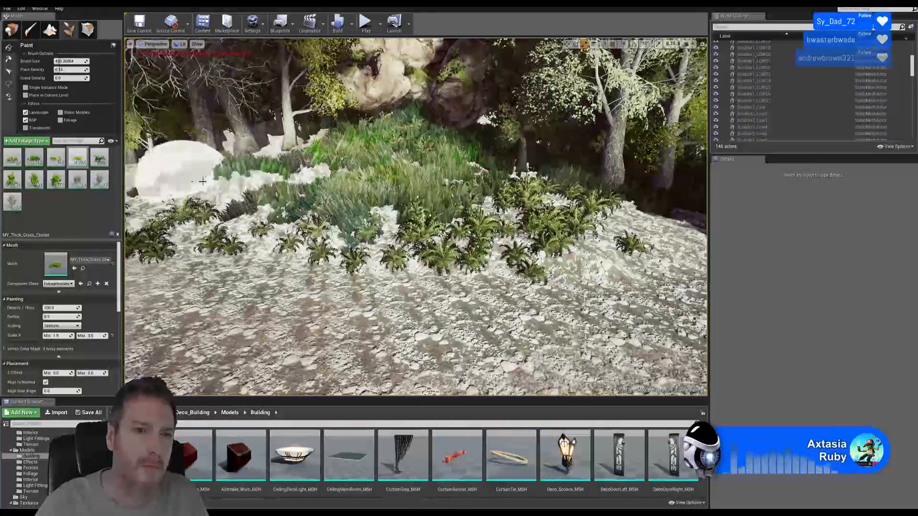
pyautogui.moveTo(290, 166); pyautogui.dragTo(336, 173)
pyautogui.moveTo(336, 176)
pyautogui.mouseDown(button='right')
pyautogui.moveTo(392, 187)
pyautogui.moveTo(342, 181)
pyautogui.mouseUp(button='right')
pyautogui.moveTo(388, 175); pyautogui.dragTo(193, 188)
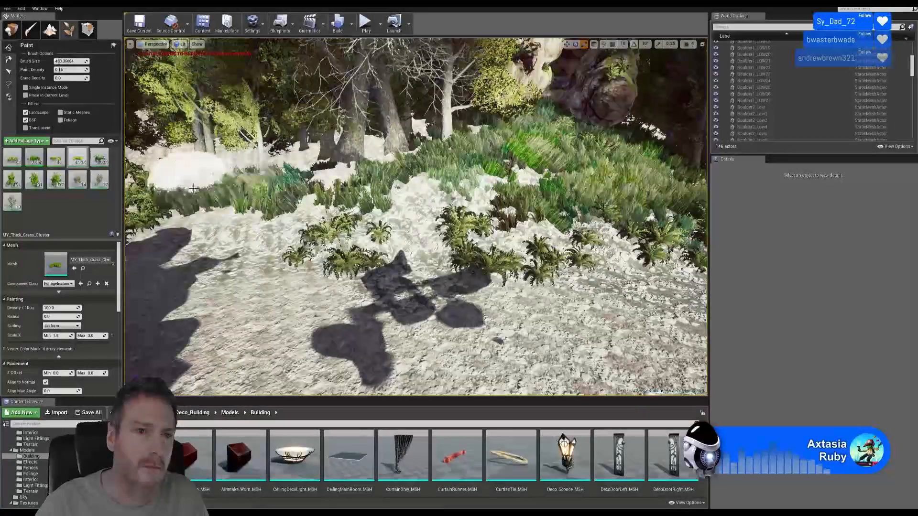
pyautogui.click(263, 182)
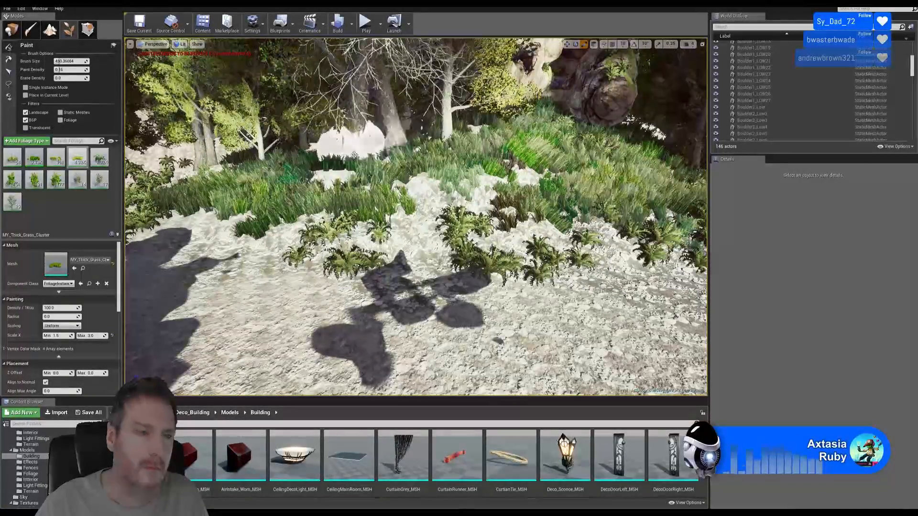
# Paint thick grass along the sunlit tree line bordering the open gravel, filling bare patches behind and between the ferns.
pyautogui.moveTo(412, 178)
pyautogui.mouseDown(button='right')
pyautogui.moveTo(467, 182)
pyautogui.moveTo(444, 208)
pyautogui.mouseUp(button='right')
pyautogui.click(306, 241)
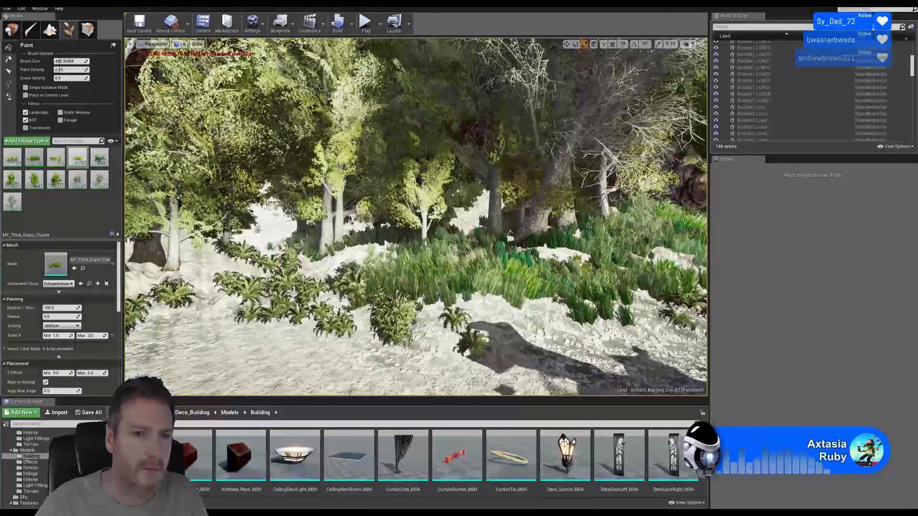
pyautogui.moveTo(413, 242); pyautogui.dragTo(376, 250, button='right')
pyautogui.moveTo(296, 256); pyautogui.dragTo(359, 251)
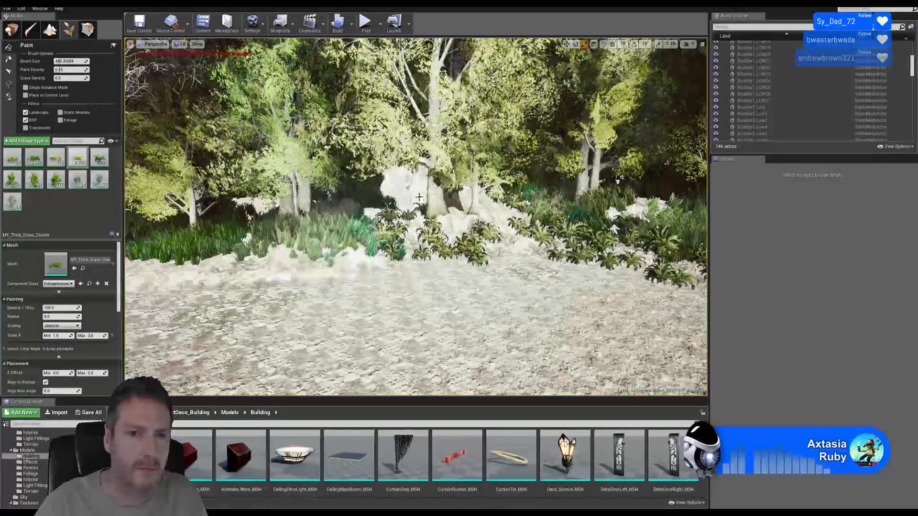
pyautogui.moveTo(523, 205); pyautogui.dragTo(478, 206, button='right')
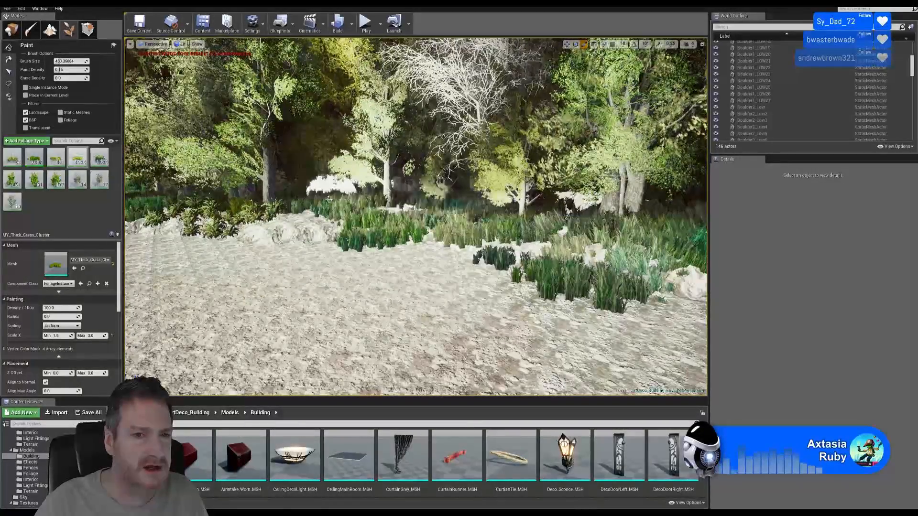
pyautogui.moveTo(325, 201); pyautogui.dragTo(291, 211)
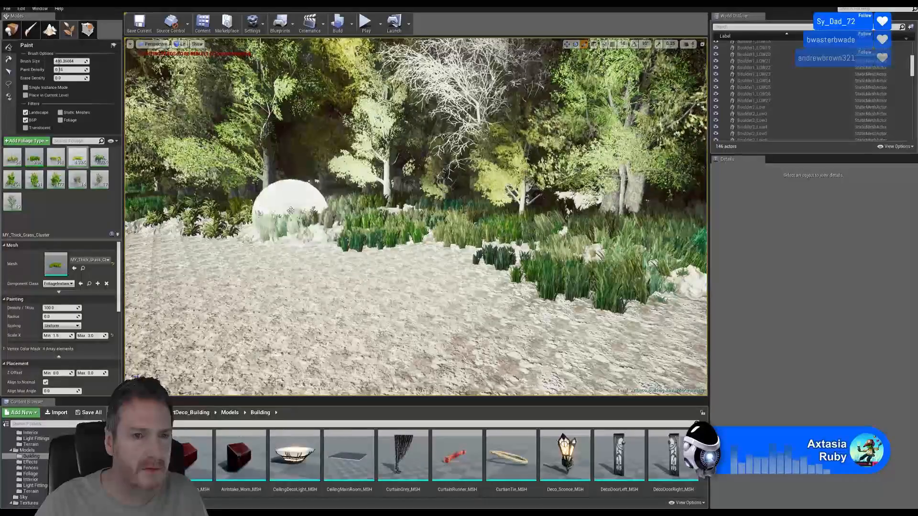
# Fill the bright bare ground showing between the tree canopies in the dense woodland with thick grass.
pyautogui.moveTo(291, 211)
pyautogui.mouseDown(button='right')
pyautogui.moveTo(396, 197)
pyautogui.moveTo(397, 157)
pyautogui.moveTo(397, 249)
pyautogui.moveTo(399, 189)
pyautogui.moveTo(379, 225)
pyautogui.mouseUp(button='right')
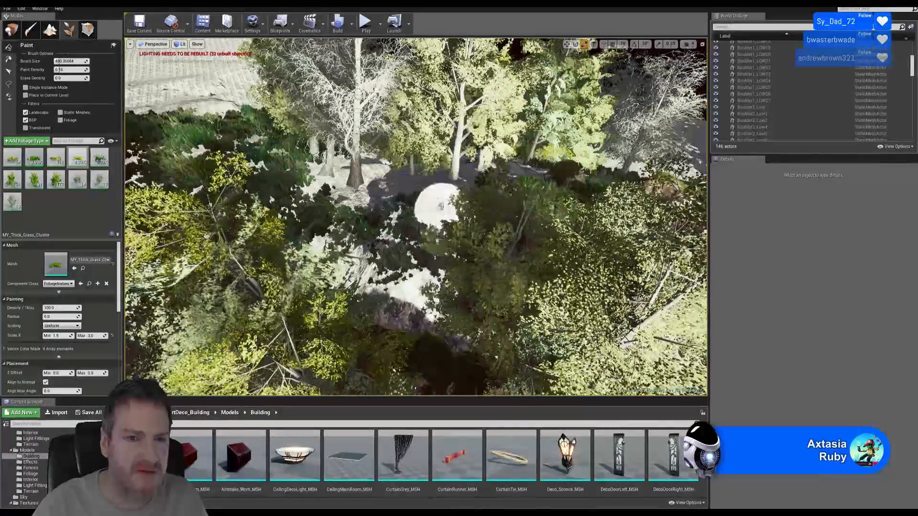
pyautogui.moveTo(353, 185)
pyautogui.mouseDown()
pyautogui.moveTo(533, 165)
pyautogui.moveTo(329, 239)
pyautogui.mouseUp()
pyautogui.moveTo(312, 265); pyautogui.dragTo(312, 264, button='right')
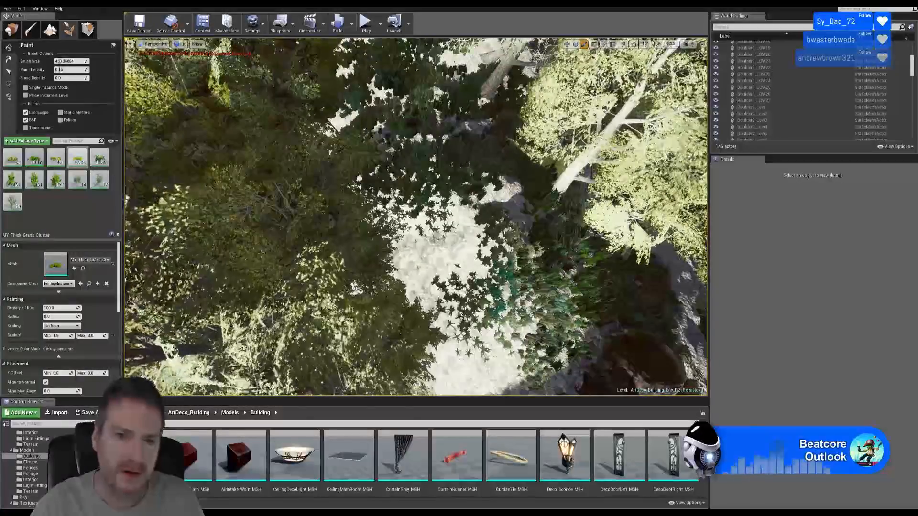
pyautogui.moveTo(416, 247); pyautogui.dragTo(416, 248, button='right')
pyautogui.moveTo(337, 351)
pyautogui.mouseDown()
pyautogui.moveTo(314, 231)
pyautogui.moveTo(363, 322)
pyautogui.moveTo(345, 228)
pyautogui.moveTo(359, 185)
pyautogui.mouseUp()
# Paint thick grass on the bare patch in the dark undergrowth beside the bright-leaved tree.
pyautogui.moveTo(283, 215); pyautogui.dragTo(282, 215, button='right')
pyautogui.moveTo(306, 157); pyautogui.dragTo(306, 158, button='right')
pyautogui.moveTo(386, 131); pyautogui.dragTo(386, 131, button='right')
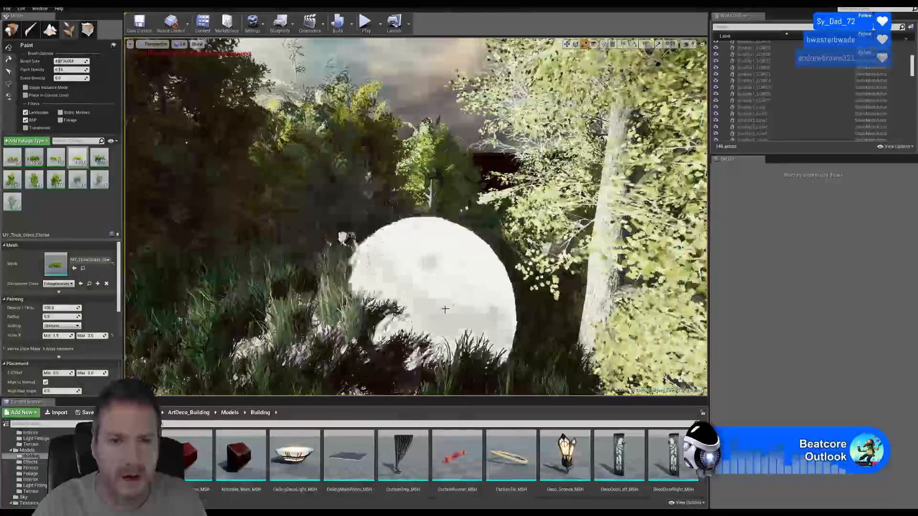
pyautogui.click(445, 308)
pyautogui.moveTo(418, 346); pyautogui.dragTo(418, 346, button='right')
# Fill the remaining bare spots on the grassy ridge beside the leafless tree with thick grass.
pyautogui.moveTo(279, 86); pyautogui.dragTo(278, 86, button='right')
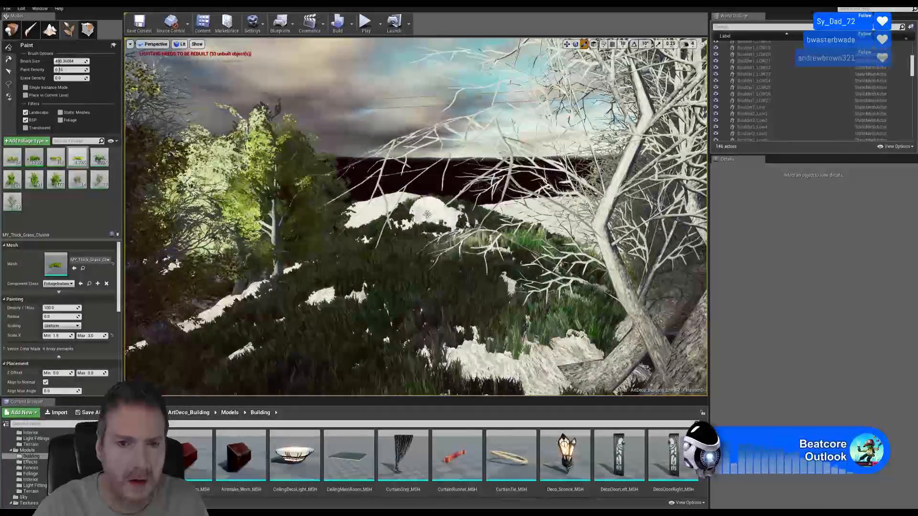
pyautogui.click(446, 217)
pyautogui.click(351, 283)
pyautogui.click(236, 296)
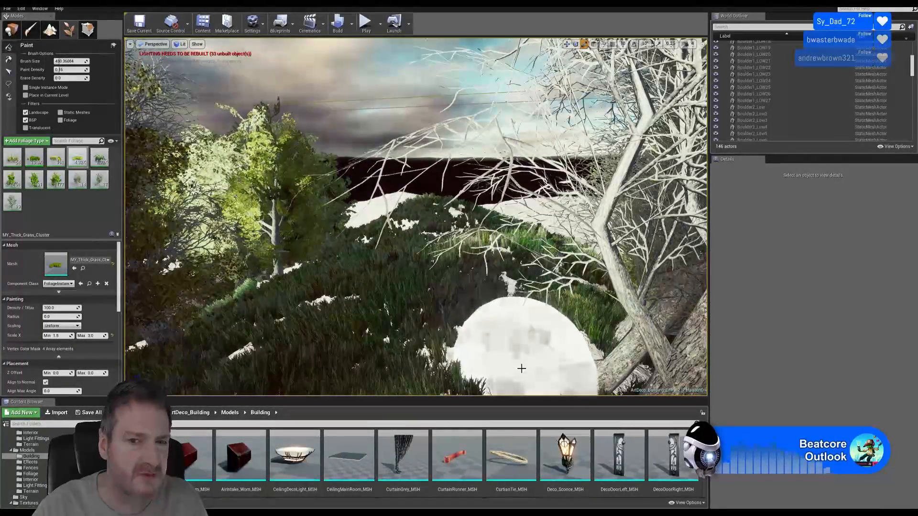
# Paint thick grass over the shaded forest floor near the large trunk and the bare strip running down the wooded slope.
pyautogui.moveTo(425, 320)
pyautogui.mouseDown(button='right')
pyautogui.moveTo(375, 332)
pyautogui.moveTo(368, 349)
pyautogui.moveTo(412, 342)
pyautogui.mouseUp(button='right')
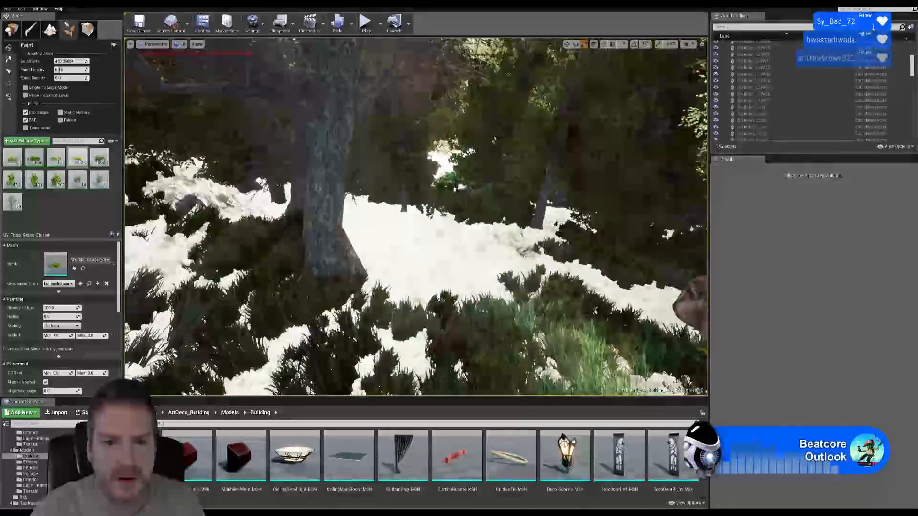
pyautogui.moveTo(483, 251)
pyautogui.mouseDown()
pyautogui.moveTo(355, 241)
pyautogui.moveTo(508, 277)
pyautogui.moveTo(598, 275)
pyautogui.mouseUp()
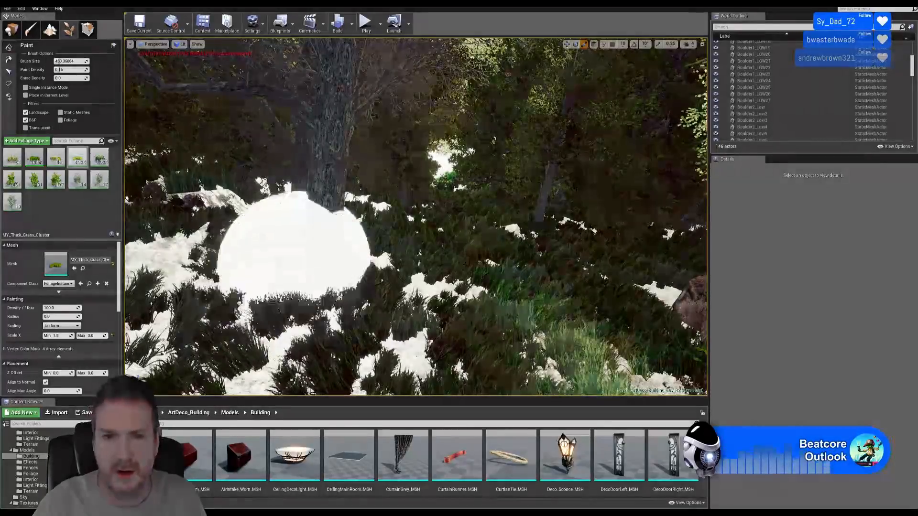
pyautogui.moveTo(294, 247)
pyautogui.mouseDown(button='right')
pyautogui.moveTo(330, 224)
pyautogui.moveTo(349, 244)
pyautogui.moveTo(239, 229)
pyautogui.mouseUp(button='right')
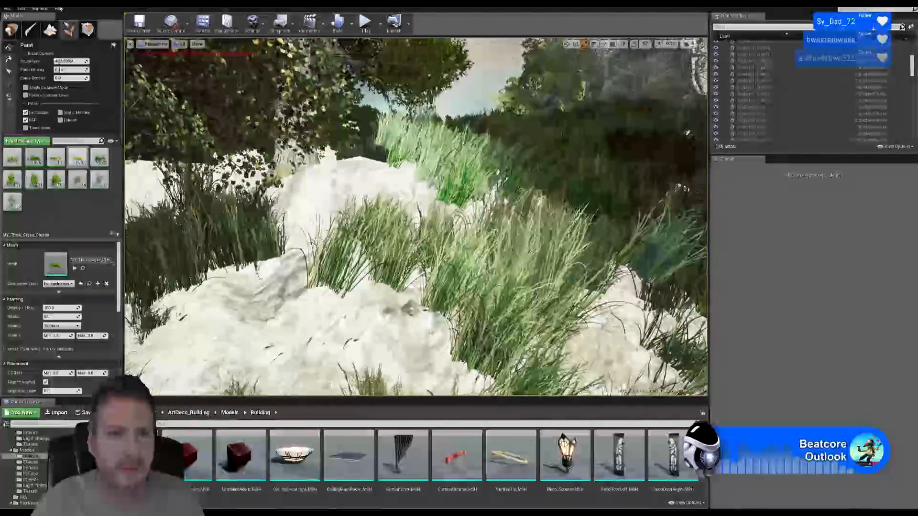
pyautogui.moveTo(302, 225); pyautogui.dragTo(482, 238, button='right')
pyautogui.moveTo(401, 194); pyautogui.dragTo(423, 217, button='right')
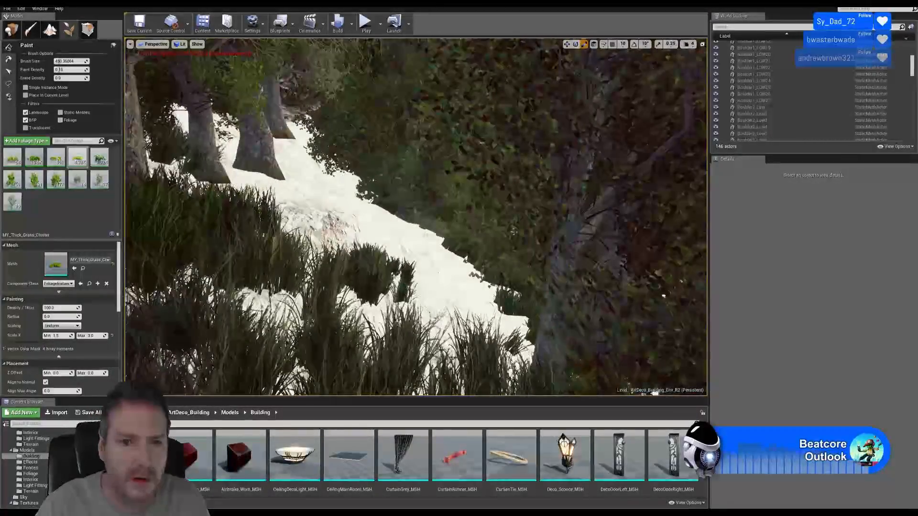
pyautogui.moveTo(446, 286); pyautogui.dragTo(364, 214)
pyautogui.moveTo(329, 159); pyautogui.dragTo(262, 133)
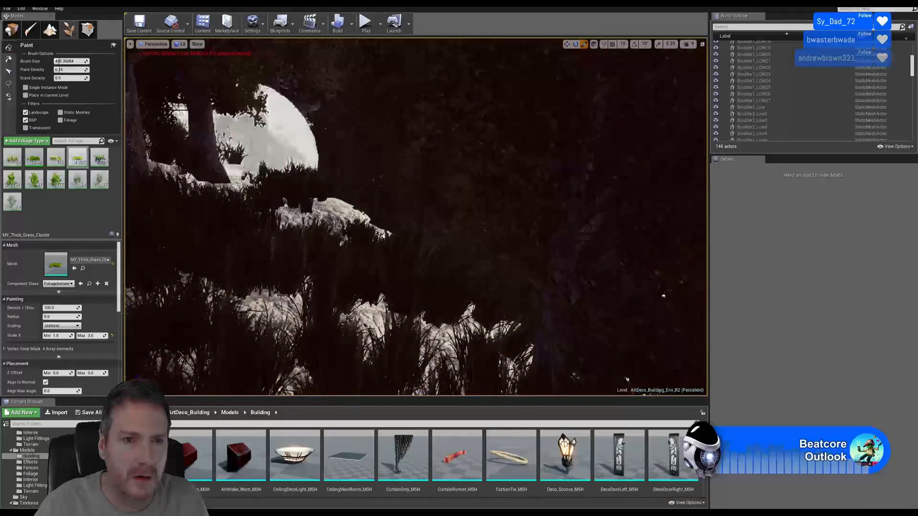
# Paint thick grass along the shaded gravel edge in front of the dark tree line, next to the existing grass.
pyautogui.moveTo(416, 216); pyautogui.dragTo(471, 230, button='right')
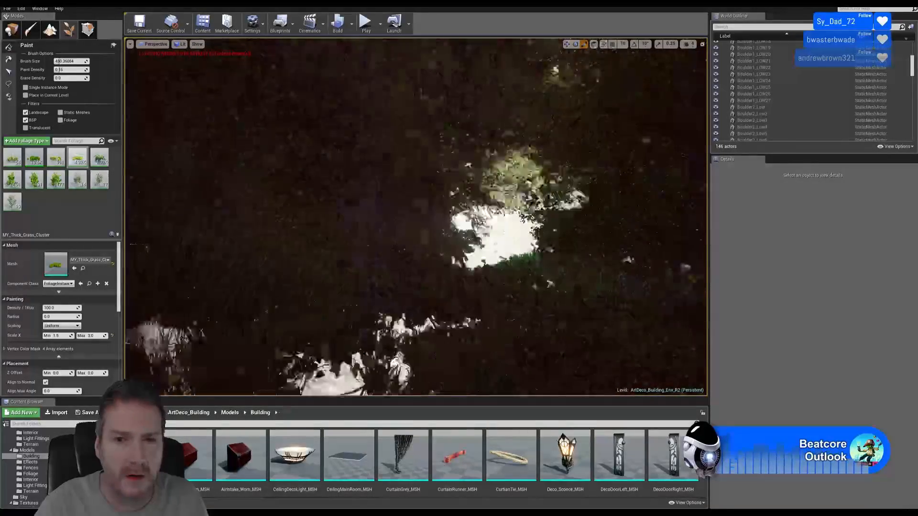
pyautogui.moveTo(416, 216); pyautogui.dragTo(461, 179, button='right')
pyautogui.press('w')
pyautogui.press('w')
pyautogui.moveTo(416, 216)
pyautogui.mouseDown(button='right')
pyautogui.moveTo(468, 234)
pyautogui.moveTo(459, 225)
pyautogui.moveTo(420, 270)
pyautogui.moveTo(470, 254)
pyautogui.mouseUp(button='right')
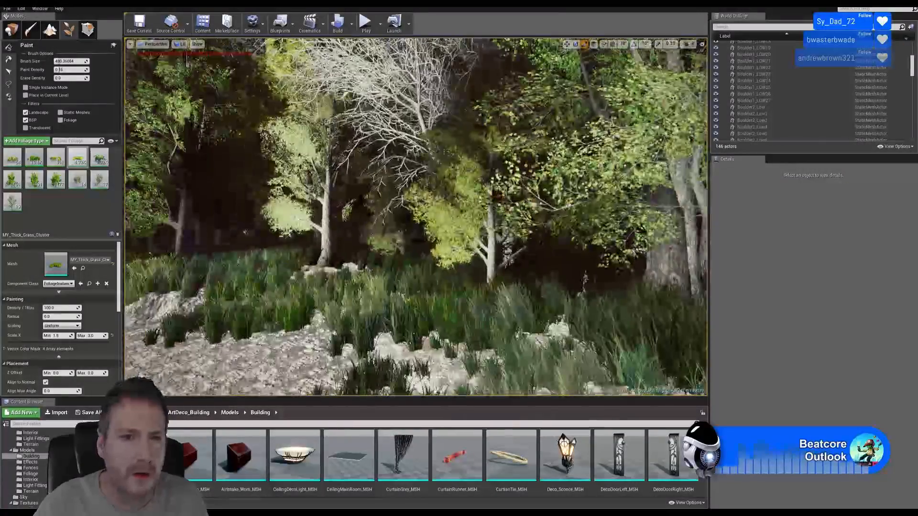
pyautogui.moveTo(458, 229); pyautogui.dragTo(287, 230, button='right')
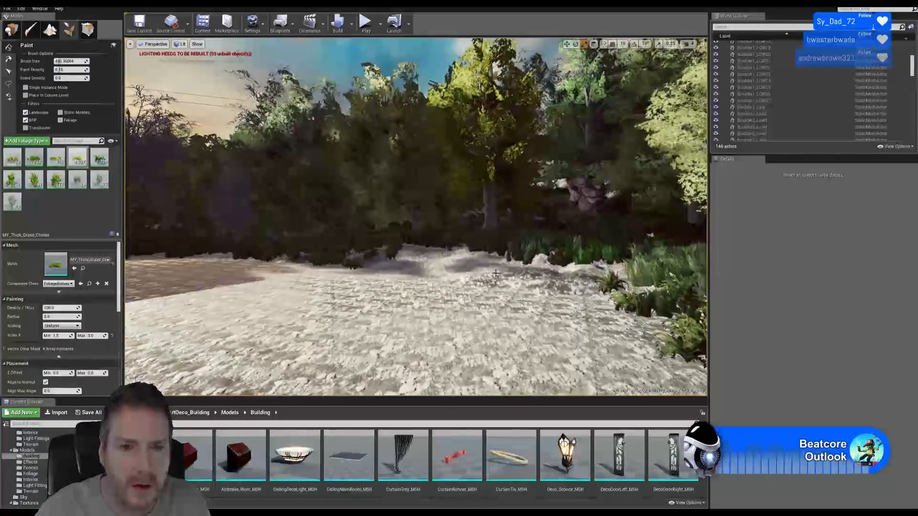
pyautogui.moveTo(491, 257); pyautogui.dragTo(404, 246)
pyautogui.moveTo(549, 280); pyautogui.dragTo(624, 286)
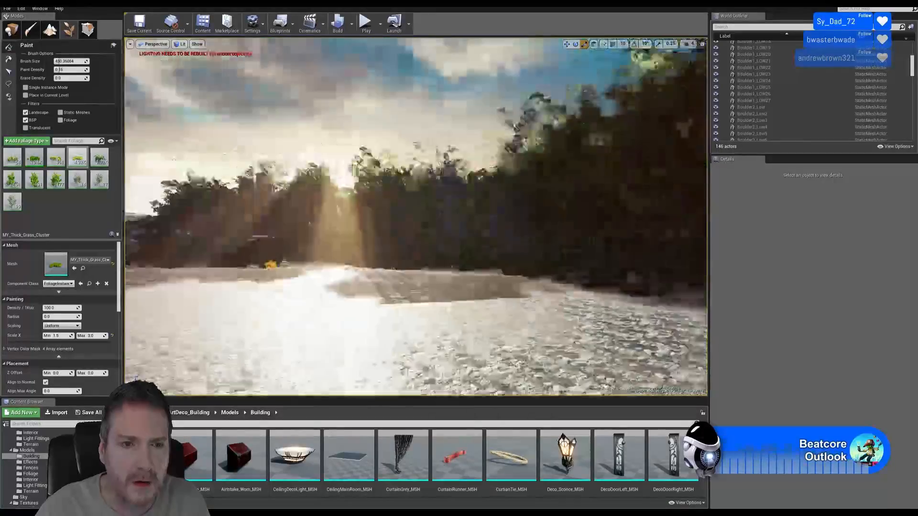
# Deactivate the thick grass cluster and activate the second foliage type in the palette for painting.
pyautogui.moveTo(416, 230); pyautogui.dragTo(660, 239, button='right')
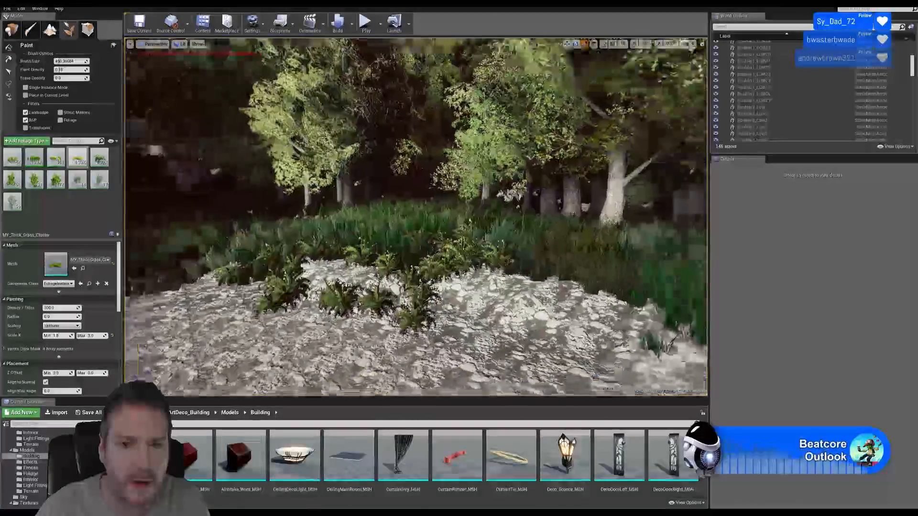
pyautogui.moveTo(415, 229); pyautogui.dragTo(631, 227, button='right')
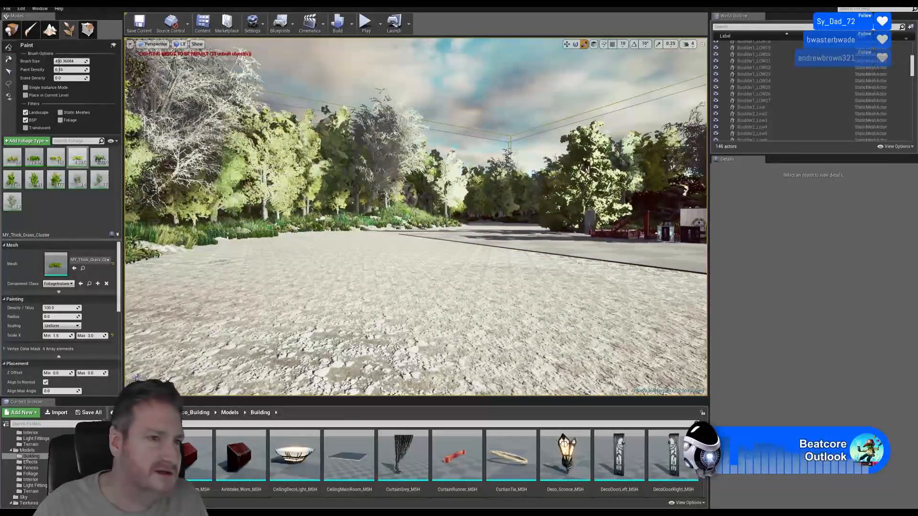
pyautogui.click(73, 152)
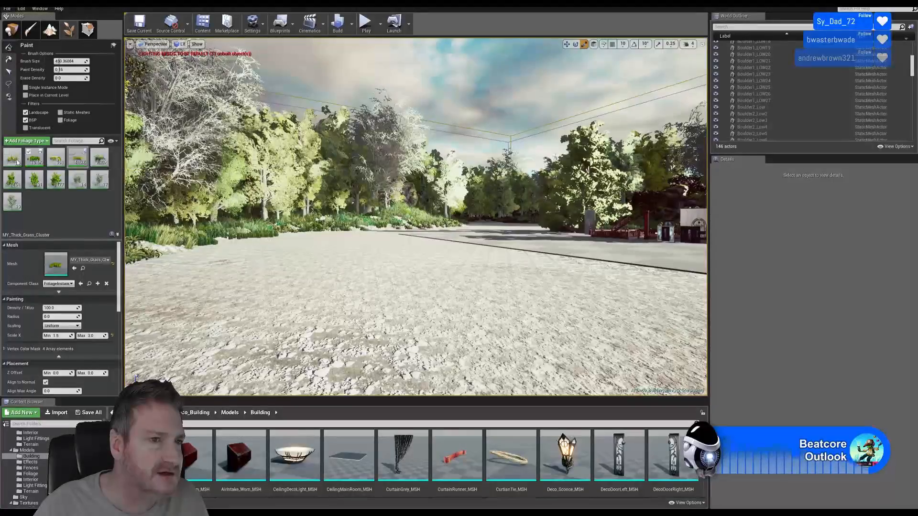
pyautogui.click(30, 153)
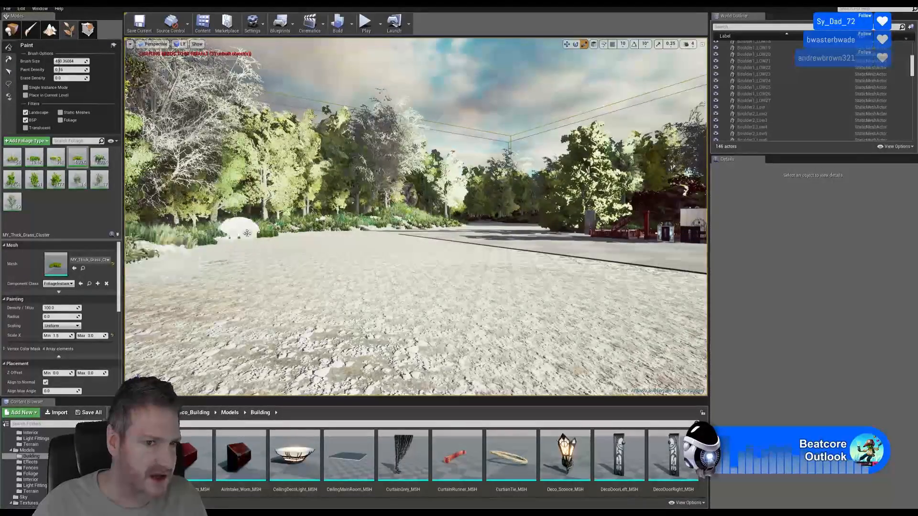
# Set the paint density to 0.41 and paint the low plants along the shaded grass edge beside the rocky slope.
pyautogui.moveTo(437, 224); pyautogui.dragTo(210, 258, button='right')
pyautogui.moveTo(335, 219)
pyautogui.mouseDown(button='right')
pyautogui.moveTo(375, 210)
pyautogui.moveTo(339, 209)
pyautogui.moveTo(402, 200)
pyautogui.mouseUp(button='right')
pyautogui.moveTo(336, 252); pyautogui.dragTo(186, 239, button='right')
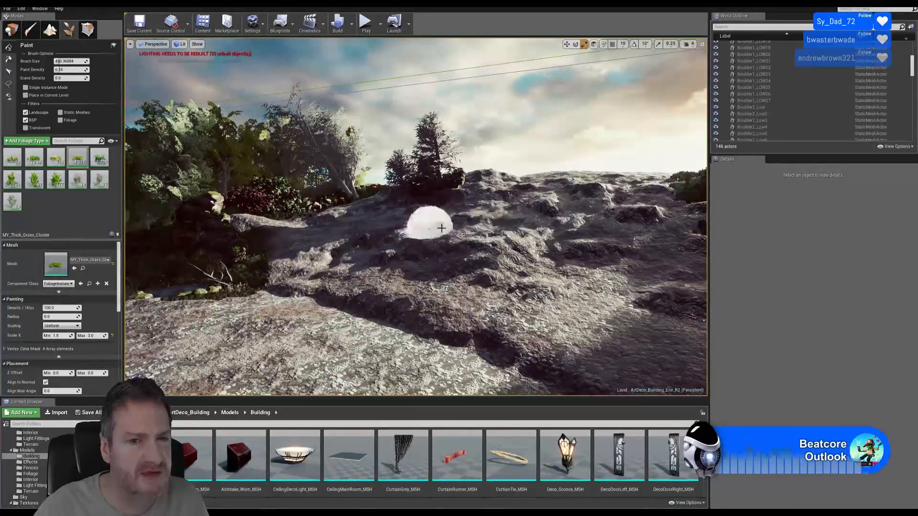
pyautogui.moveTo(442, 228); pyautogui.dragTo(410, 237, button='right')
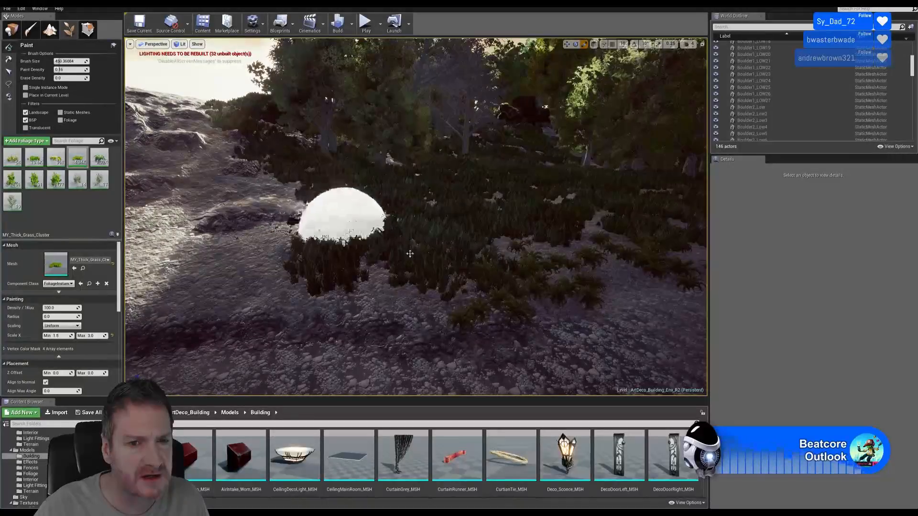
pyautogui.moveTo(409, 253); pyautogui.dragTo(397, 230)
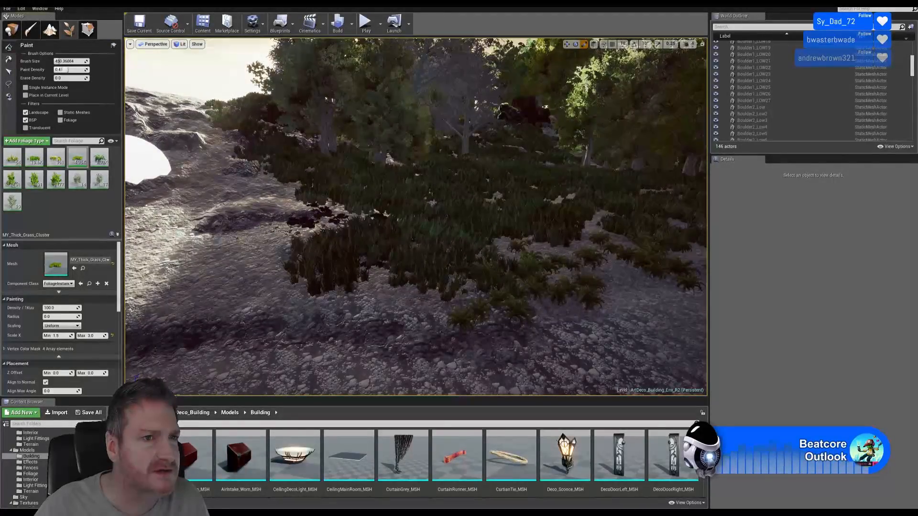
pyautogui.moveTo(320, 210); pyautogui.dragTo(371, 308)
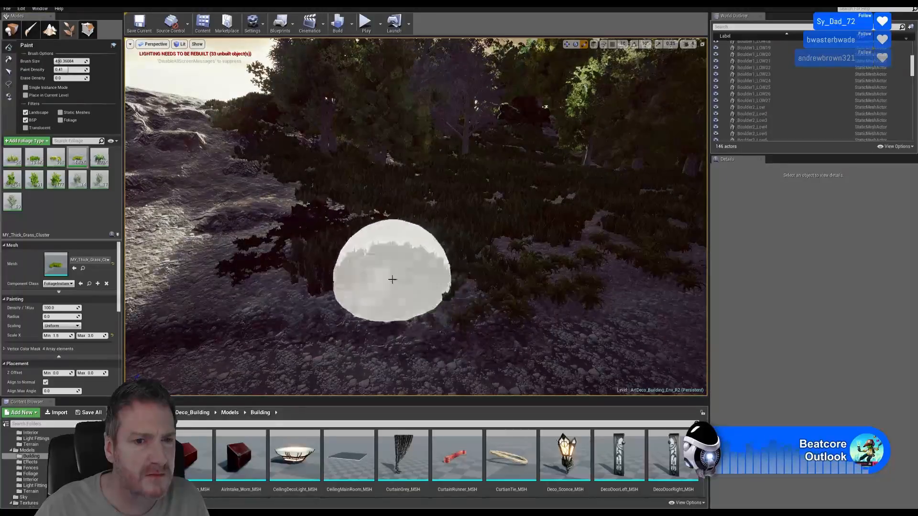
pyautogui.moveTo(311, 261); pyautogui.dragTo(505, 300)
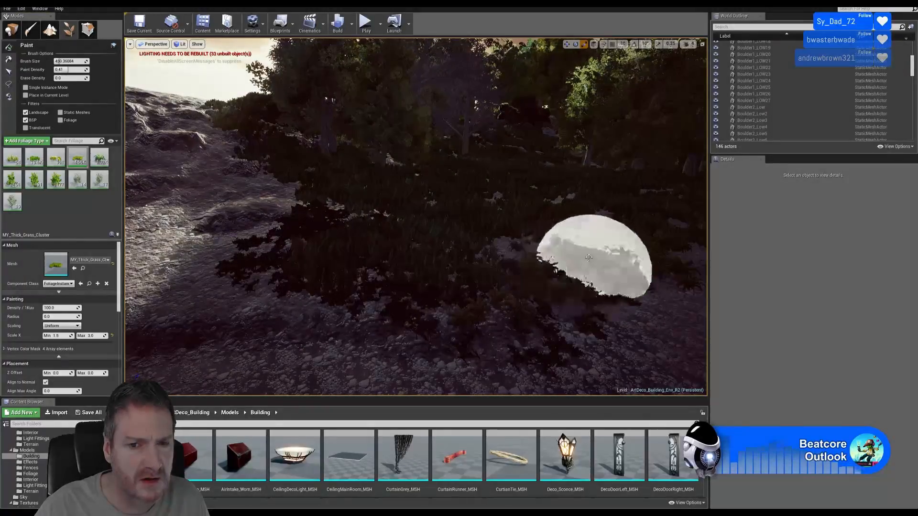
pyautogui.moveTo(493, 251); pyautogui.dragTo(541, 233)
pyautogui.moveTo(515, 227)
pyautogui.mouseDown(button='right')
pyautogui.moveTo(382, 236)
pyautogui.moveTo(555, 232)
pyautogui.moveTo(634, 251)
pyautogui.moveTo(497, 251)
pyautogui.moveTo(483, 263)
pyautogui.moveTo(507, 306)
pyautogui.mouseUp(button='right')
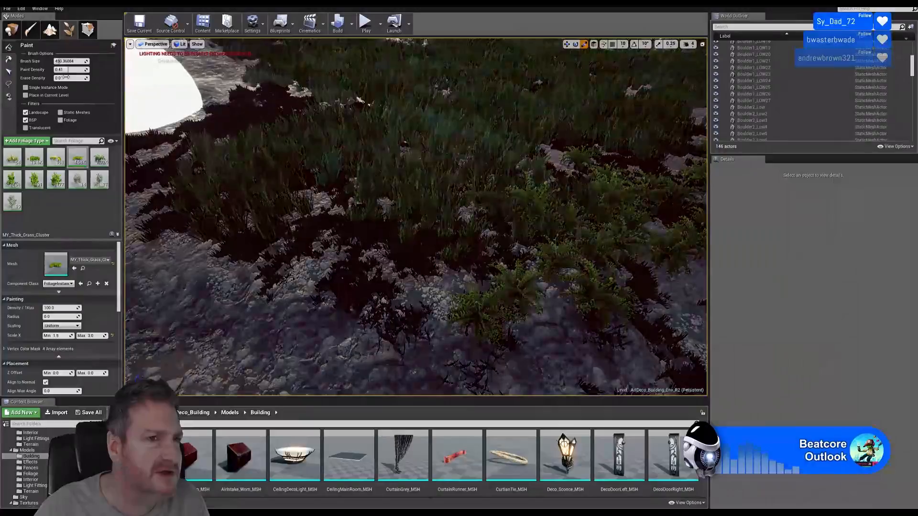
# Set the paint density to 0.86 and paint low plants along the patchy grass edge bordering the open gravel.
pyautogui.moveTo(67, 70); pyautogui.dragTo(78, 70)
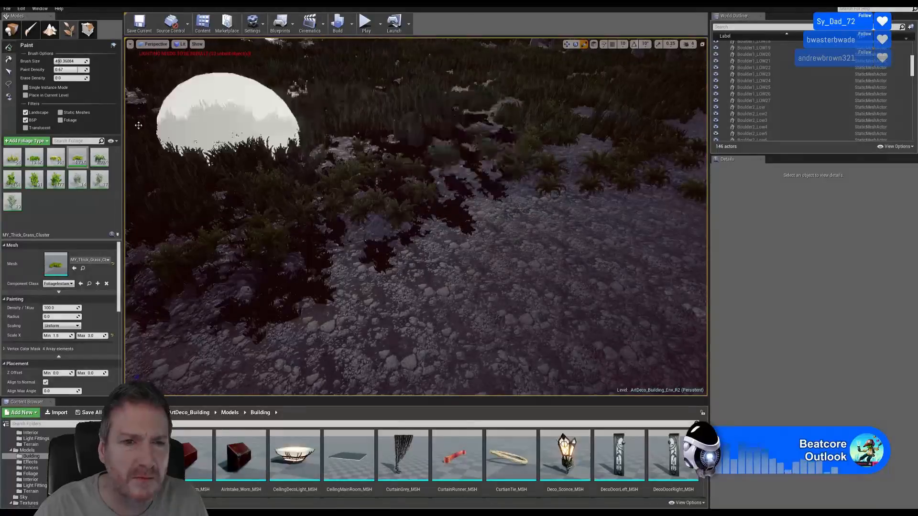
pyautogui.moveTo(79, 70); pyautogui.dragTo(84, 70)
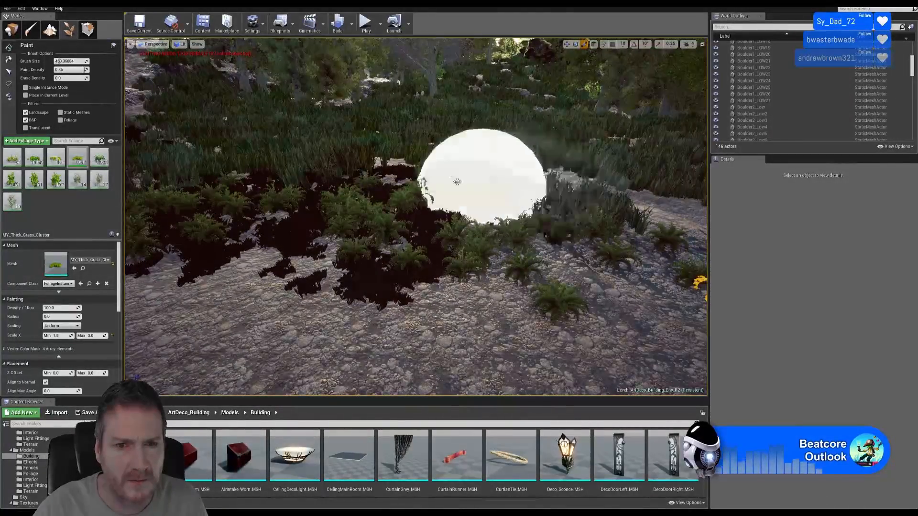
pyautogui.moveTo(438, 166); pyautogui.dragTo(582, 191)
pyautogui.moveTo(483, 186); pyautogui.dragTo(559, 186, button='right')
pyautogui.moveTo(571, 173)
pyautogui.mouseDown()
pyautogui.moveTo(434, 183)
pyautogui.moveTo(425, 165)
pyautogui.mouseUp()
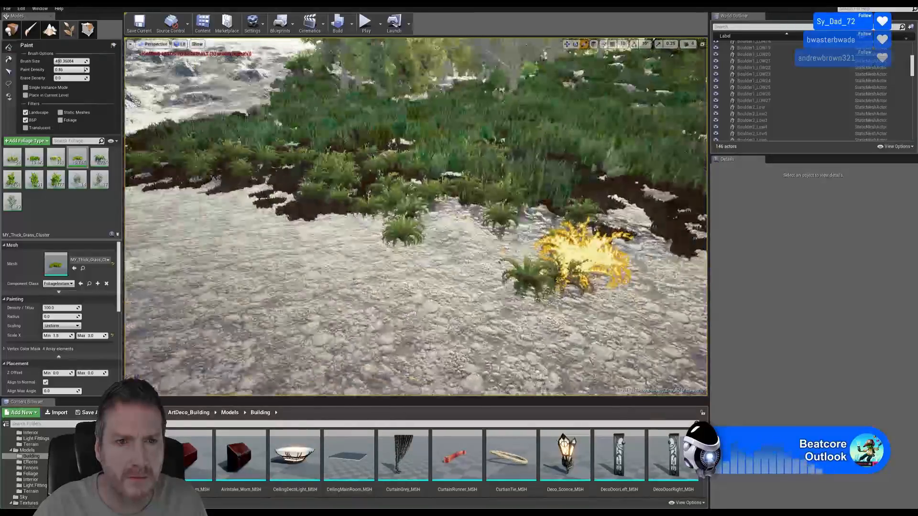
# Paint low plants along the shaded gravel edge and dark bare patches beside the large tree trunk.
pyautogui.moveTo(430, 215); pyautogui.dragTo(483, 225, button='right')
pyautogui.press('w')
pyautogui.moveTo(416, 216); pyautogui.dragTo(528, 214, button='right')
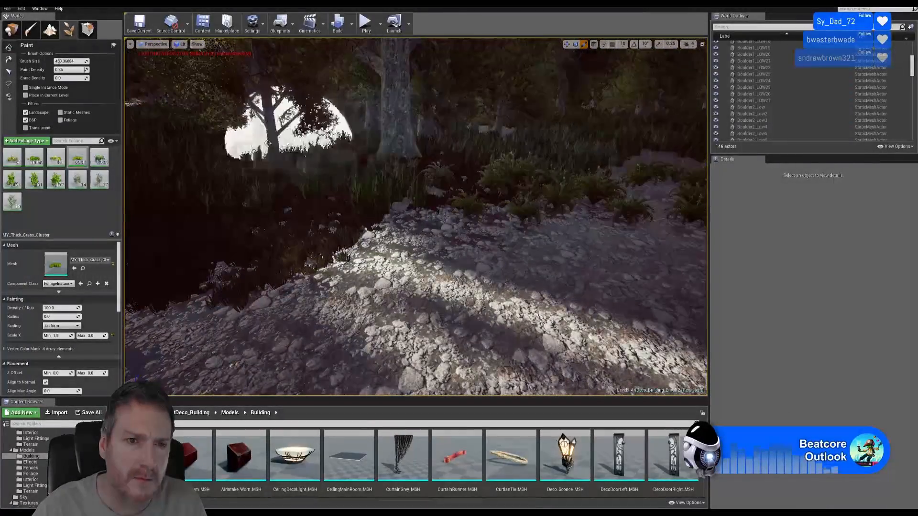
pyautogui.moveTo(381, 158); pyautogui.dragTo(330, 168, button='right')
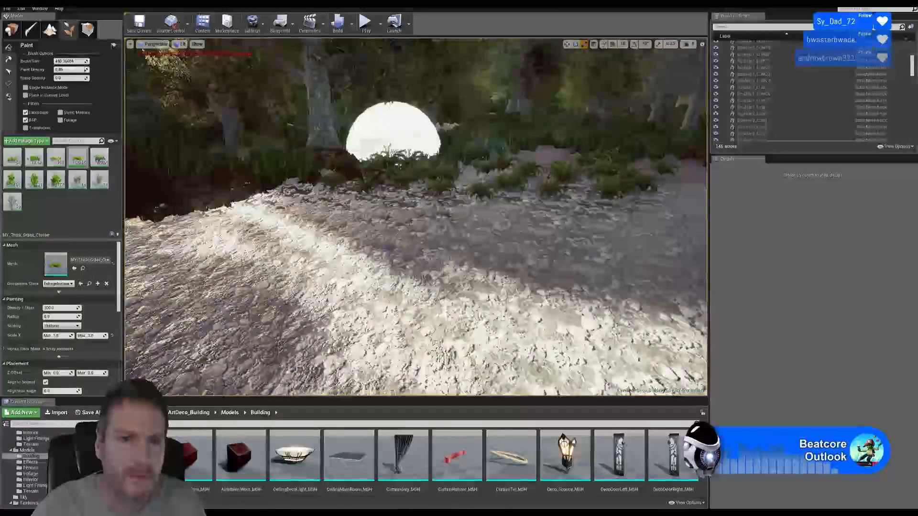
pyautogui.moveTo(424, 186); pyautogui.dragTo(518, 177)
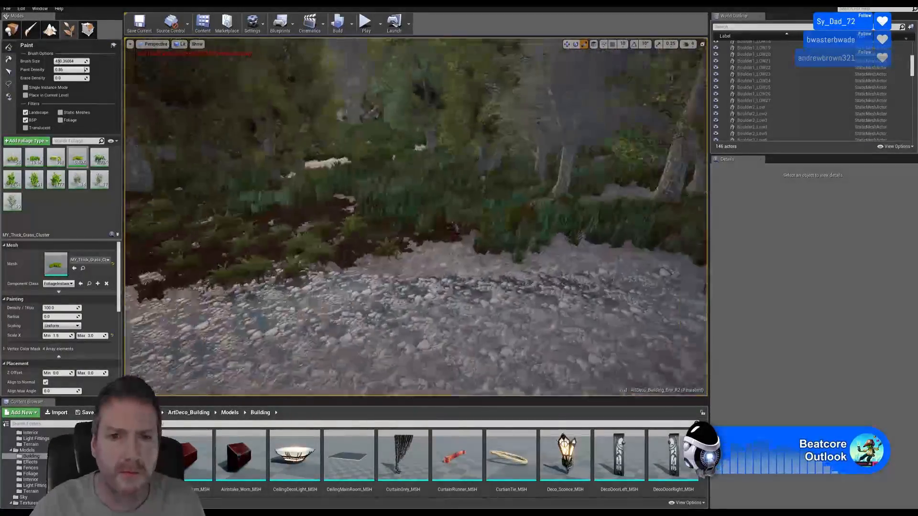
pyautogui.moveTo(416, 215); pyautogui.dragTo(452, 237, button='right')
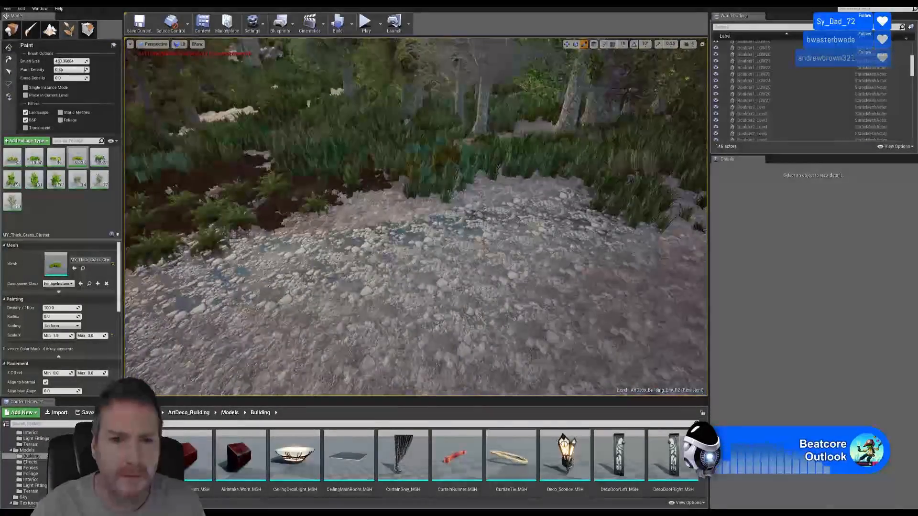
pyautogui.moveTo(482, 183); pyautogui.dragTo(321, 195)
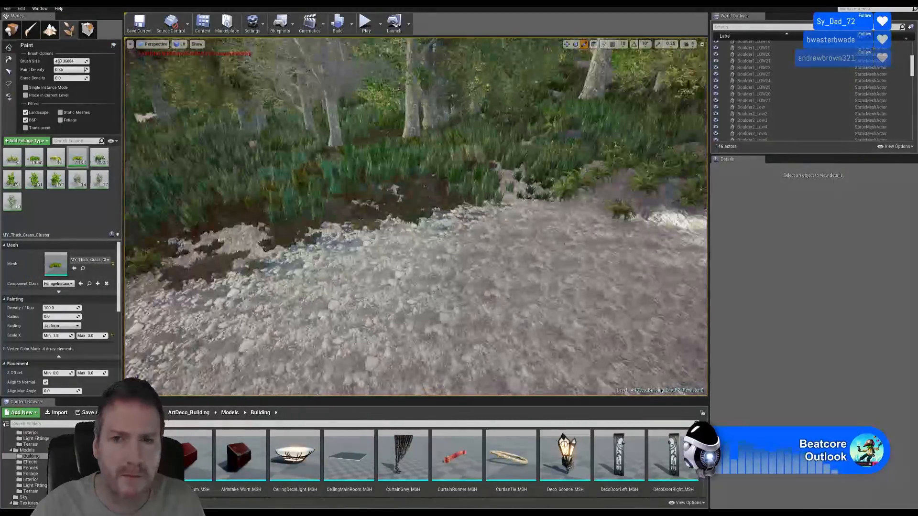
# Extend the low plants along the curving gravel edge, from the existing ferns into the dark shade beneath the trees.
pyautogui.moveTo(416, 215); pyautogui.dragTo(507, 216, button='right')
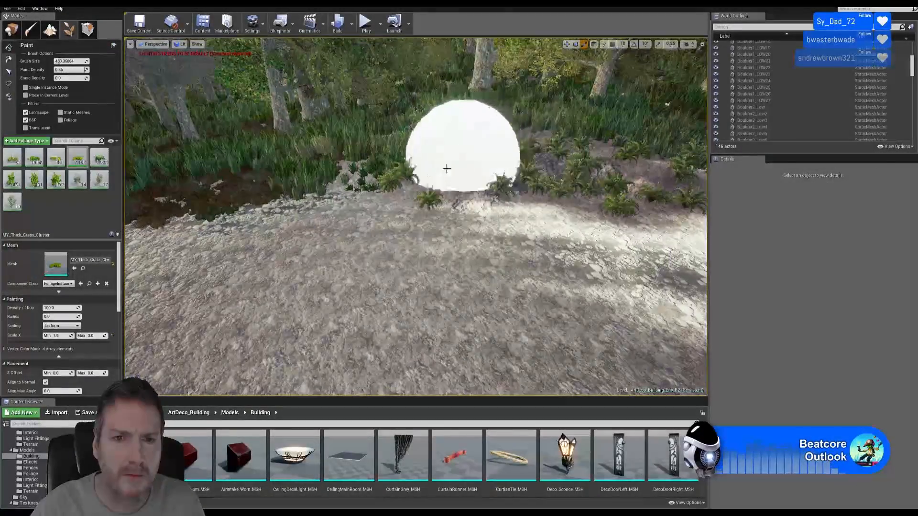
pyautogui.moveTo(527, 174); pyautogui.dragTo(551, 158)
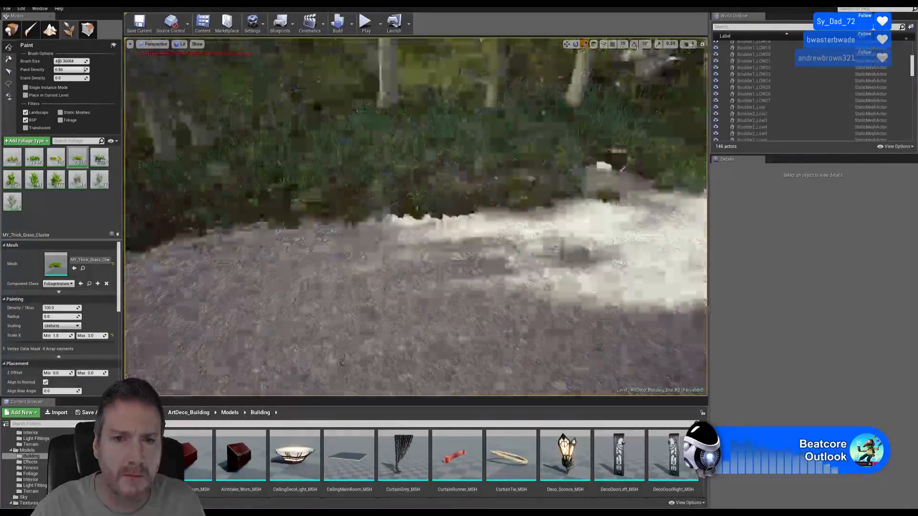
pyautogui.moveTo(379, 196); pyautogui.dragTo(459, 194, button='right')
pyautogui.moveTo(379, 197); pyautogui.dragTo(230, 205)
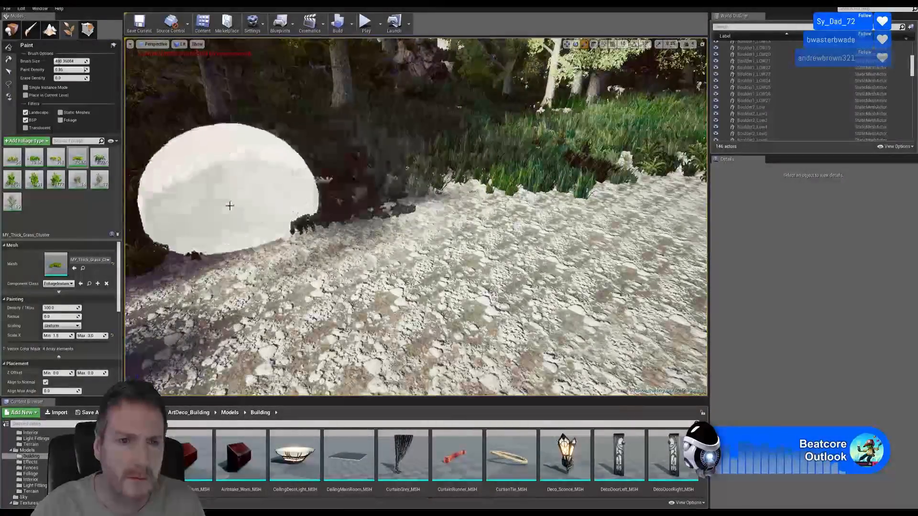
pyautogui.moveTo(435, 196); pyautogui.dragTo(495, 163)
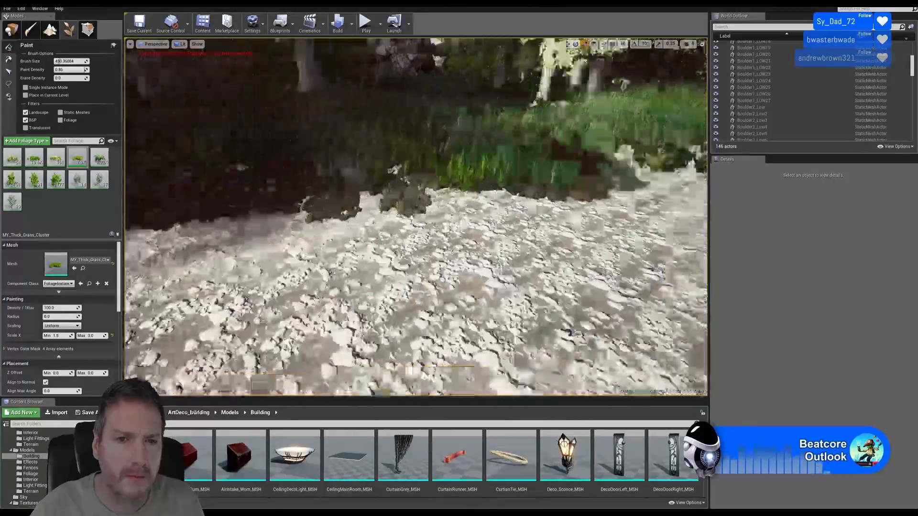
# Fill the sunlit bare notch between the grass patches with low plants and continue along the gravel edge.
pyautogui.moveTo(415, 215)
pyautogui.mouseDown(button='right')
pyautogui.moveTo(377, 210)
pyautogui.moveTo(382, 227)
pyautogui.moveTo(399, 218)
pyautogui.mouseUp(button='right')
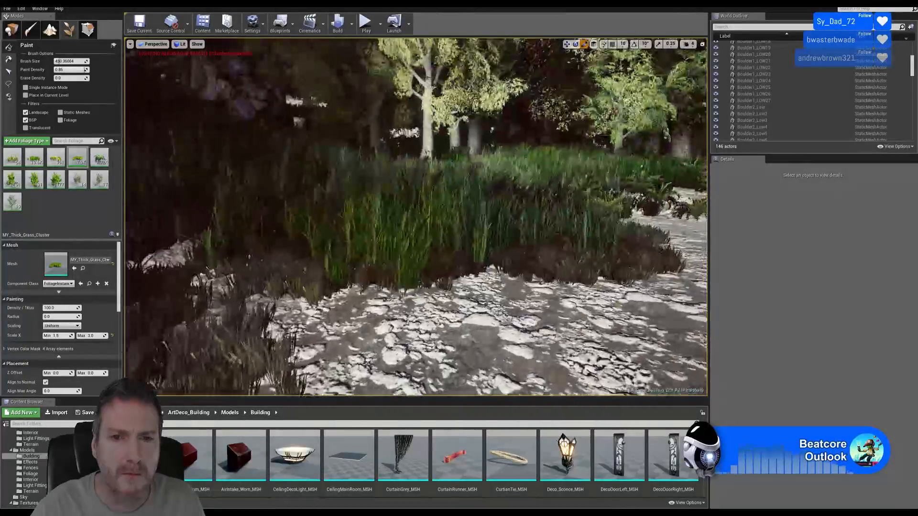
pyautogui.moveTo(592, 151)
pyautogui.mouseDown(button='right')
pyautogui.moveTo(621, 155)
pyautogui.moveTo(591, 193)
pyautogui.mouseUp(button='right')
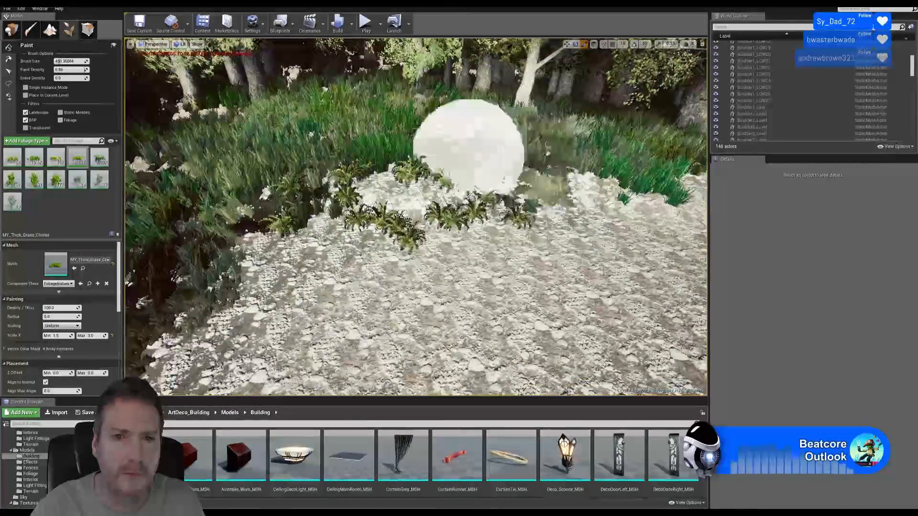
pyautogui.moveTo(470, 152)
pyautogui.mouseDown()
pyautogui.moveTo(435, 150)
pyautogui.moveTo(502, 160)
pyautogui.mouseUp()
pyautogui.moveTo(409, 129); pyautogui.dragTo(461, 124, button='right')
pyautogui.moveTo(412, 129)
pyautogui.mouseDown()
pyautogui.moveTo(500, 156)
pyautogui.moveTo(561, 129)
pyautogui.mouseUp()
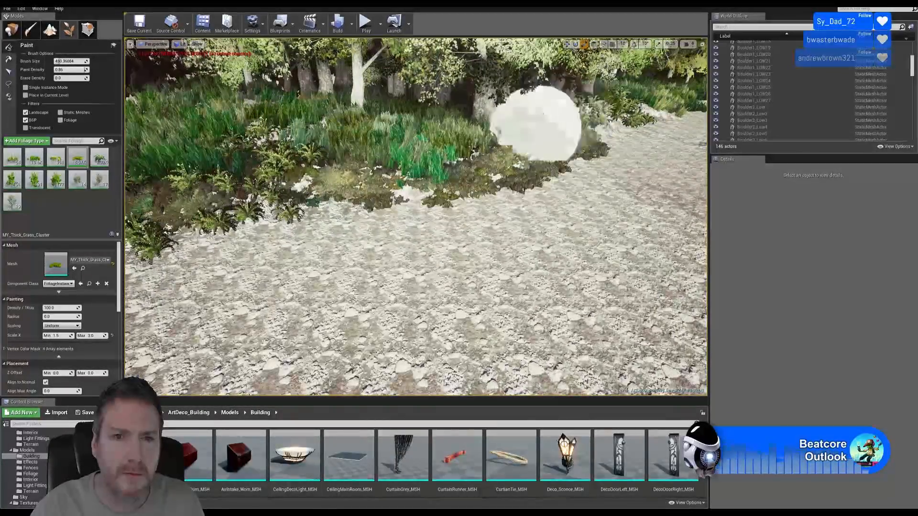
# Paint low plants around the pale rock and along the sunlit grass edge in front of the trees.
pyautogui.moveTo(535, 124)
pyautogui.mouseDown(button='right')
pyautogui.moveTo(516, 126)
pyautogui.moveTo(550, 124)
pyautogui.moveTo(540, 118)
pyautogui.mouseUp(button='right')
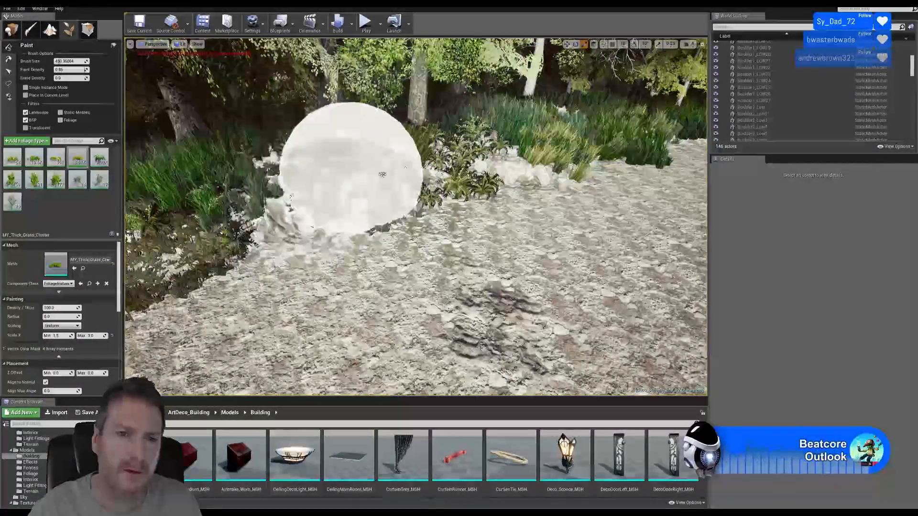
pyautogui.moveTo(326, 178); pyautogui.dragTo(447, 164)
pyautogui.moveTo(594, 158); pyautogui.dragTo(582, 129)
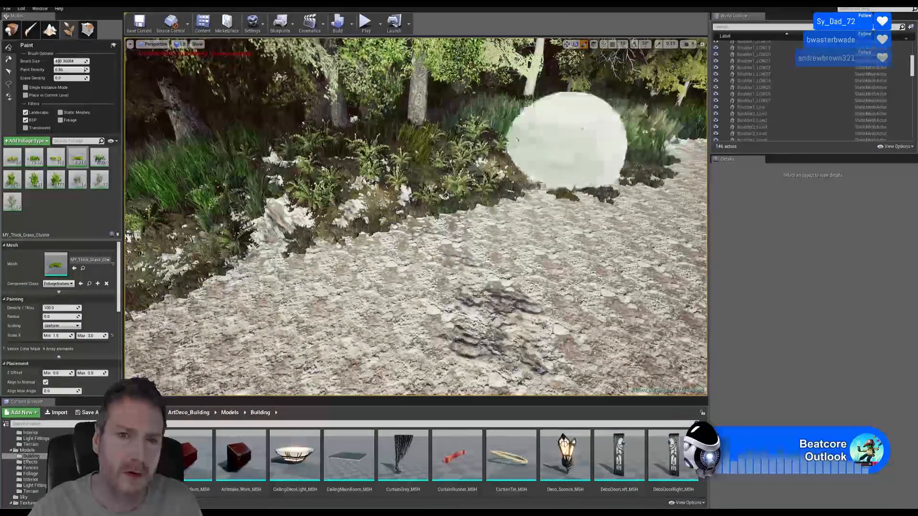
pyautogui.moveTo(372, 138); pyautogui.dragTo(454, 160, button='right')
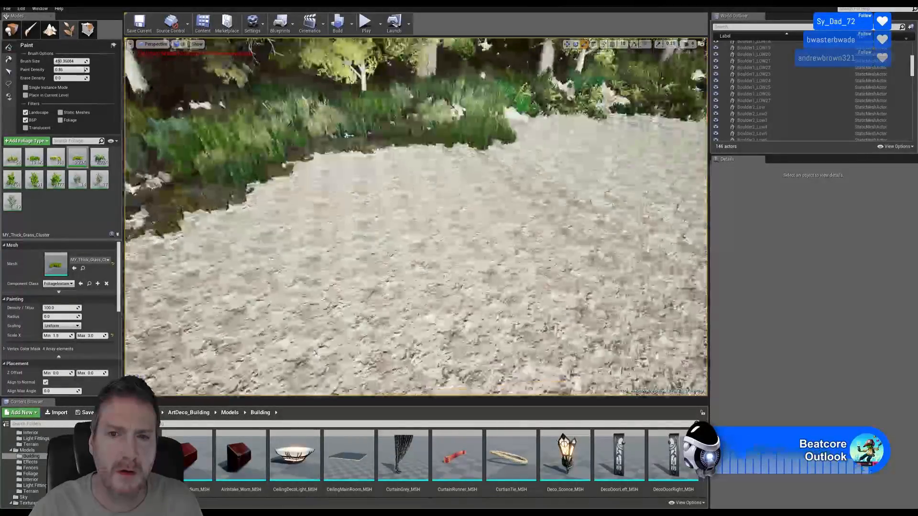
pyautogui.moveTo(511, 136); pyautogui.dragTo(429, 141)
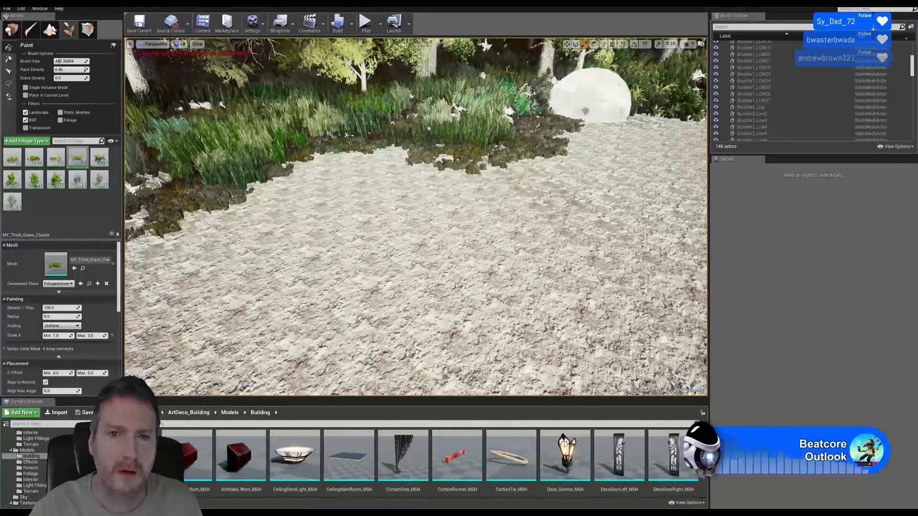
# Paint low plants along the bright grass edge beside the long dark shadow on the gravel.
pyautogui.moveTo(493, 102)
pyautogui.mouseDown(button='right')
pyautogui.moveTo(407, 119)
pyautogui.moveTo(535, 146)
pyautogui.mouseUp(button='right')
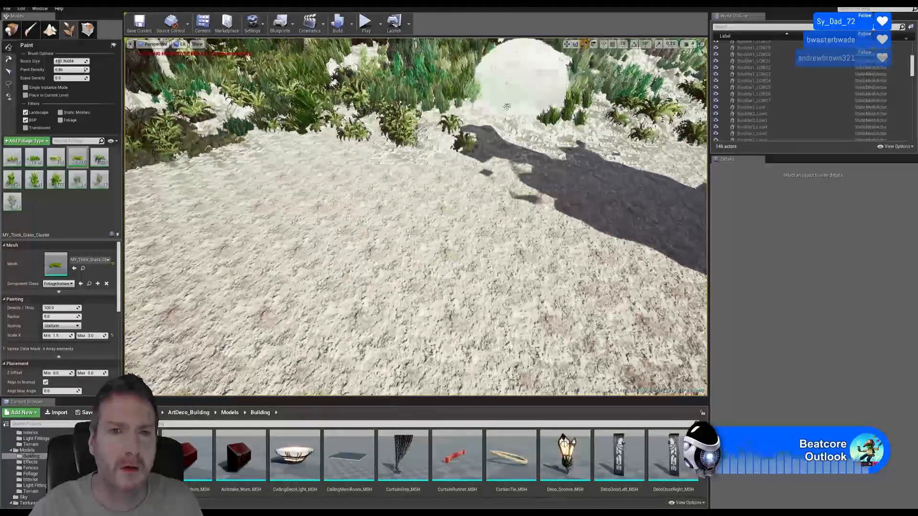
pyautogui.moveTo(428, 70)
pyautogui.mouseDown()
pyautogui.moveTo(250, 84)
pyautogui.moveTo(285, 98)
pyautogui.mouseUp()
pyautogui.moveTo(550, 95)
pyautogui.mouseDown()
pyautogui.moveTo(624, 107)
pyautogui.moveTo(557, 88)
pyautogui.moveTo(473, 116)
pyautogui.mouseUp()
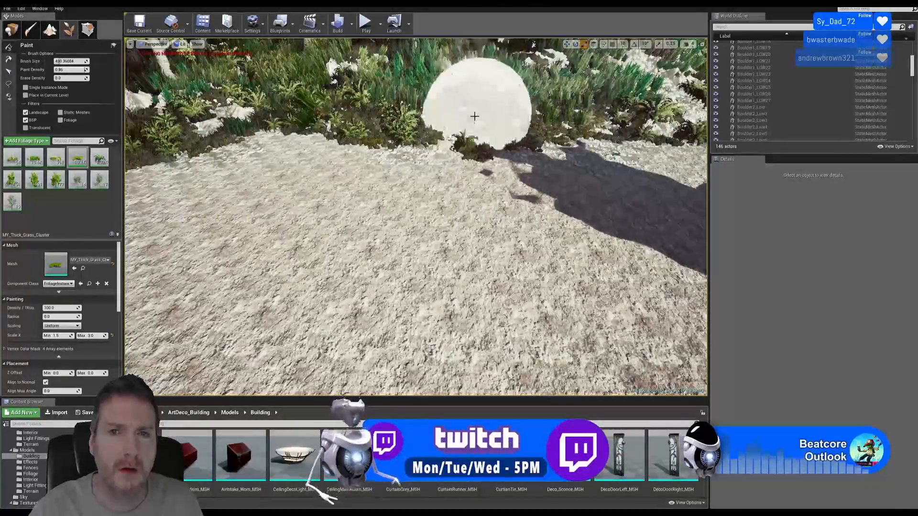
# Paint low plants around the foot of the grassy mound where it meets the sunlit gravel.
pyautogui.moveTo(473, 117)
pyautogui.mouseDown(button='right')
pyautogui.moveTo(493, 90)
pyautogui.moveTo(636, 98)
pyautogui.moveTo(534, 169)
pyautogui.mouseUp(button='right')
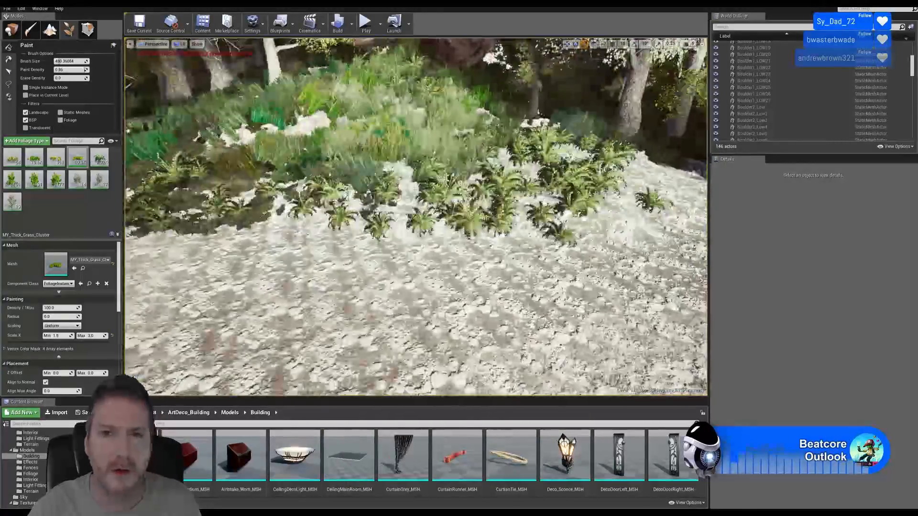
pyautogui.moveTo(458, 158); pyautogui.dragTo(453, 158, button='right')
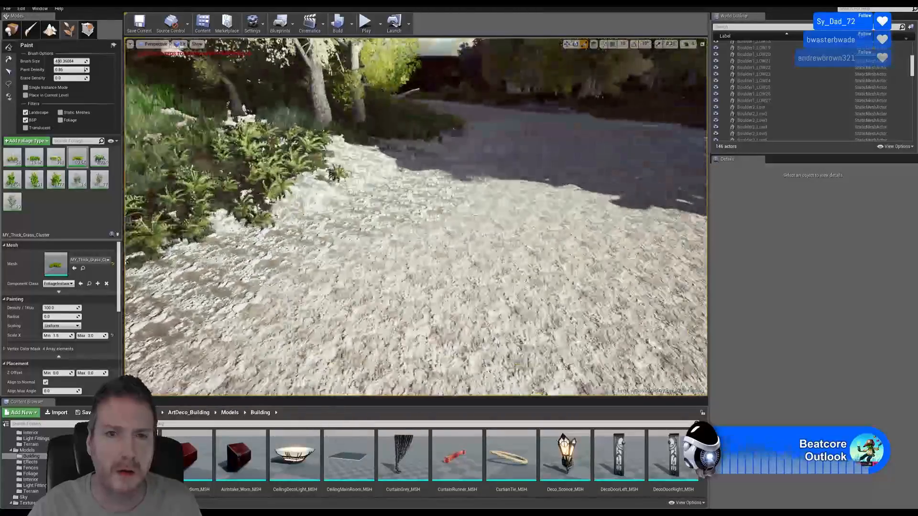
pyautogui.moveTo(415, 215); pyautogui.dragTo(286, 215, button='right')
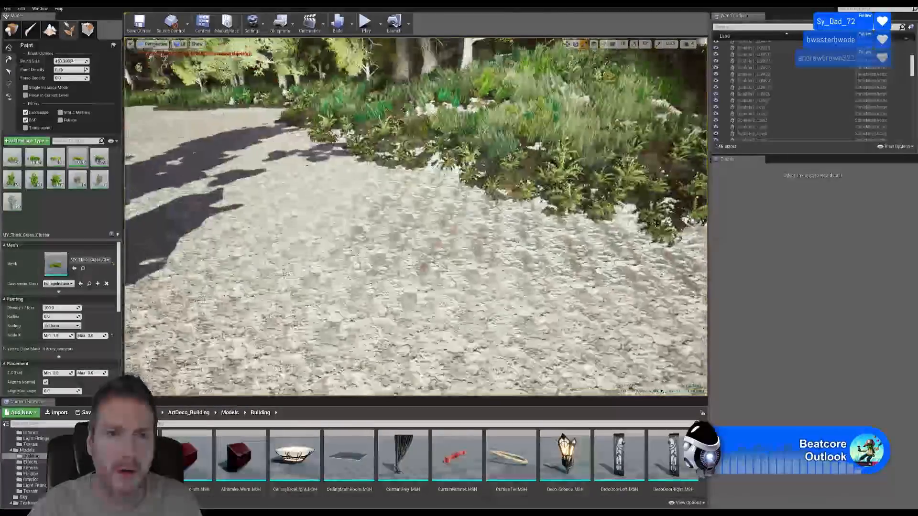
pyautogui.moveTo(416, 215); pyautogui.dragTo(512, 215, button='right')
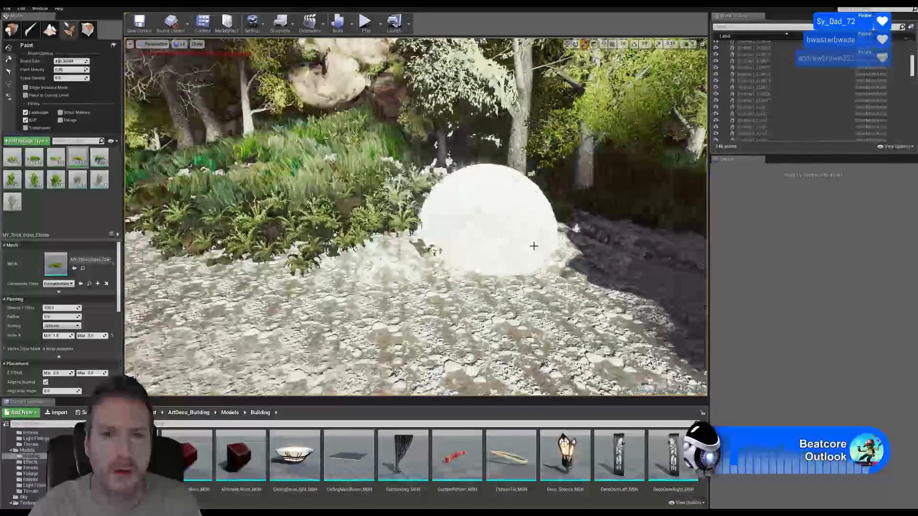
pyautogui.moveTo(467, 243); pyautogui.dragTo(437, 171)
# Paint low plants along the shaded woodland bank and its bare edge around the pale tree trunks.
pyautogui.moveTo(499, 184); pyautogui.dragTo(549, 187, button='right')
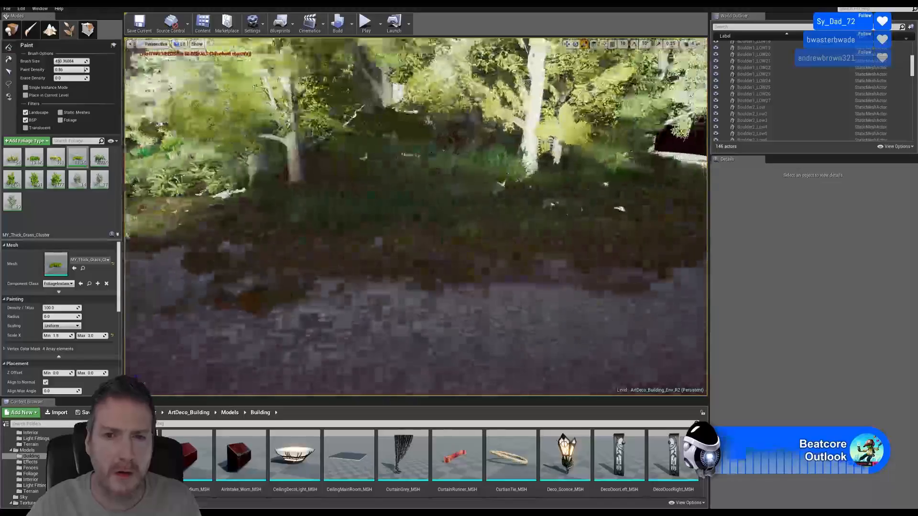
pyautogui.moveTo(416, 217); pyautogui.dragTo(502, 198, button='right')
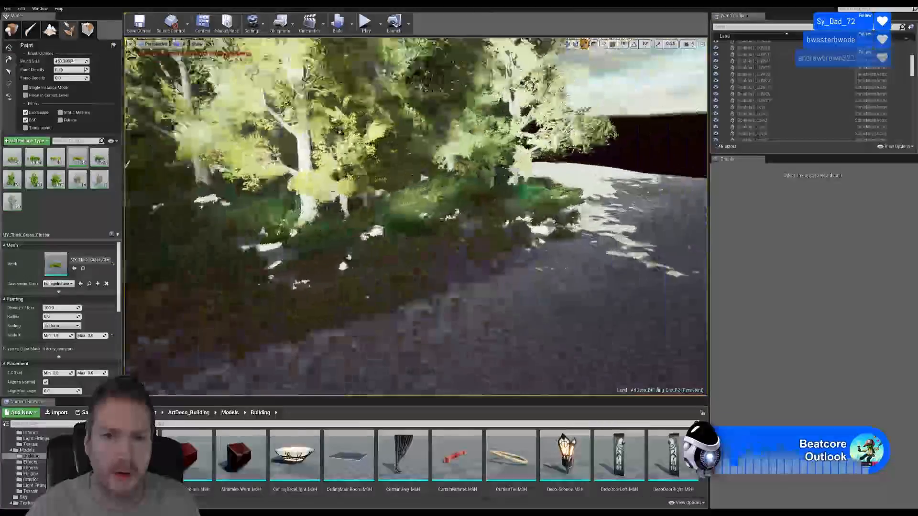
pyautogui.moveTo(279, 203); pyautogui.dragTo(274, 200, button='right')
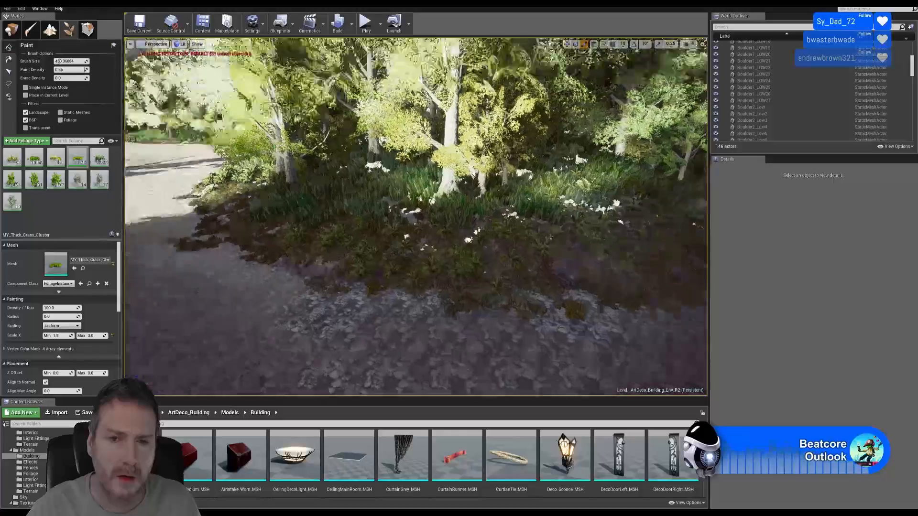
pyautogui.moveTo(416, 217)
pyautogui.mouseDown(button='right')
pyautogui.moveTo(449, 210)
pyautogui.moveTo(595, 320)
pyautogui.mouseUp(button='right')
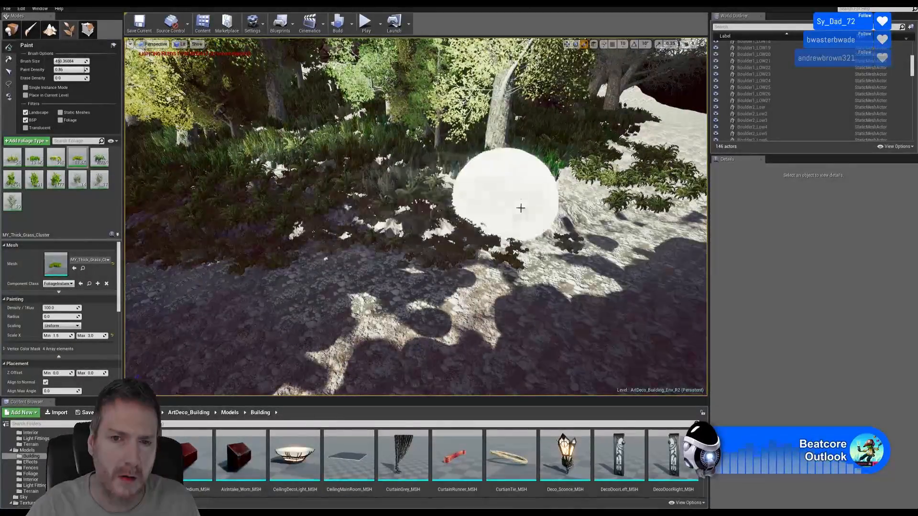
# Paint low plants around the roadside tree and along the dark woodland edge facing the bright gravel clearing.
pyautogui.moveTo(529, 197)
pyautogui.mouseDown(button='right')
pyautogui.moveTo(497, 217)
pyautogui.moveTo(588, 220)
pyautogui.moveTo(549, 109)
pyautogui.mouseUp(button='right')
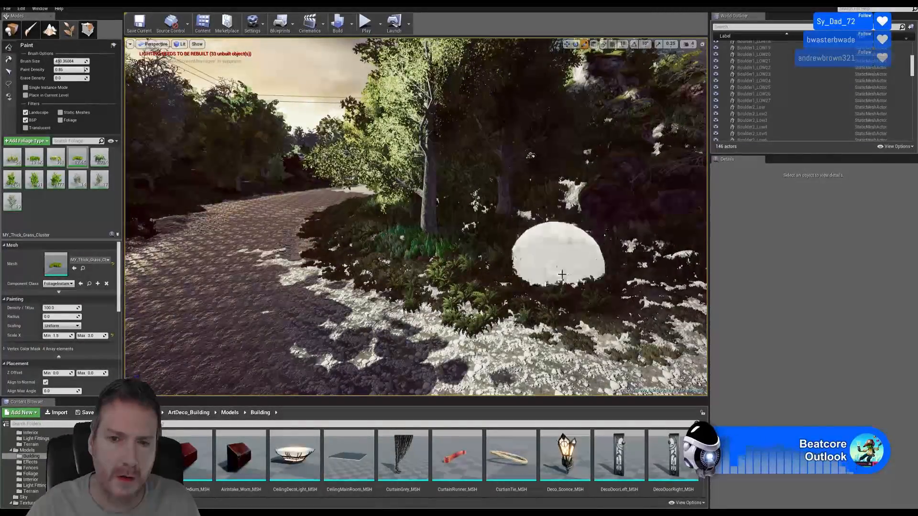
pyautogui.moveTo(562, 274)
pyautogui.mouseDown(button='right')
pyautogui.moveTo(658, 283)
pyautogui.moveTo(632, 281)
pyautogui.mouseUp(button='right')
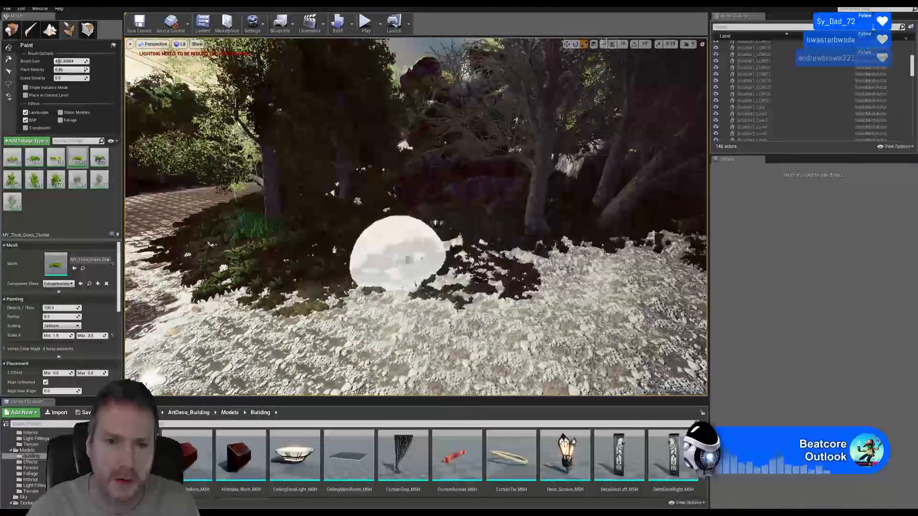
pyautogui.moveTo(481, 264); pyautogui.dragTo(580, 272, button='right')
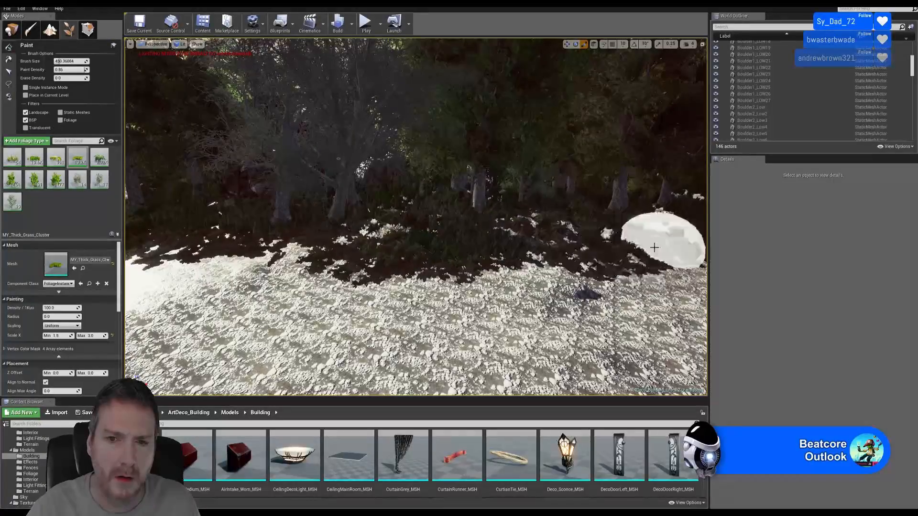
# Paint more thick grass along the boulder-strewn slope and its bare edge beside the sunlit gravel.
pyautogui.moveTo(535, 212)
pyautogui.mouseDown(button='right')
pyautogui.moveTo(459, 213)
pyautogui.moveTo(549, 214)
pyautogui.mouseUp(button='right')
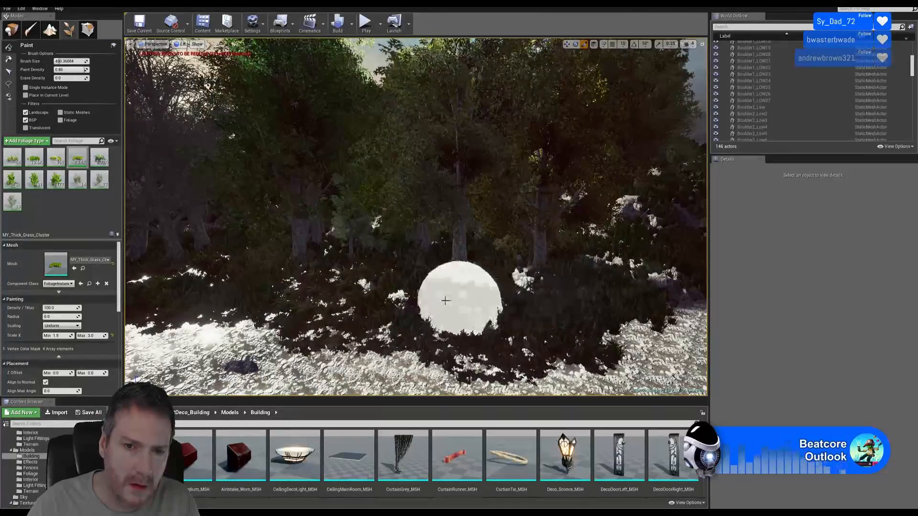
pyautogui.moveTo(587, 289); pyautogui.dragTo(621, 313, button='right')
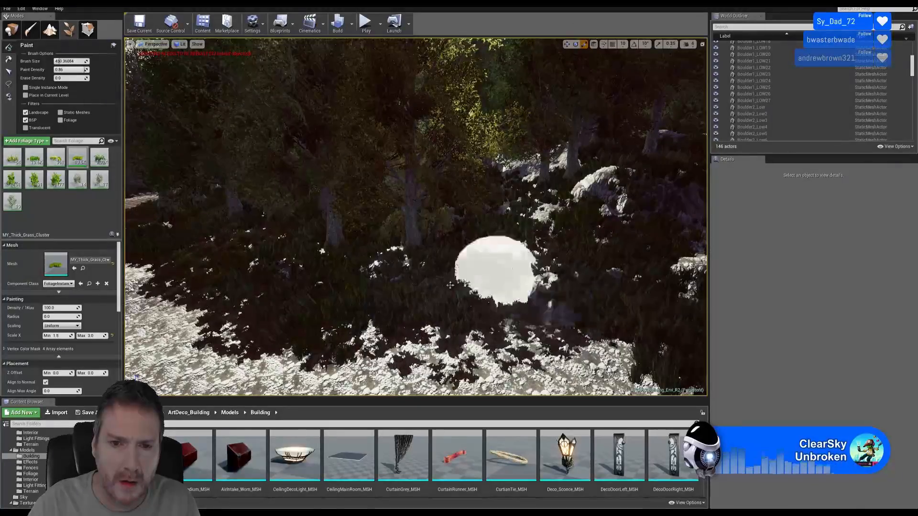
pyautogui.moveTo(402, 279); pyautogui.dragTo(536, 307, button='right')
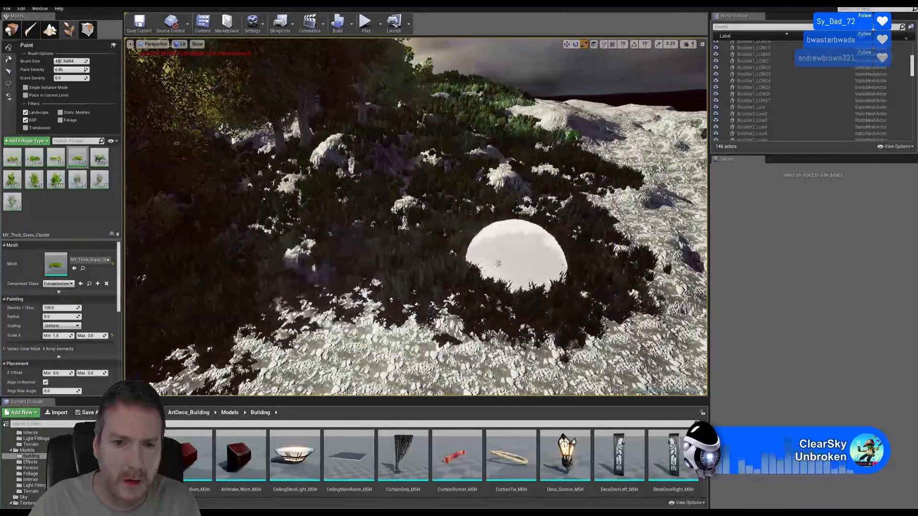
pyautogui.moveTo(498, 264)
pyautogui.mouseDown(button='right')
pyautogui.moveTo(406, 306)
pyautogui.moveTo(383, 292)
pyautogui.moveTo(406, 277)
pyautogui.moveTo(421, 244)
pyautogui.moveTo(411, 225)
pyautogui.moveTo(384, 209)
pyautogui.mouseUp(button='right')
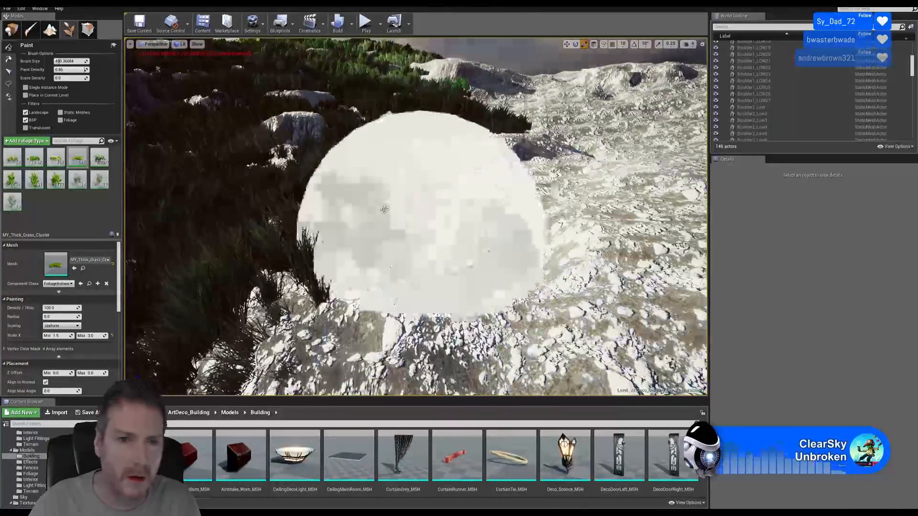
pyautogui.moveTo(384, 210)
pyautogui.mouseDown()
pyautogui.moveTo(284, 264)
pyautogui.moveTo(406, 192)
pyautogui.moveTo(444, 186)
pyautogui.moveTo(340, 296)
pyautogui.moveTo(467, 162)
pyautogui.mouseUp()
pyautogui.moveTo(467, 162)
pyautogui.mouseDown(button='right')
pyautogui.moveTo(473, 115)
pyautogui.moveTo(507, 125)
pyautogui.moveTo(457, 186)
pyautogui.mouseUp(button='right')
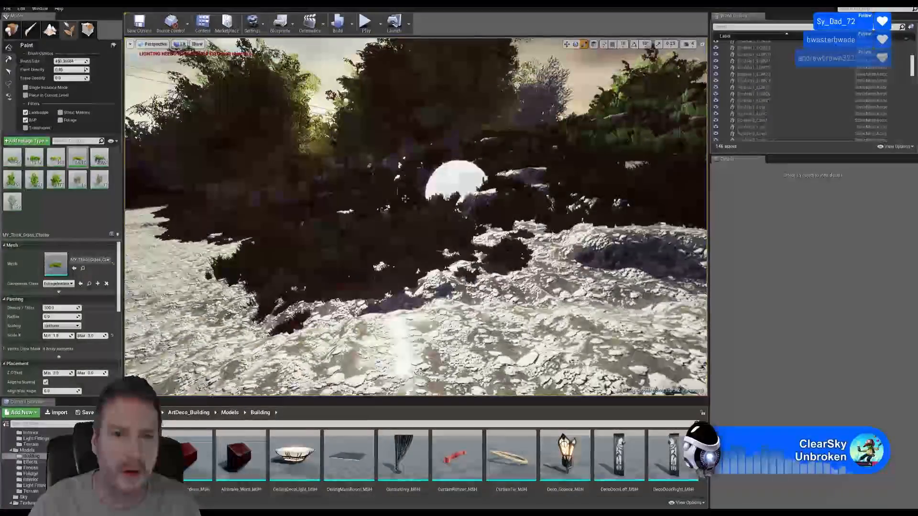
pyautogui.moveTo(404, 198); pyautogui.dragTo(513, 235)
pyautogui.moveTo(513, 236); pyautogui.dragTo(514, 225, button='right')
pyautogui.moveTo(502, 229); pyautogui.dragTo(410, 267)
pyautogui.moveTo(409, 266)
pyautogui.mouseDown(button='right')
pyautogui.moveTo(521, 253)
pyautogui.moveTo(517, 239)
pyautogui.moveTo(459, 210)
pyautogui.mouseUp(button='right')
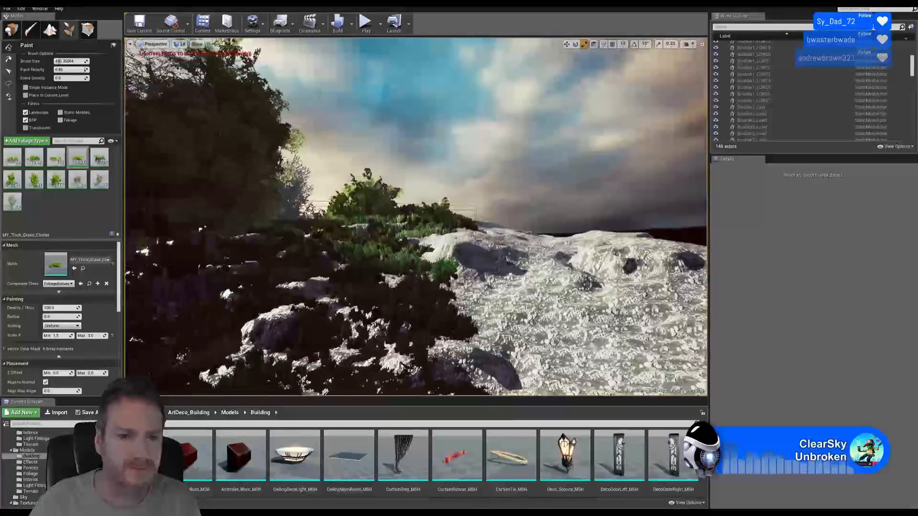
# Select individual thick grass clusters on the rocky slope and scale them up for taller, more varied grass.
pyautogui.click(8, 71)
pyautogui.moveTo(164, 180); pyautogui.dragTo(136, 217, button='right')
pyautogui.moveTo(405, 265)
pyautogui.mouseDown(button='right')
pyautogui.moveTo(442, 266)
pyautogui.moveTo(433, 272)
pyautogui.moveTo(417, 254)
pyautogui.mouseUp(button='right')
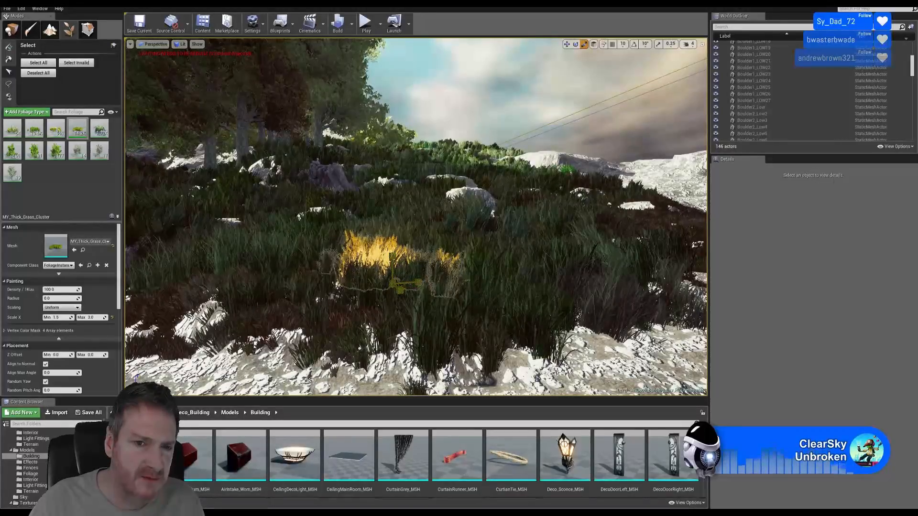
pyautogui.click(242, 249)
pyautogui.moveTo(233, 275); pyautogui.dragTo(251, 262)
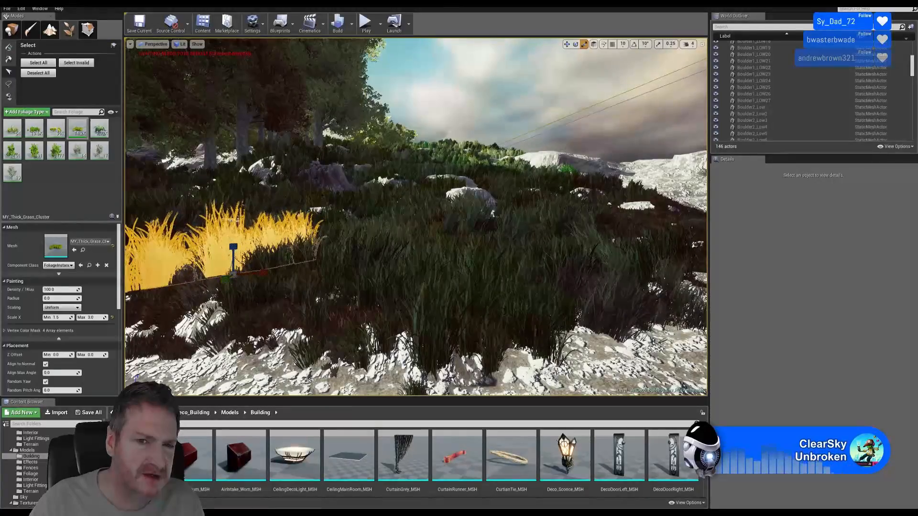
pyautogui.click(411, 203)
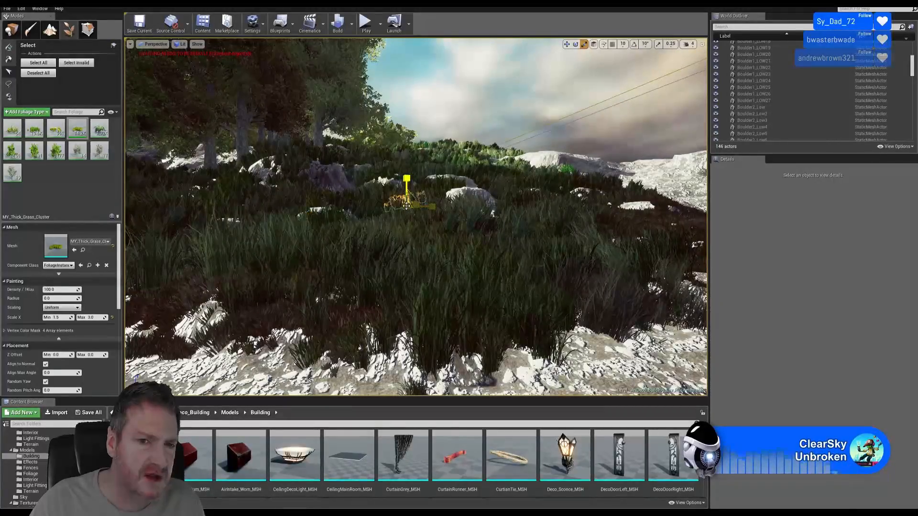
pyautogui.moveTo(407, 205); pyautogui.dragTo(467, 225)
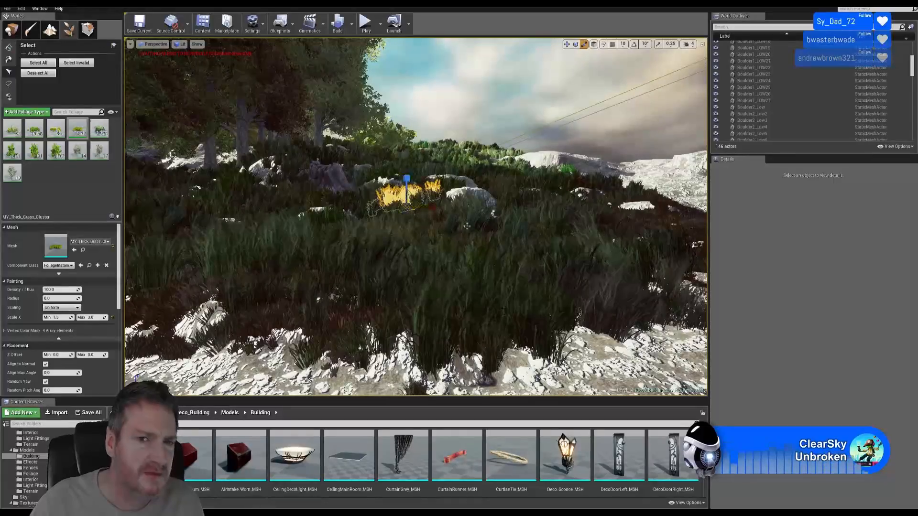
# Scale up single thick grass clusters along the shaded woodland edge, including one in front of the pale tree trunks.
pyautogui.moveTo(343, 227); pyautogui.dragTo(342, 220, button='right')
pyautogui.moveTo(349, 164); pyautogui.dragTo(266, 182, button='right')
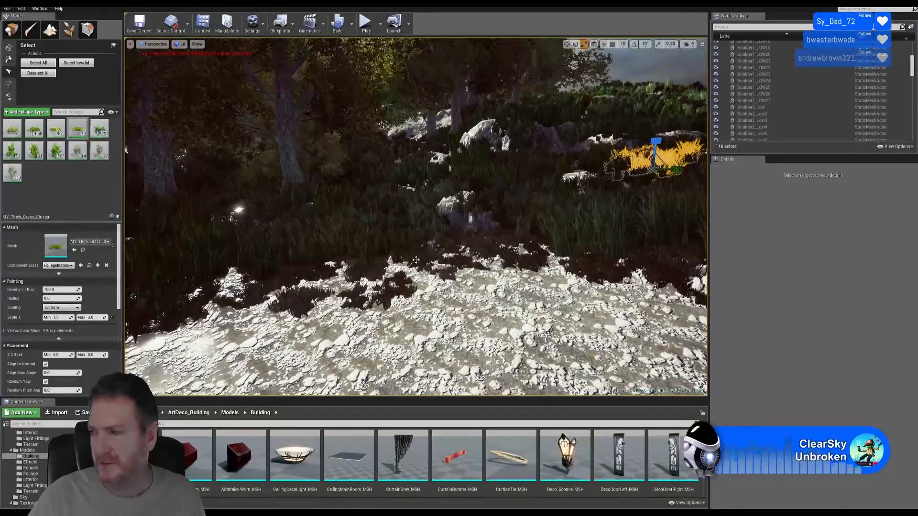
pyautogui.click(336, 232)
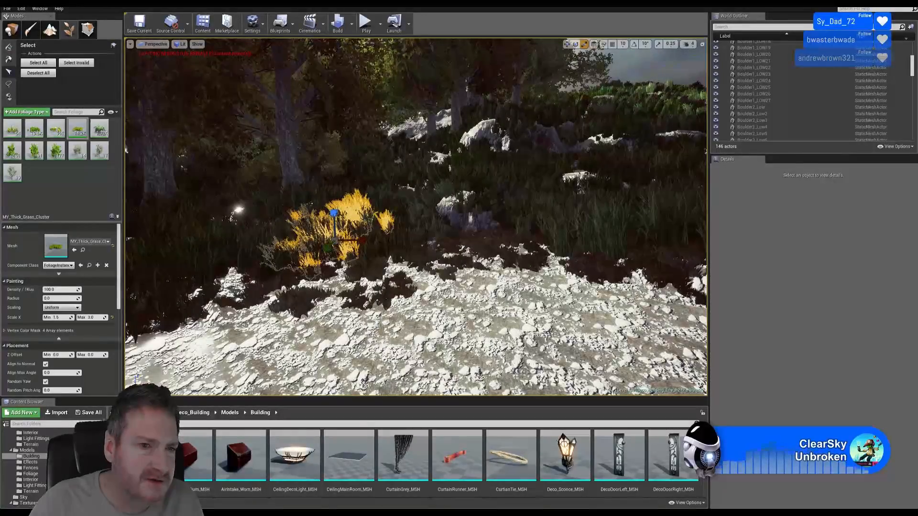
pyautogui.click(186, 236)
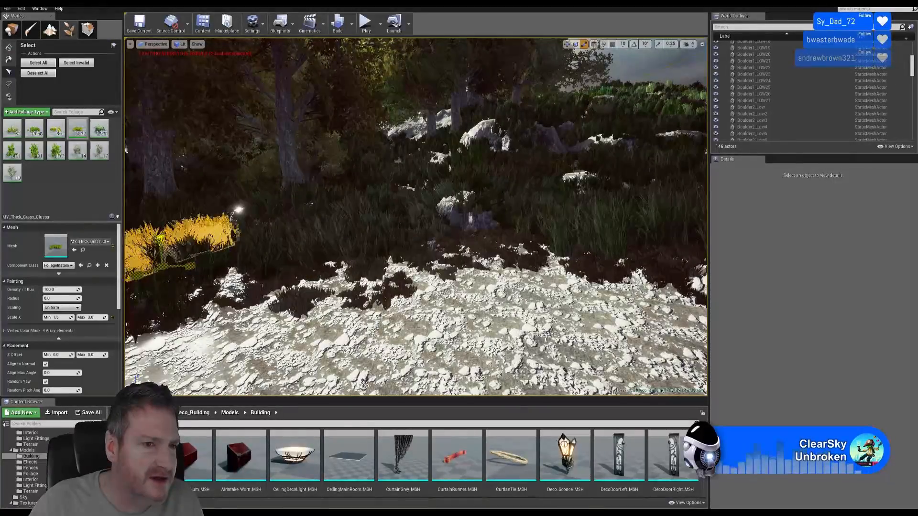
pyautogui.moveTo(187, 243); pyautogui.dragTo(131, 254, button='right')
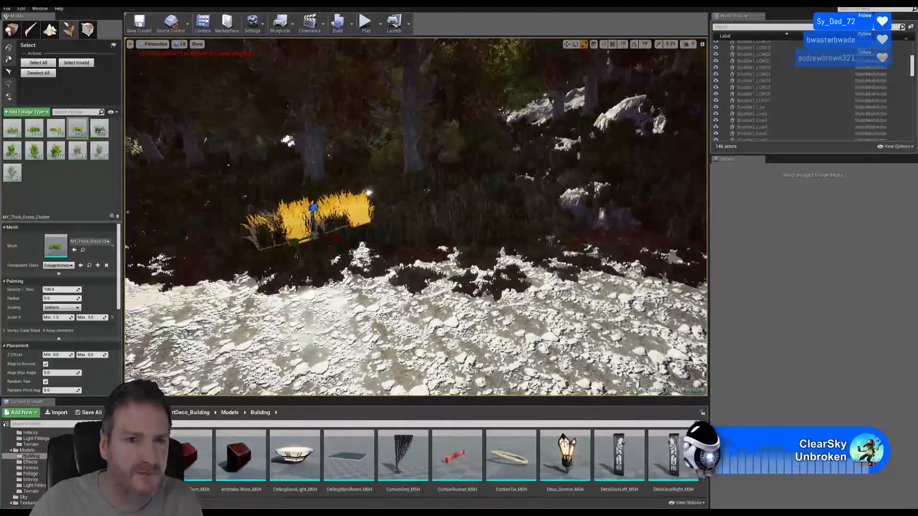
pyautogui.moveTo(311, 239); pyautogui.dragTo(215, 235, button='right')
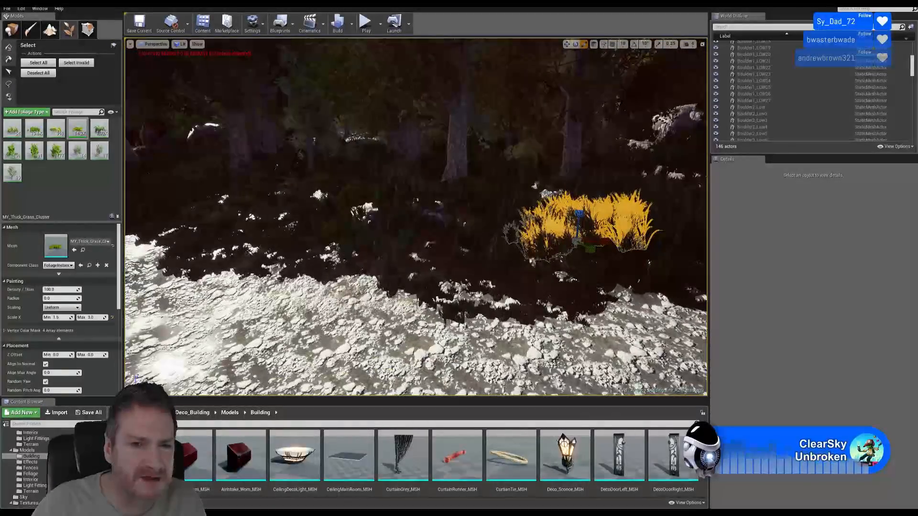
pyautogui.click(402, 200)
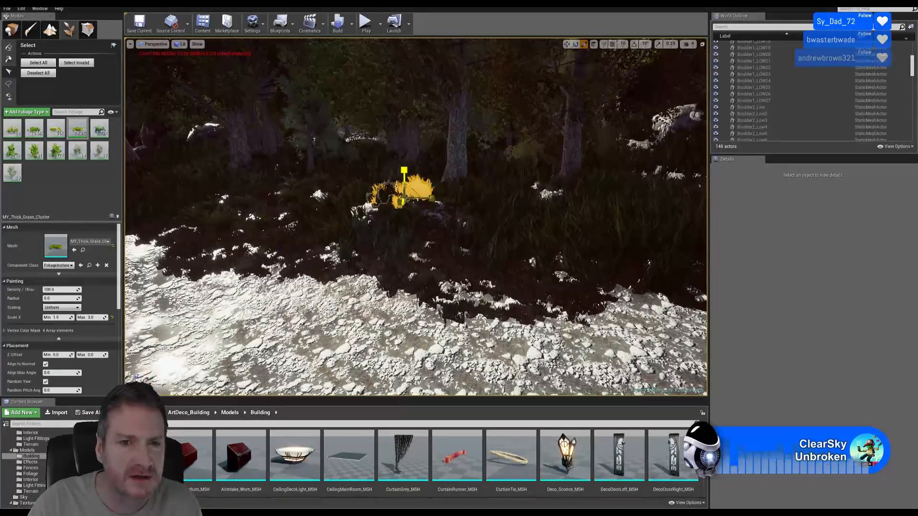
pyautogui.moveTo(404, 197); pyautogui.dragTo(417, 188)
pyautogui.moveTo(418, 188); pyautogui.dragTo(549, 247, button='right')
pyautogui.press('w')
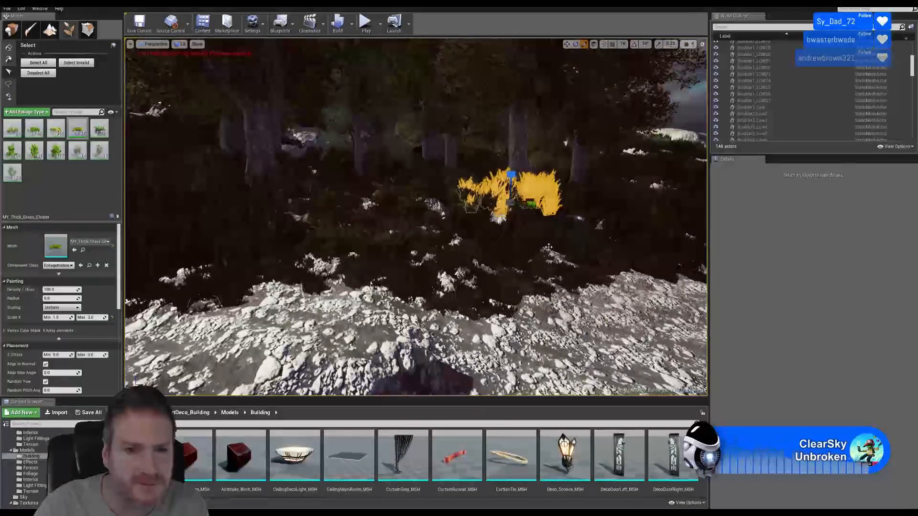
# Enlarge individual thick grass clusters beside the large tree trunk and among the low plants on the woodland bank.
pyautogui.click(259, 234)
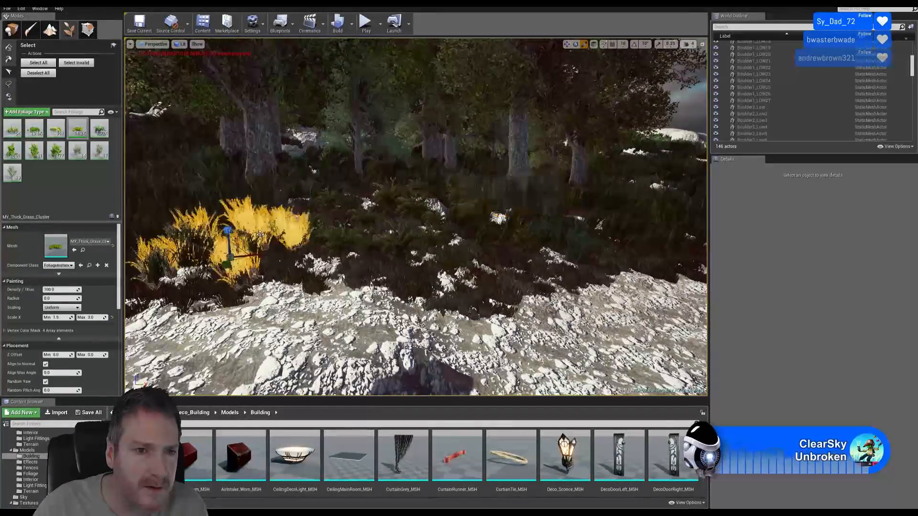
pyautogui.moveTo(230, 257); pyautogui.dragTo(243, 247)
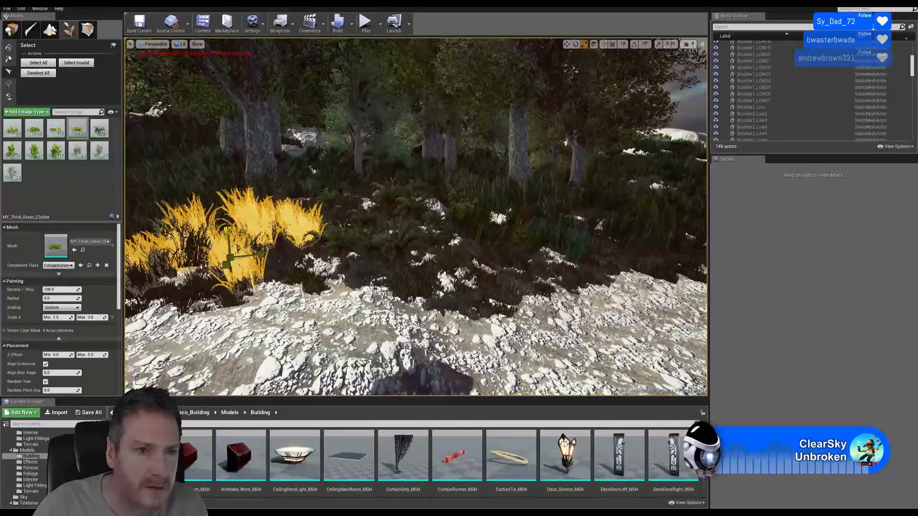
pyautogui.click(193, 186)
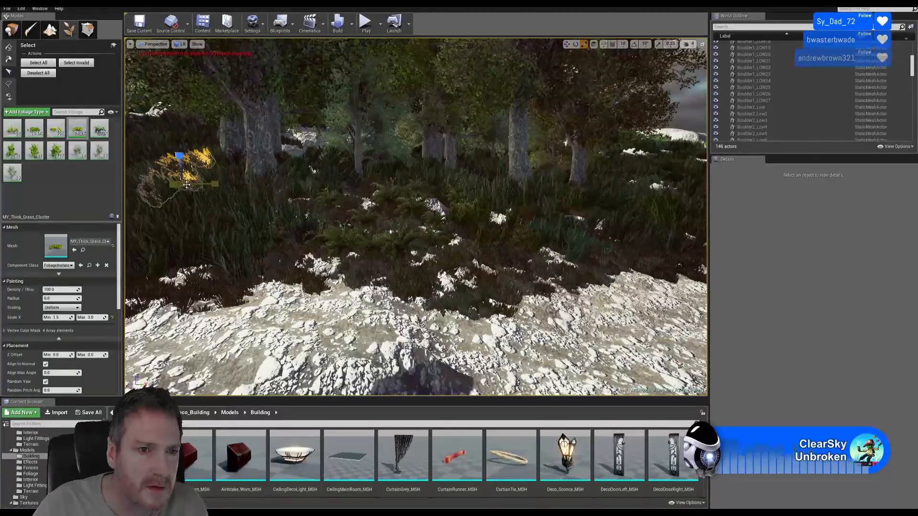
pyautogui.moveTo(181, 184); pyautogui.dragTo(189, 177)
pyautogui.moveTo(206, 183); pyautogui.dragTo(188, 185, button='right')
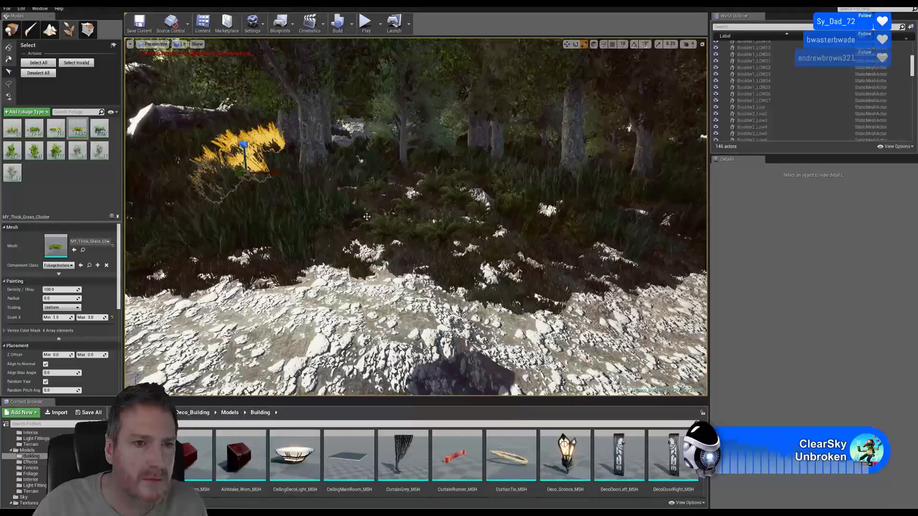
pyautogui.moveTo(286, 182); pyautogui.dragTo(313, 181, button='right')
pyautogui.moveTo(334, 205); pyautogui.dragTo(345, 194)
pyautogui.moveTo(346, 195); pyautogui.dragTo(306, 193, button='right')
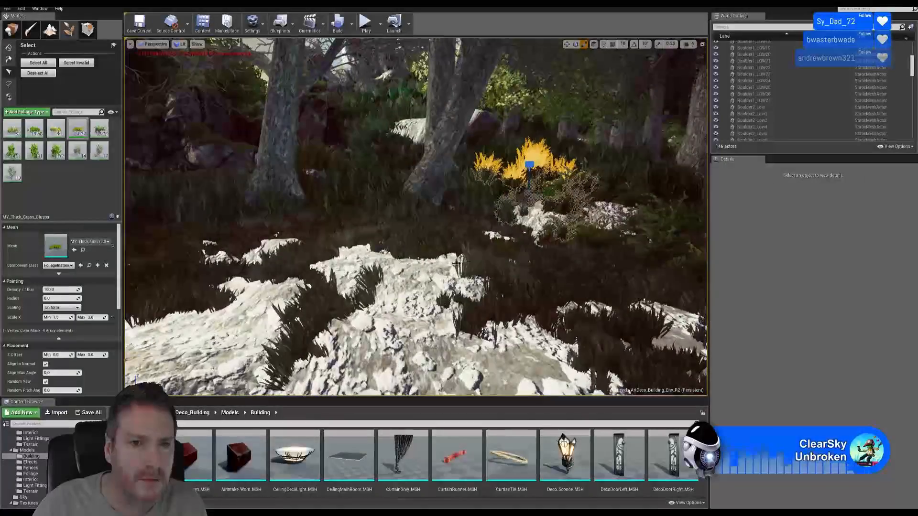
# Scale up selected thick grass clusters between the trees and on the ground in front of the dark boulder pile.
pyautogui.click(365, 206)
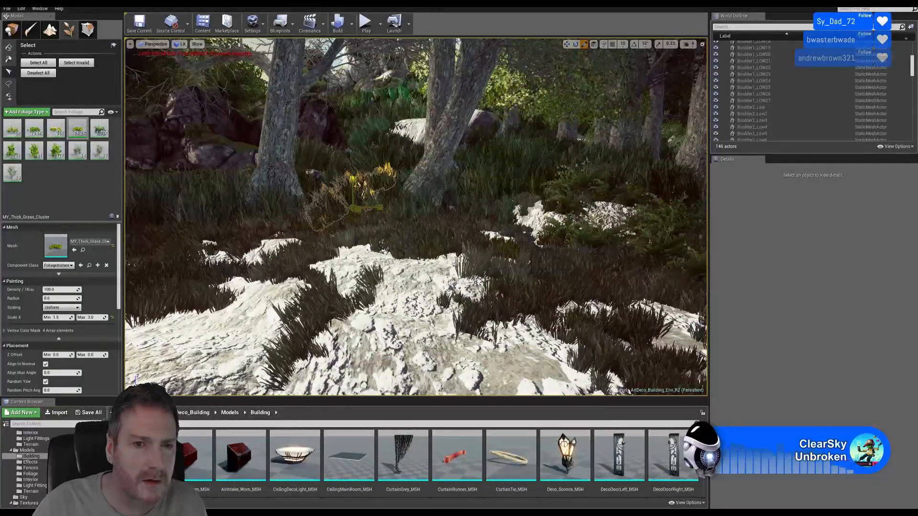
pyautogui.moveTo(409, 217); pyautogui.dragTo(122, 203, button='right')
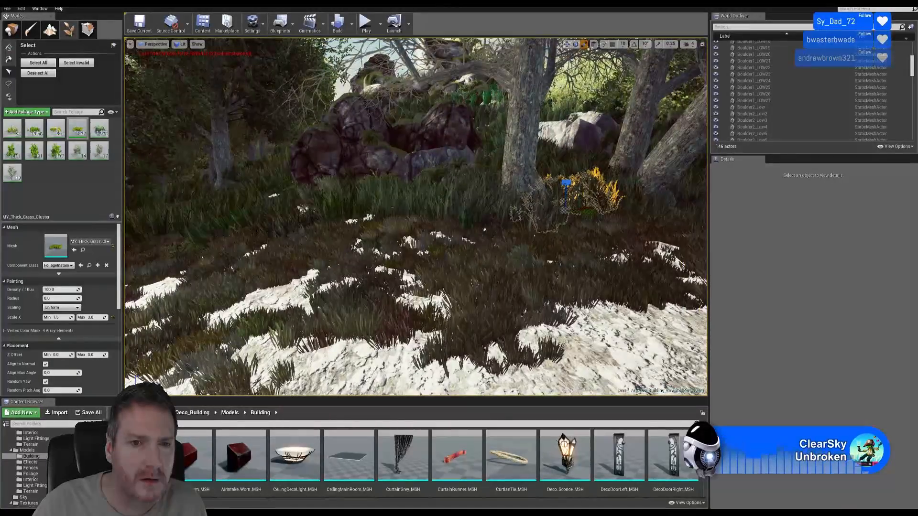
pyautogui.click(405, 214)
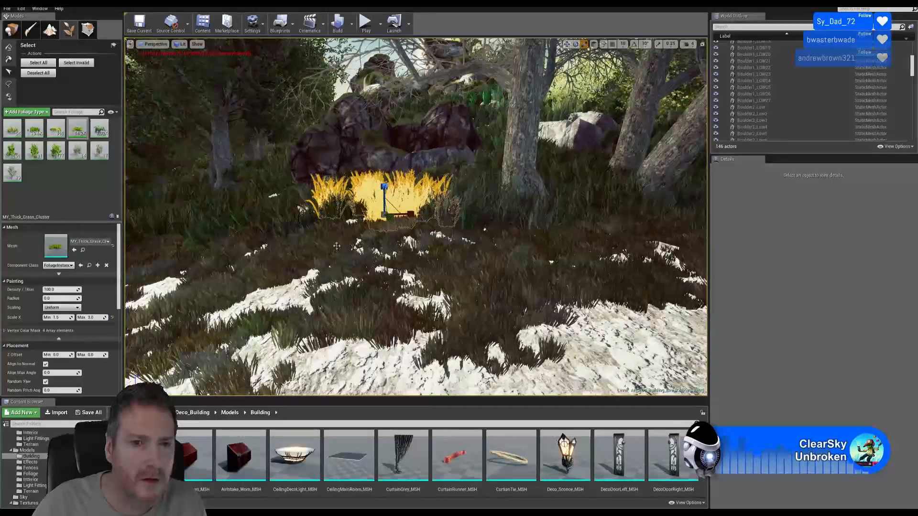
pyautogui.click(304, 257)
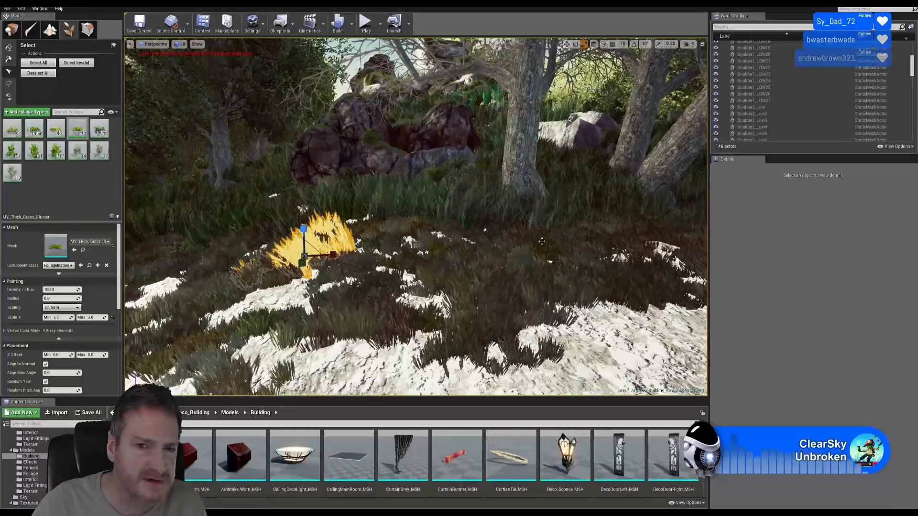
pyautogui.click(482, 264)
pyautogui.moveTo(482, 265); pyautogui.dragTo(499, 244)
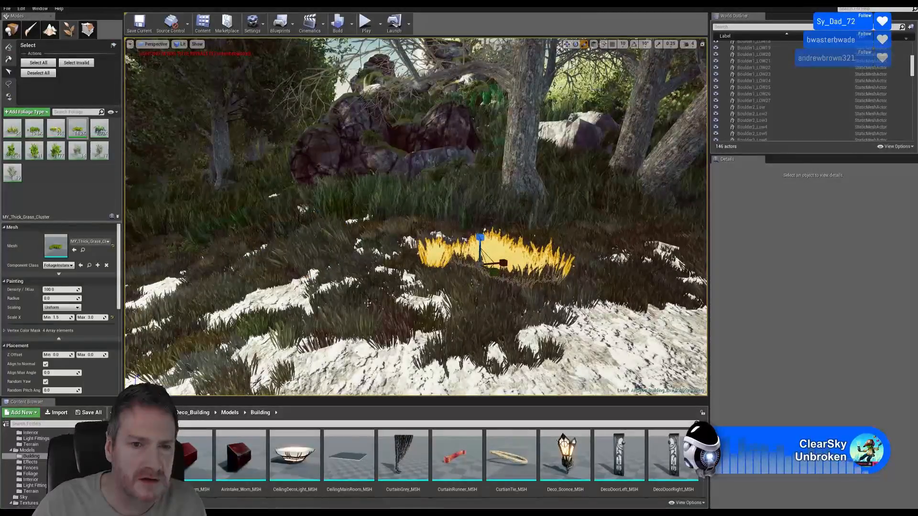
# Enlarge thick grass clusters near the leaning tree and pick out short ones along the adjoining gravel edge.
pyautogui.moveTo(474, 288); pyautogui.dragTo(539, 286, button='right')
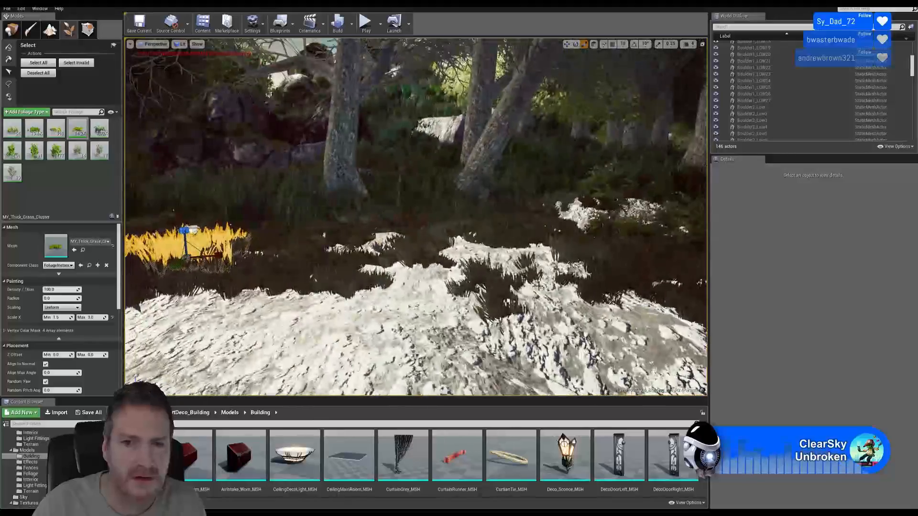
pyautogui.click(505, 234)
pyautogui.moveTo(494, 234); pyautogui.dragTo(504, 221)
pyautogui.moveTo(503, 221); pyautogui.dragTo(562, 221, button='right')
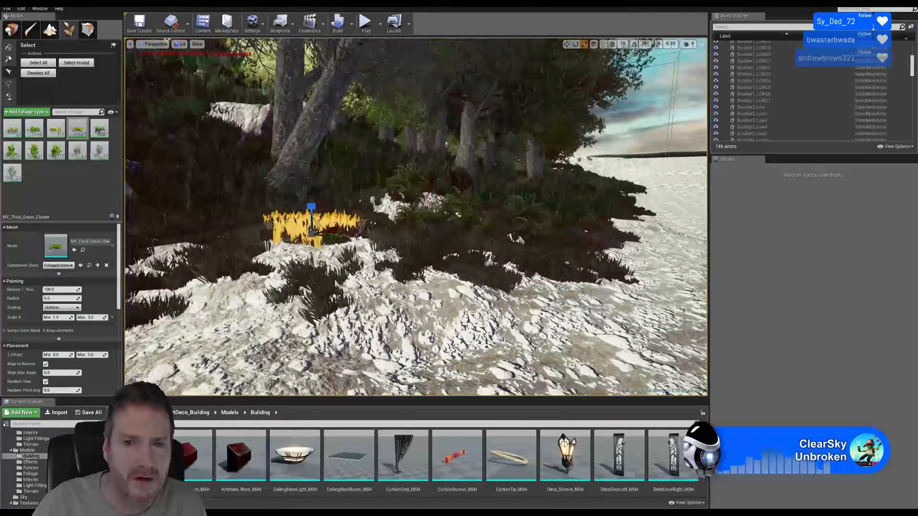
pyautogui.click(547, 248)
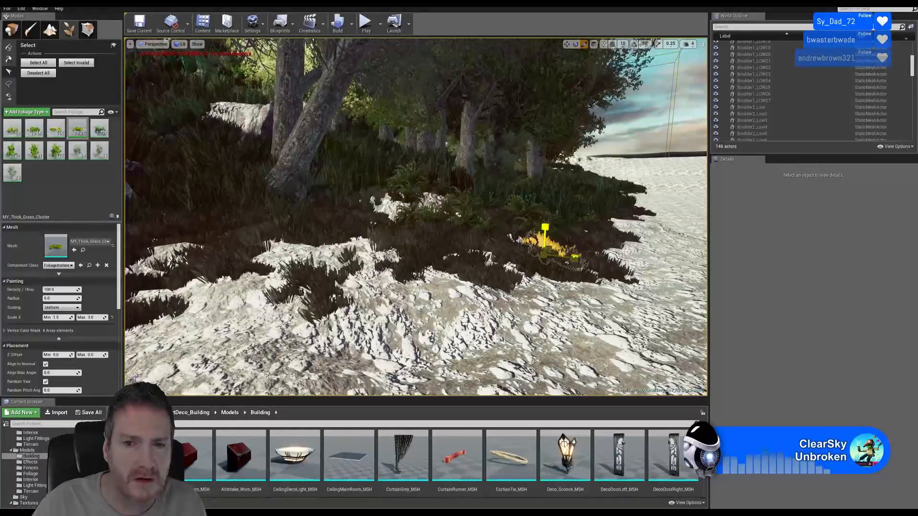
pyautogui.click(435, 232)
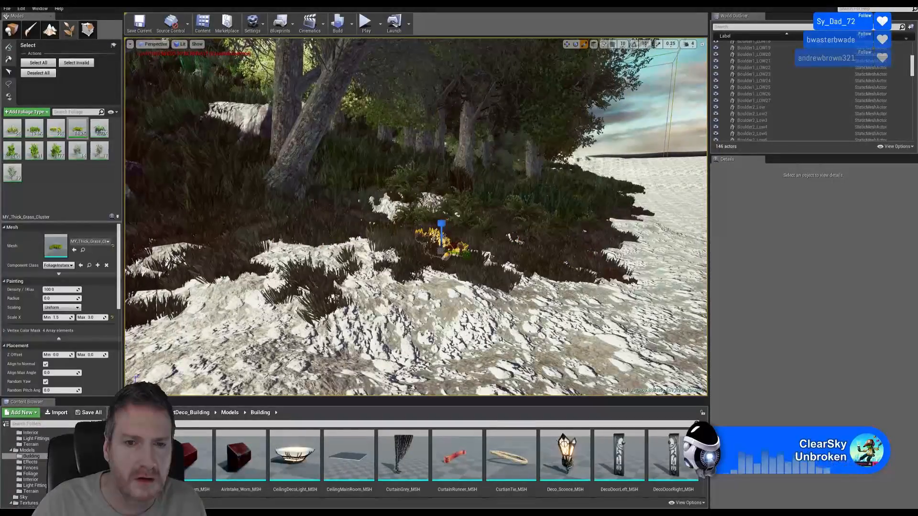